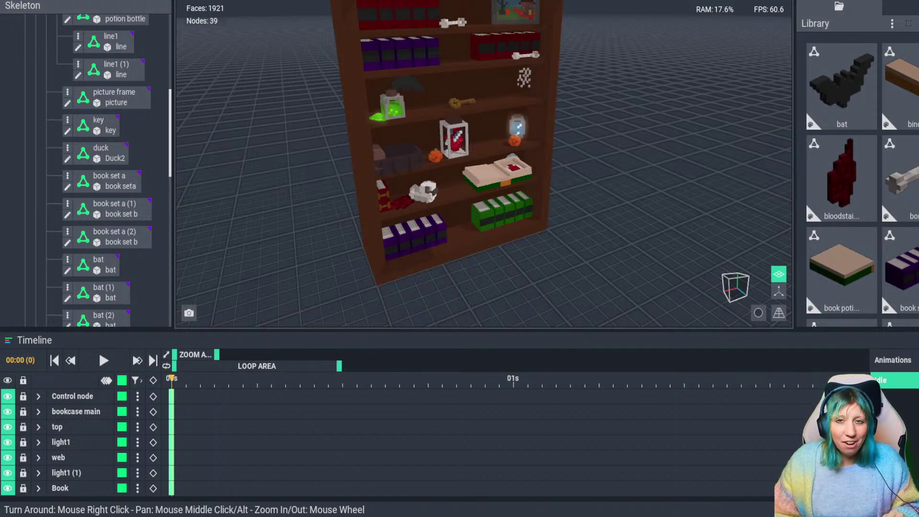
# Browse the asset library and delete the empty creepy pa... model from it
pyautogui.press('XF86AudioRaiseVolume')
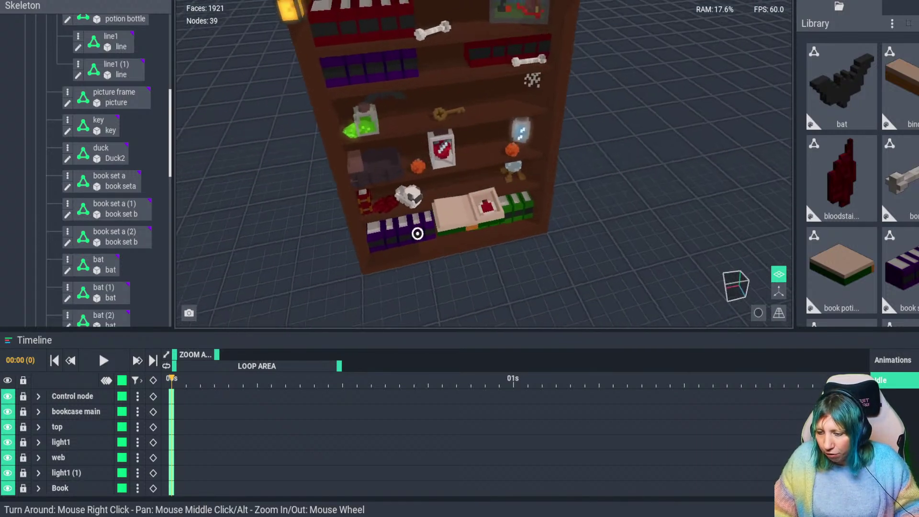
pyautogui.scroll(-5, 842, 132)
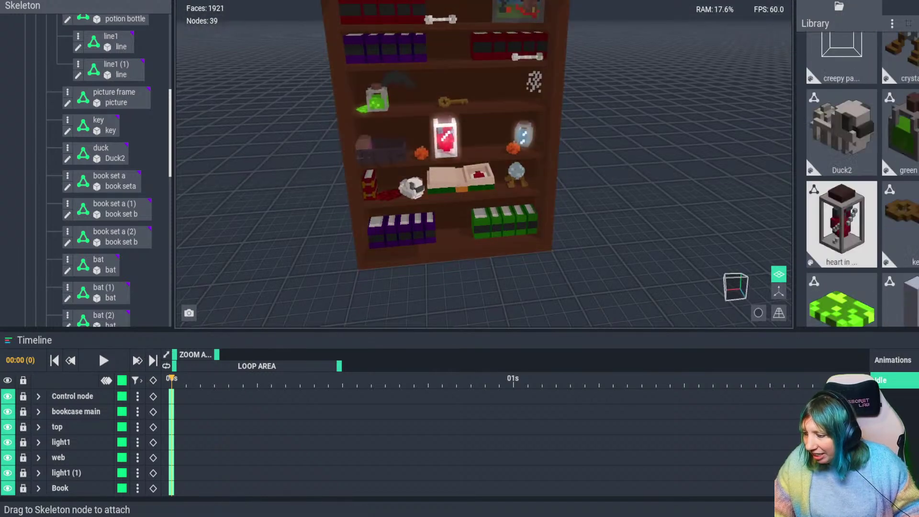
pyautogui.scroll(-2, 841, 132)
pyautogui.scroll(6, 842, 132)
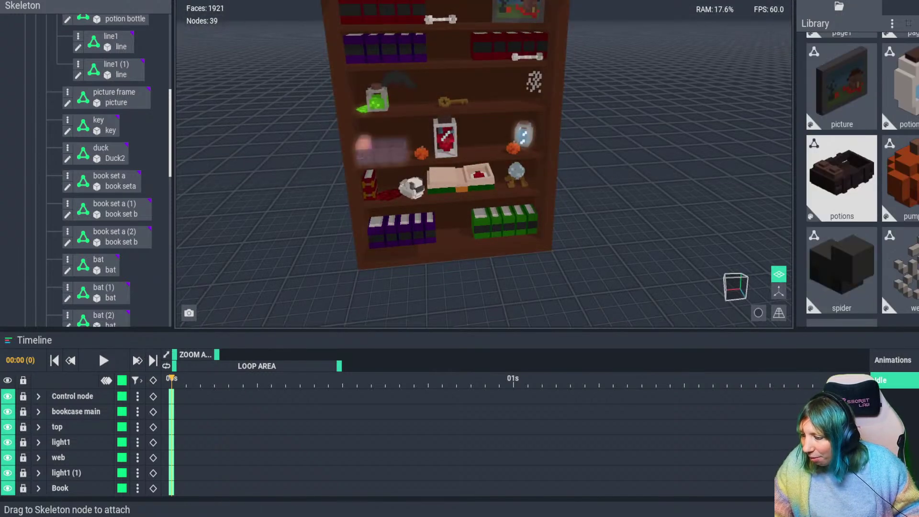
pyautogui.scroll(-1, 841, 225)
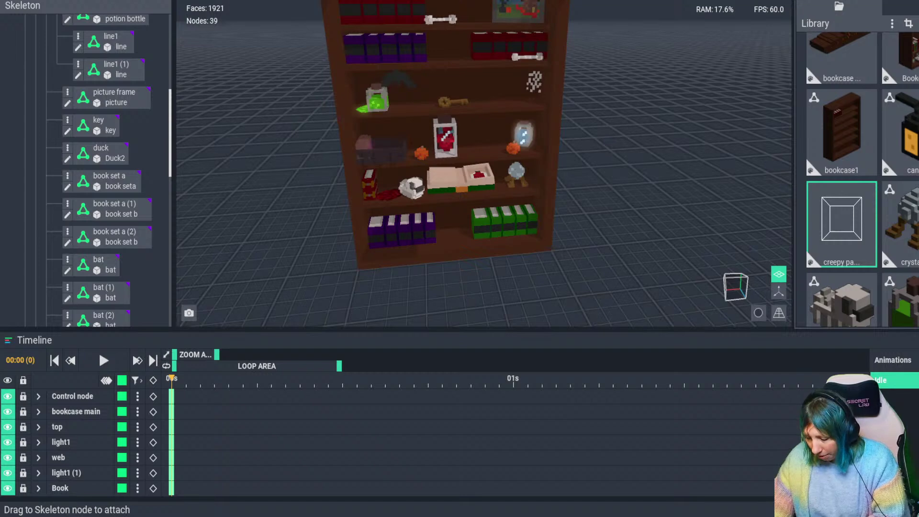
pyautogui.press('Delete')
pyautogui.click(431, 164)
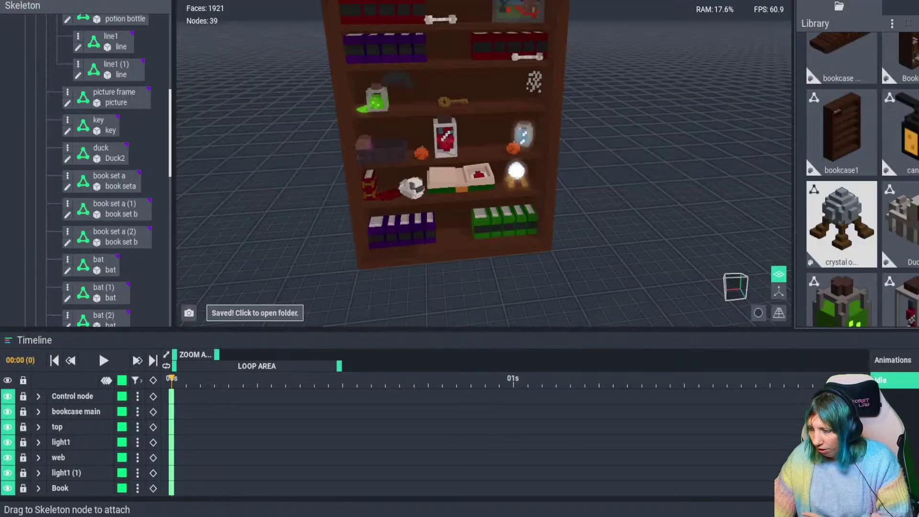
# Open an empty voxel model and switch on mirroring along two axes
pyautogui.scroll(-7, 842, 246)
pyautogui.scroll(-3, 841, 246)
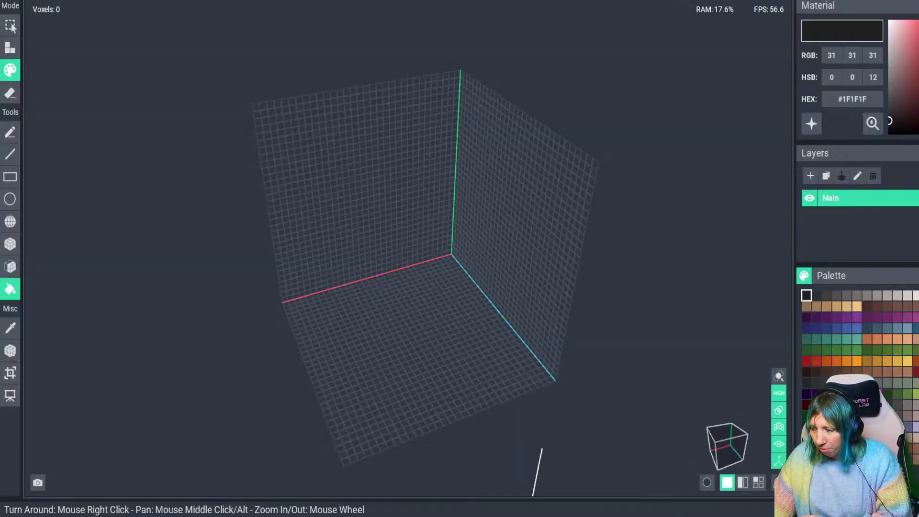
pyautogui.moveTo(373, 203); pyautogui.dragTo(408, 247, button='right')
pyautogui.click(316, 1)
pyautogui.click(354, 1)
pyautogui.scroll(2, 374, 190)
pyautogui.scroll(2, 363, 249)
pyautogui.scroll(3, 408, 247)
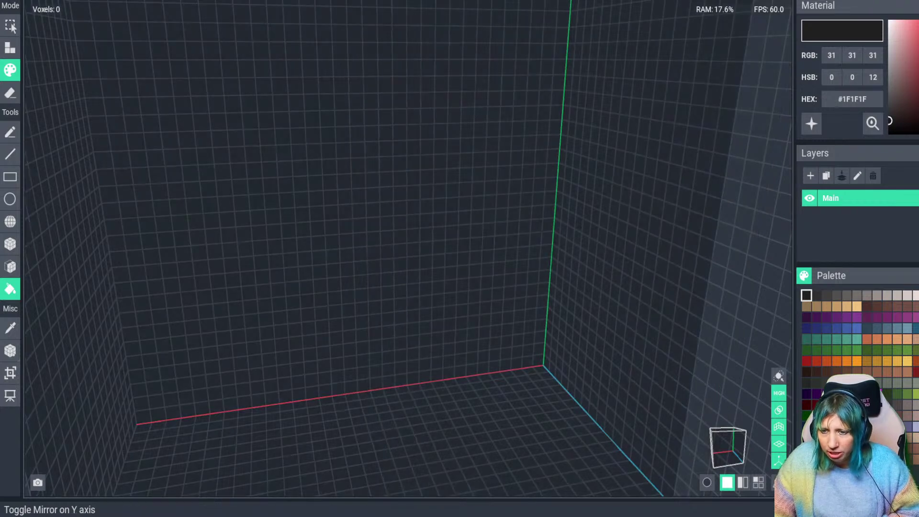
pyautogui.moveTo(371, 180); pyautogui.dragTo(416, 239, button='right')
pyautogui.scroll(2, 417, 389)
pyautogui.moveTo(425, 488); pyautogui.dragTo(429, 444, button='middle')
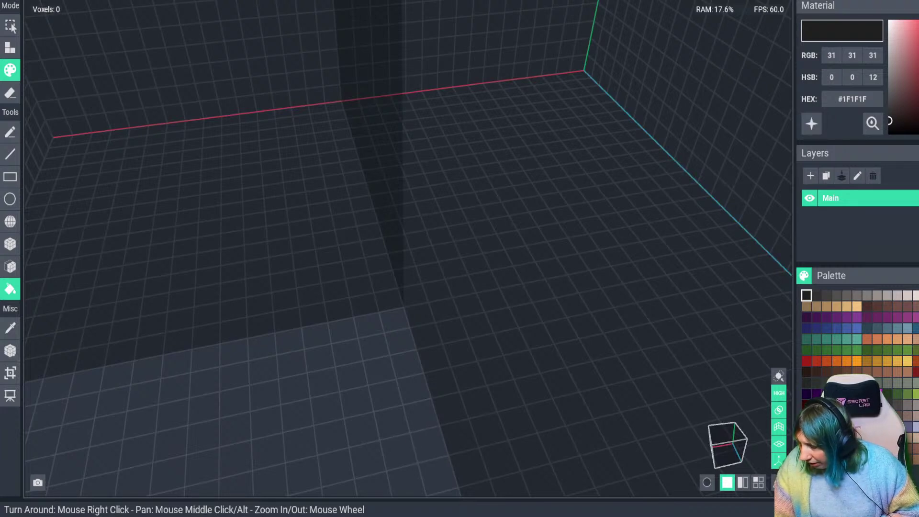
# Choose dark blue #2C4353 and create a box on the floor grid with mirroring active
pyautogui.click(876, 328)
pyautogui.click(866, 327)
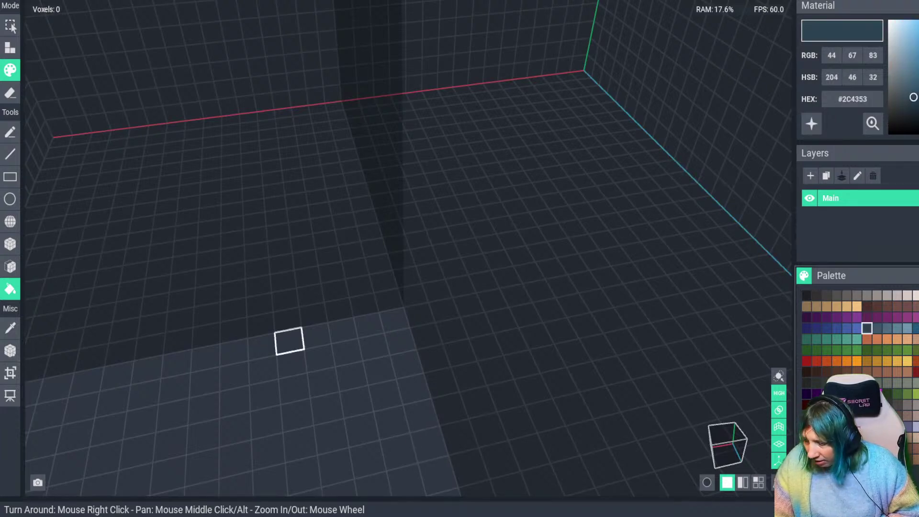
pyautogui.click(10, 244)
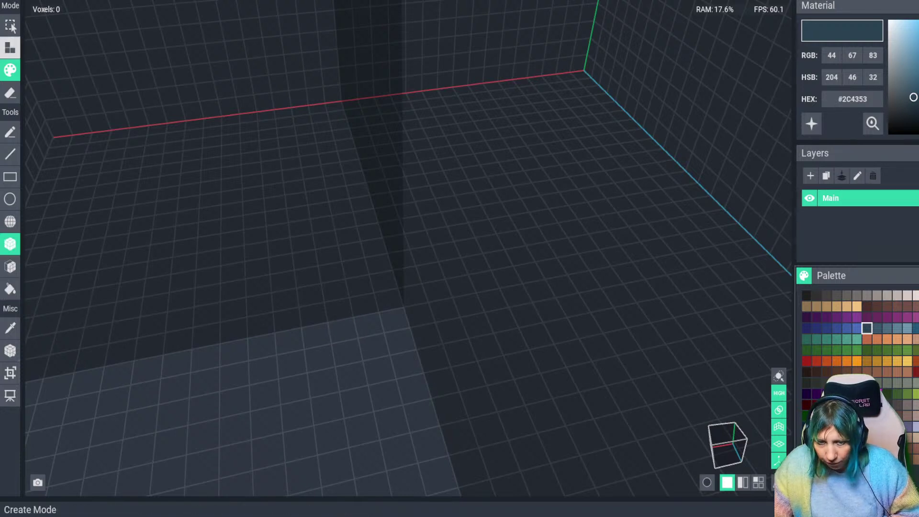
pyautogui.click(10, 48)
pyautogui.moveTo(314, 332); pyautogui.dragTo(334, 290)
# Switch off both mirror axes and create two parallel leg boxes, each 2 × 4 × 1 voxels, on the floor
pyautogui.click(308, 1)
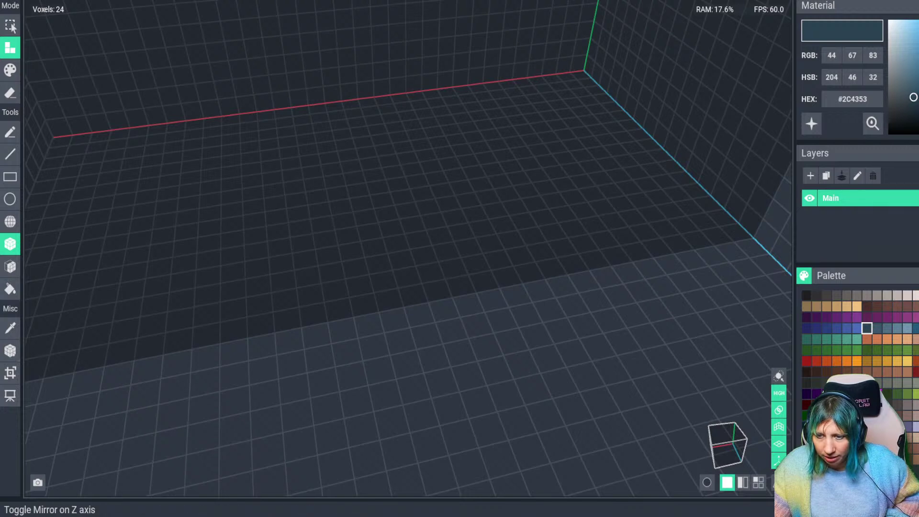
pyautogui.click(345, 1)
pyautogui.moveTo(368, 323); pyautogui.dragTo(386, 395)
pyautogui.click(354, 380)
pyautogui.moveTo(445, 306); pyautogui.dragTo(496, 371)
pyautogui.moveTo(496, 371); pyautogui.dragTo(438, 351, button='right')
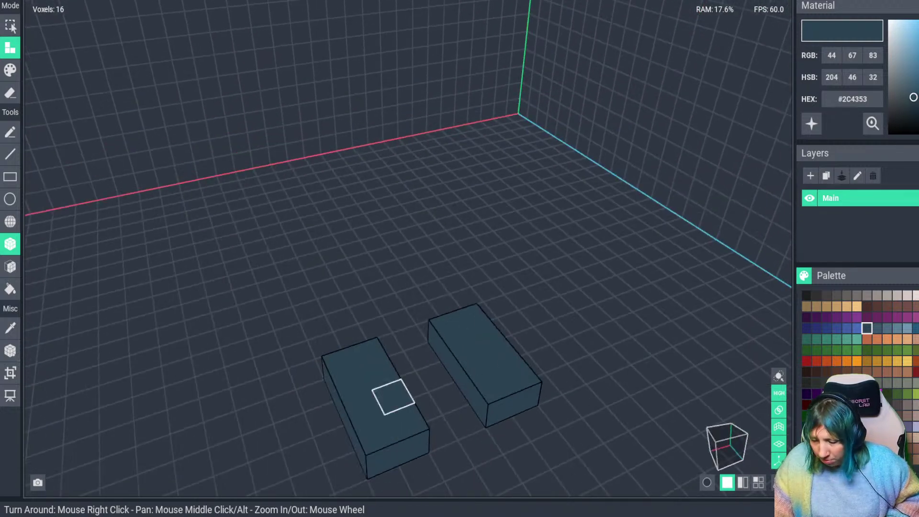
# Create a dark blue hip block that joins the two legs at their rear ends
pyautogui.moveTo(389, 393); pyautogui.dragTo(349, 390, button='right')
pyautogui.moveTo(406, 341); pyautogui.dragTo(435, 218, button='right')
pyautogui.click(414, 224)
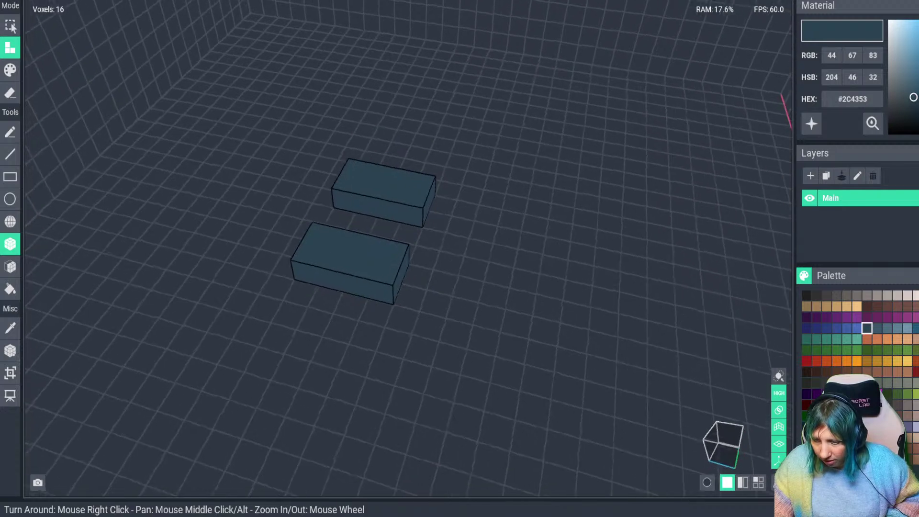
pyautogui.moveTo(435, 218); pyautogui.dragTo(437, 246, button='middle')
pyautogui.moveTo(402, 201)
pyautogui.mouseDown(button='right')
pyautogui.moveTo(431, 191)
pyautogui.moveTo(466, 158)
pyautogui.moveTo(475, 115)
pyautogui.moveTo(400, 109)
pyautogui.mouseUp(button='right')
pyautogui.moveTo(410, 158)
pyautogui.mouseDown()
pyautogui.moveTo(467, 174)
pyautogui.moveTo(477, 161)
pyautogui.moveTo(420, 134)
pyautogui.mouseUp()
pyautogui.moveTo(459, 180); pyautogui.dragTo(457, 352, button='right')
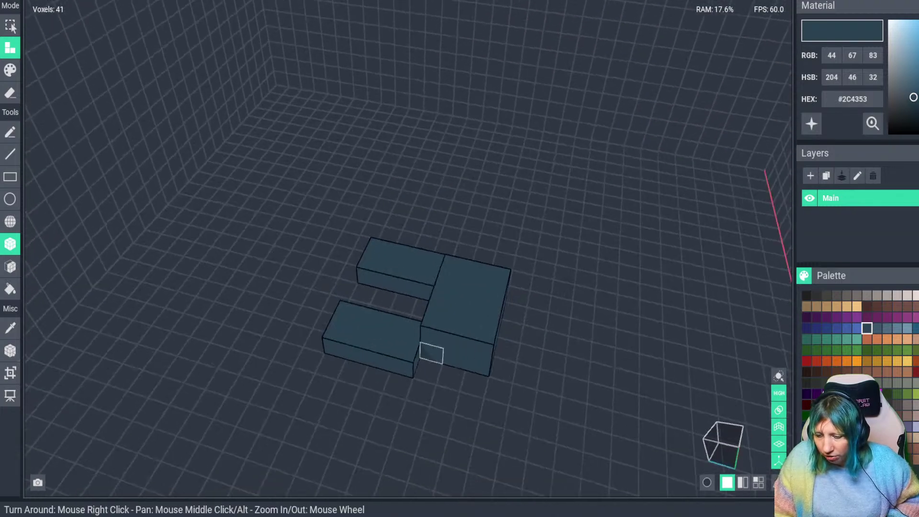
# Widen the hip block on both sides to the legs' outer edges and raise its whole top by one layer
pyautogui.moveTo(430, 352); pyautogui.dragTo(478, 367)
pyautogui.moveTo(477, 367); pyautogui.dragTo(424, 410, button='right')
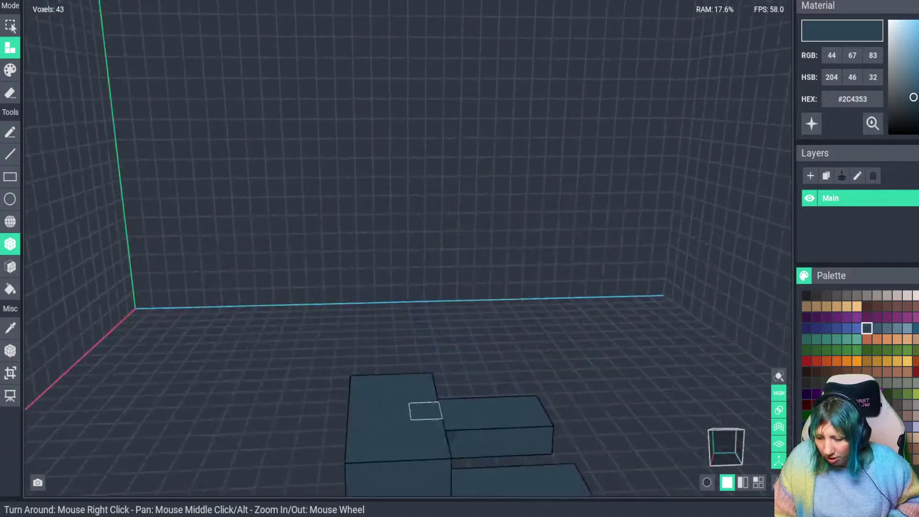
pyautogui.moveTo(424, 410); pyautogui.dragTo(391, 401, button='middle')
pyautogui.moveTo(391, 401); pyautogui.dragTo(342, 234, button='right')
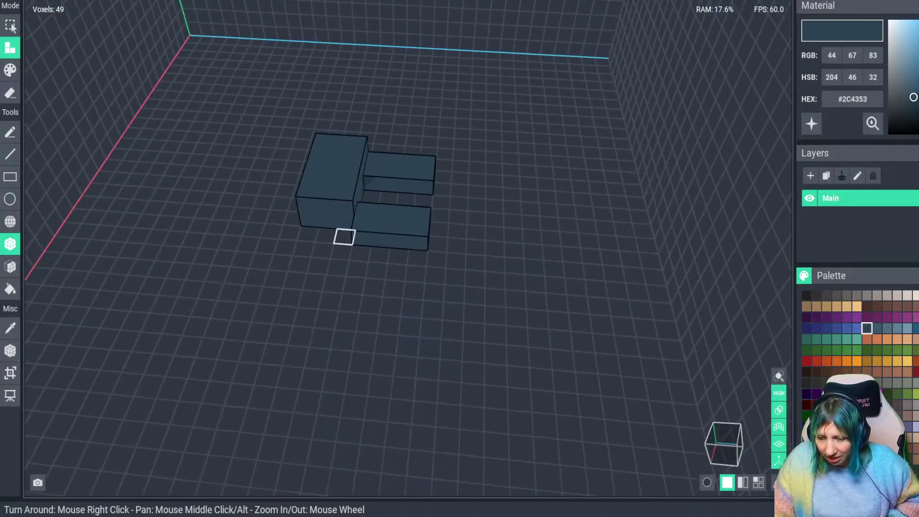
pyautogui.moveTo(325, 206); pyautogui.dragTo(306, 206)
pyautogui.moveTo(445, 194); pyautogui.dragTo(328, 209, button='right')
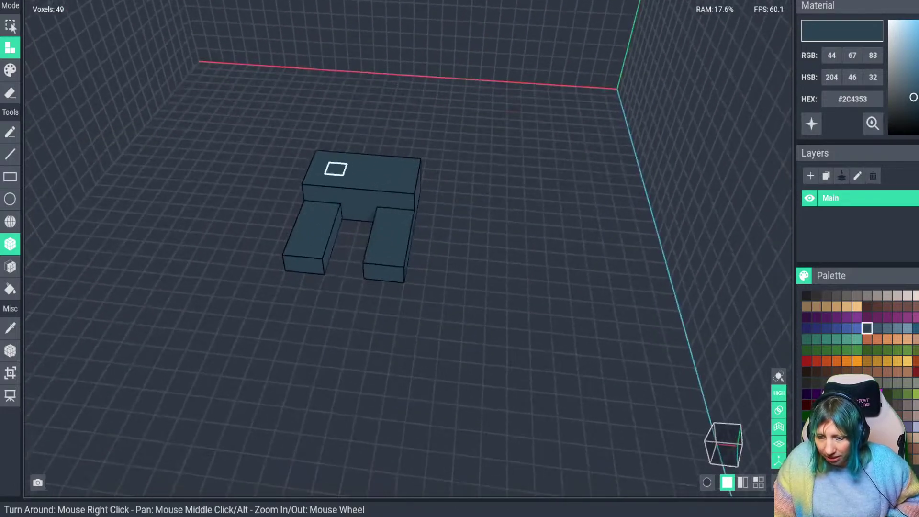
pyautogui.moveTo(321, 158); pyautogui.dragTo(404, 185)
pyautogui.moveTo(404, 185); pyautogui.dragTo(445, 269, button='right')
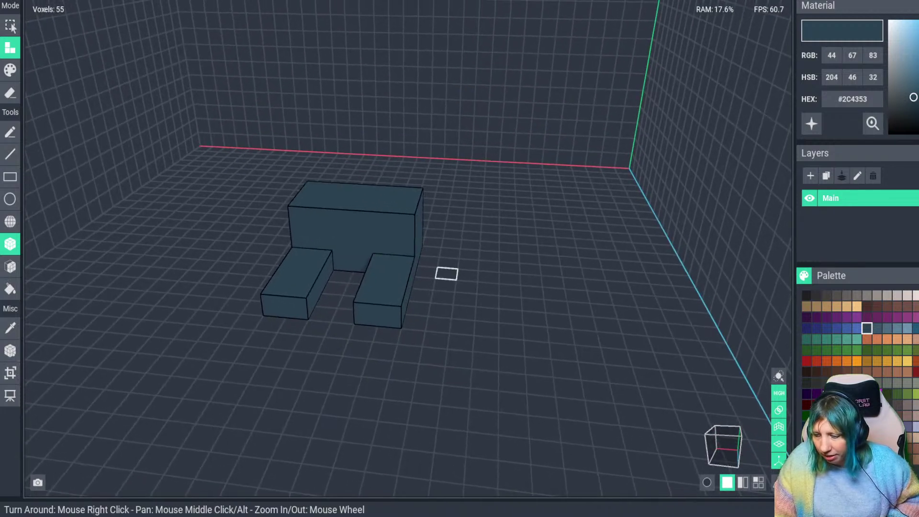
# Add a one-voxel-high #6B1A1A layer over the whole top of the body and repaint it #6F0E12
pyautogui.click(826, 404)
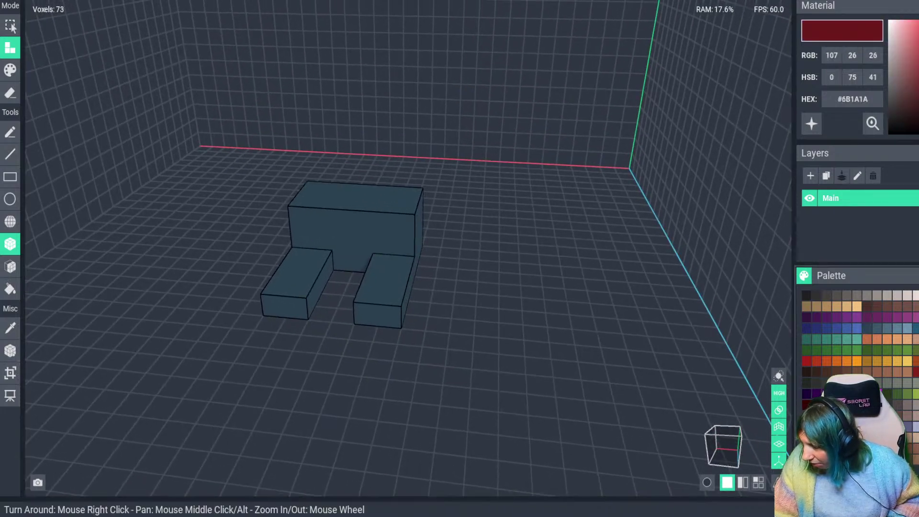
pyautogui.moveTo(314, 186); pyautogui.dragTo(409, 205)
pyautogui.click(816, 404)
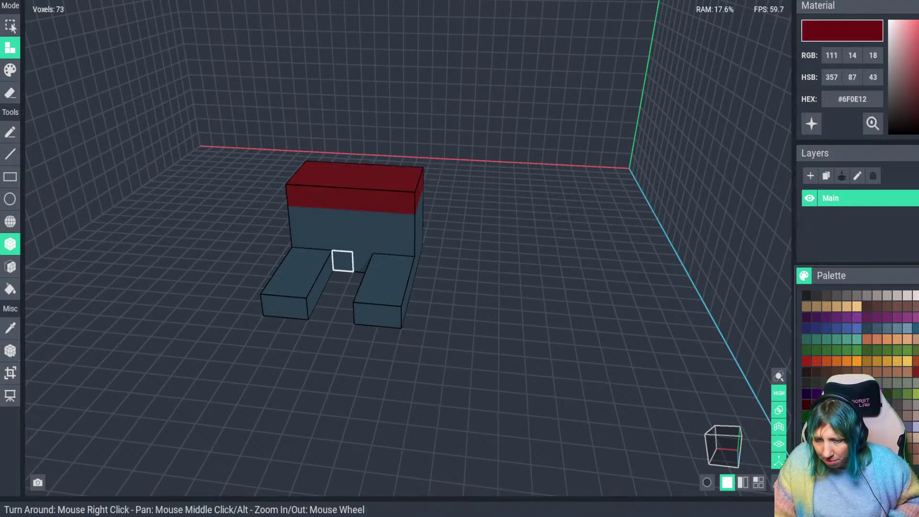
pyautogui.click(11, 70)
pyautogui.moveTo(312, 165); pyautogui.dragTo(404, 201)
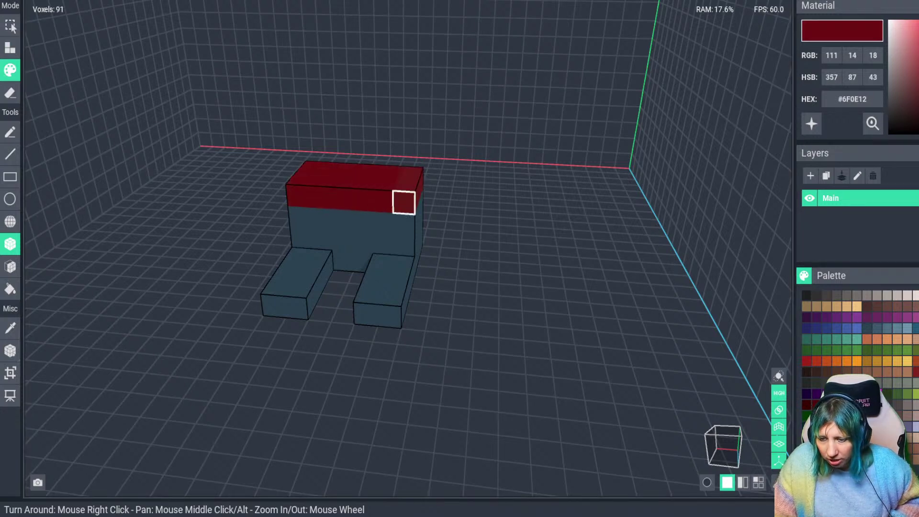
# Extrude the top face of the red layer upward to build the torso
pyautogui.click(10, 267)
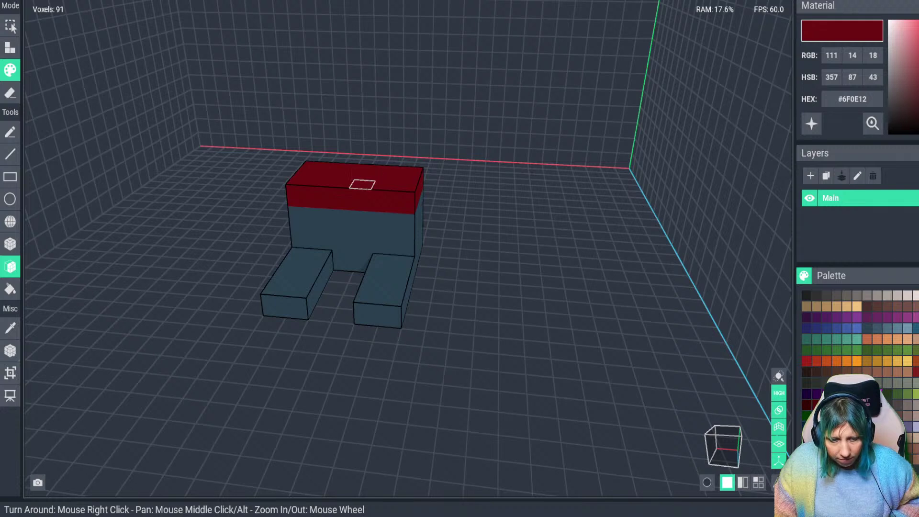
pyautogui.click(10, 48)
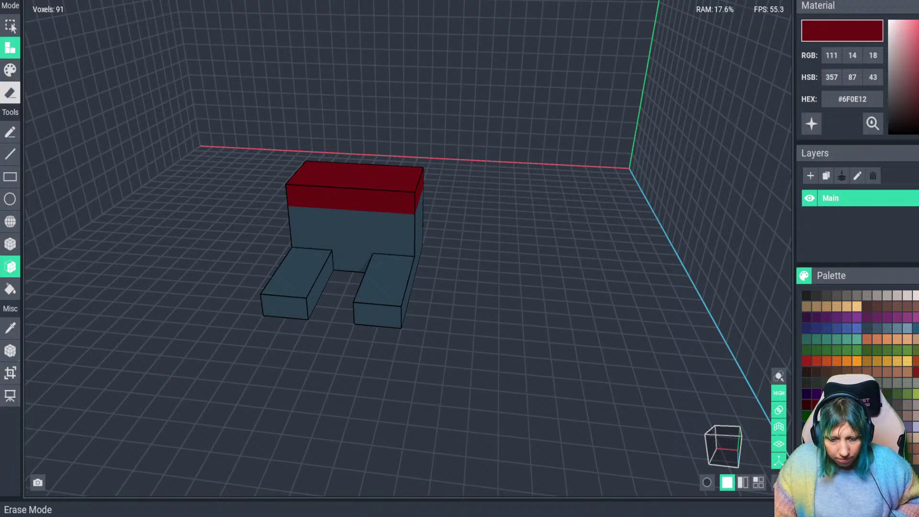
pyautogui.click(360, 184)
pyautogui.moveTo(360, 177); pyautogui.dragTo(359, 154)
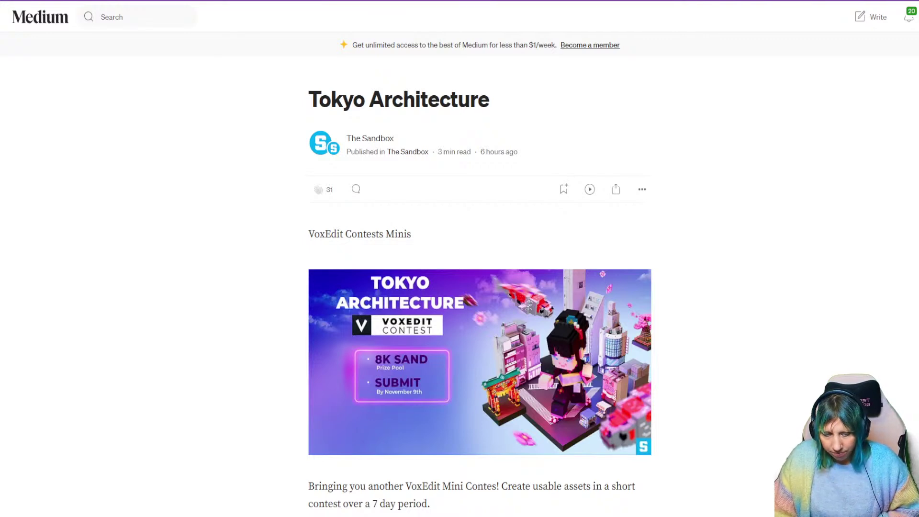
# Switch to the Tokyo Architecture contest article on Medium and read its theme and reasons to participate
pyautogui.scroll(-3, 459, 258)
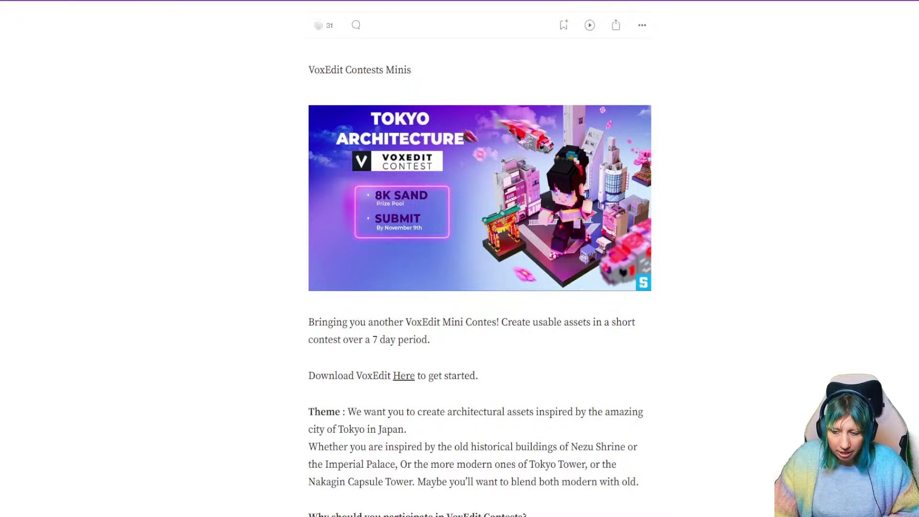
pyautogui.rightClick(302, 1)
pyautogui.click(334, 94)
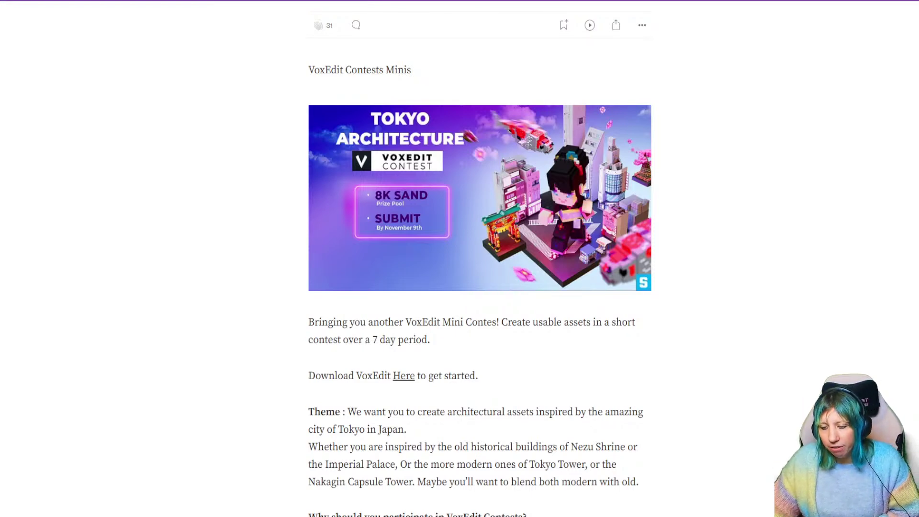
pyautogui.scroll(-3, 479, 259)
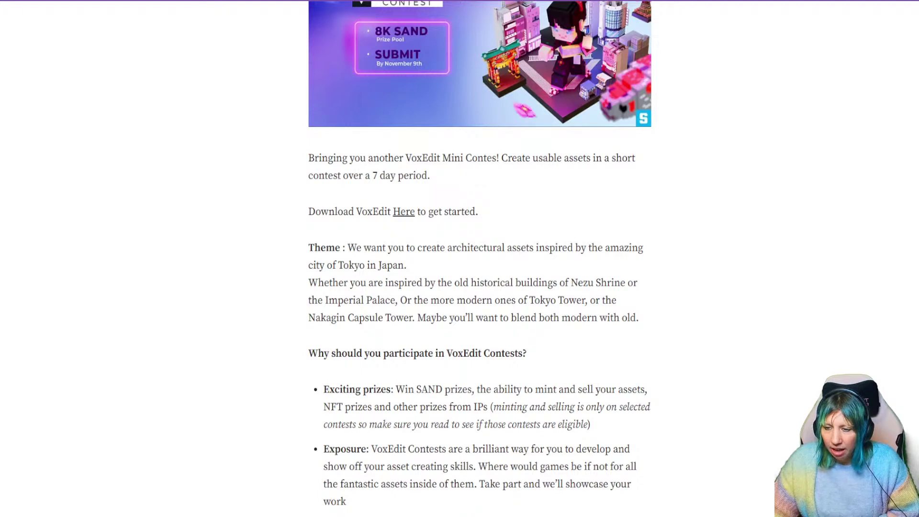
pyautogui.scroll(1, 478, 258)
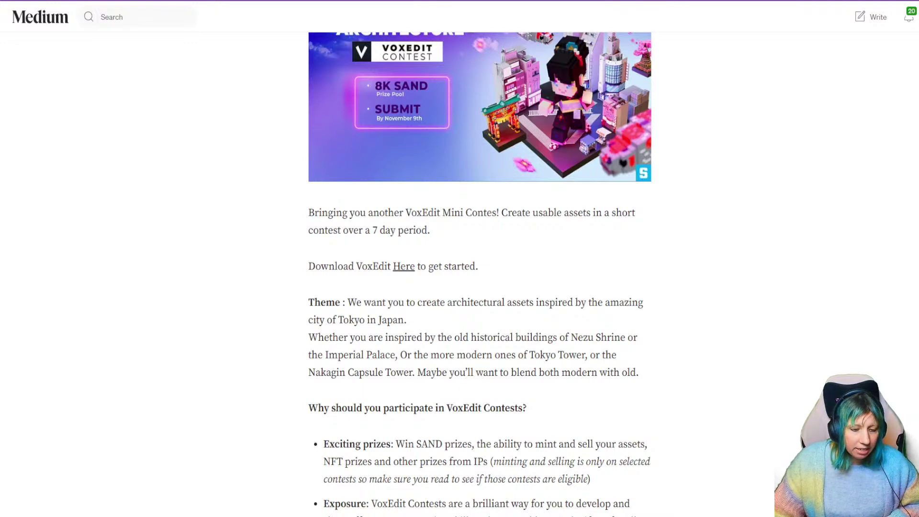
pyautogui.scroll(-3, 479, 258)
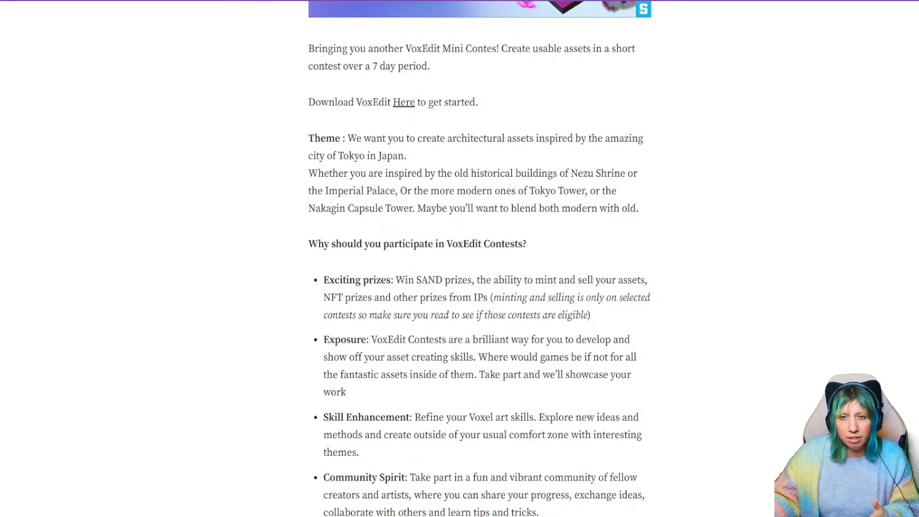
# Examine the contest article's prize breakdown, participation reward, verified creator rules and important dates
pyautogui.scroll(-10, 478, 258)
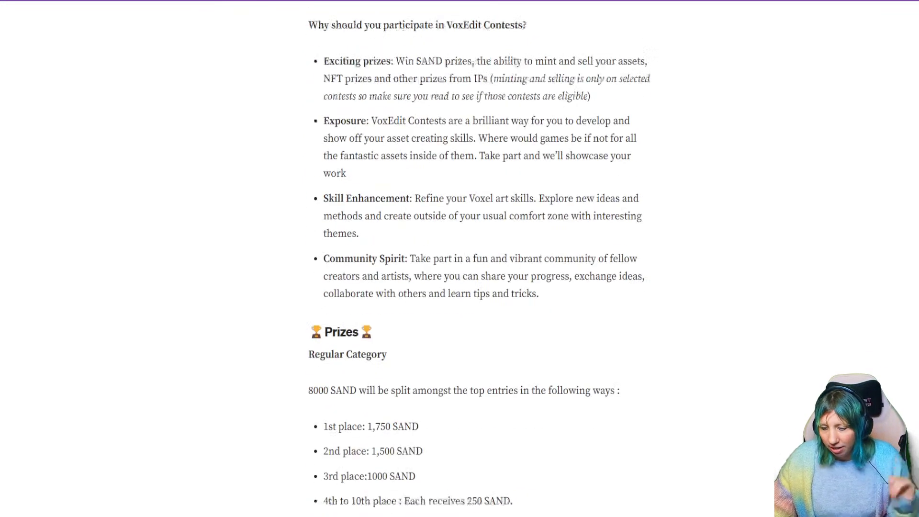
pyautogui.moveTo(389, 252); pyautogui.dragTo(427, 252)
pyautogui.click(428, 253)
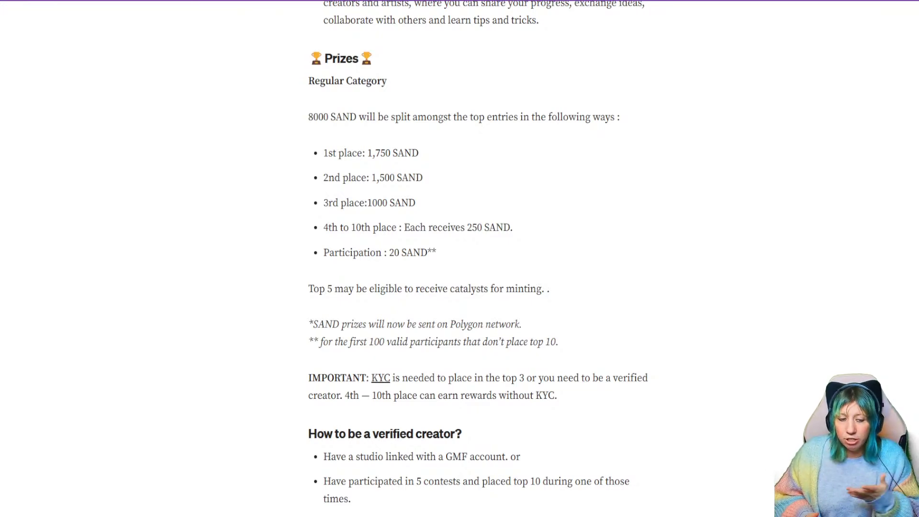
pyautogui.moveTo(393, 253); pyautogui.dragTo(432, 253)
pyautogui.click(432, 253)
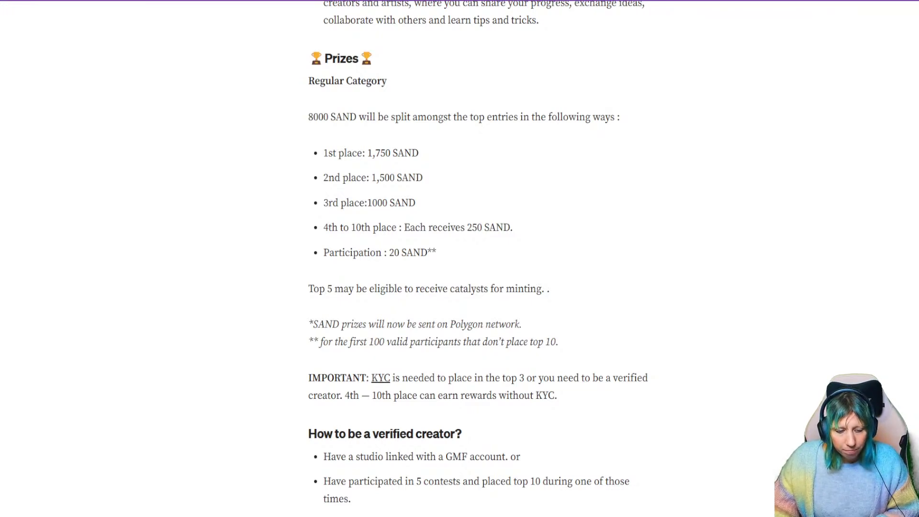
pyautogui.scroll(-10, 477, 258)
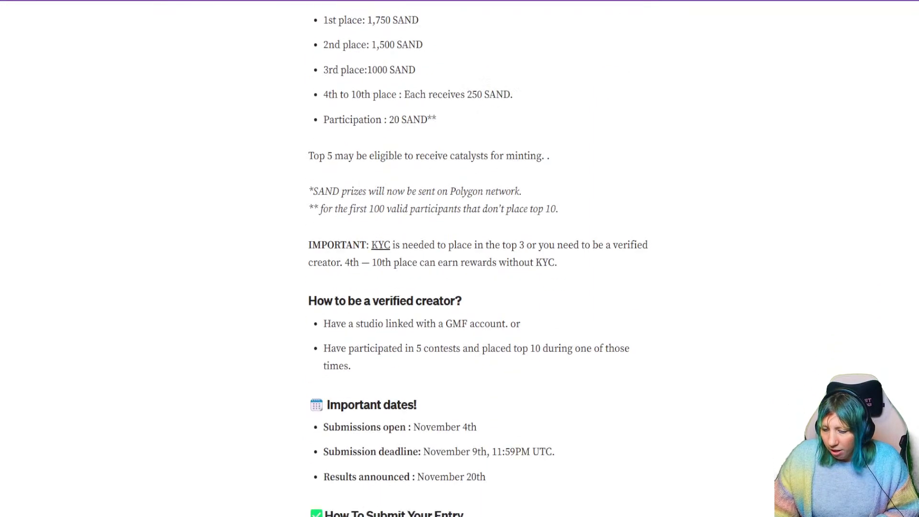
pyautogui.scroll(10, 477, 258)
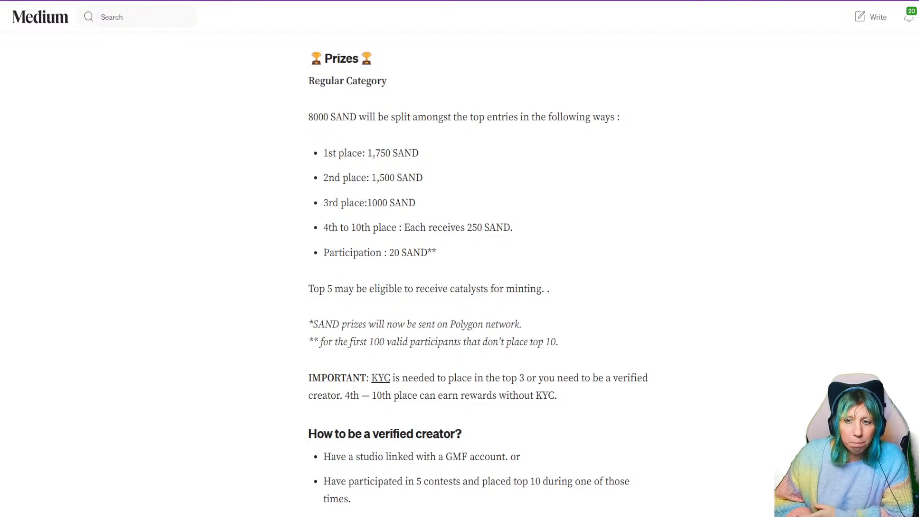
pyautogui.moveTo(367, 153); pyautogui.dragTo(422, 178)
pyautogui.click(423, 178)
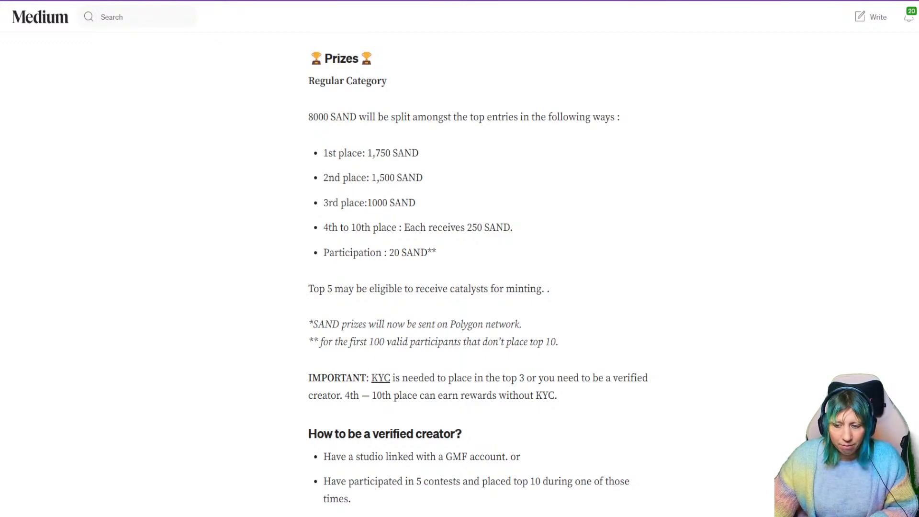
# Examine the SAND prize amounts for first to third place in the contest article's Regular Category
pyautogui.moveTo(324, 203); pyautogui.dragTo(415, 203)
pyautogui.click(408, 202)
pyautogui.click(382, 203)
pyautogui.click(387, 203)
pyautogui.click(408, 203)
pyautogui.click(415, 203)
pyautogui.moveTo(324, 153); pyautogui.dragTo(422, 178)
pyautogui.click(423, 178)
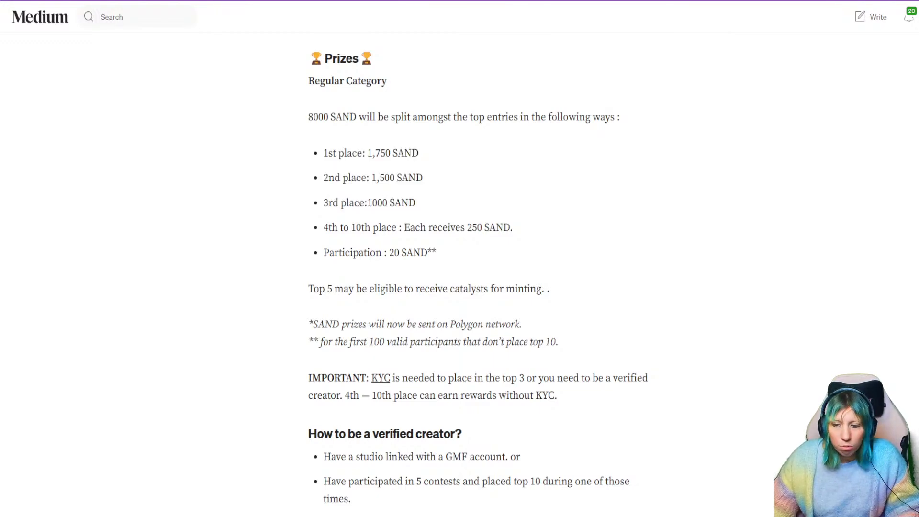
pyautogui.scroll(-8, 478, 274)
pyautogui.scroll(4, 478, 274)
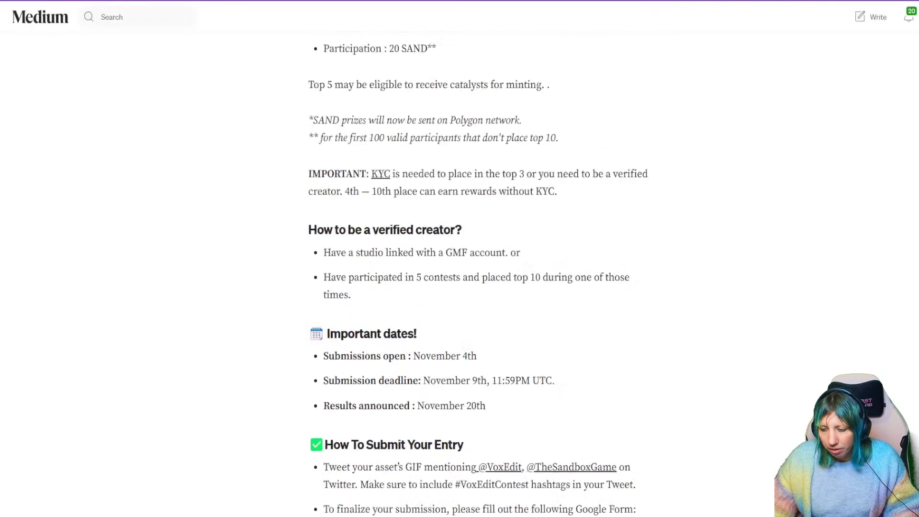
# Read the contest article's important dates, submission instructions, entry guidelines and judging criteria
pyautogui.scroll(-4, 478, 274)
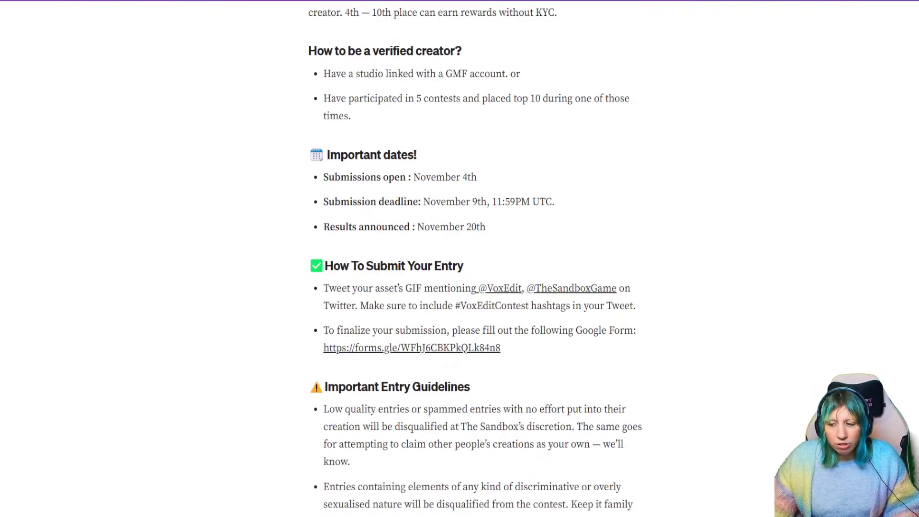
pyautogui.moveTo(413, 177); pyautogui.dragTo(476, 177)
pyautogui.click(476, 177)
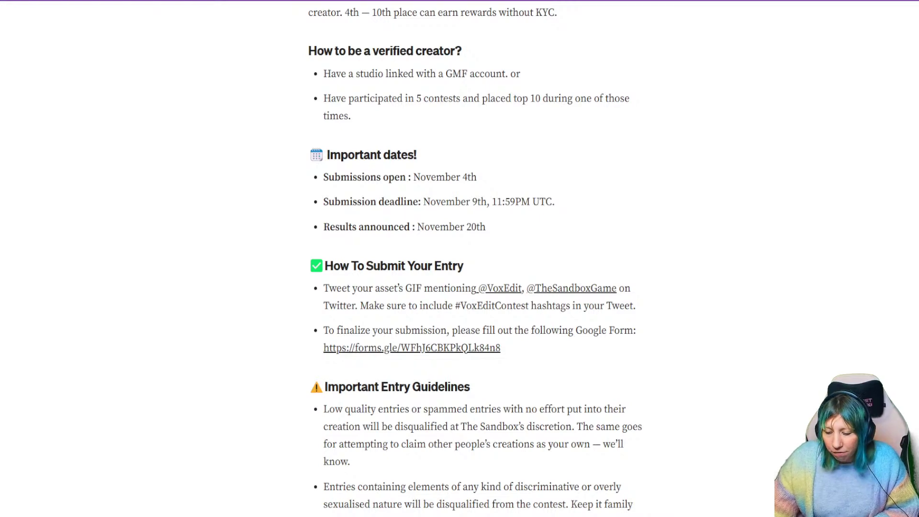
pyautogui.scroll(-15, 479, 258)
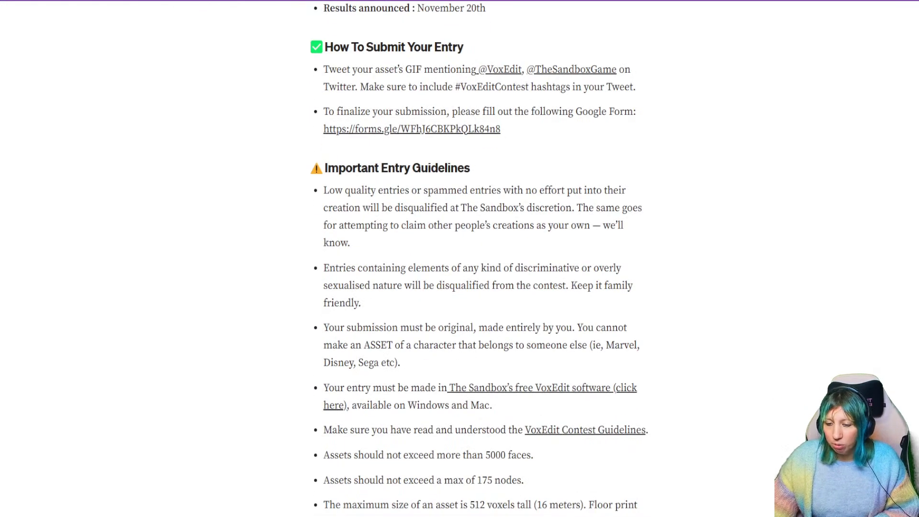
pyautogui.scroll(-2, 479, 258)
pyautogui.scroll(3, 479, 258)
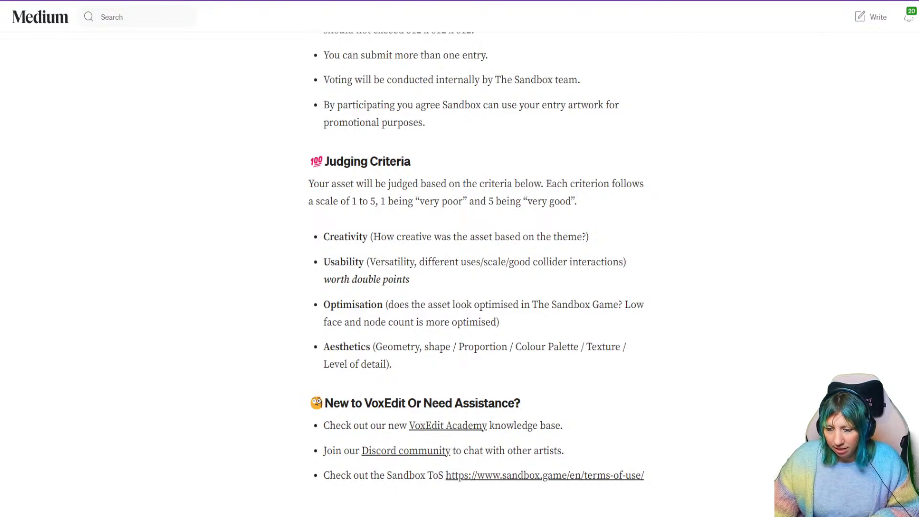
pyautogui.scroll(-1, 478, 258)
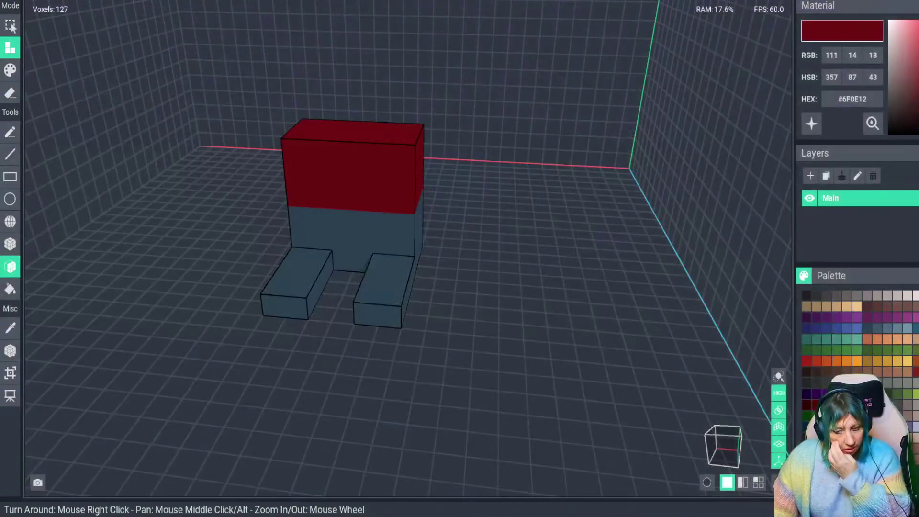
# Extrude the back face of the red torso and the back face of the #2C4353 lower body outward by one voxel each
pyautogui.moveTo(119, 248); pyautogui.dragTo(330, 238, button='right')
pyautogui.click(385, 237)
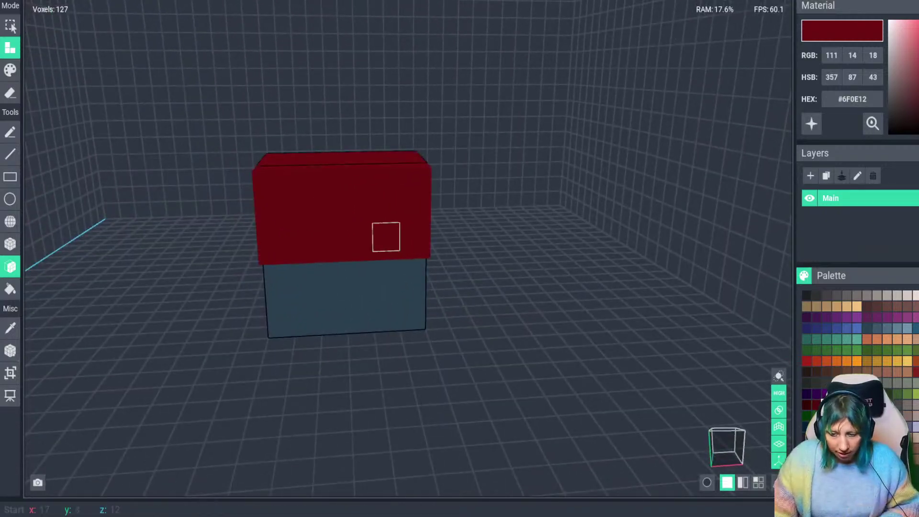
pyautogui.moveTo(390, 230); pyautogui.dragTo(368, 301, button='right')
pyautogui.press('i')
pyautogui.click(321, 306)
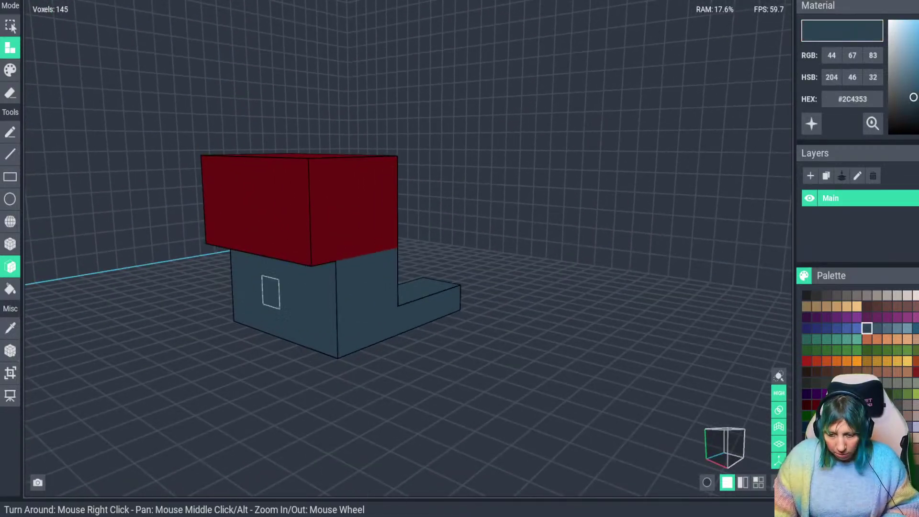
pyautogui.moveTo(270, 292); pyautogui.dragTo(295, 352, button='right')
# Repaint the lower body and legs #21597A and the red torso #8C131B
pyautogui.click(876, 328)
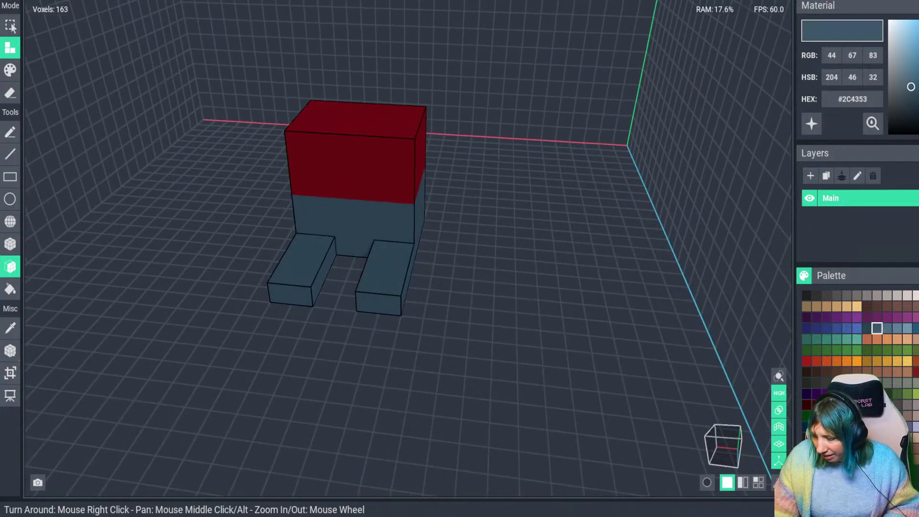
pyautogui.click(10, 70)
pyautogui.click(10, 289)
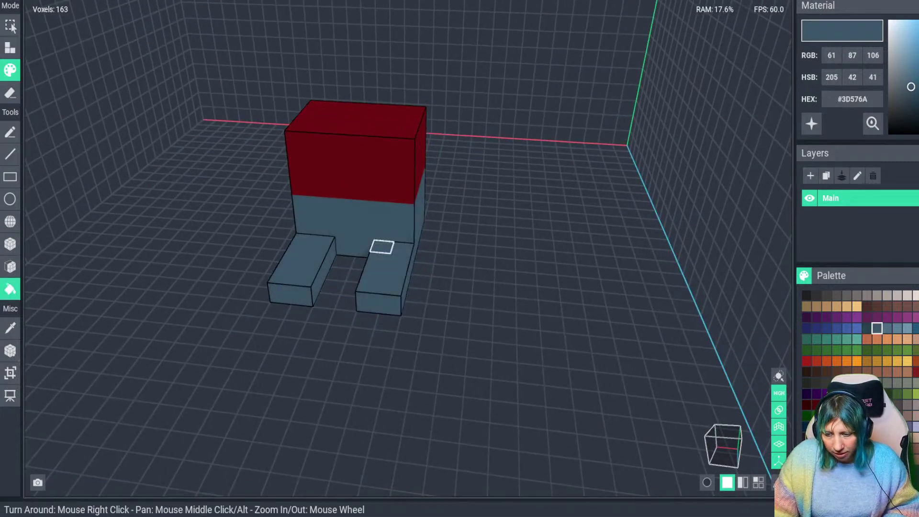
pyautogui.moveTo(382, 247); pyautogui.dragTo(491, 289, button='right')
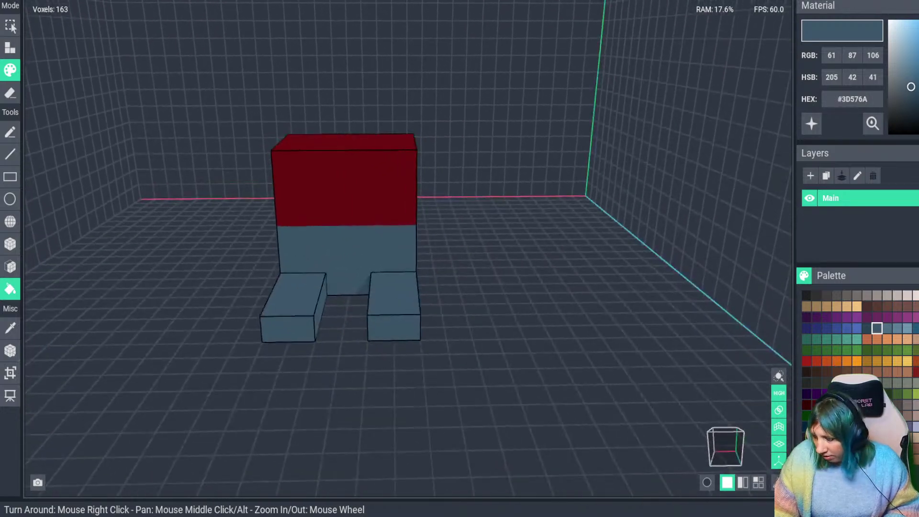
pyautogui.click(915, 328)
pyautogui.click(382, 260)
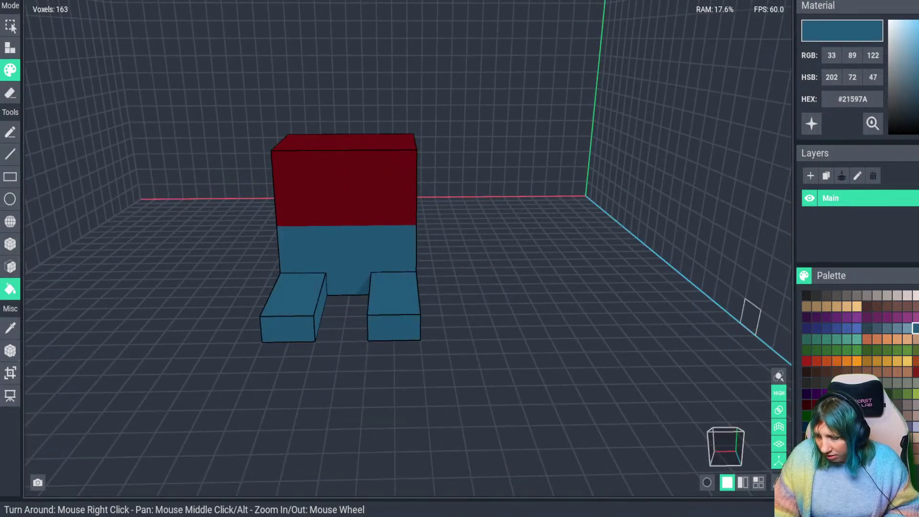
pyautogui.moveTo(749, 316); pyautogui.dragTo(395, 267, button='right')
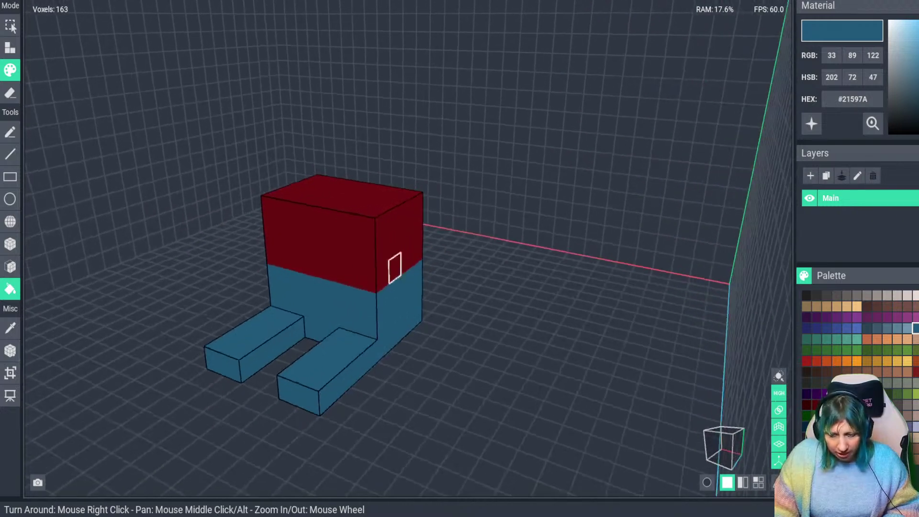
pyautogui.keyDown('ctrl'); pyautogui.click(345, 246); pyautogui.keyUp('ctrl')
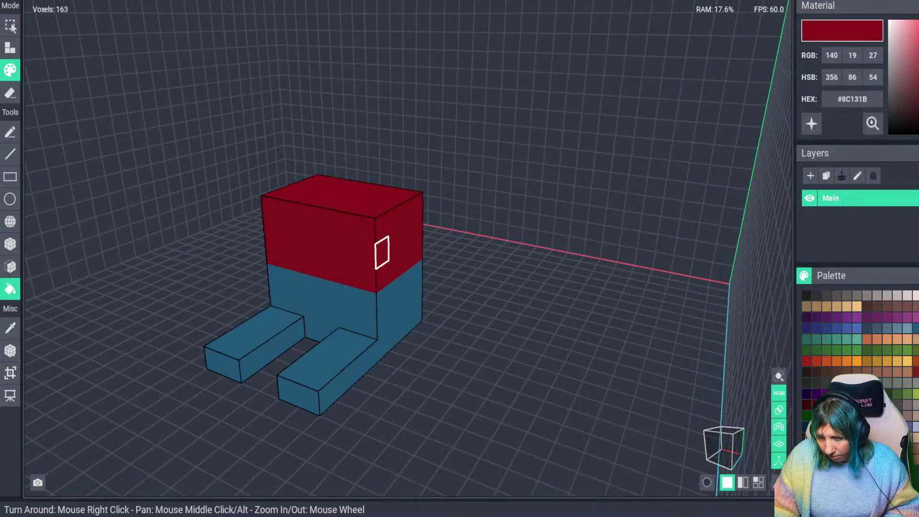
# Extrude the torso's top face upward by one voxel in #8C131B
pyautogui.moveTo(477, 297); pyautogui.dragTo(181, 240, button='right')
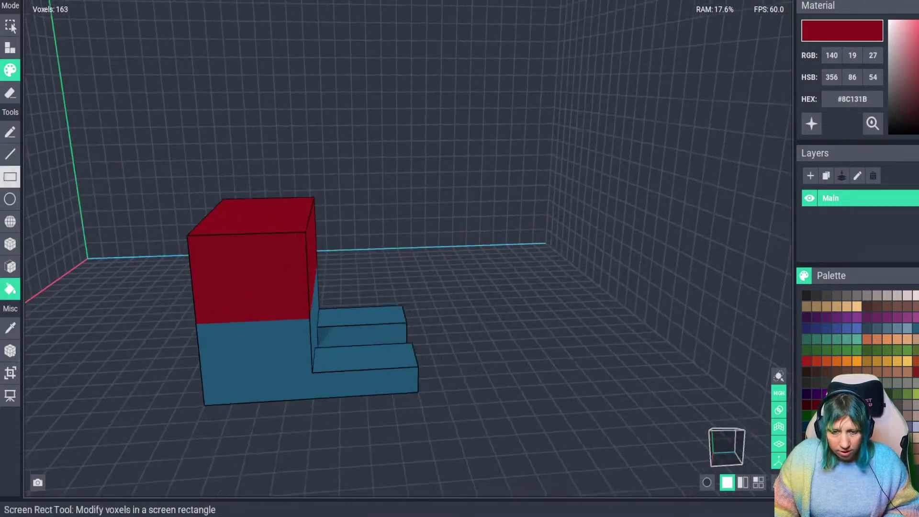
pyautogui.moveTo(264, 277); pyautogui.dragTo(334, 225, button='right')
pyautogui.click(10, 267)
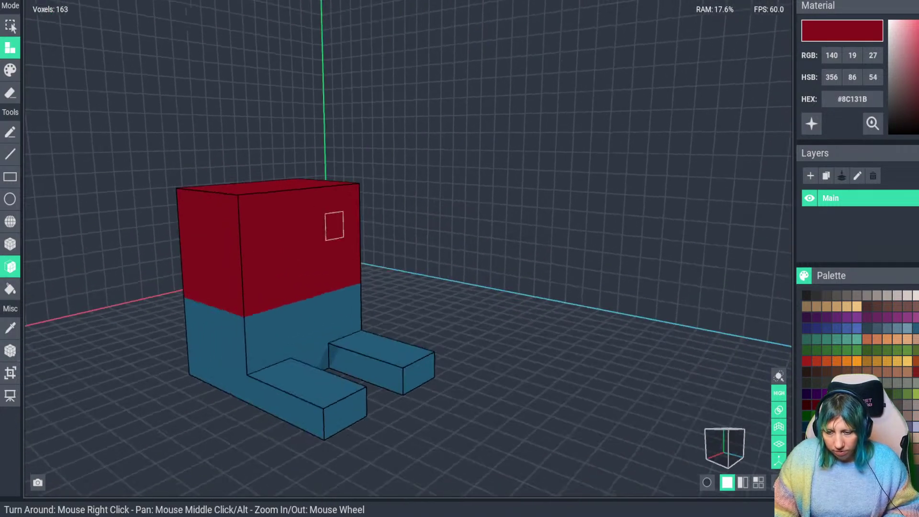
pyautogui.click(334, 225)
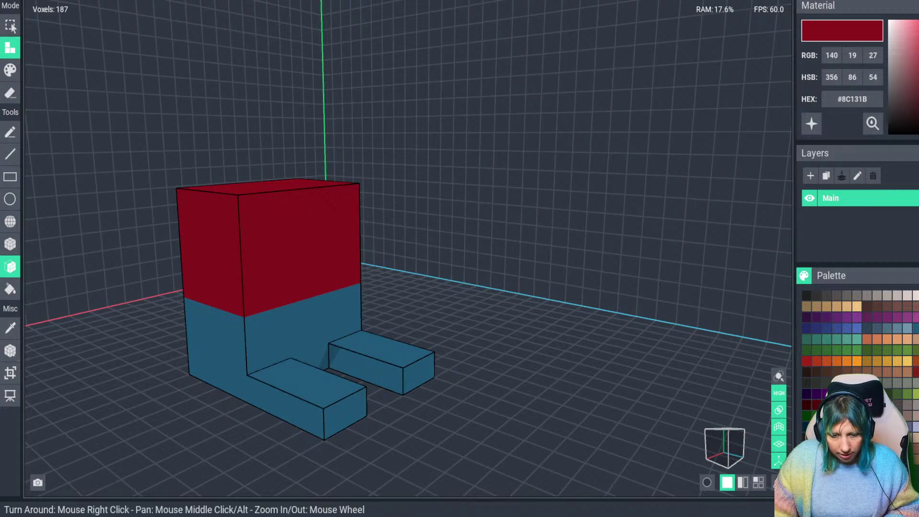
# Add a #8C131B arm one voxel thick and three voxels tall to each side of the torso
pyautogui.click(10, 244)
pyautogui.moveTo(163, 230); pyautogui.dragTo(203, 237, button='right')
pyautogui.moveTo(203, 238); pyautogui.dragTo(206, 302)
pyautogui.moveTo(206, 301); pyautogui.dragTo(187, 299, button='right')
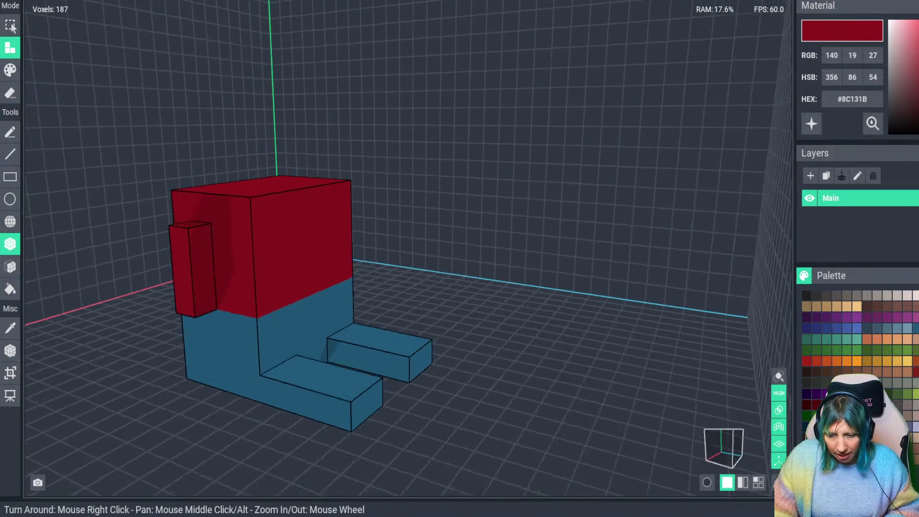
pyautogui.moveTo(507, 284); pyautogui.dragTo(384, 268, button='right')
pyautogui.moveTo(384, 236)
pyautogui.mouseDown()
pyautogui.moveTo(405, 295)
pyautogui.moveTo(383, 299)
pyautogui.mouseUp()
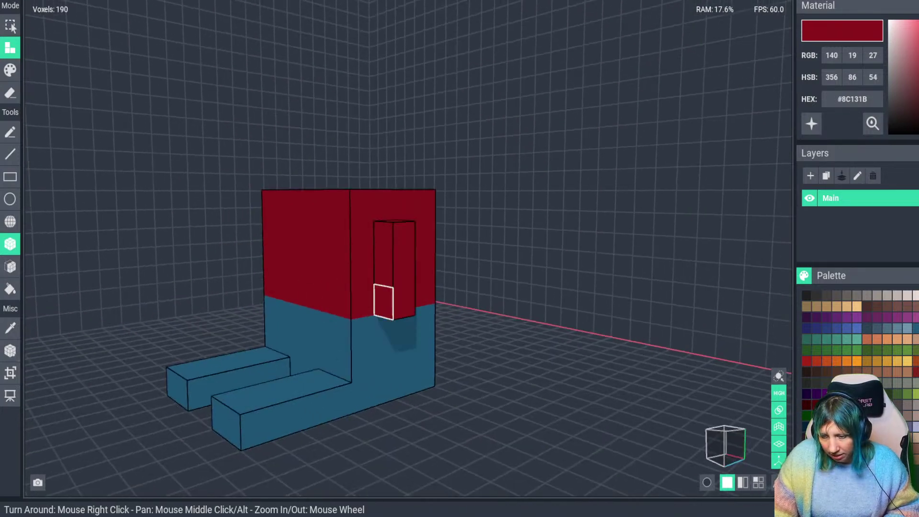
pyautogui.moveTo(383, 300); pyautogui.dragTo(514, 309, button='right')
pyautogui.moveTo(217, 336); pyautogui.dragTo(164, 337, button='right')
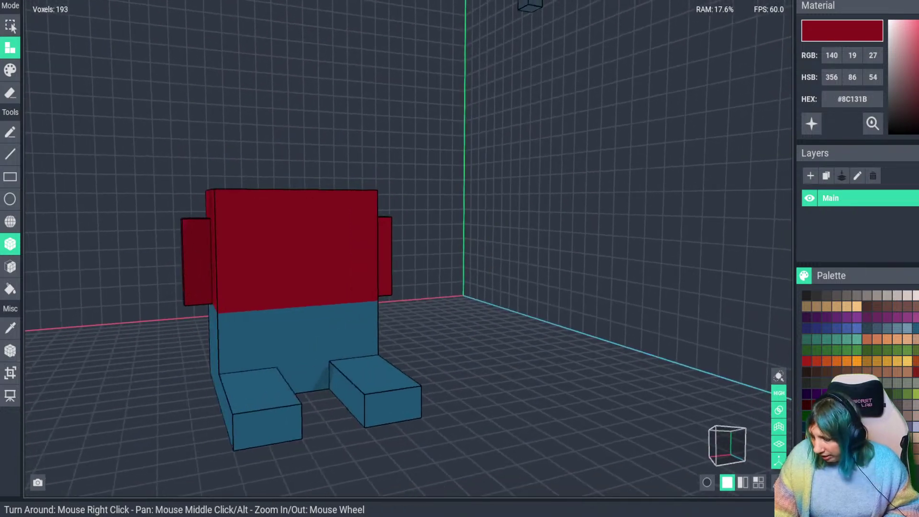
# Add one #54382A hand voxel under each arm, undoing the misplaced one
pyautogui.click(836, 371)
pyautogui.moveTo(307, 334); pyautogui.dragTo(341, 142, button='right')
pyautogui.click(409, 328)
pyautogui.hotkey('ctrl', 'z')
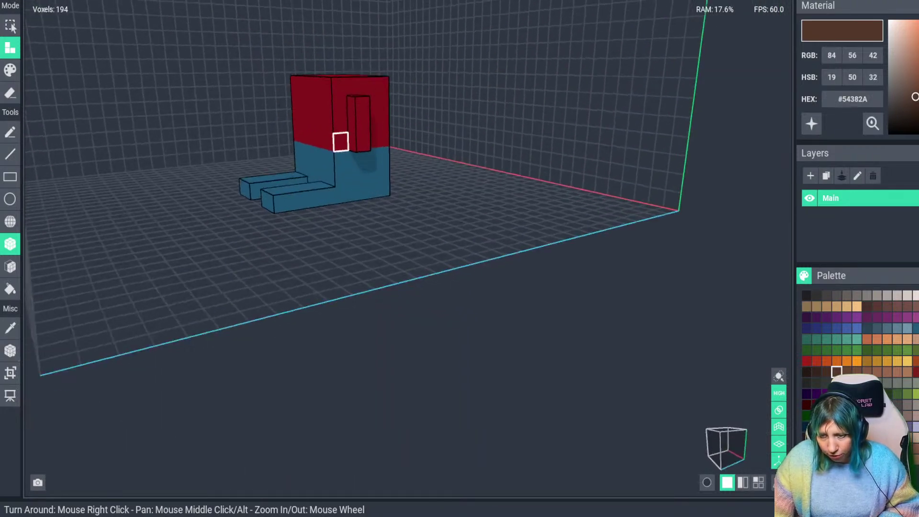
pyautogui.scroll(3, 340, 142)
pyautogui.click(376, 182)
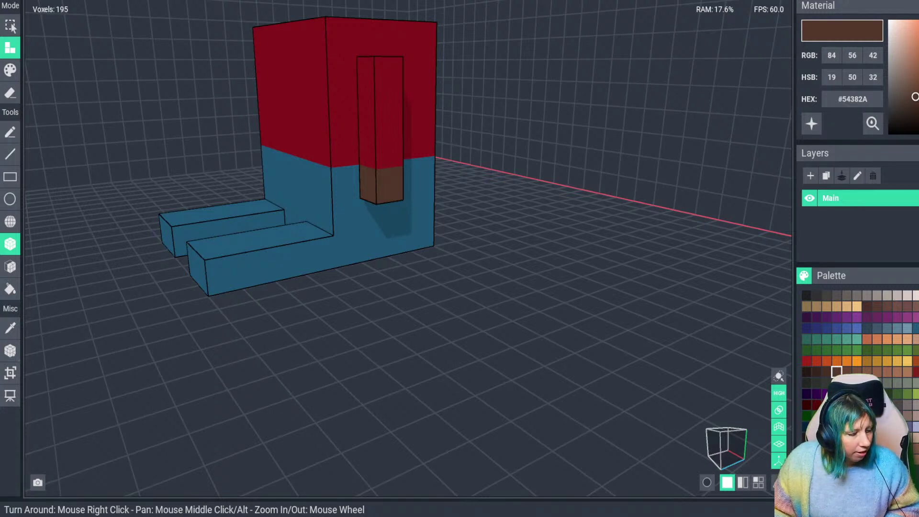
pyautogui.press('super+d')
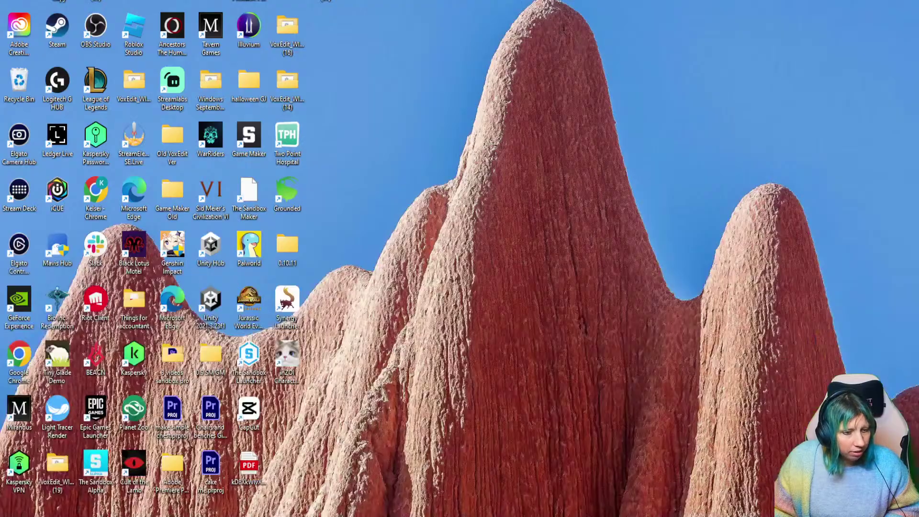
pyautogui.press('super+d')
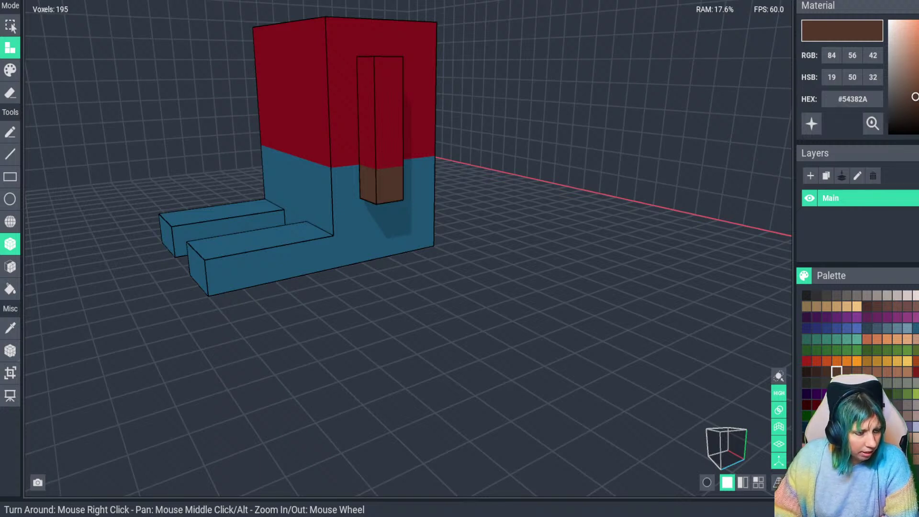
# Mix the blue-grey colour #757E8A and repaint both hand voxels with it
pyautogui.moveTo(311, 139); pyautogui.dragTo(336, 135, button='right')
pyautogui.scroll(4, 368, 147)
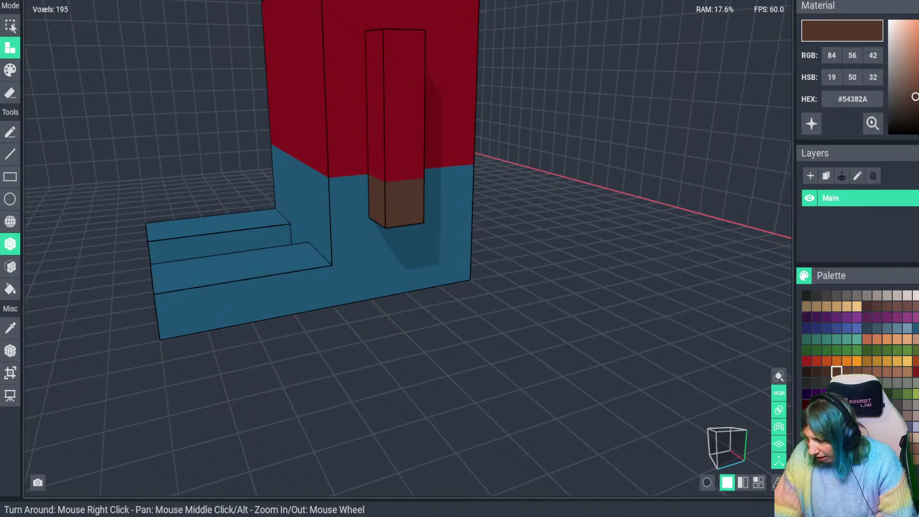
pyautogui.click(889, 125)
pyautogui.click(918, 76)
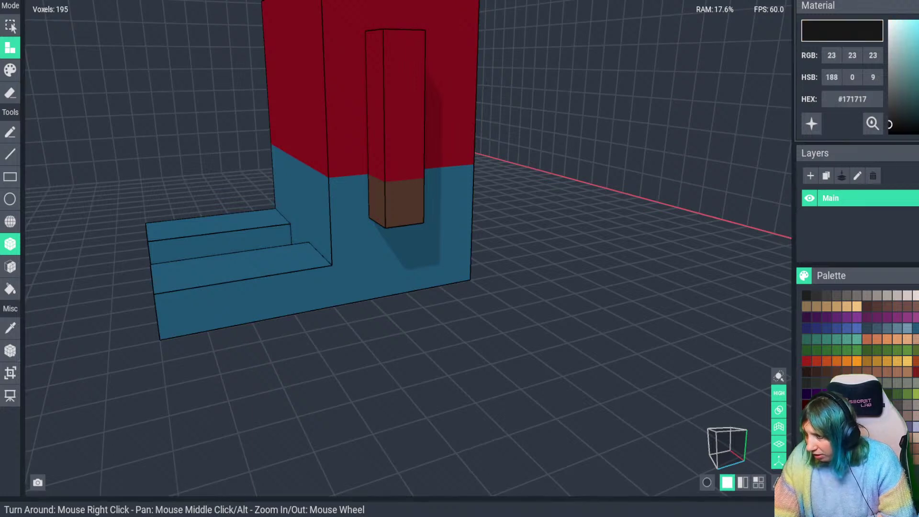
pyautogui.moveTo(889, 124); pyautogui.dragTo(892, 74)
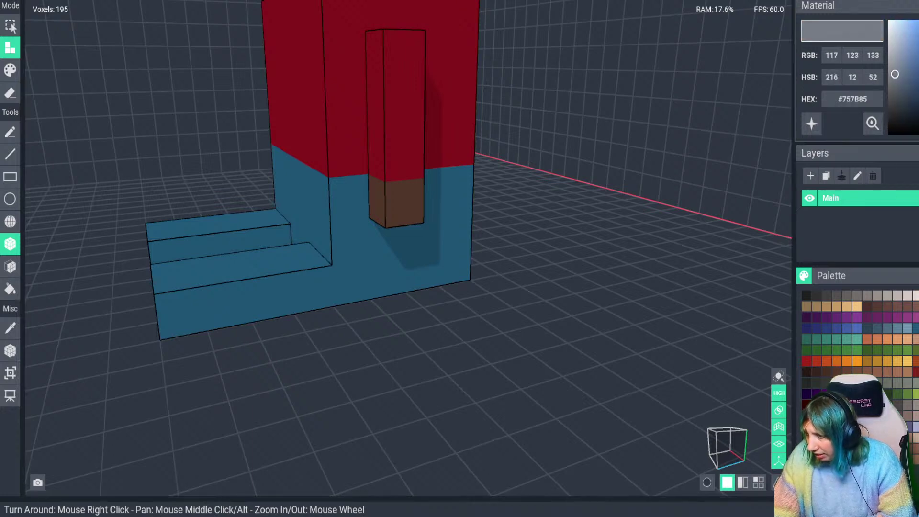
pyautogui.click(10, 70)
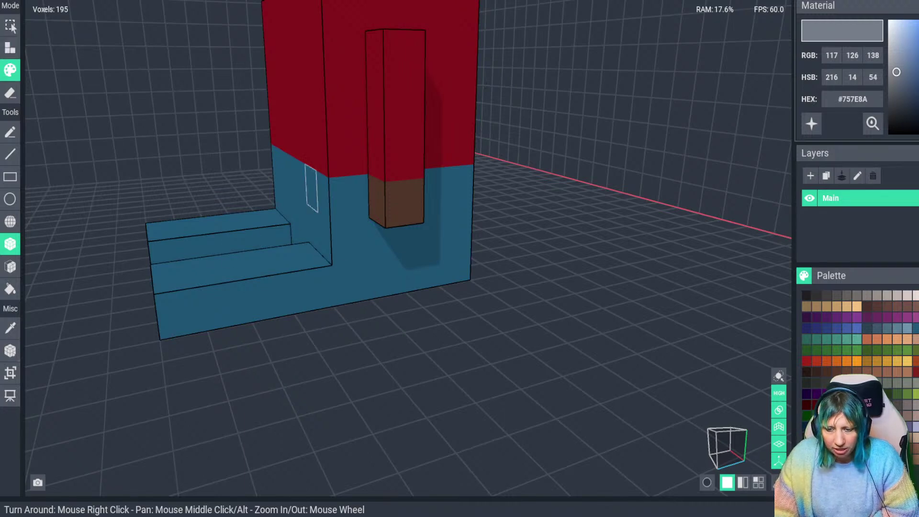
pyautogui.moveTo(312, 235); pyautogui.dragTo(125, 222, button='right')
pyautogui.click(125, 222)
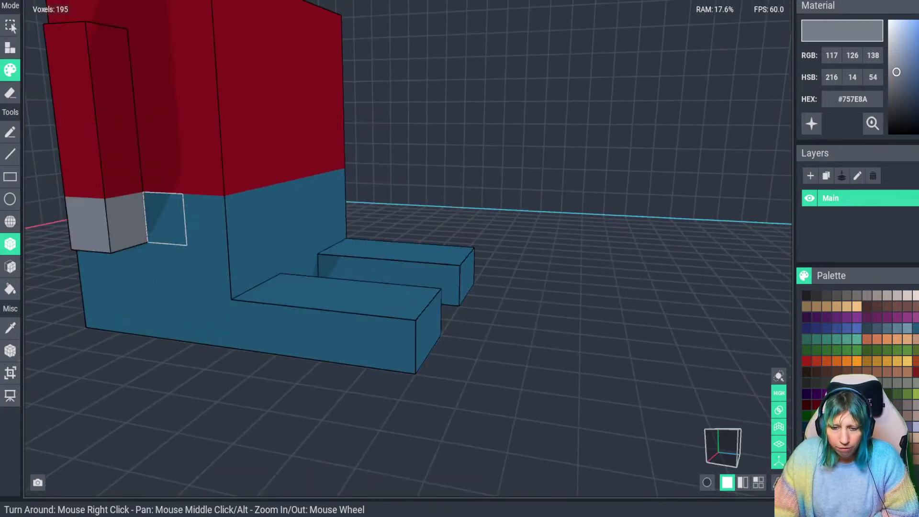
# Extend each hand with one #757E8A voxel in front of the existing hand voxel and one below it
pyautogui.click(10, 47)
pyautogui.moveTo(337, 136)
pyautogui.mouseDown(button='right')
pyautogui.moveTo(202, 220)
pyautogui.moveTo(339, 136)
pyautogui.moveTo(269, 199)
pyautogui.mouseUp(button='right')
pyautogui.click(202, 220)
pyautogui.click(255, 218)
pyautogui.click(348, 187)
pyautogui.click(382, 224)
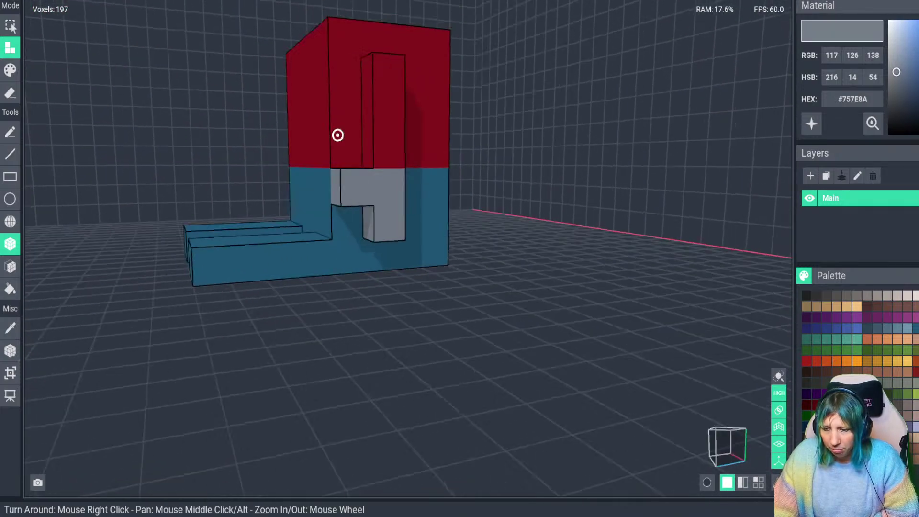
pyautogui.moveTo(383, 225); pyautogui.dragTo(254, 193, button='right')
pyautogui.scroll(5, 229, 191)
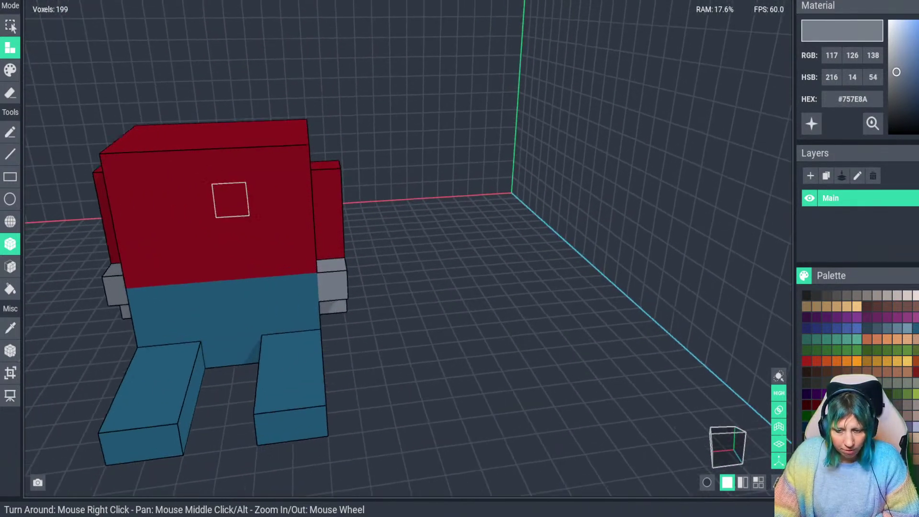
# Stack three #757E8A layers, each four voxels wide, on the middle of the torso's top to form the head
pyautogui.moveTo(402, 239); pyautogui.dragTo(238, 246, button='right')
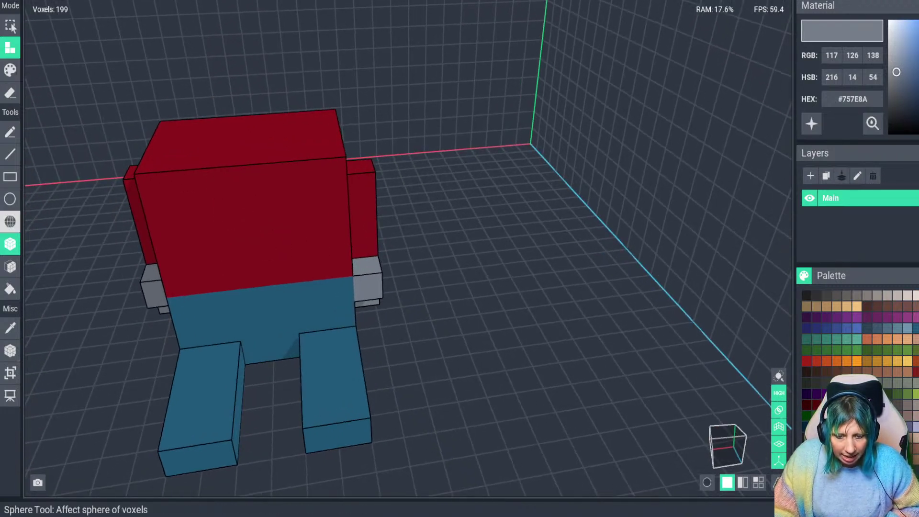
pyautogui.moveTo(206, 158); pyautogui.dragTo(216, 116, button='right')
pyautogui.moveTo(216, 115); pyautogui.dragTo(294, 158)
pyautogui.moveTo(217, 68); pyautogui.dragTo(288, 125)
pyautogui.moveTo(281, 120); pyautogui.dragTo(265, 136, button='right')
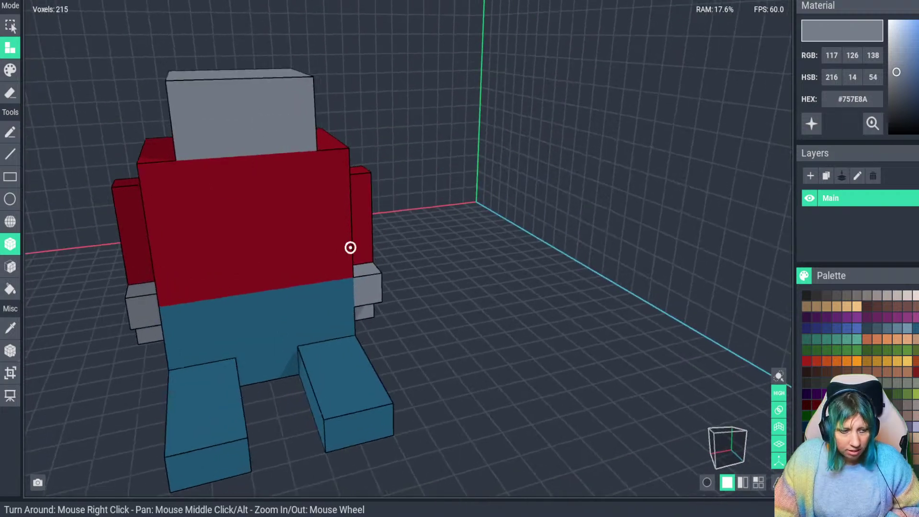
pyautogui.moveTo(350, 247); pyautogui.dragTo(225, 143, button='right')
pyautogui.moveTo(197, 133); pyautogui.dragTo(288, 161)
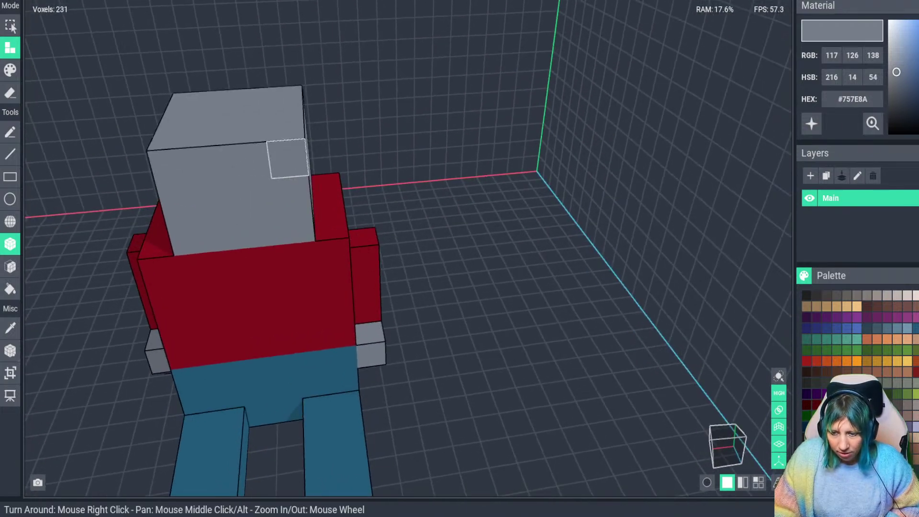
# Widen the head with #757E8A voxels on both sides until it spans the torso's full width, and save the model
pyautogui.moveTo(287, 158); pyautogui.dragTo(360, 221, button='right')
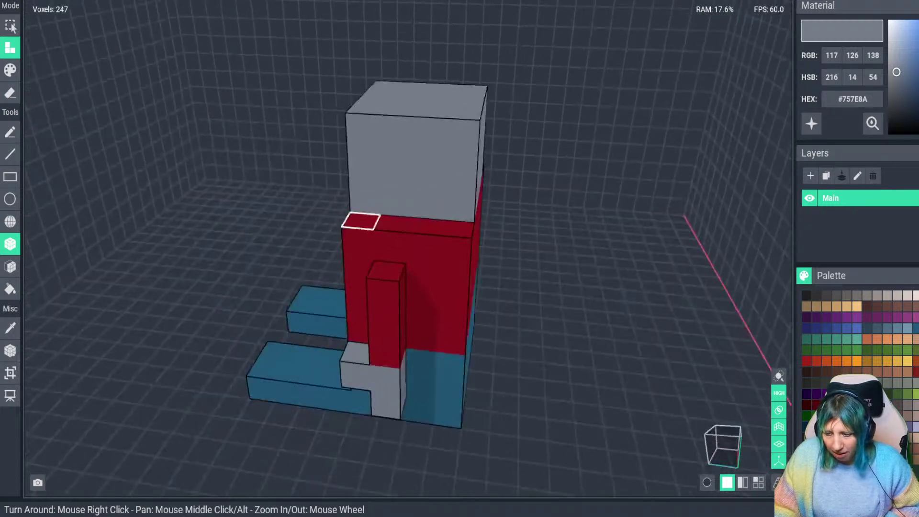
pyautogui.moveTo(455, 136); pyautogui.dragTo(353, 318, button='right')
pyautogui.scroll(3, 353, 318)
pyautogui.hotkey('ctrl', 's')
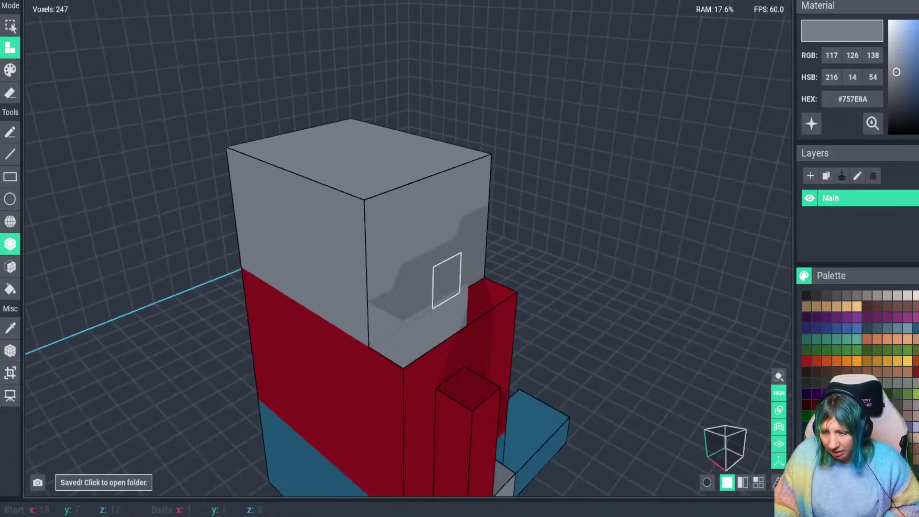
pyautogui.scroll(-3, 477, 180)
pyautogui.moveTo(478, 180); pyautogui.dragTo(353, 319, button='right')
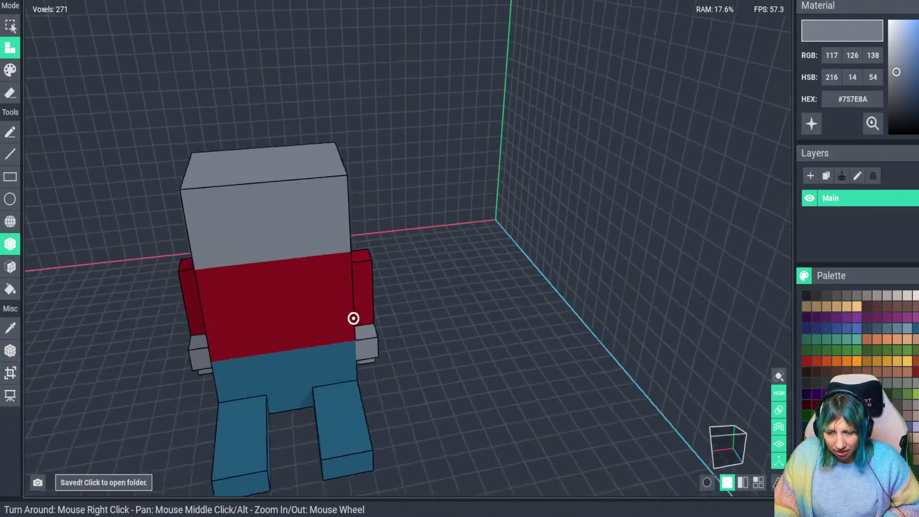
# Raise the whole top of the head by one voxel layer, undoing the extra second layer
pyautogui.click(10, 266)
pyautogui.moveTo(248, 158); pyautogui.dragTo(273, 174, button='right')
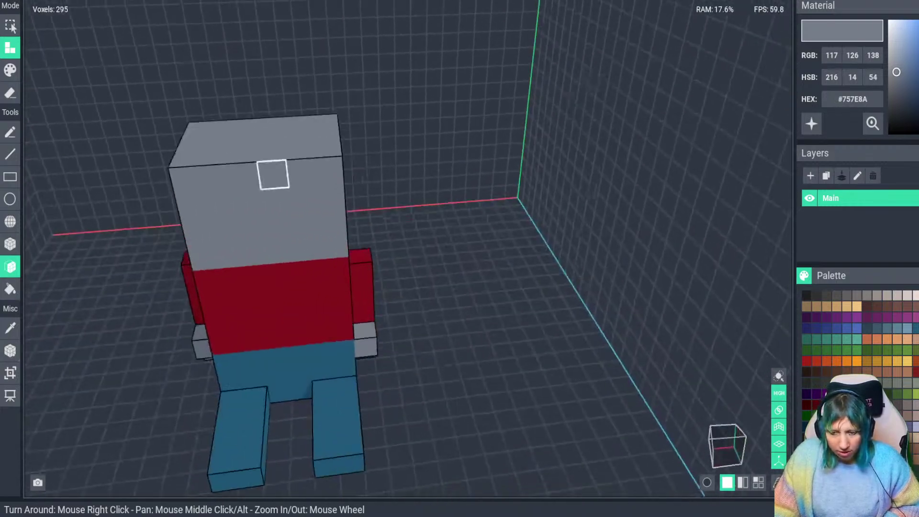
pyautogui.click(273, 143)
pyautogui.moveTo(179, 201); pyautogui.dragTo(197, 168, button='right')
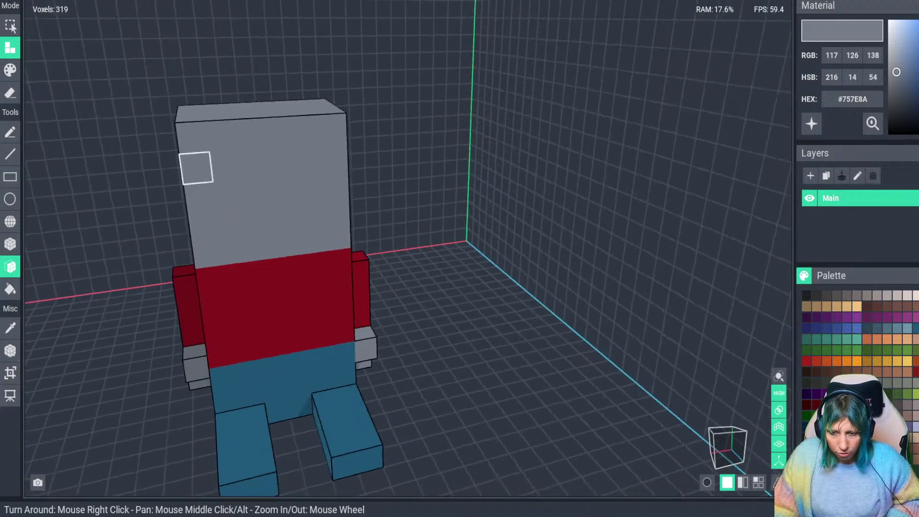
pyautogui.hotkey('ctrl', 'z')
# Build the two-voxel-wide base of one #757E8A ear at an upper corner of the head, undoing the misplaced addition
pyautogui.click(10, 244)
pyautogui.moveTo(352, 318); pyautogui.dragTo(176, 160, button='right')
pyautogui.click(176, 155)
pyautogui.moveTo(176, 160); pyautogui.dragTo(181, 195)
pyautogui.moveTo(353, 318); pyautogui.dragTo(352, 318, button='right')
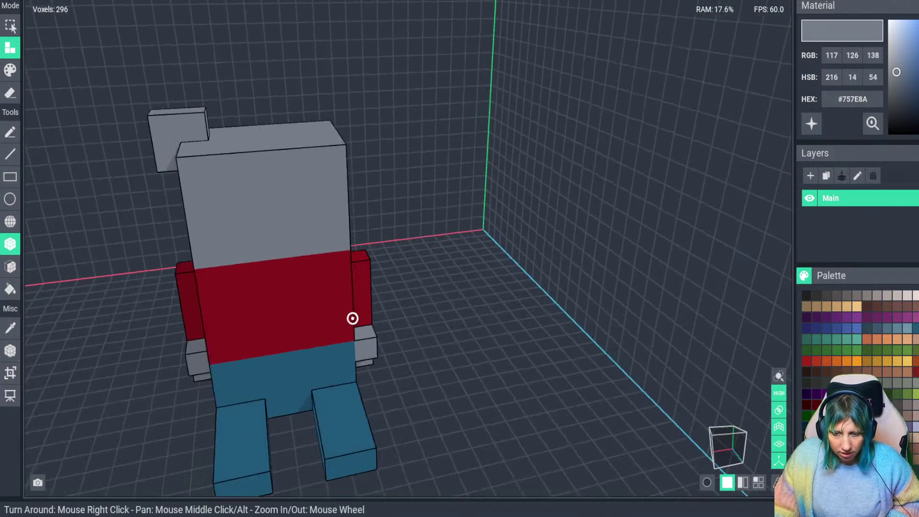
pyautogui.moveTo(194, 171); pyautogui.dragTo(203, 161, button='right')
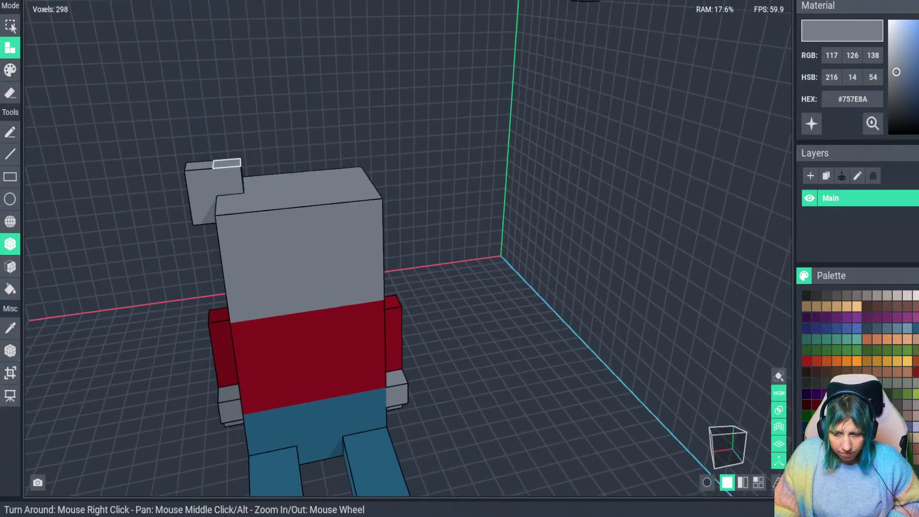
pyautogui.moveTo(227, 163); pyautogui.dragTo(227, 144)
pyautogui.moveTo(227, 143)
pyautogui.mouseDown(button='right')
pyautogui.moveTo(383, 365)
pyautogui.moveTo(233, 148)
pyautogui.mouseUp(button='right')
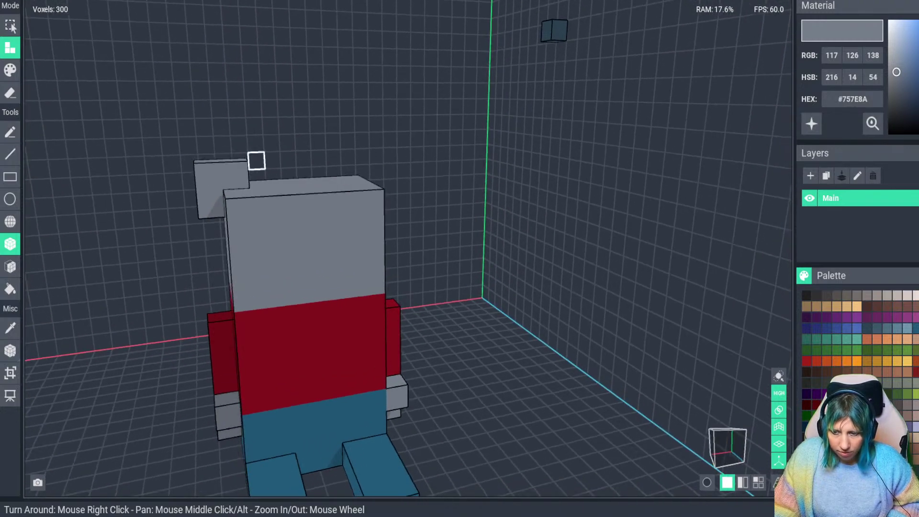
pyautogui.hotkey('ctrl', 'z')
# Erase the stray blue voxel floating in the air away from the figure
pyautogui.moveTo(430, 107); pyautogui.dragTo(448, 95, button='right')
pyautogui.press('e')
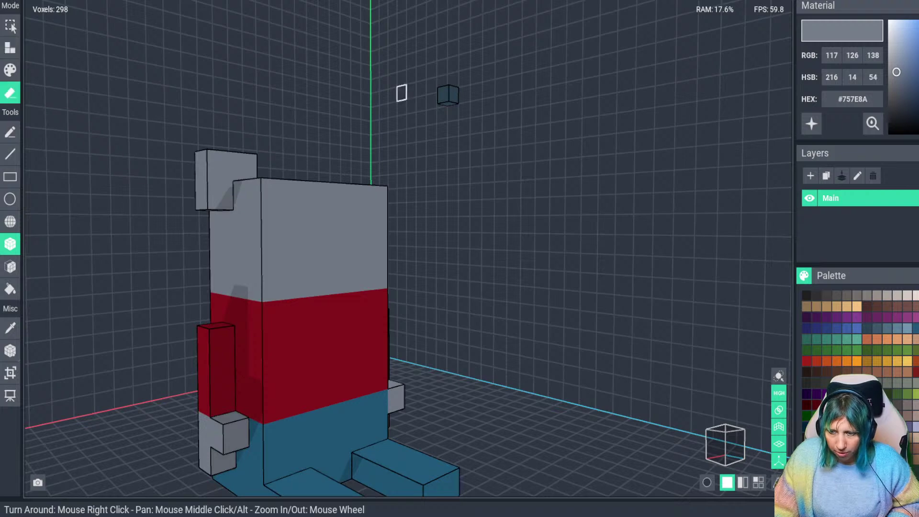
pyautogui.moveTo(401, 122); pyautogui.dragTo(330, 158, button='right')
pyautogui.click(330, 158)
pyautogui.click(229, 179)
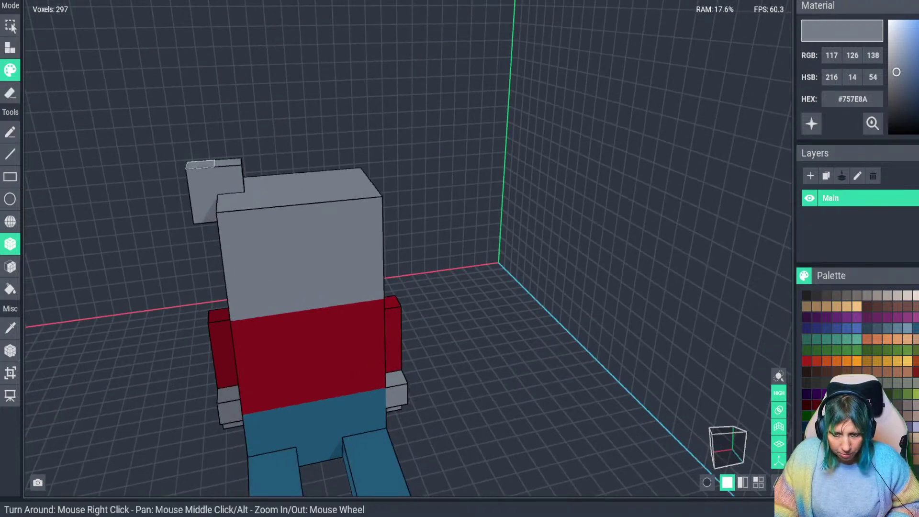
# Top the first ear with a row of #757E8A voxels, making it two voxels wide and three high at its outer side
pyautogui.press('a')
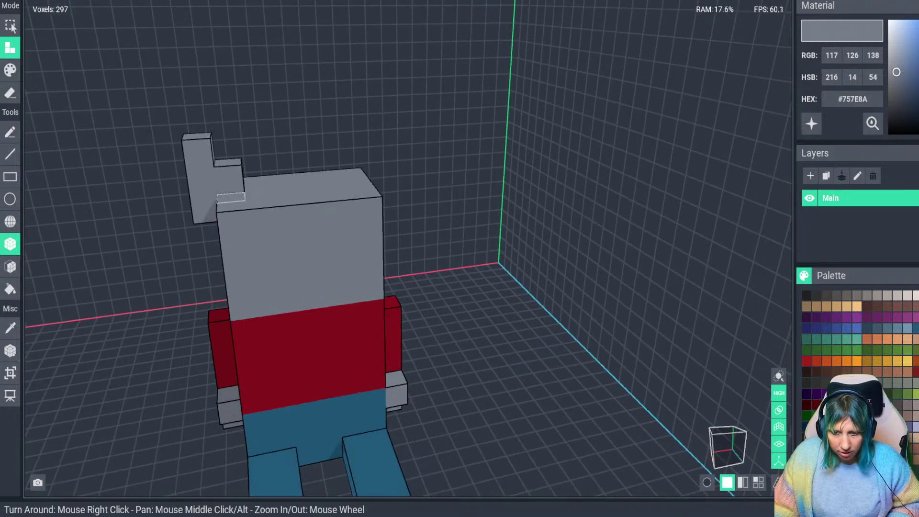
pyautogui.moveTo(231, 197); pyautogui.dragTo(191, 184, button='right')
pyautogui.click(219, 197)
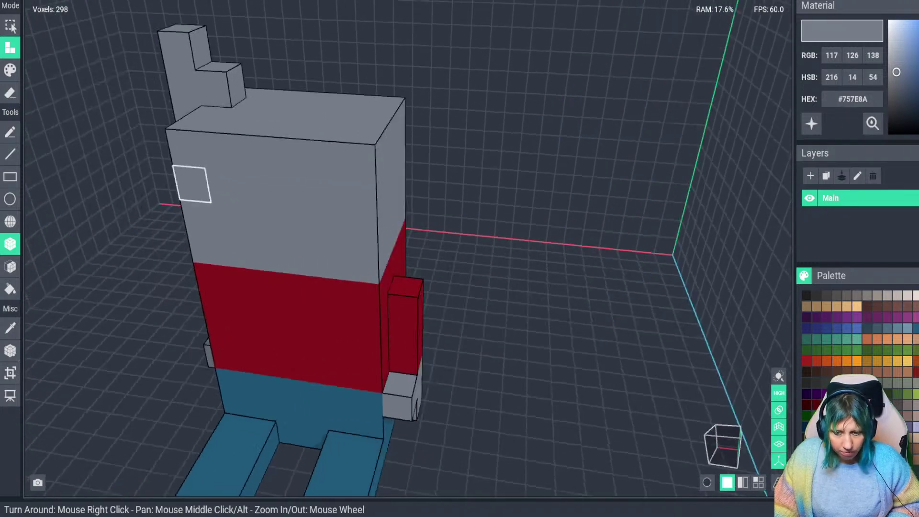
pyautogui.moveTo(235, 86); pyautogui.dragTo(172, 68, button='right')
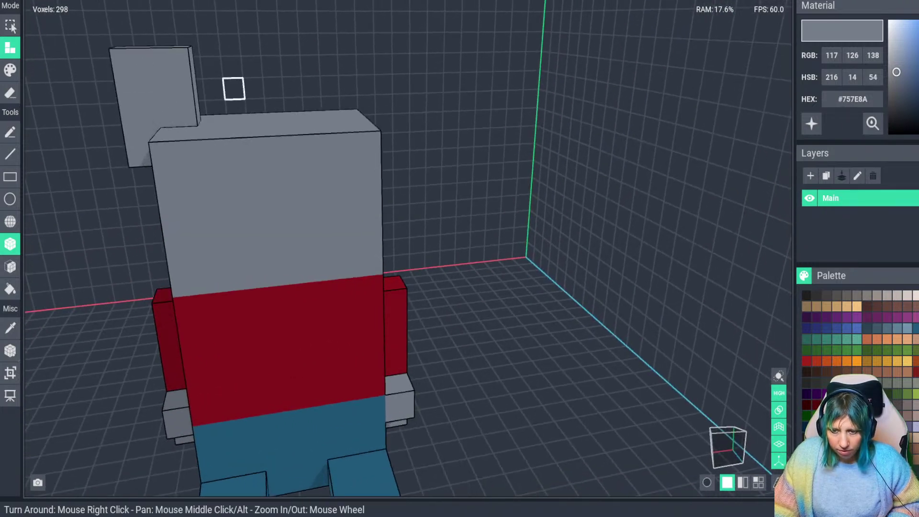
# Build a matching #757E8A ear, two voxels wide and three high at its outer side, at the head's opposite upper corner
pyautogui.moveTo(233, 89); pyautogui.dragTo(300, 114, button='right')
pyautogui.click(458, 136)
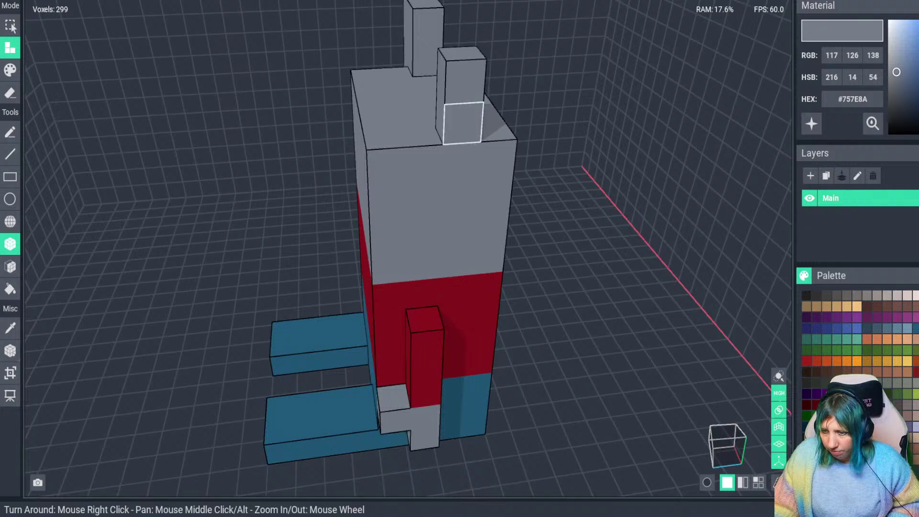
pyautogui.click(462, 123)
pyautogui.moveTo(421, 138); pyautogui.dragTo(399, 148, button='right')
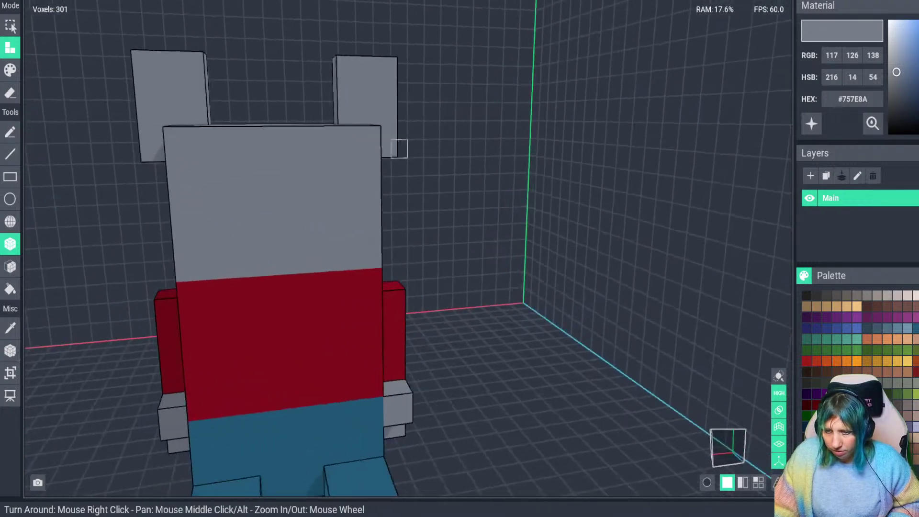
pyautogui.moveTo(330, 144); pyautogui.dragTo(324, 151, button='right')
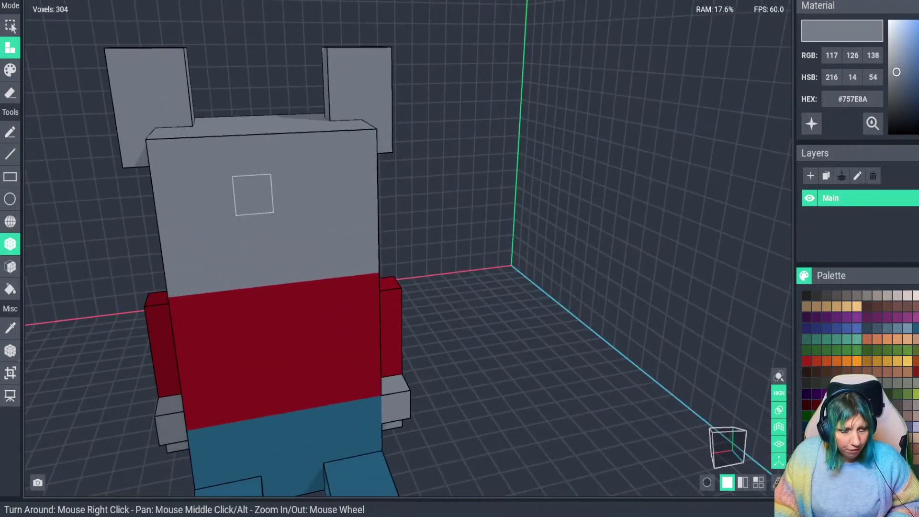
# Mix the lighter grey #8A929D and paint a patch four voxels wide and two high on the lower face
pyautogui.moveTo(252, 195); pyautogui.dragTo(261, 220, button='right')
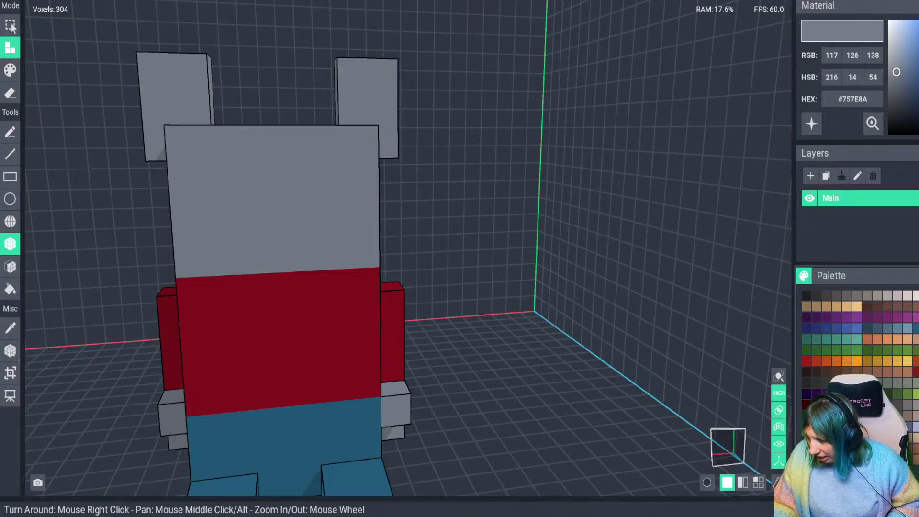
pyautogui.moveTo(895, 72); pyautogui.dragTo(894, 65)
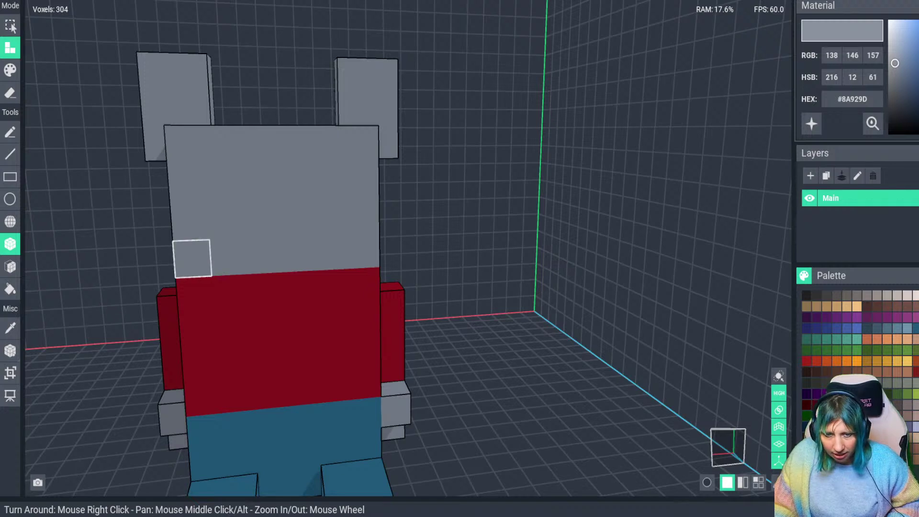
pyautogui.click(10, 70)
pyautogui.moveTo(261, 220); pyautogui.dragTo(331, 253)
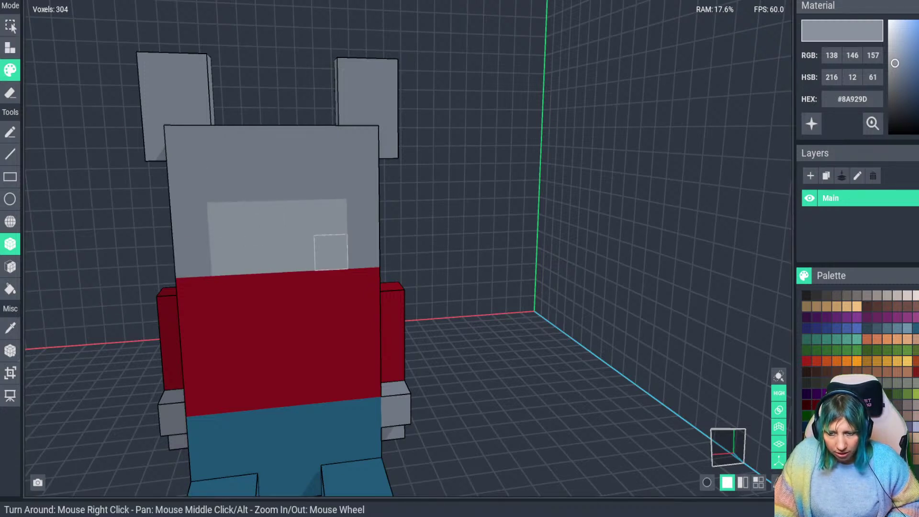
# Build a #8A929D snout on the painted patch: a layer four voxels wide and two high with a centred two-by-two block in front
pyautogui.click(10, 48)
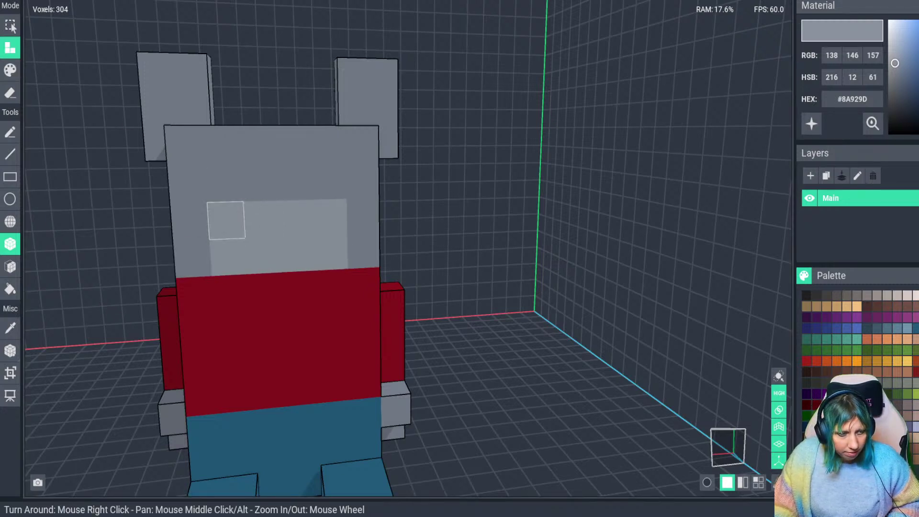
pyautogui.click(297, 258)
pyautogui.moveTo(297, 258)
pyautogui.mouseDown(button='right')
pyautogui.moveTo(380, 366)
pyautogui.moveTo(297, 251)
pyautogui.mouseUp(button='right')
pyautogui.hotkey('ctrl', 'z')
pyautogui.moveTo(234, 213); pyautogui.dragTo(332, 214)
pyautogui.click(262, 213)
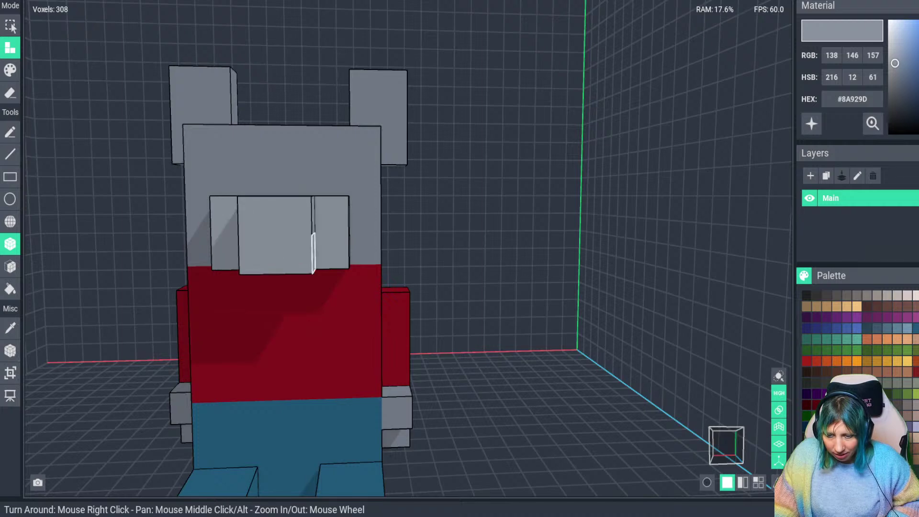
pyautogui.moveTo(262, 213); pyautogui.dragTo(382, 365, button='right')
pyautogui.moveTo(382, 365); pyautogui.dragTo(303, 271, button='right')
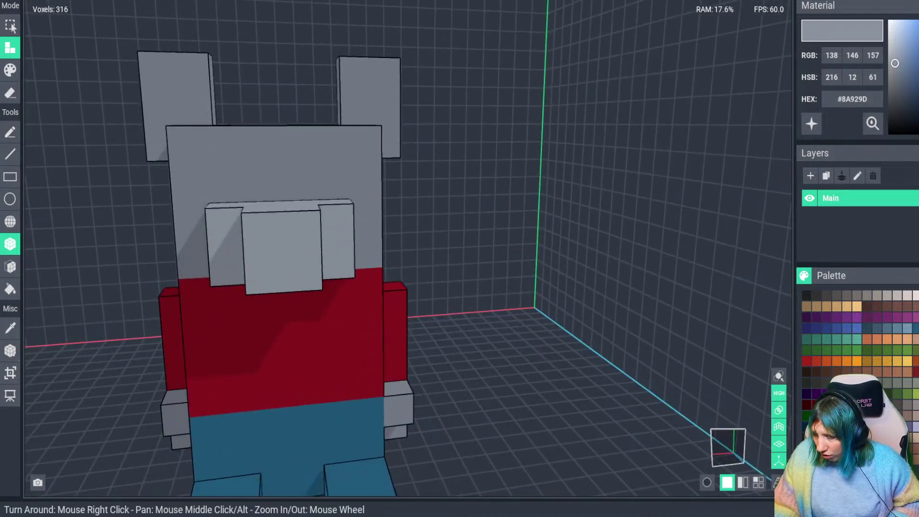
# Paint the two upper front voxels of the snout #534F4E as the nose
pyautogui.scroll(-5, 379, 365)
pyautogui.scroll(4, 365, 322)
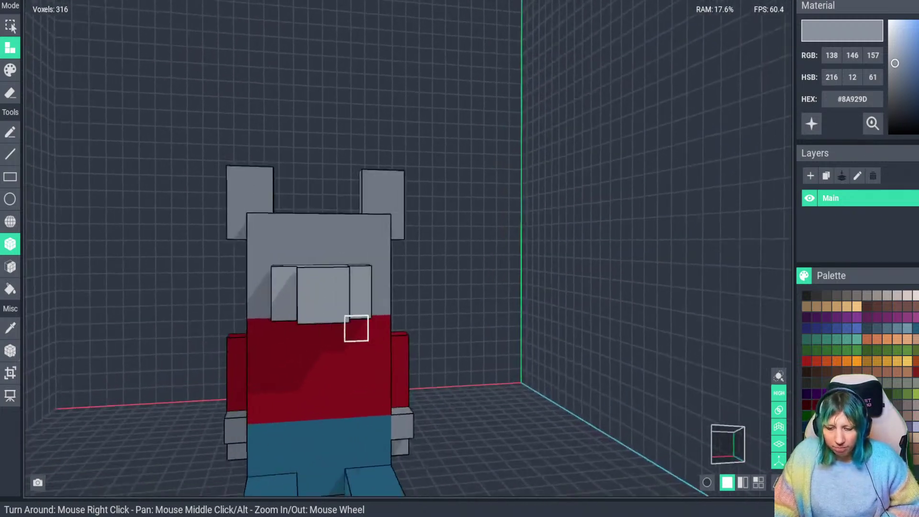
pyautogui.scroll(1, 356, 328)
pyautogui.click(836, 296)
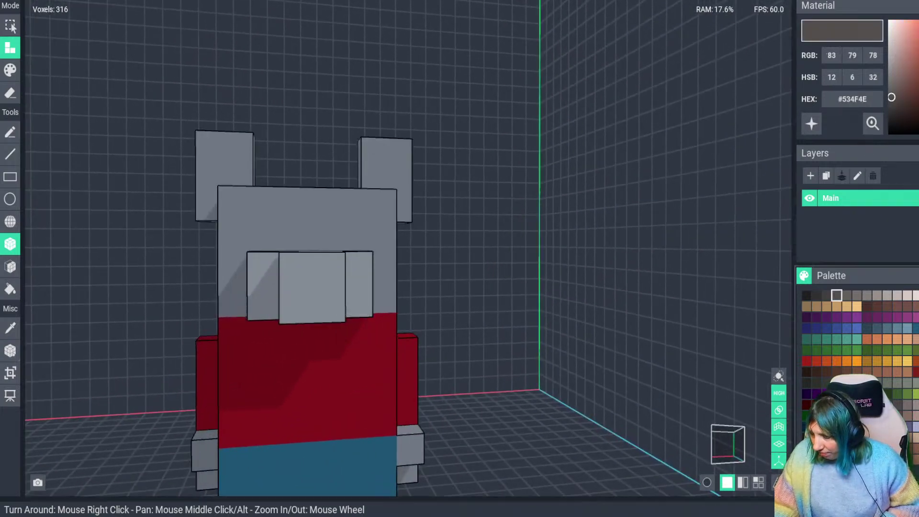
pyautogui.click(10, 69)
pyautogui.click(302, 265)
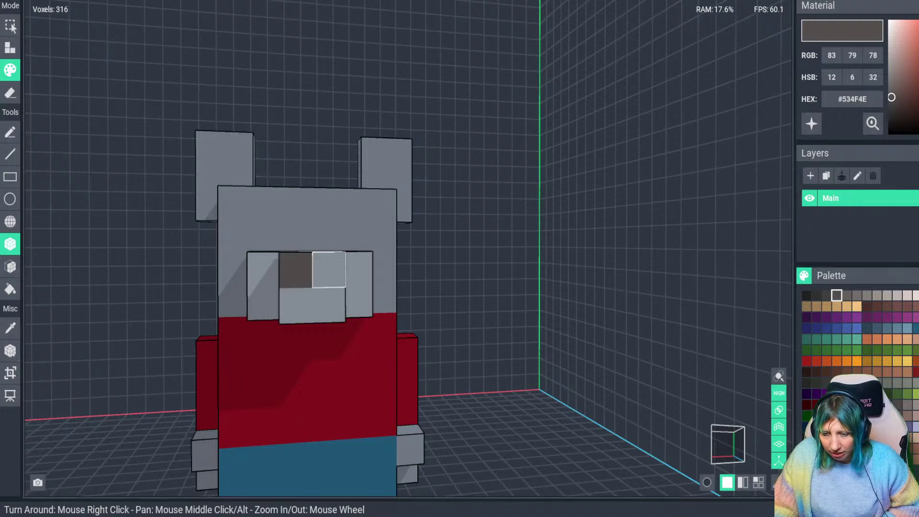
pyautogui.click(329, 269)
pyautogui.moveTo(329, 269); pyautogui.dragTo(366, 325, button='right')
# Paint one eye voxel above each outer side of the snout #534F4E and repaint both eyes #1F1F1F
pyautogui.click(262, 237)
pyautogui.click(353, 236)
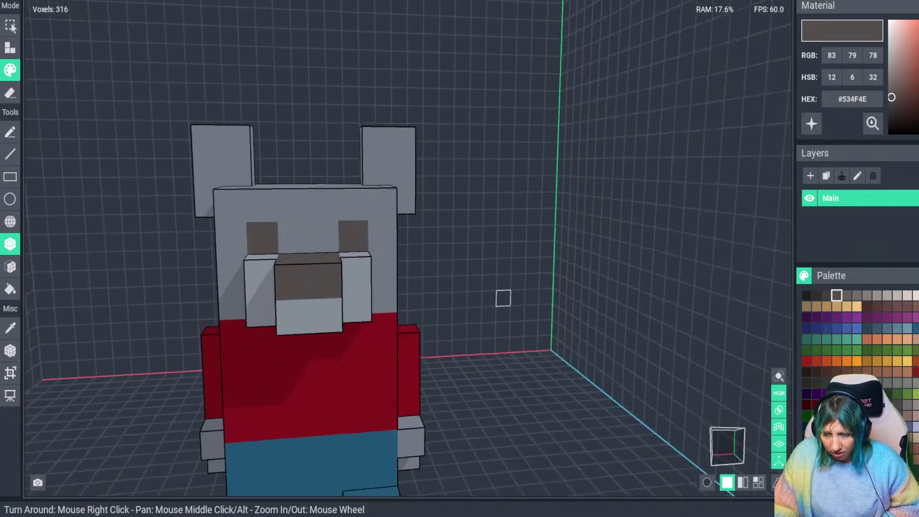
pyautogui.click(847, 295)
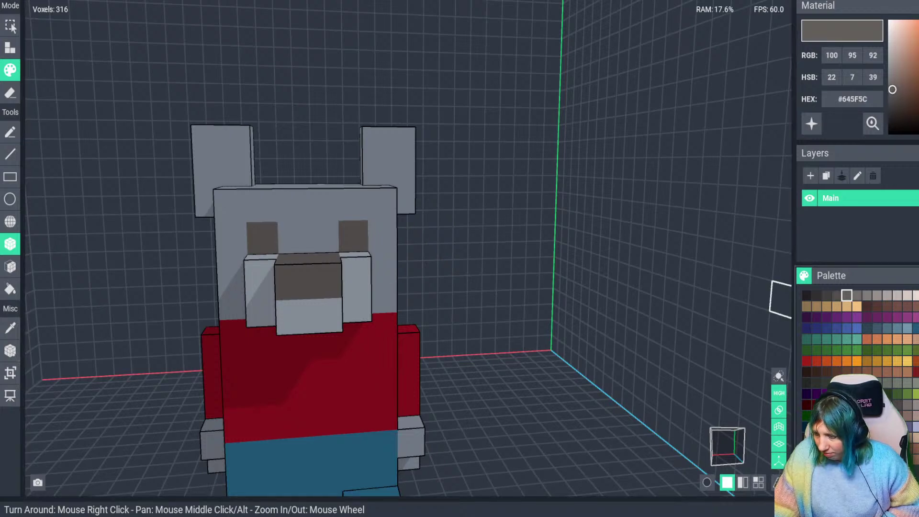
pyautogui.click(806, 295)
pyautogui.click(262, 237)
pyautogui.click(353, 236)
pyautogui.moveTo(365, 322); pyautogui.dragTo(365, 322, button='right')
pyautogui.scroll(3, 365, 322)
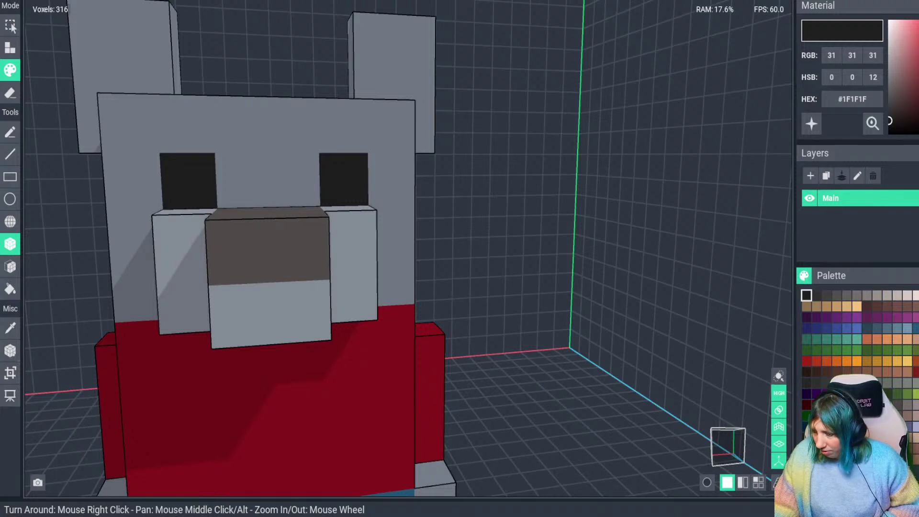
# Sample the snout's grey and lighten it to #A8AAAD across the snout, leaving the nose brown
pyautogui.scroll(-3, 400, 371)
pyautogui.moveTo(400, 372); pyautogui.dragTo(380, 359, button='right')
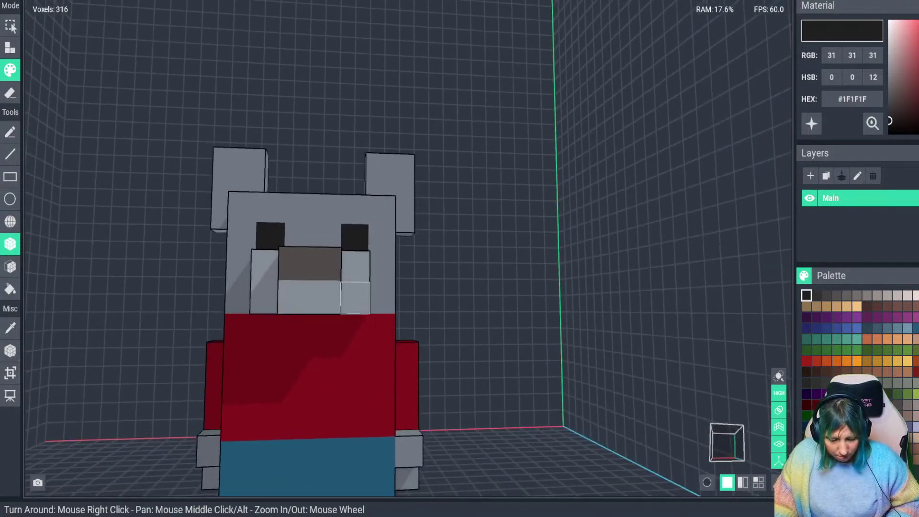
pyautogui.keyDown('ctrl'); pyautogui.click(355, 297); pyautogui.keyUp('ctrl')
pyautogui.moveTo(894, 63); pyautogui.dragTo(890, 56)
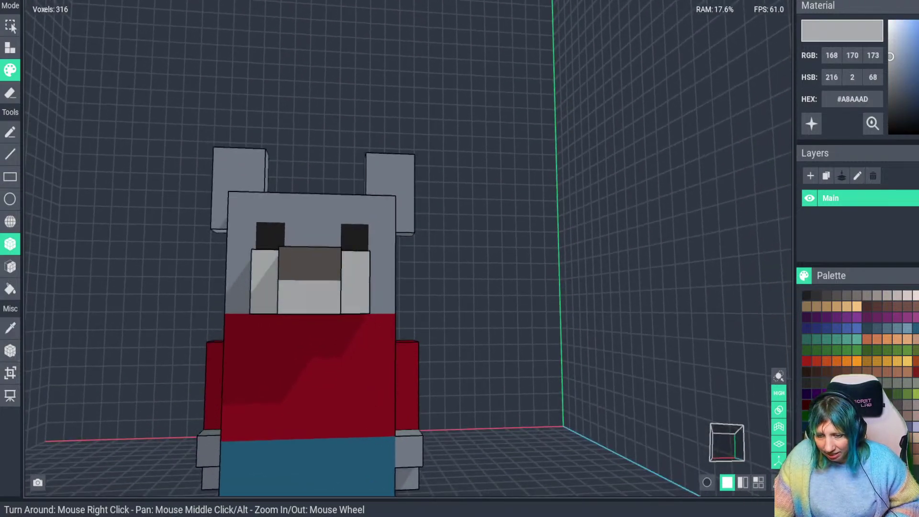
# Paint scattered #6F0E12 dark red voxels across the front of the red torso
pyautogui.moveTo(365, 322); pyautogui.dragTo(326, 363, button='right')
pyautogui.keyDown('ctrl'); pyautogui.click(326, 363); pyautogui.keyUp('ctrl')
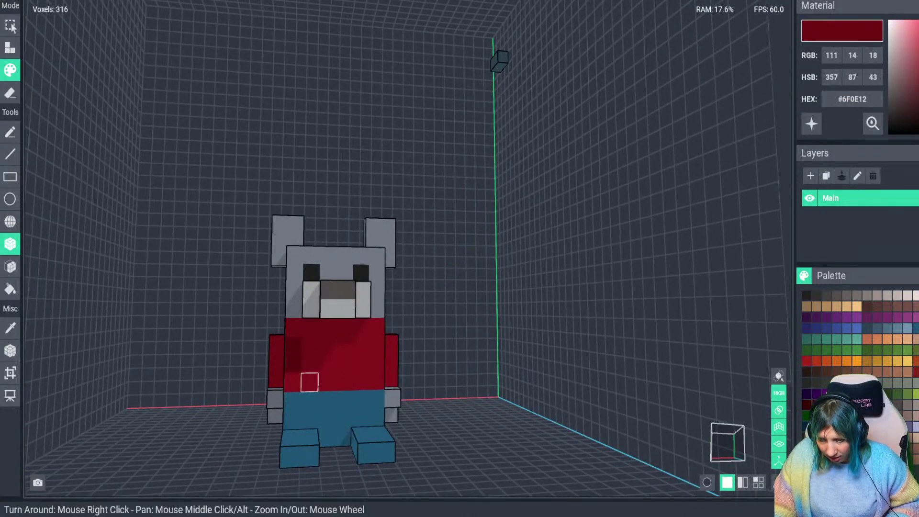
pyautogui.moveTo(309, 382)
pyautogui.mouseDown()
pyautogui.moveTo(307, 349)
pyautogui.moveTo(292, 327)
pyautogui.mouseUp()
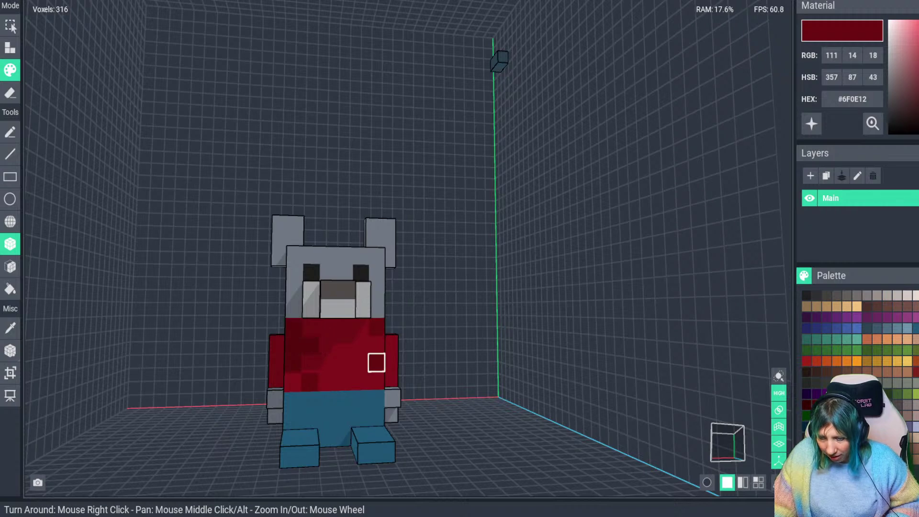
pyautogui.moveTo(359, 380); pyautogui.dragTo(238, 383, button='right')
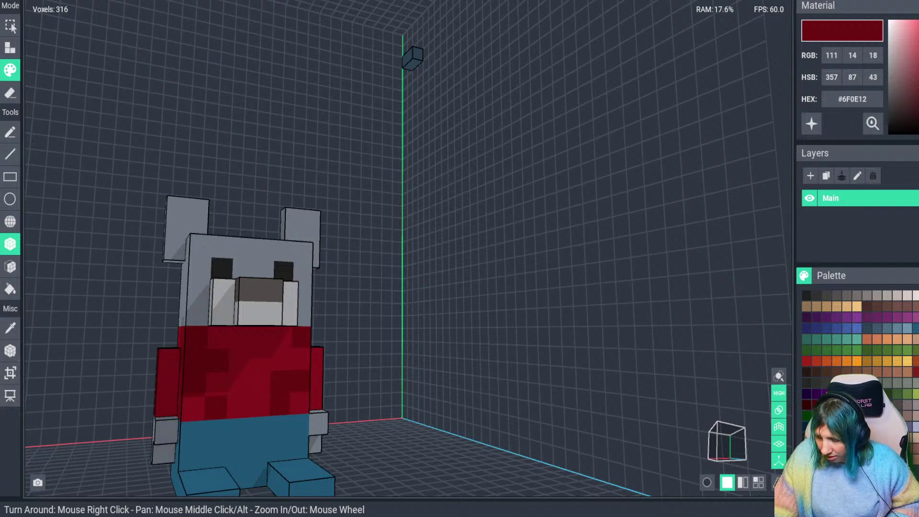
# Sample the snout's #A8AAAD and paint a two-by-two chest patch with it at the middle of the torso's upper front
pyautogui.keyDown('ctrl'); pyautogui.click(253, 259); pyautogui.keyUp('ctrl')
pyautogui.keyDown('ctrl'); pyautogui.click(260, 314); pyautogui.keyUp('ctrl')
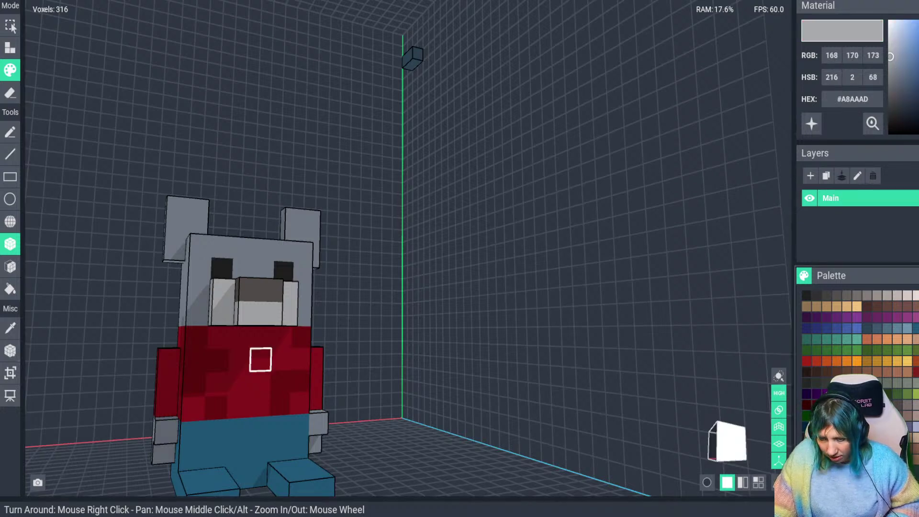
pyautogui.moveTo(260, 359); pyautogui.dragTo(255, 359, button='right')
pyautogui.moveTo(237, 337); pyautogui.dragTo(258, 359)
pyautogui.moveTo(257, 359); pyautogui.dragTo(222, 338, button='right')
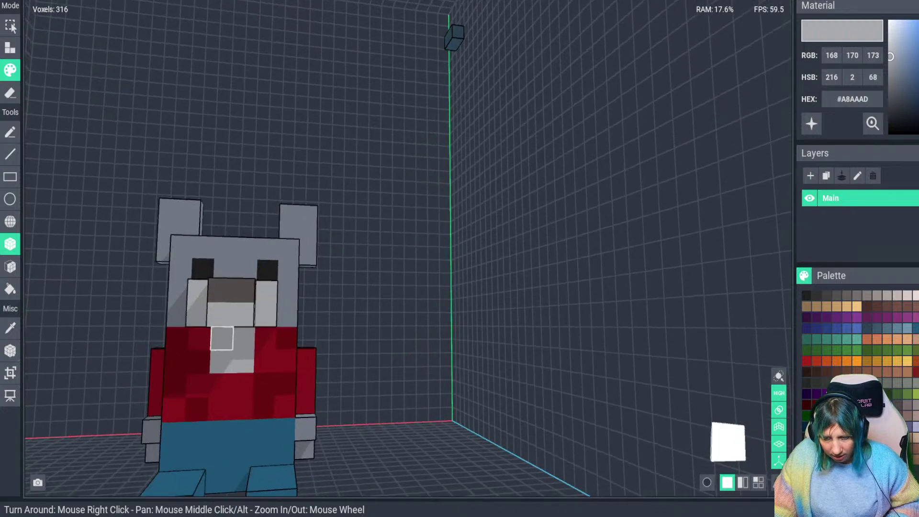
# Widen the chest patch's top row to four voxels and paint more #6F0E12 dark red voxels on the torso's lower front
pyautogui.scroll(-3, 238, 394)
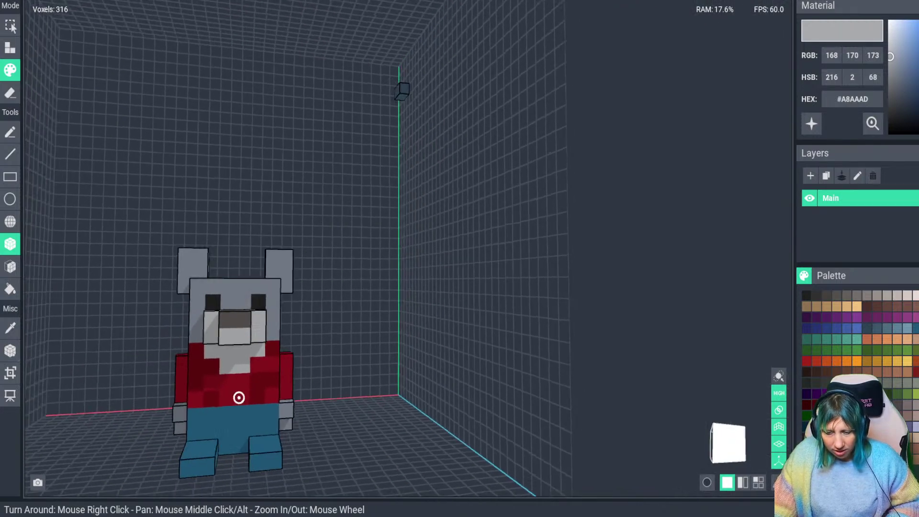
pyautogui.scroll(3, 238, 394)
pyautogui.moveTo(237, 397); pyautogui.dragTo(263, 394, button='right')
pyautogui.keyDown('ctrl'); pyautogui.click(263, 394); pyautogui.keyUp('ctrl')
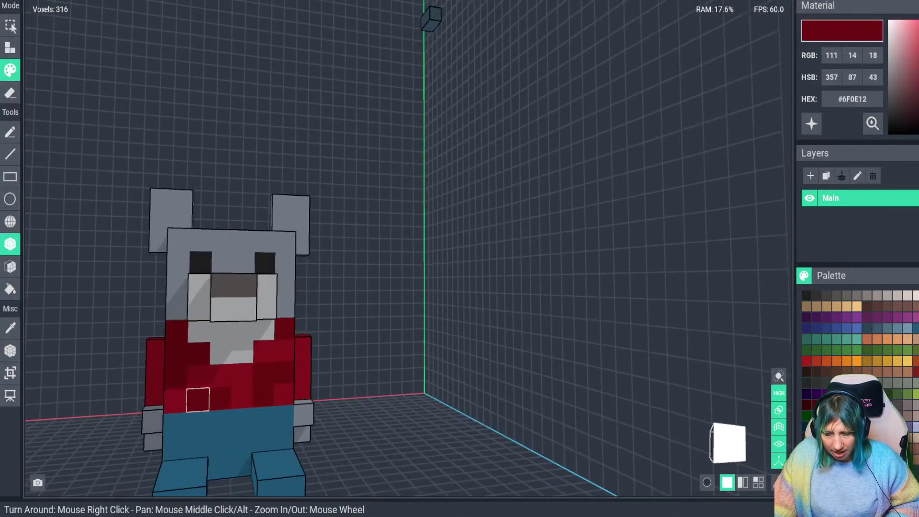
# Paint lighter blue #2C6E8D voxels down the middle of the trousers' front and undo the last ones
pyautogui.keyDown('ctrl'); pyautogui.click(241, 420); pyautogui.keyUp('ctrl')
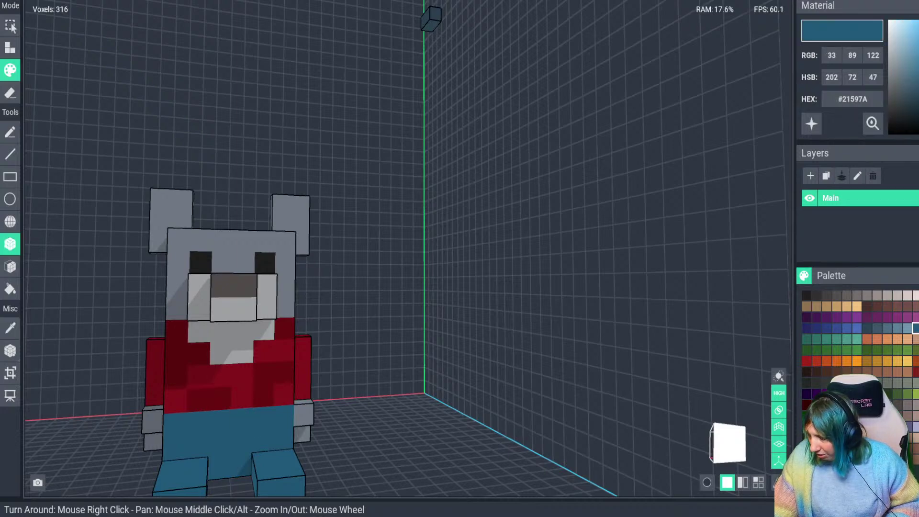
pyautogui.keyDown('ctrl'); pyautogui.click(219, 421); pyautogui.keyUp('ctrl')
pyautogui.moveTo(219, 421); pyautogui.dragTo(219, 445)
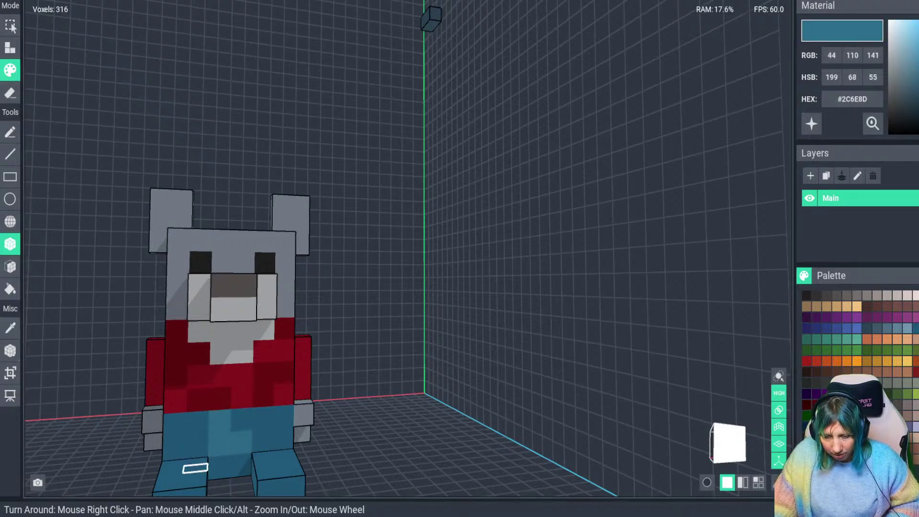
pyautogui.scroll(-3, 225, 457)
pyautogui.moveTo(240, 449); pyautogui.dragTo(232, 427, button='right')
pyautogui.hotkey('ctrl', 'z')
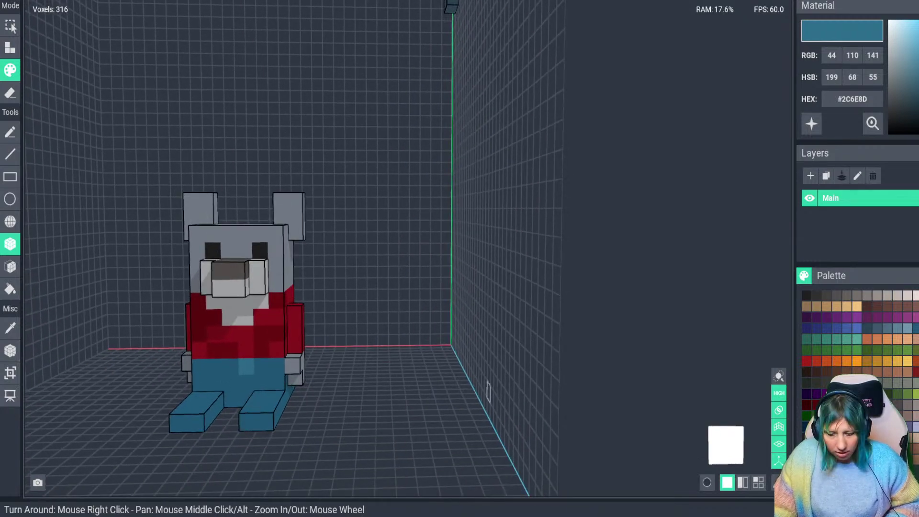
# Sample the chest patch's #A8AAAD and build a foot two voxels wide and two high at the front of each leg
pyautogui.click(245, 317)
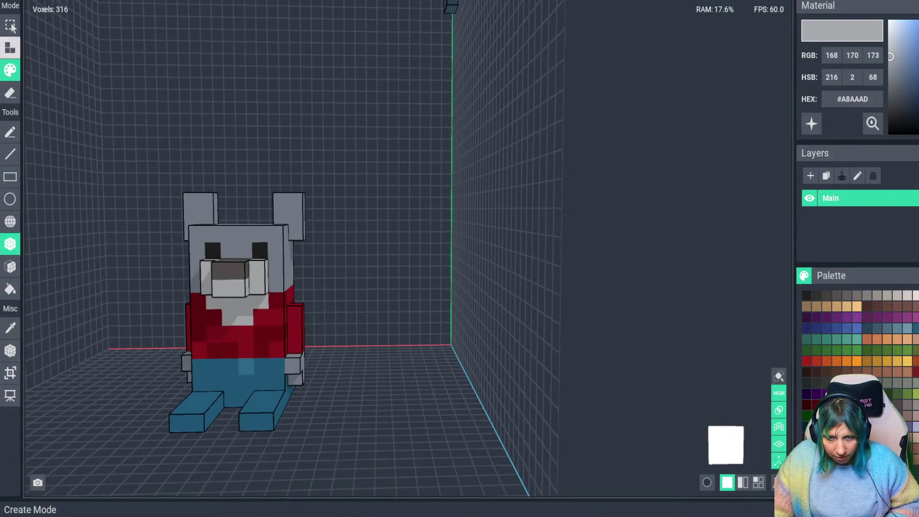
pyautogui.click(10, 48)
pyautogui.click(177, 423)
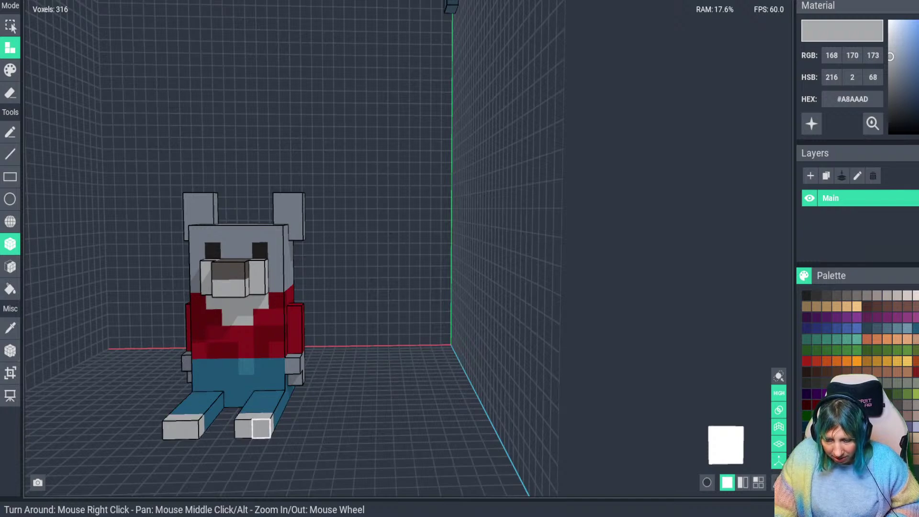
pyautogui.moveTo(261, 428); pyautogui.dragTo(261, 445, button='right')
pyautogui.moveTo(195, 429); pyautogui.dragTo(175, 428)
pyautogui.moveTo(265, 426); pyautogui.dragTo(247, 428)
# Add stepped #A8AAAD cheek tufts outward from the snout on both sides of the head
pyautogui.moveTo(253, 436)
pyautogui.mouseDown(button='right')
pyautogui.moveTo(236, 377)
pyautogui.moveTo(272, 310)
pyautogui.moveTo(240, 309)
pyautogui.moveTo(265, 309)
pyautogui.moveTo(252, 299)
pyautogui.moveTo(155, 292)
pyautogui.moveTo(140, 321)
pyautogui.mouseUp(button='right')
pyautogui.scroll(1, 271, 292)
pyautogui.hotkey('ctrl', 'z')
pyautogui.click(147, 318)
pyautogui.moveTo(137, 318); pyautogui.dragTo(134, 298)
pyautogui.moveTo(248, 335)
pyautogui.mouseDown(button='right')
pyautogui.moveTo(244, 321)
pyautogui.moveTo(242, 334)
pyautogui.moveTo(254, 335)
pyautogui.moveTo(242, 340)
pyautogui.mouseUp(button='right')
pyautogui.click(262, 317)
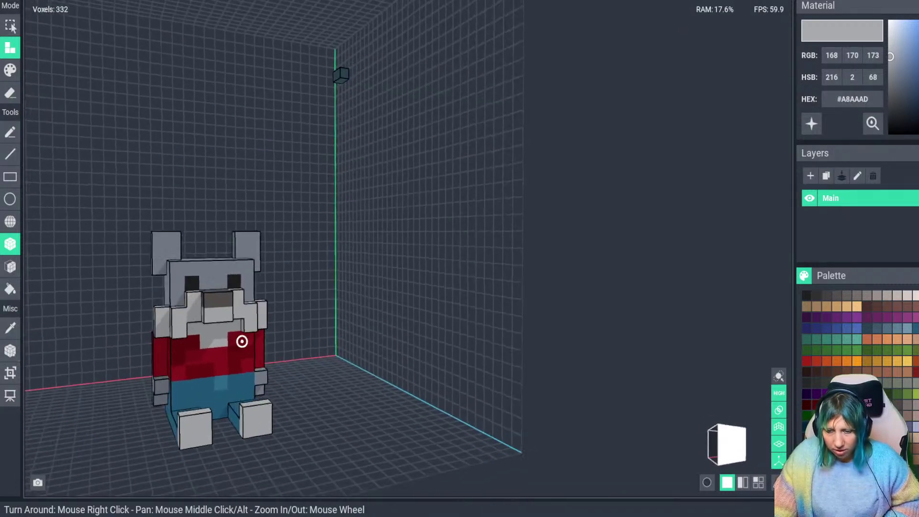
# Add a protruding two-voxel-wide #A8AAAD eyebrow above each eye
pyautogui.scroll(3, 242, 340)
pyautogui.moveTo(161, 290); pyautogui.dragTo(142, 303, button='right')
pyautogui.moveTo(142, 303); pyautogui.dragTo(166, 304, button='middle')
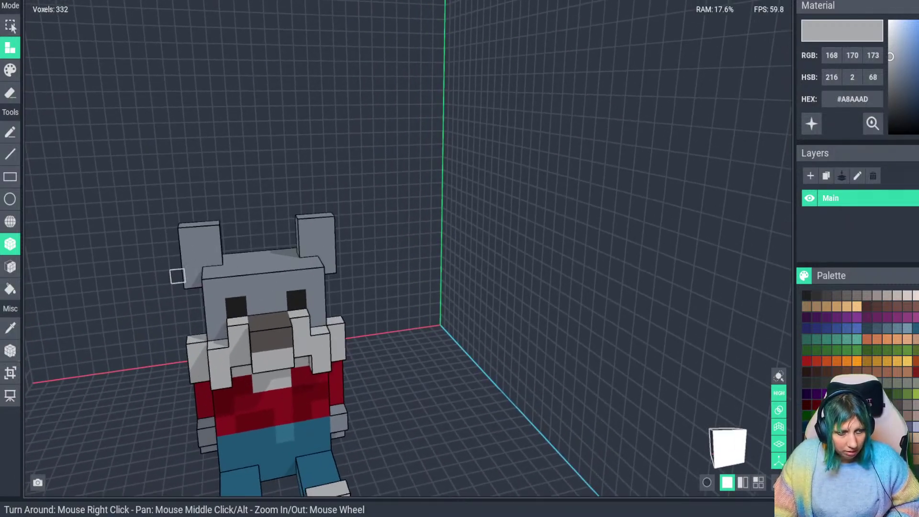
pyautogui.scroll(2, 176, 276)
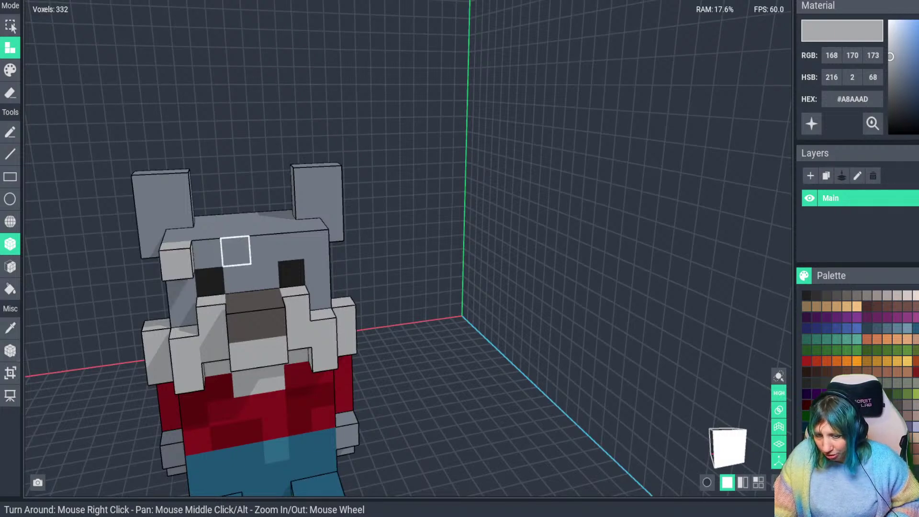
pyautogui.moveTo(317, 245); pyautogui.dragTo(293, 247)
pyautogui.moveTo(314, 381); pyautogui.dragTo(277, 330, button='right')
pyautogui.scroll(-3, 245, 292)
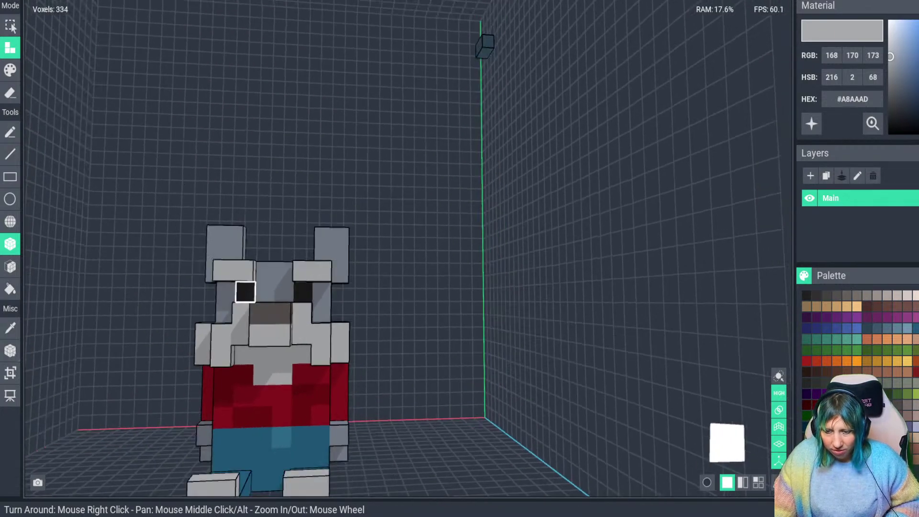
# Sample the head's #757E8A grey and build a raised block of voxels on top of the head between the ears
pyautogui.moveTo(246, 292)
pyautogui.mouseDown(button='right')
pyautogui.moveTo(261, 326)
pyautogui.moveTo(241, 306)
pyautogui.mouseUp(button='right')
pyautogui.press('i')
pyautogui.click(254, 281)
pyautogui.click(227, 261)
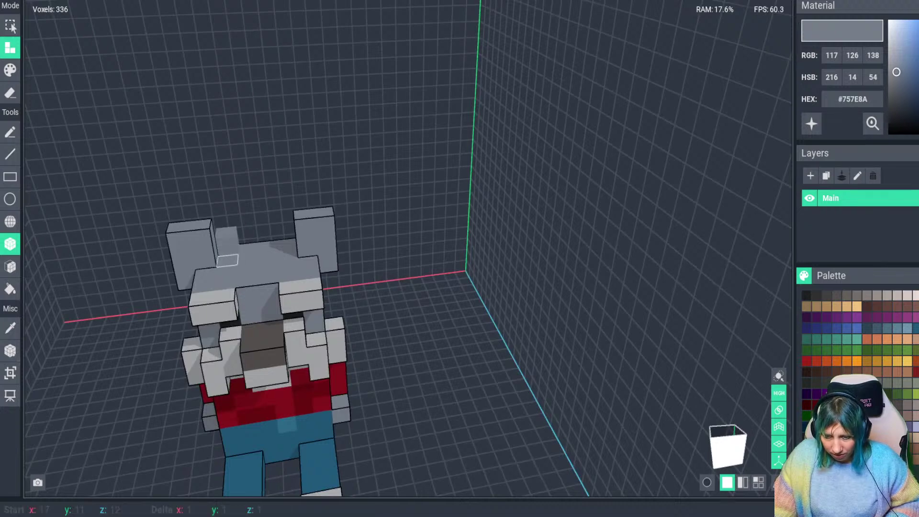
pyautogui.moveTo(227, 260)
pyautogui.mouseDown()
pyautogui.moveTo(287, 260)
pyautogui.moveTo(248, 266)
pyautogui.mouseUp()
pyautogui.moveTo(249, 282); pyautogui.dragTo(241, 250, button='right')
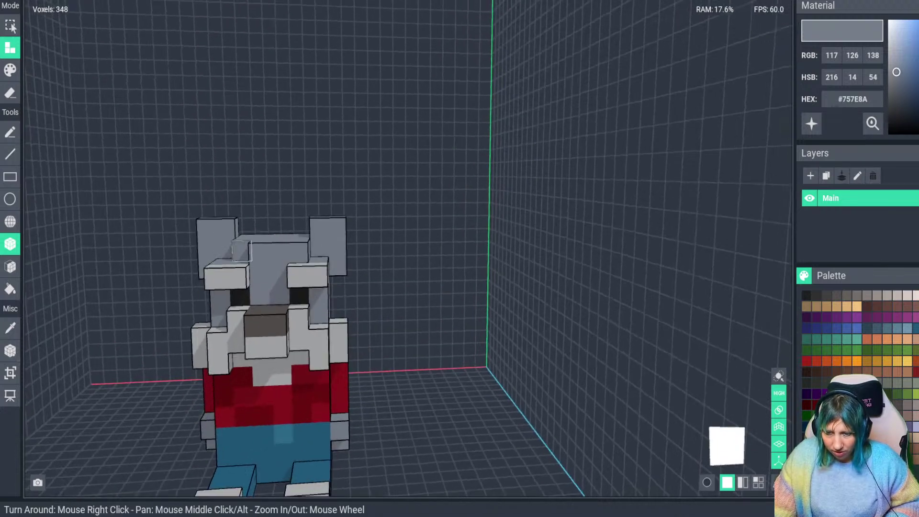
pyautogui.click(241, 250)
pyautogui.moveTo(311, 375); pyautogui.dragTo(316, 304, button='right')
pyautogui.moveTo(277, 279); pyautogui.dragTo(335, 354)
pyautogui.moveTo(311, 377); pyautogui.dragTo(311, 375, button='right')
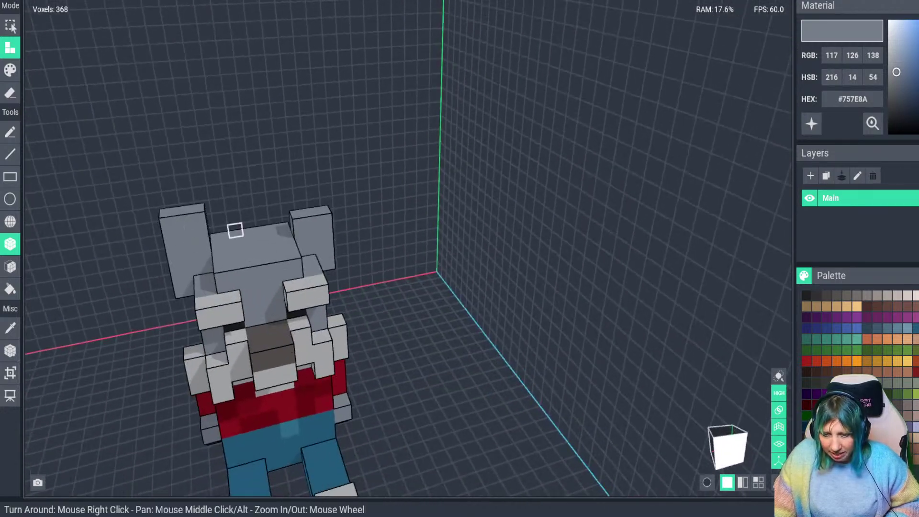
# Extend both ears upward with #757E8A and add a raised rim along their front top and inner edges
pyautogui.click(319, 210)
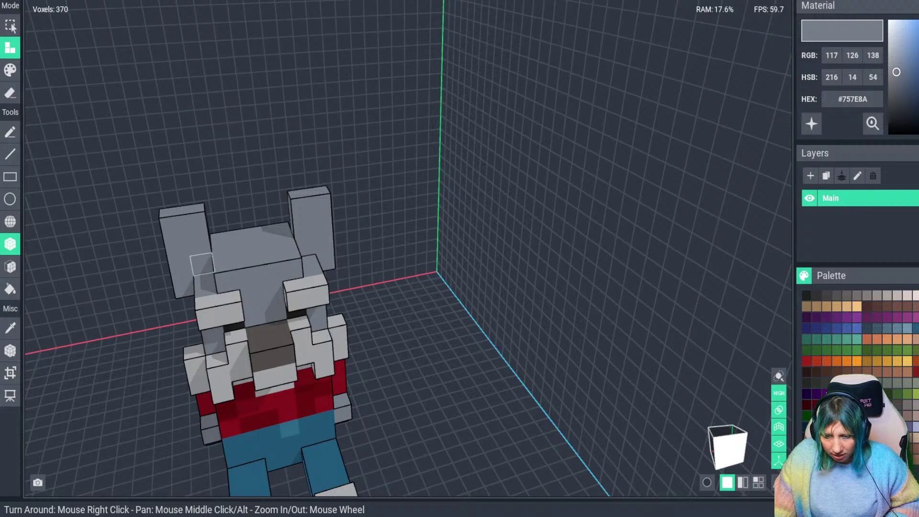
pyautogui.click(201, 263)
pyautogui.moveTo(311, 375); pyautogui.dragTo(315, 379, button='right')
pyautogui.click(318, 208)
pyautogui.click(315, 378)
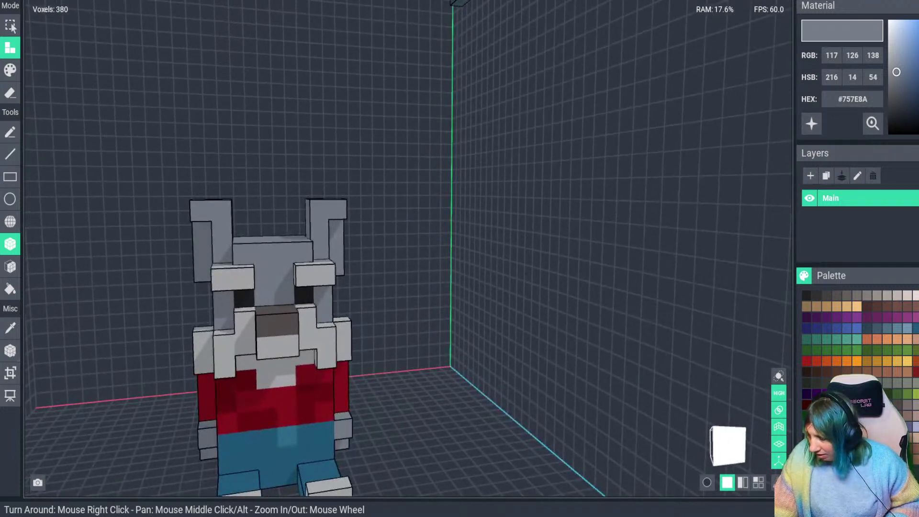
# Choose pink #EF7973 and fill the recessed inner part of both ears with it
pyautogui.click(916, 372)
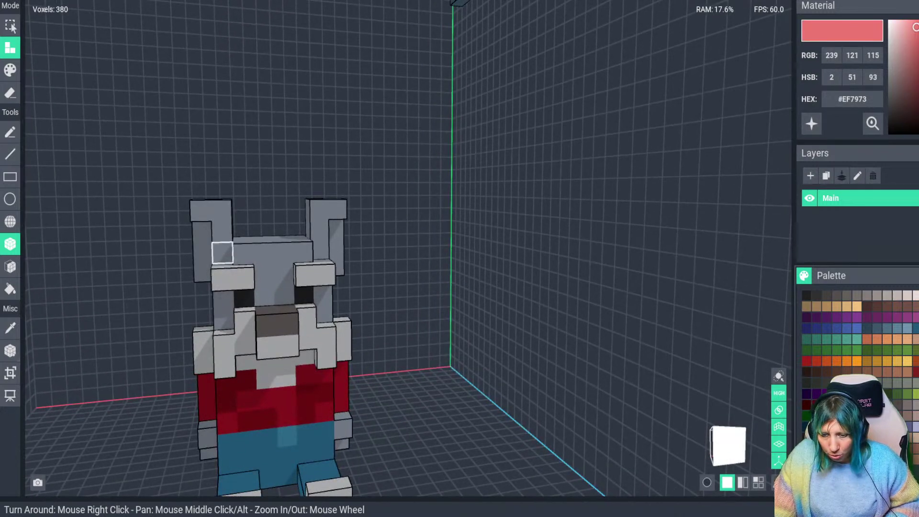
pyautogui.click(201, 232)
pyautogui.scroll(5, 202, 251)
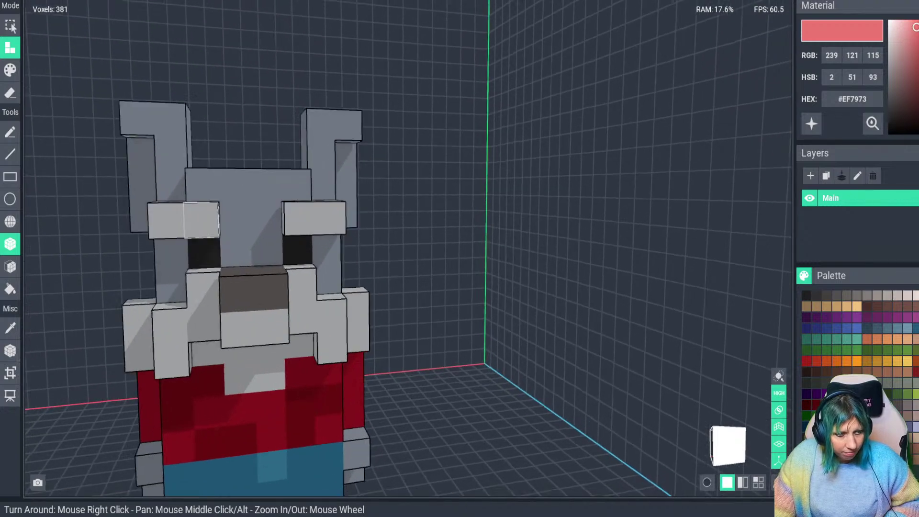
pyautogui.moveTo(124, 131); pyautogui.dragTo(130, 175)
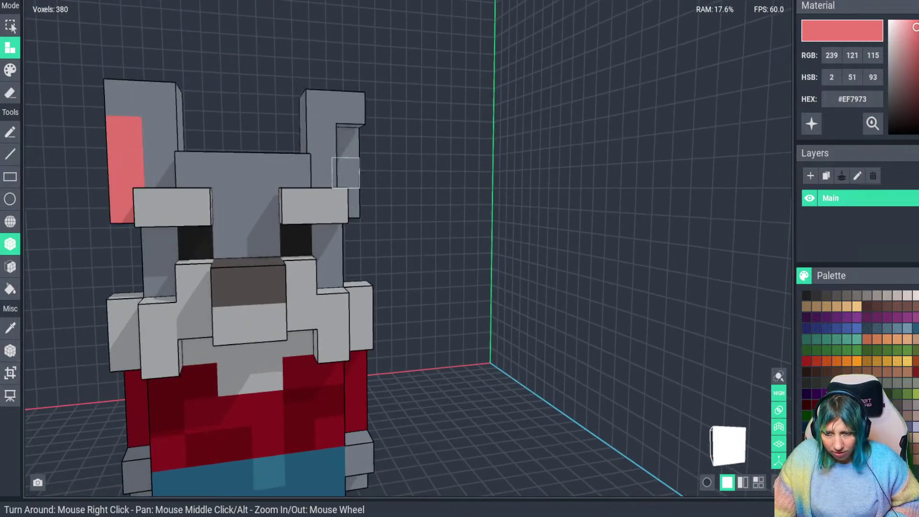
pyautogui.moveTo(345, 128); pyautogui.dragTo(346, 218)
pyautogui.scroll(-2, 416, 255)
pyautogui.scroll(-3, 416, 255)
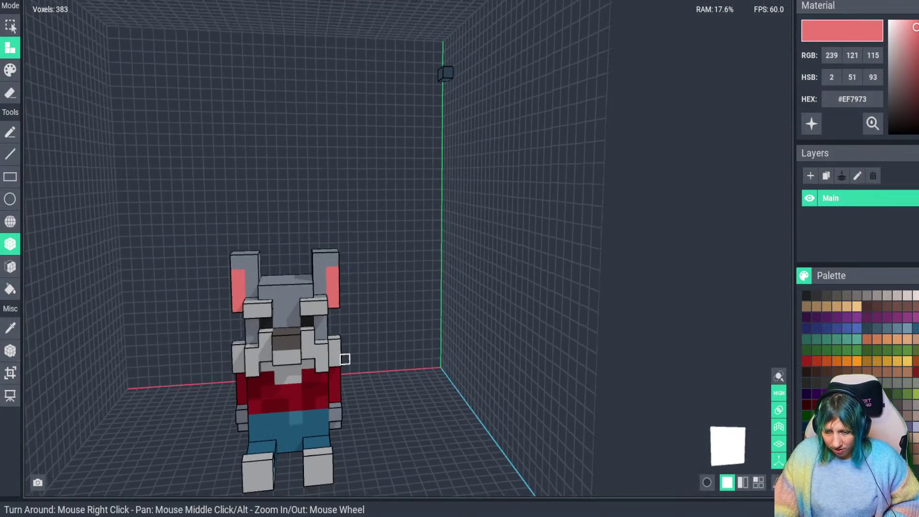
pyautogui.moveTo(443, 72); pyautogui.dragTo(486, 67, button='right')
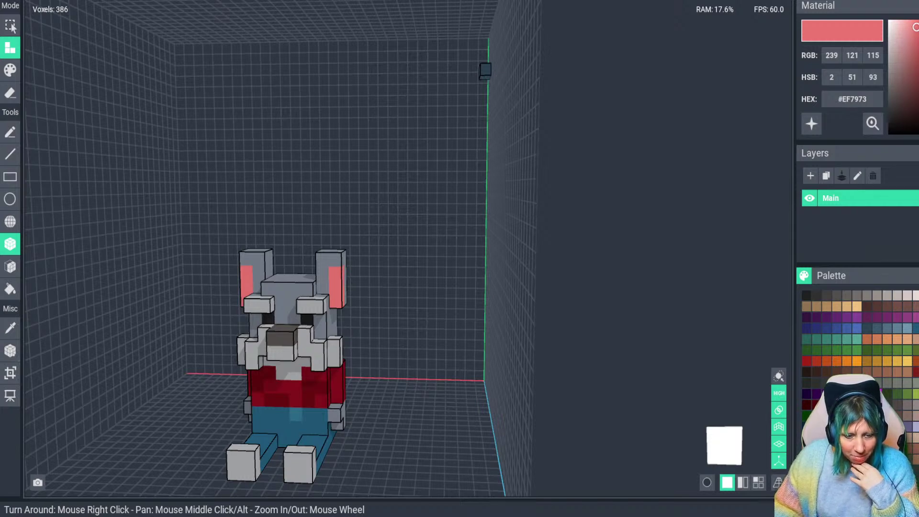
# Erase the stray voxel in the volume's far upper corner and crop the volume to fit the figure
pyautogui.moveTo(144, 402); pyautogui.dragTo(187, 408, button='right')
pyautogui.moveTo(186, 409); pyautogui.dragTo(186, 389, button='middle')
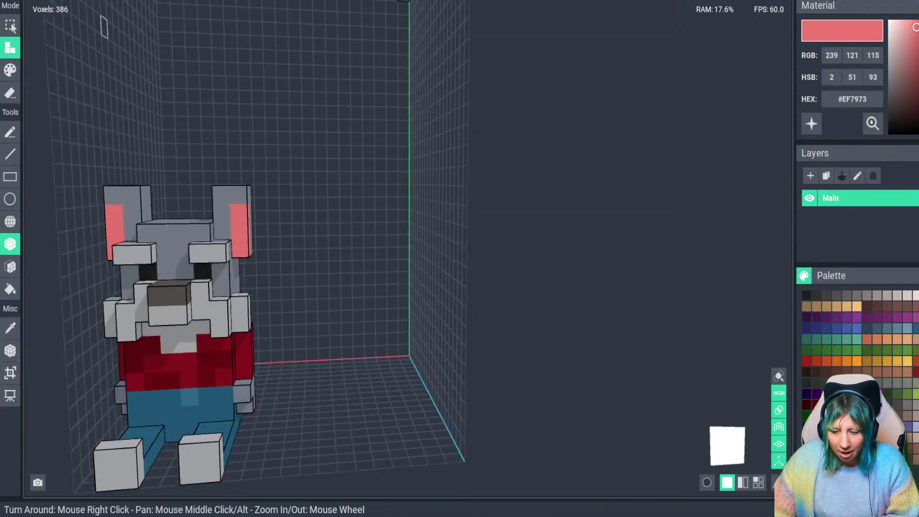
pyautogui.scroll(-4, 118, 283)
pyautogui.moveTo(225, 306); pyautogui.dragTo(269, 296, button='middle')
pyautogui.press('e')
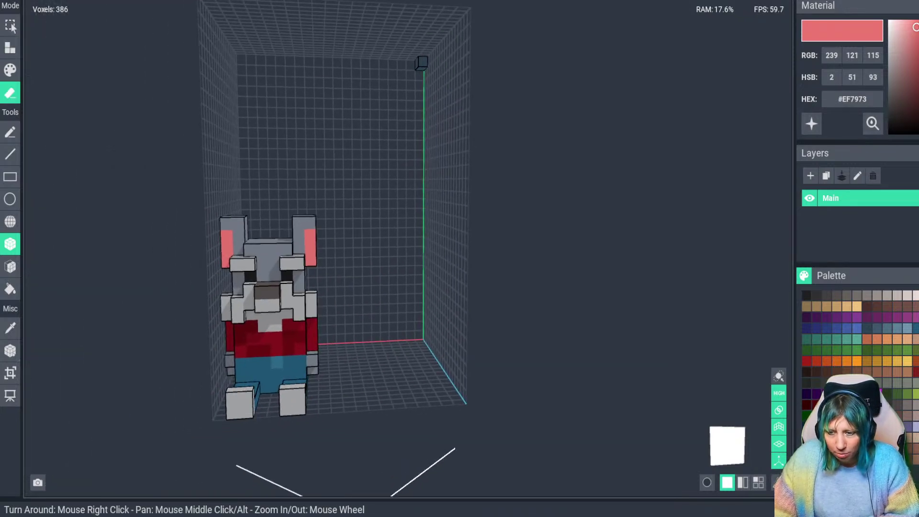
pyautogui.click(421, 63)
pyautogui.hotkey('ctrl', 'f')
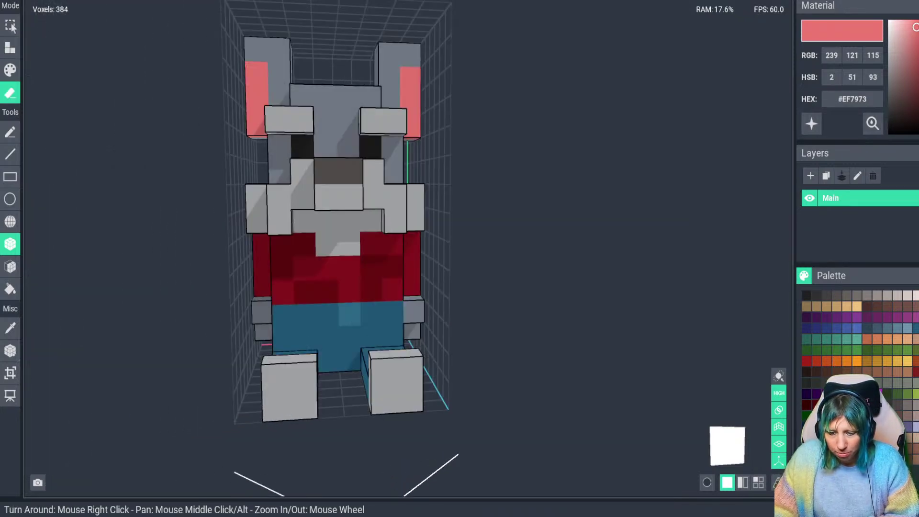
# Bring up the pivot gizmo at the figure's base, and close the model with its changes saved to return to the bookcase
pyautogui.click(10, 373)
pyautogui.click(10, 350)
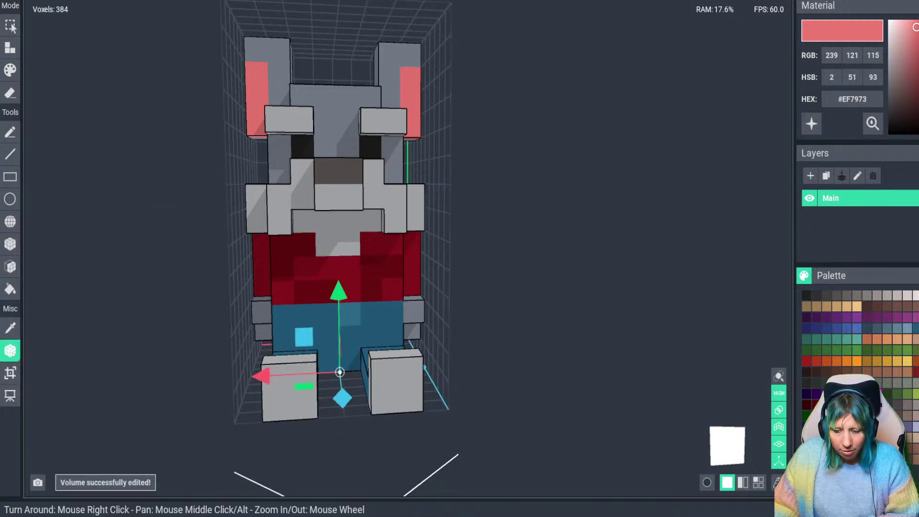
pyautogui.hotkey('ctrl', 'w')
pyautogui.press('Return')
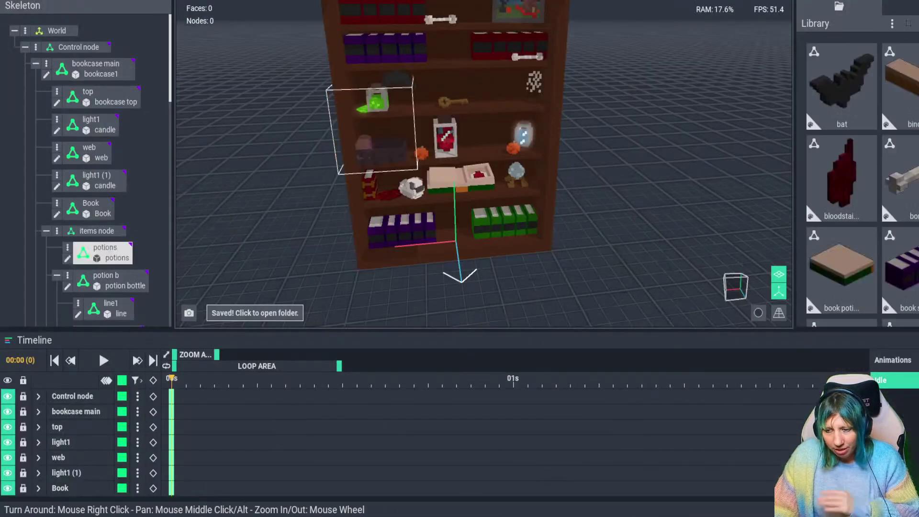
# Create a new child node named "wolf doll" under the bookcase main node
pyautogui.click(47, 64)
pyautogui.click(95, 72)
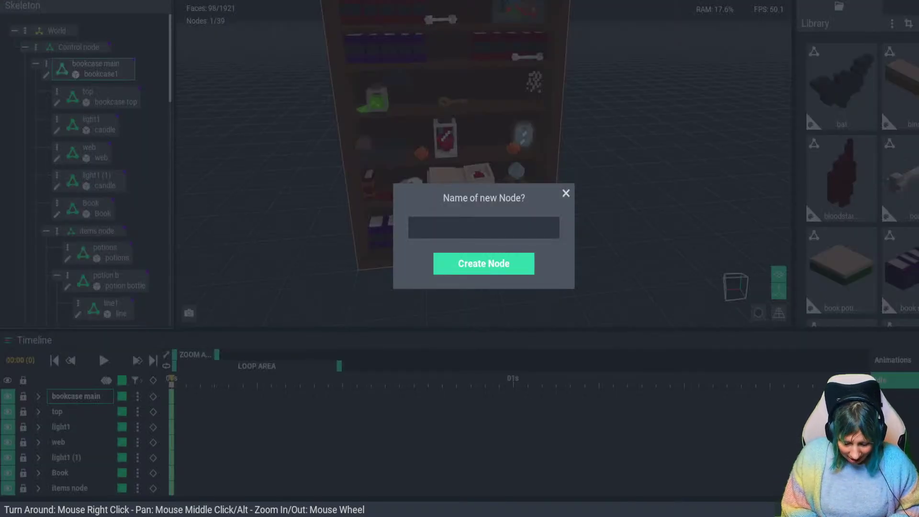
pyautogui.write('wobble')
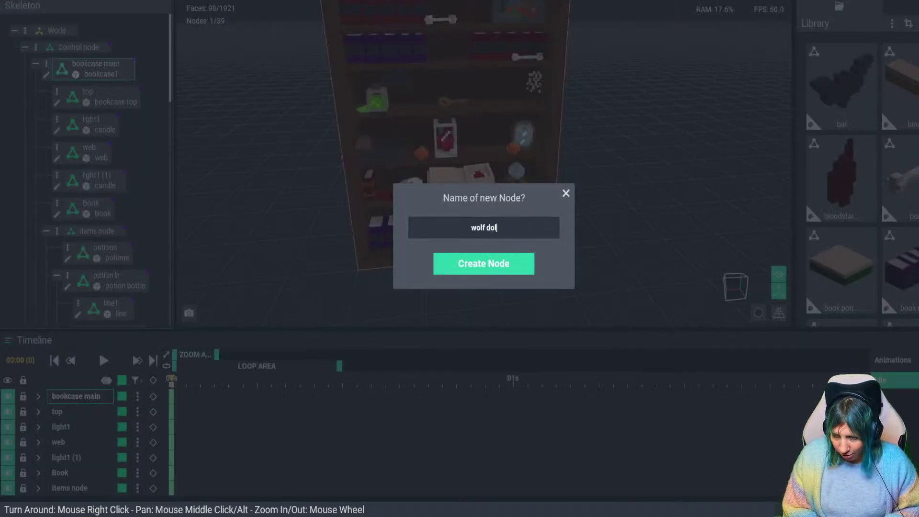
pyautogui.press('Return')
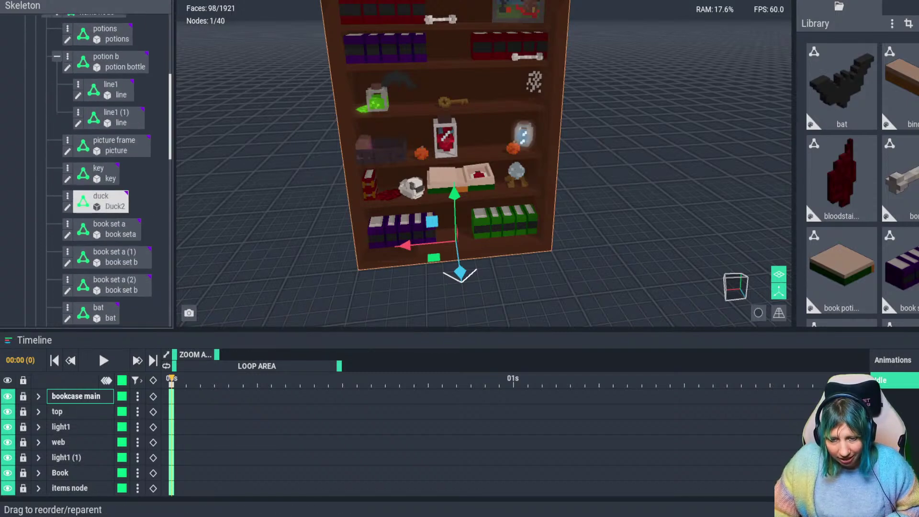
# Attach the "wolf on shelf" model from the library to the wolf doll node
pyautogui.scroll(-5, 96, 172)
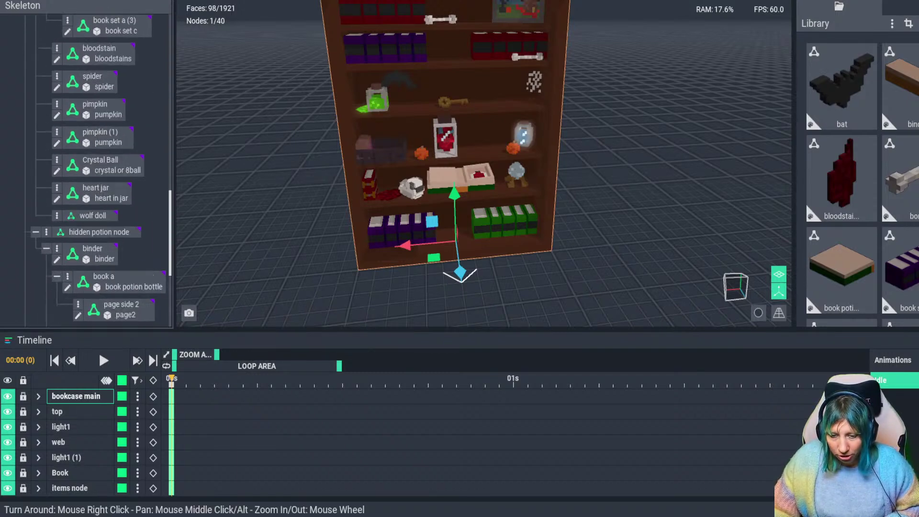
pyautogui.scroll(-10, 856, 177)
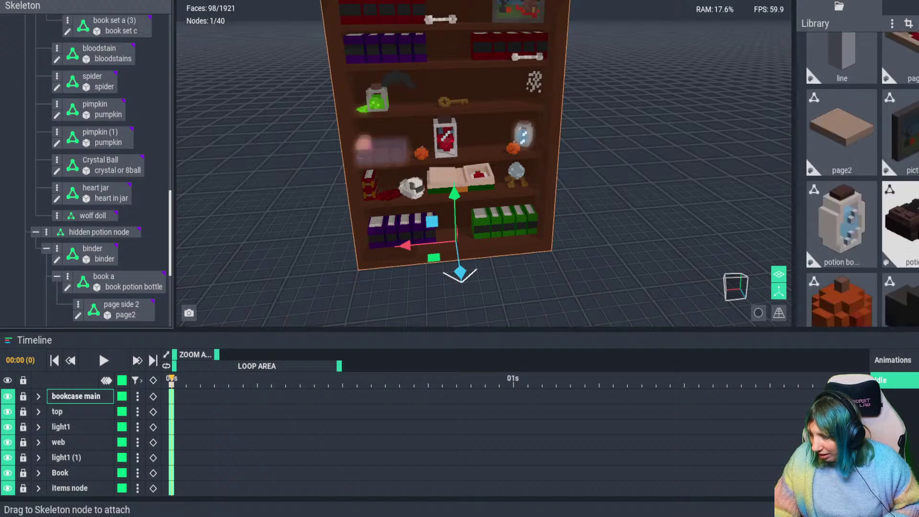
pyautogui.moveTo(899, 273); pyautogui.dragTo(94, 216)
# Move the wolf doll up onto the shelf with the key, at the end opposite the green potion bottle
pyautogui.moveTo(454, 194); pyautogui.dragTo(448, 51)
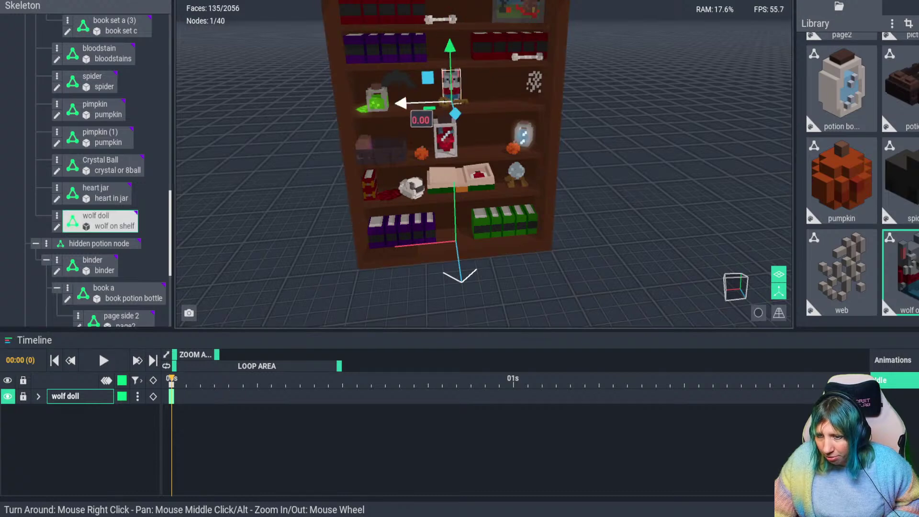
pyautogui.moveTo(402, 102); pyautogui.dragTo(448, 101)
pyautogui.scroll(5, 450, 144)
pyautogui.moveTo(450, 110); pyautogui.dragTo(406, 254, button='middle')
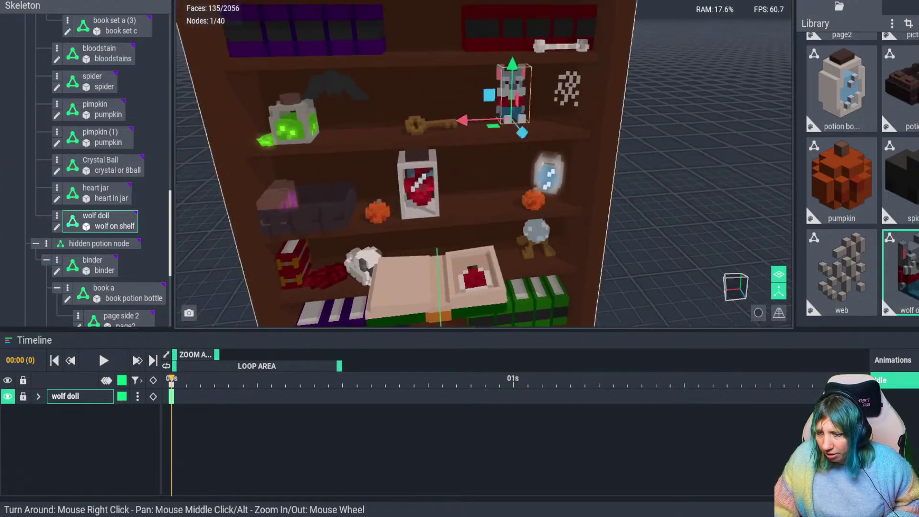
pyautogui.moveTo(483, 120); pyautogui.dragTo(524, 126)
# Rotate the wolf doll slightly about its vertical axis on the shelf and deselect it
pyautogui.press('e')
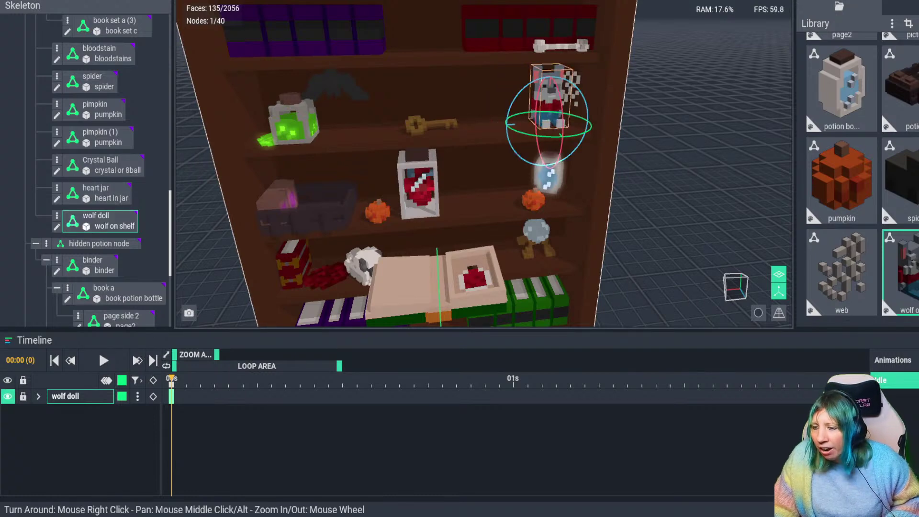
pyautogui.click(519, 139)
pyautogui.click(549, 101)
pyautogui.moveTo(572, 135); pyautogui.dragTo(558, 140)
pyautogui.click(670, 149)
pyautogui.scroll(-5, 590, 199)
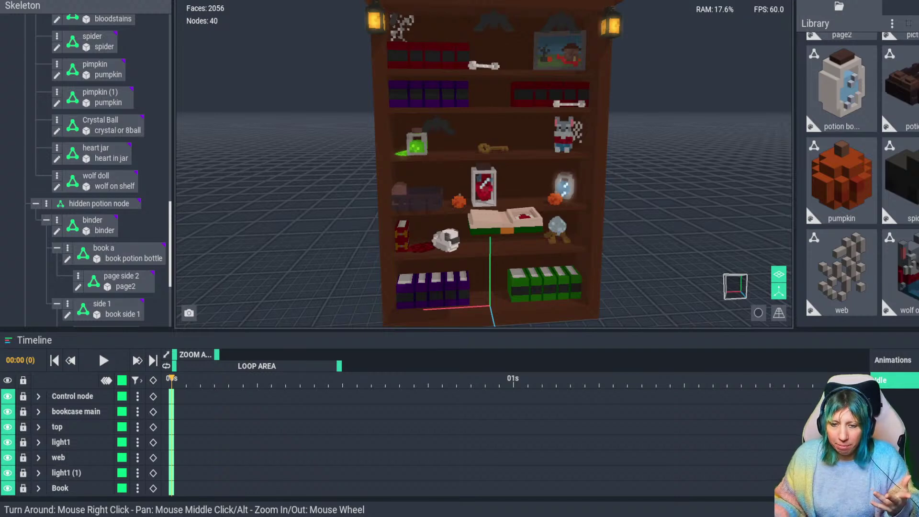
# Examine the items on the bookcase shelves from several angles, including the open book and the heart jar up close
pyautogui.moveTo(486, 227); pyautogui.dragTo(488, 227, button='right')
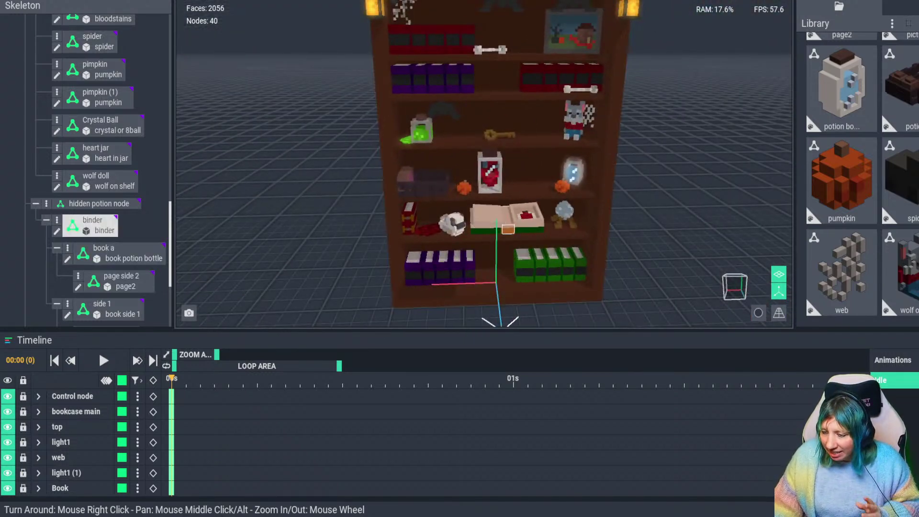
pyautogui.scroll(1, 526, 220)
pyautogui.scroll(4, 526, 219)
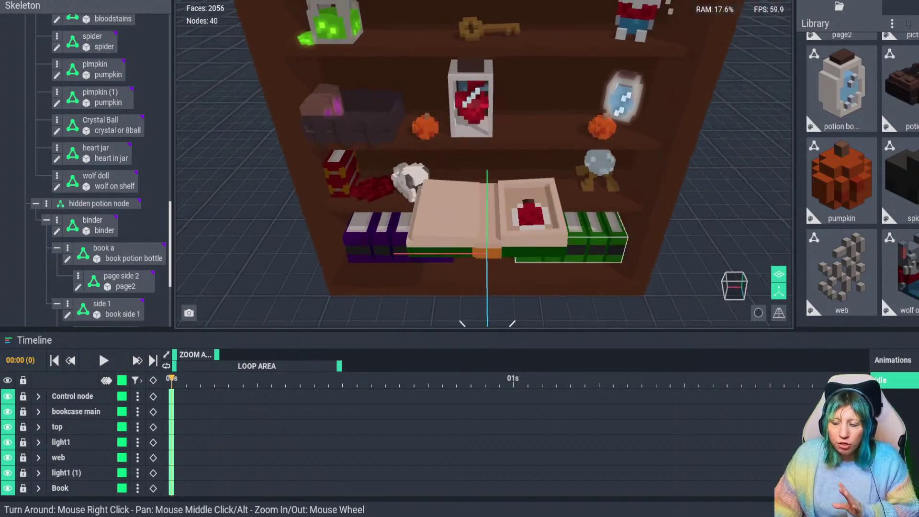
pyautogui.scroll(-3, 509, 227)
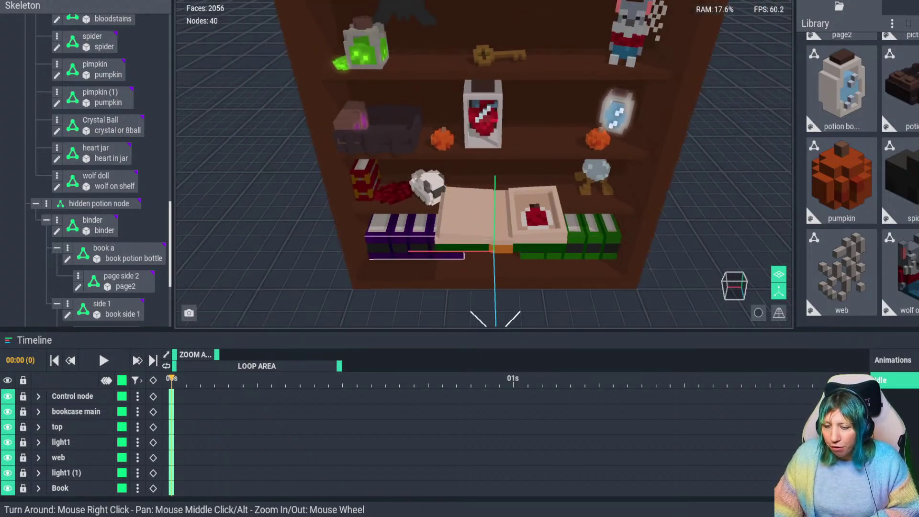
pyautogui.moveTo(508, 239); pyautogui.dragTo(507, 223, button='right')
pyautogui.moveTo(508, 224); pyautogui.dragTo(405, 118, button='middle')
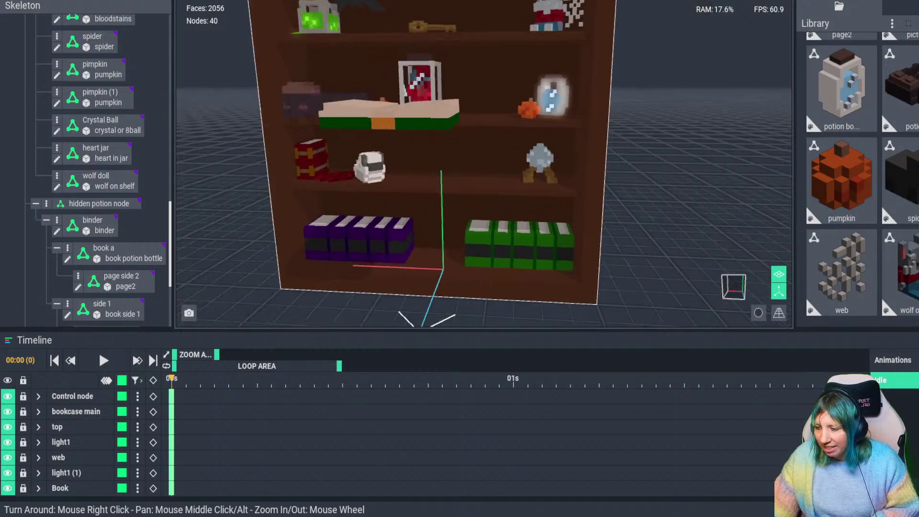
pyautogui.scroll(3, 405, 118)
pyautogui.moveTo(405, 118); pyautogui.dragTo(303, 55, button='right')
pyautogui.scroll(3, 303, 55)
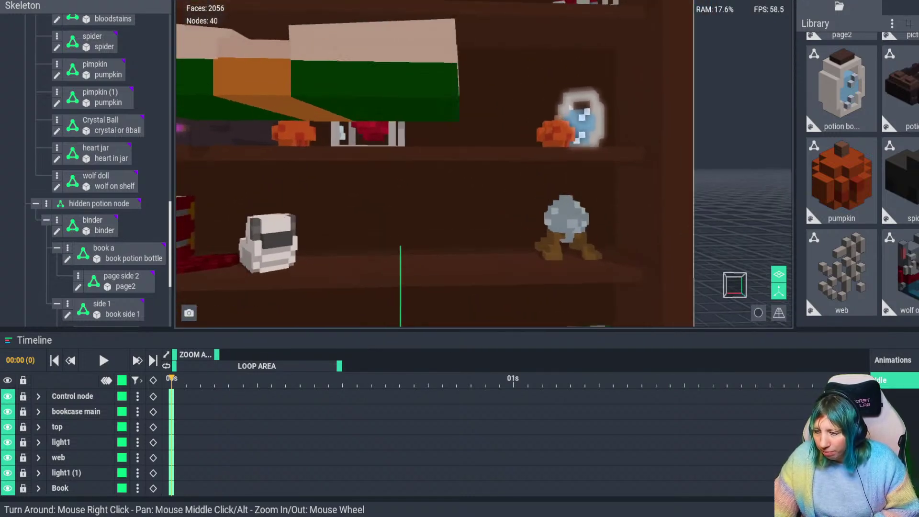
pyautogui.moveTo(303, 56); pyautogui.dragTo(289, 40, button='middle')
pyautogui.scroll(-6, 570, 225)
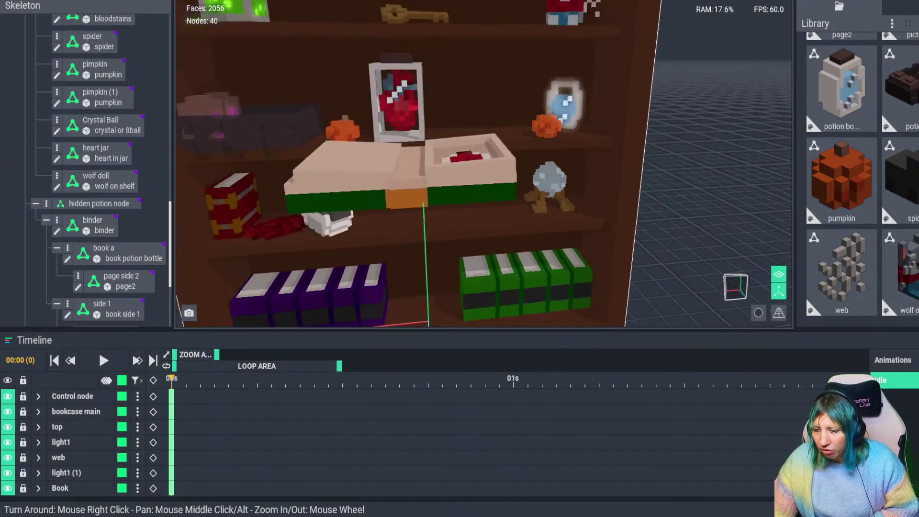
pyautogui.scroll(-2, 568, 248)
pyautogui.click(547, 263)
pyautogui.click(569, 229)
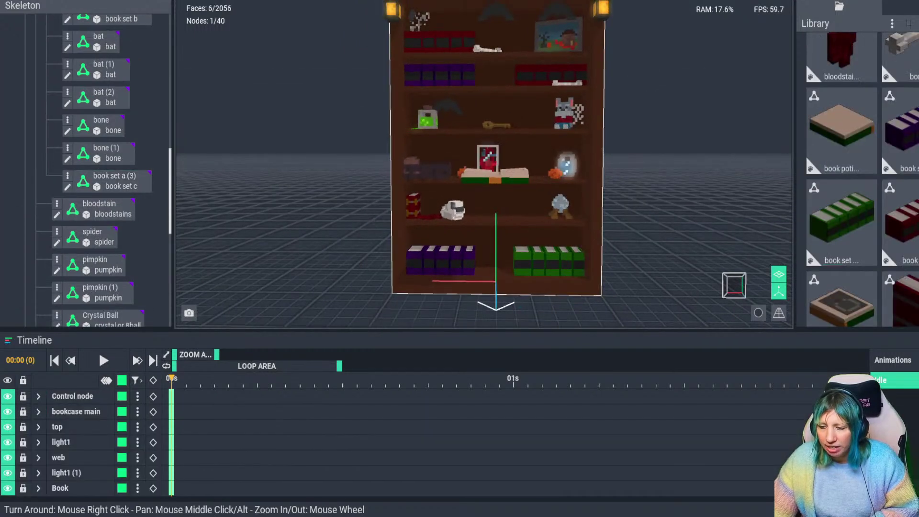
pyautogui.moveTo(568, 226); pyautogui.dragTo(568, 235, button='right')
pyautogui.scroll(8, 568, 235)
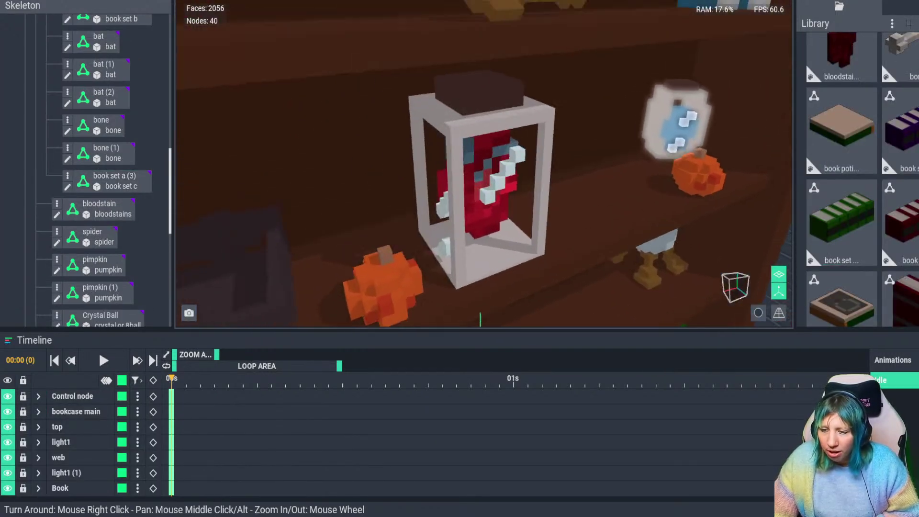
pyautogui.moveTo(546, 191); pyautogui.dragTo(501, 208, button='right')
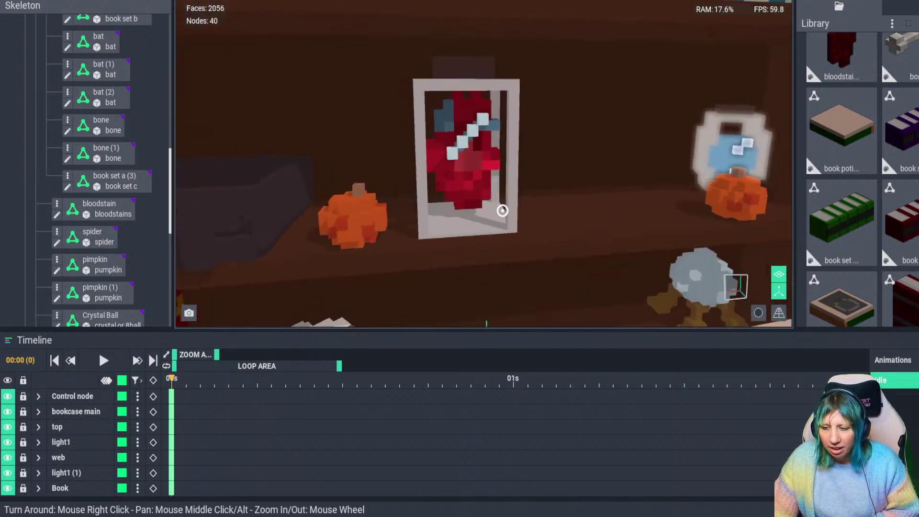
pyautogui.scroll(-8, 501, 208)
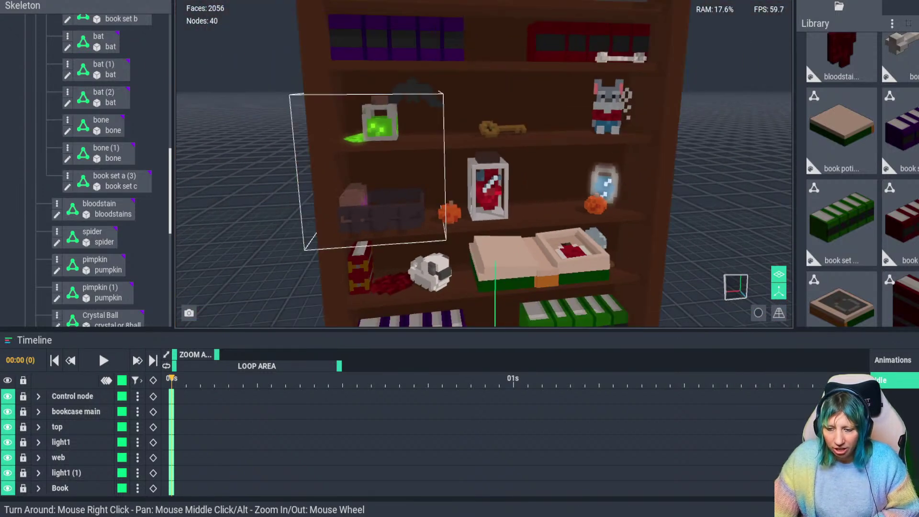
# Delete the dark potions node from the shelf with the heart jar
pyautogui.click(501, 209)
pyautogui.moveTo(502, 211); pyautogui.dragTo(502, 210, button='right')
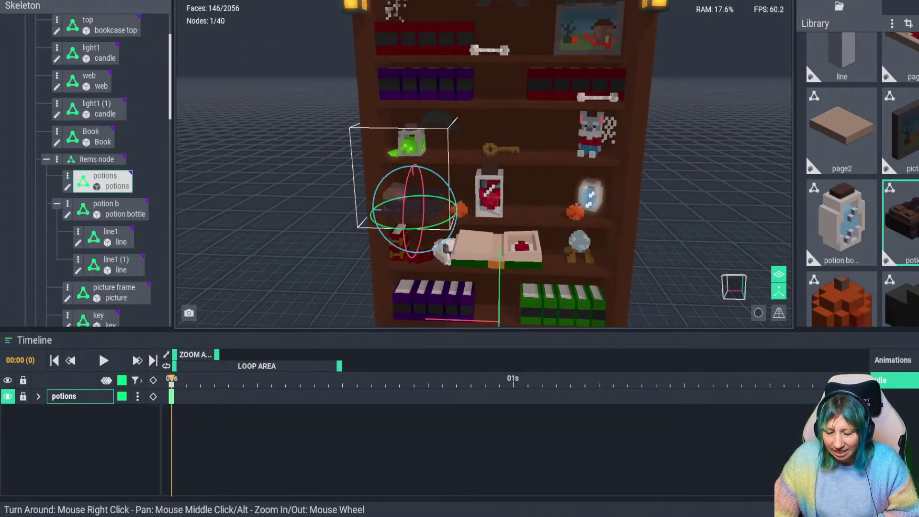
pyautogui.moveTo(385, 213); pyautogui.dragTo(383, 211, button='right')
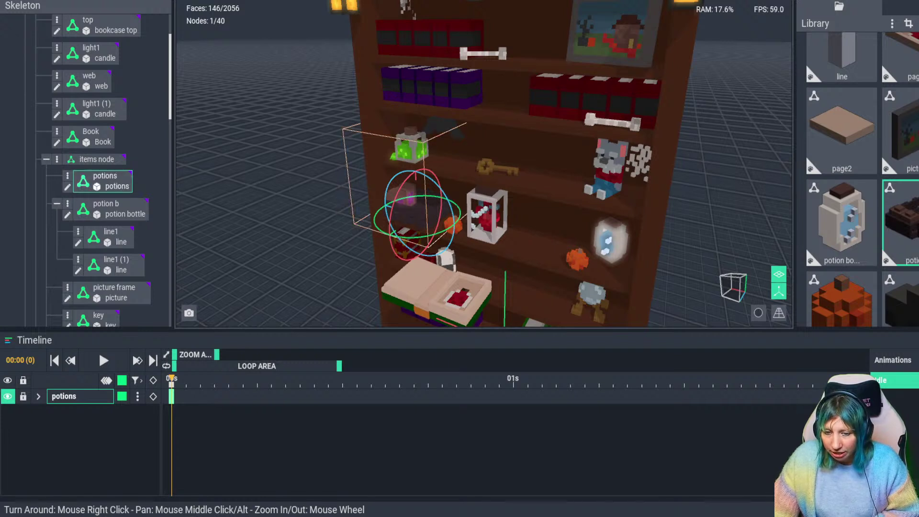
pyautogui.click(68, 175)
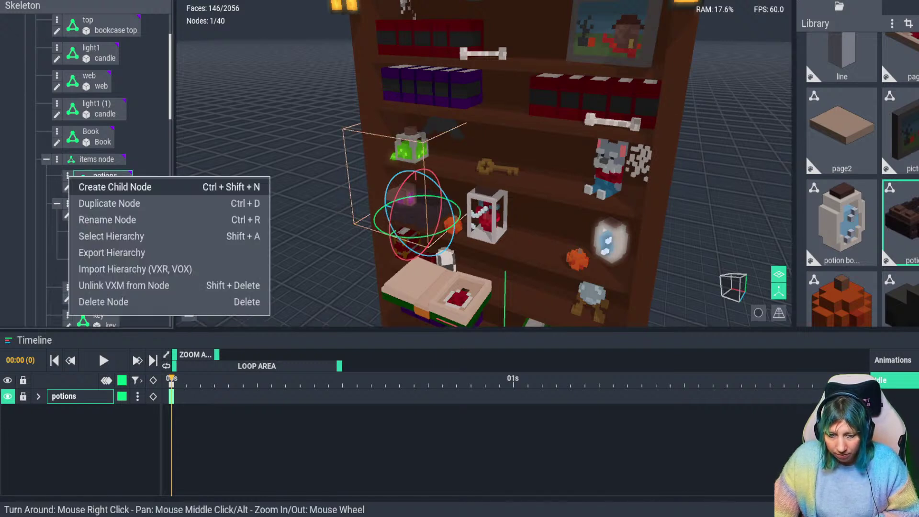
pyautogui.click(105, 301)
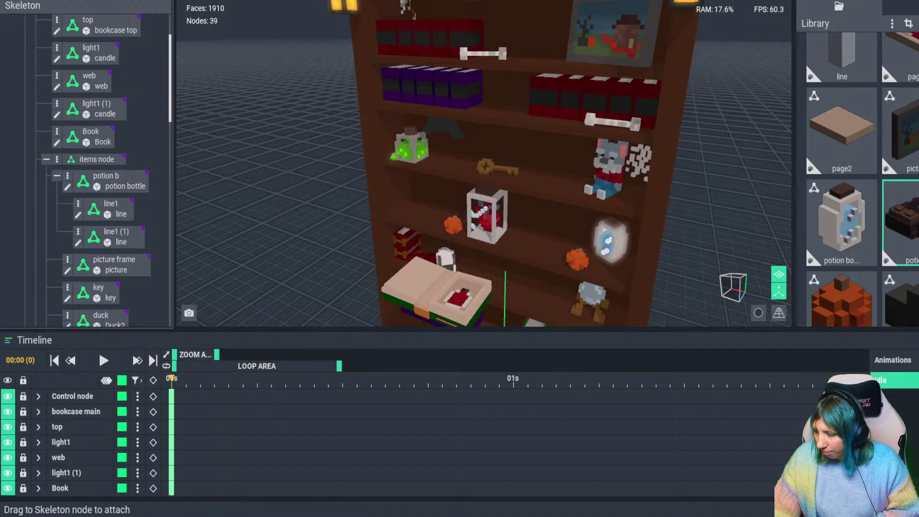
# Delete the unused potions model from the library
pyautogui.click(900, 223)
pyautogui.press('Delete')
pyautogui.click(430, 164)
pyautogui.moveTo(394, 243); pyautogui.dragTo(450, 223, button='right')
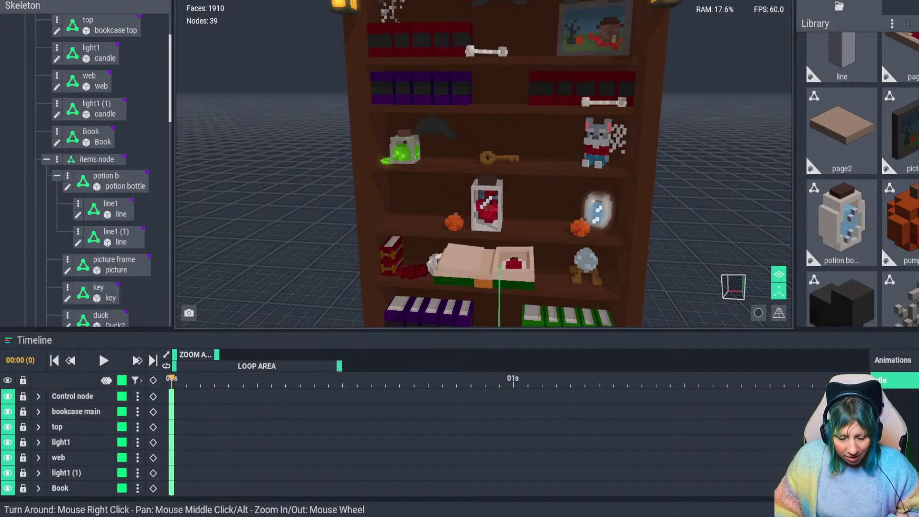
# Open the wolf doll's voxel model for editing and switch to painting existing voxels
pyautogui.click(581, 142)
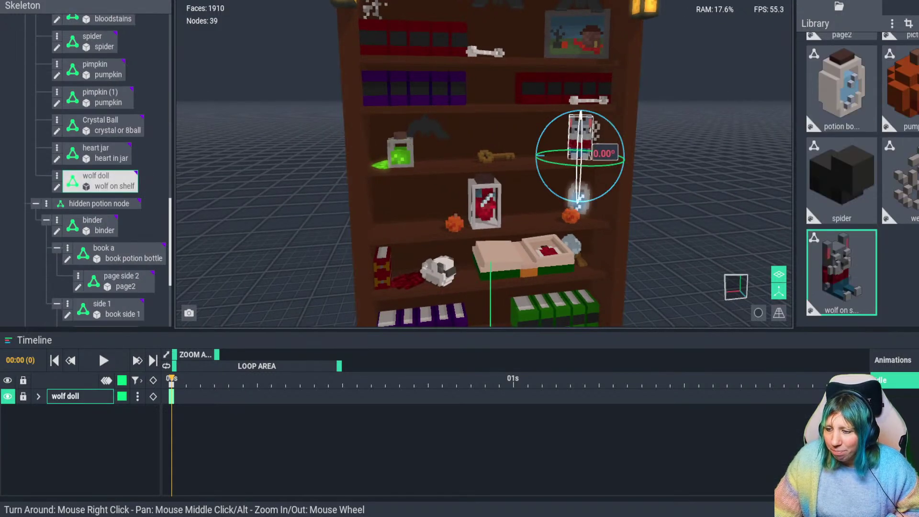
pyautogui.doubleClick(579, 144)
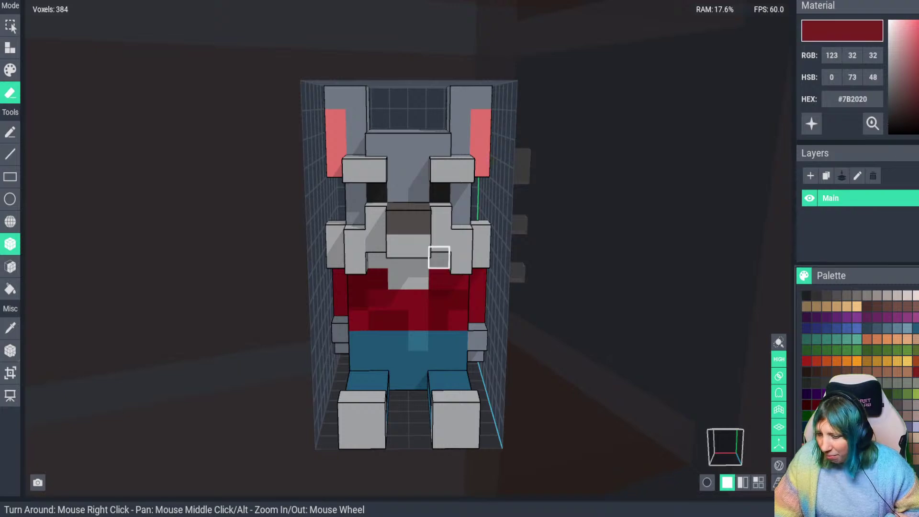
pyautogui.press('p')
# Paint the pink insides of both wolf ears dark red (#7B2020)
pyautogui.moveTo(335, 119); pyautogui.dragTo(336, 166)
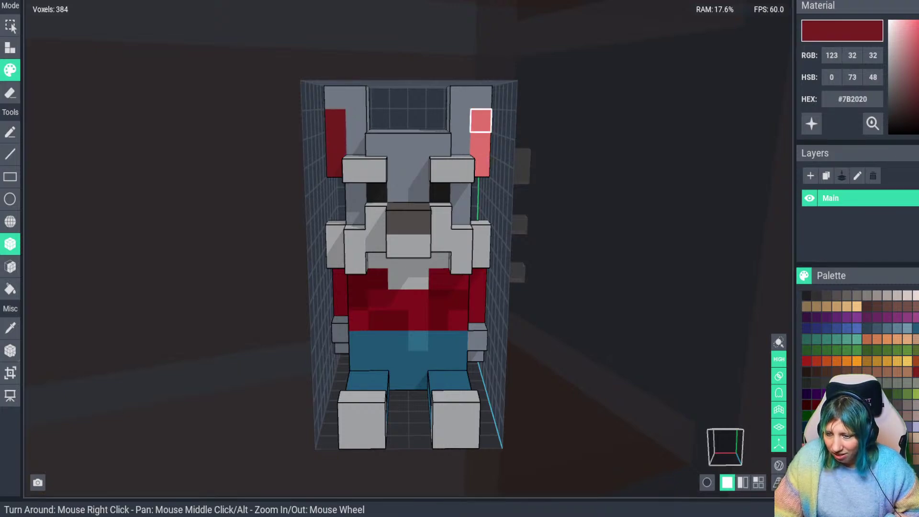
pyautogui.moveTo(480, 120); pyautogui.dragTo(480, 167)
pyautogui.moveTo(439, 213)
pyautogui.mouseDown(button='right')
pyautogui.moveTo(424, 220)
pyautogui.moveTo(322, 183)
pyautogui.mouseUp(button='right')
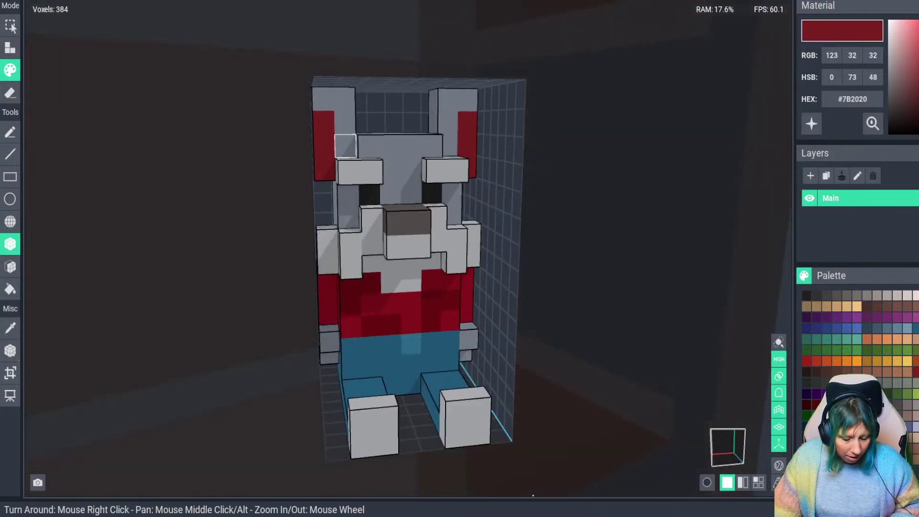
# Sample the ear's grey, darken it to #626973, and paint the insides of both wolf ears with it
pyautogui.keyDown('ctrl'); pyautogui.click(345, 145); pyautogui.keyUp('ctrl')
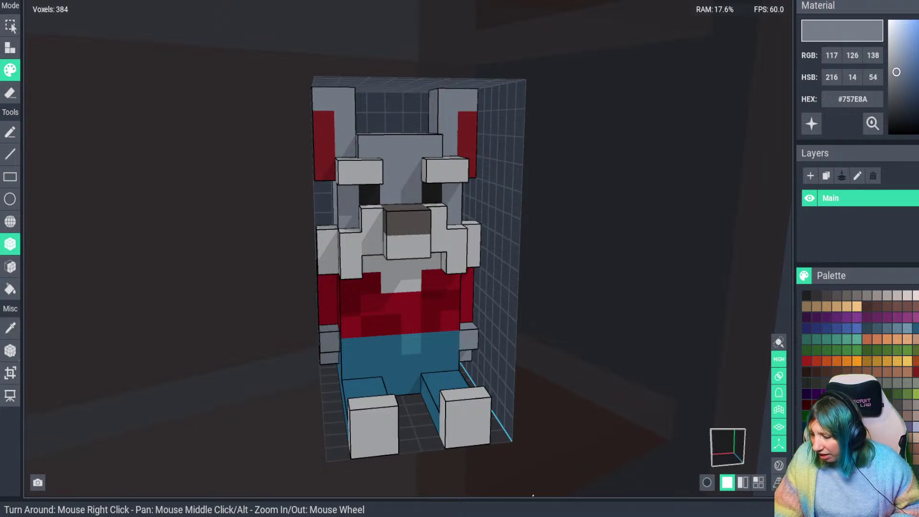
pyautogui.moveTo(896, 72); pyautogui.dragTo(896, 83)
pyautogui.moveTo(325, 148)
pyautogui.mouseDown()
pyautogui.moveTo(324, 117)
pyautogui.moveTo(324, 169)
pyautogui.mouseUp()
pyautogui.click(325, 169)
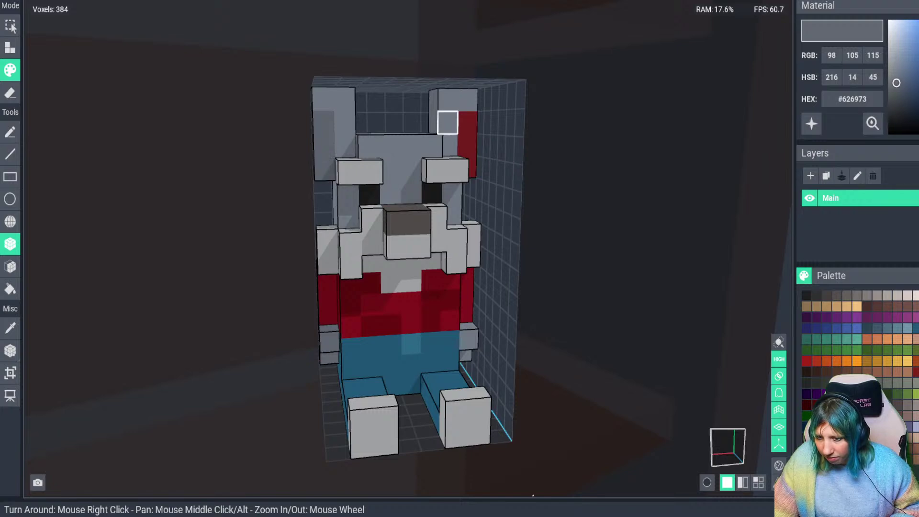
pyautogui.moveTo(467, 124); pyautogui.dragTo(469, 166)
# Check the repainted ears, save the wolf doll model and return to the bookcase scene
pyautogui.moveTo(471, 172); pyautogui.dragTo(517, 175, button='right')
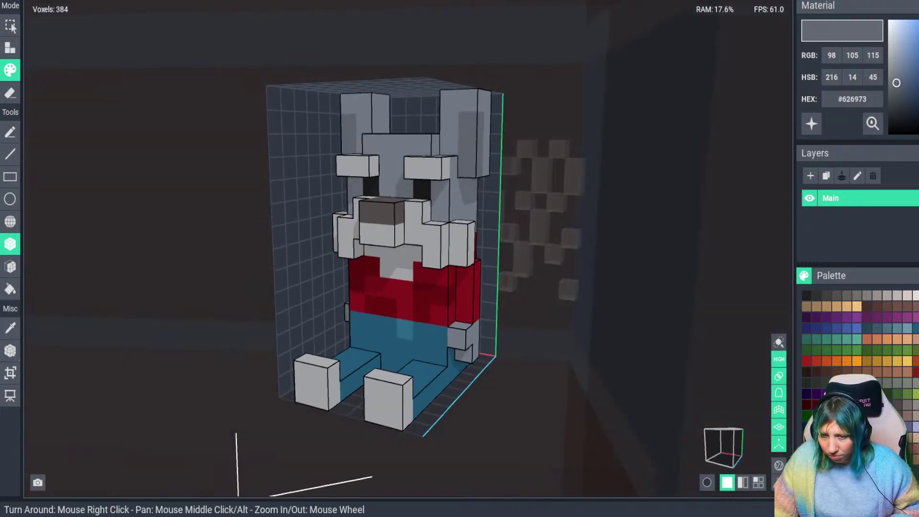
pyautogui.click(10, 395)
pyautogui.click(375, 162)
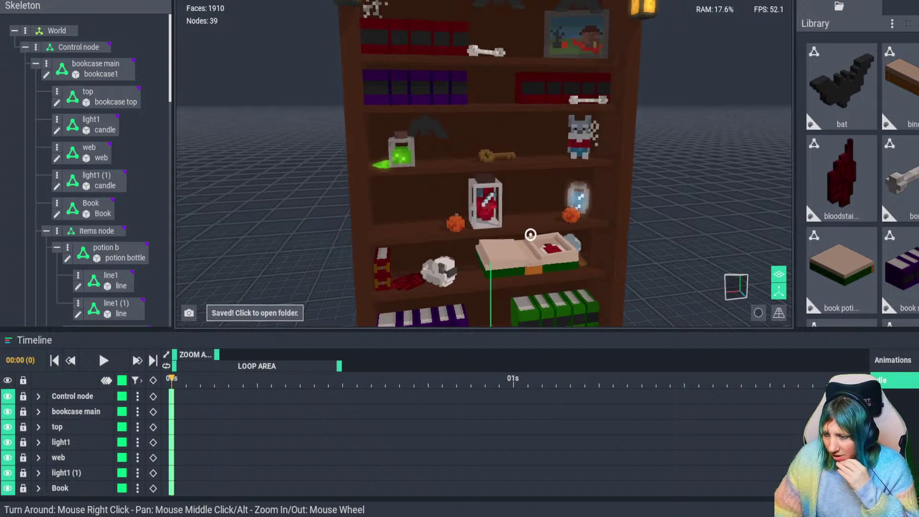
# Close the open potion book by rotating the side 1 cover to 270° and the book a half to 85°
pyautogui.moveTo(526, 237); pyautogui.dragTo(530, 236, button='right')
pyautogui.moveTo(445, 253); pyautogui.dragTo(460, 262, button='right')
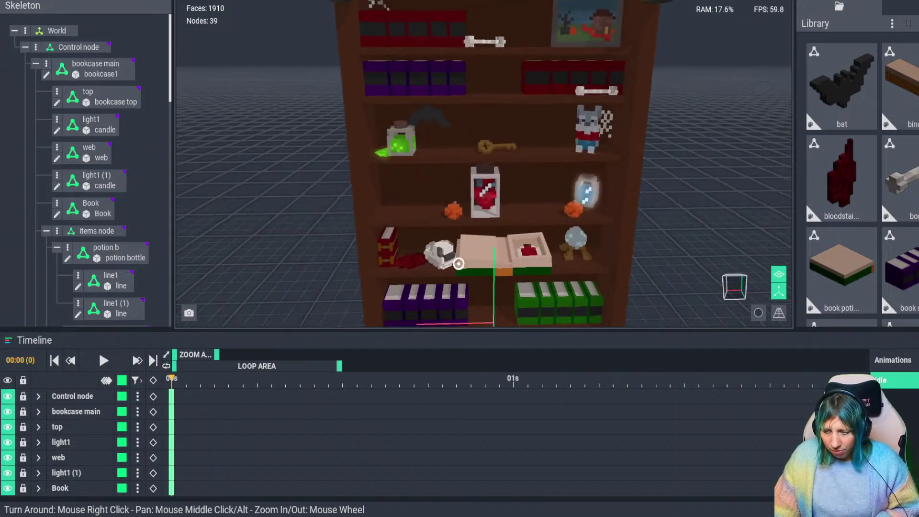
pyautogui.click(526, 259)
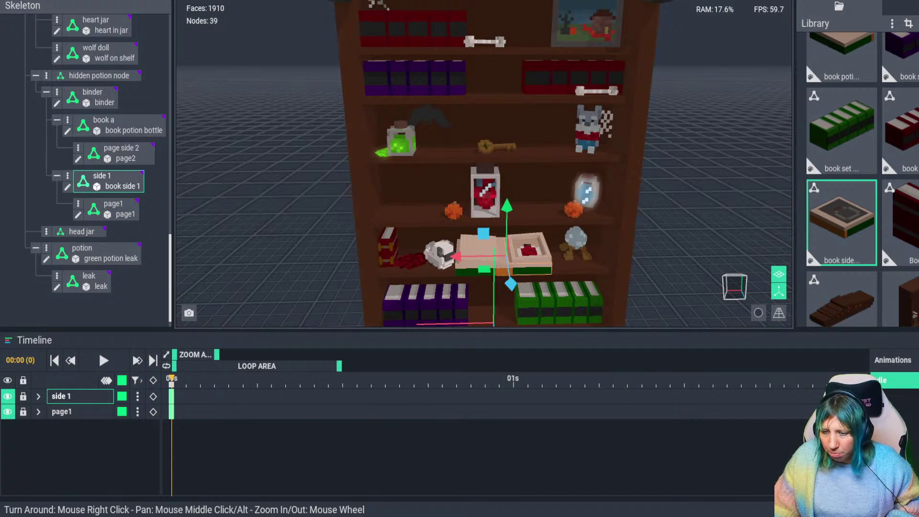
pyautogui.press('r')
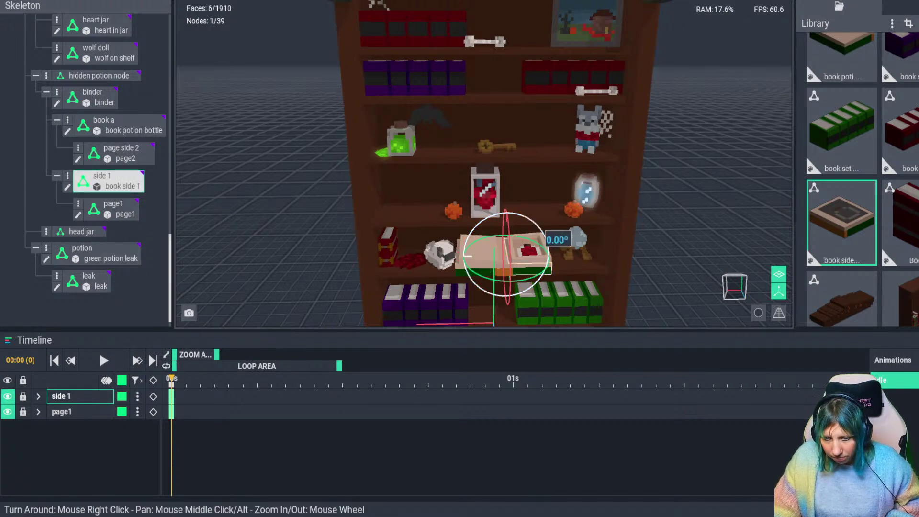
pyautogui.moveTo(546, 239); pyautogui.dragTo(459, 221)
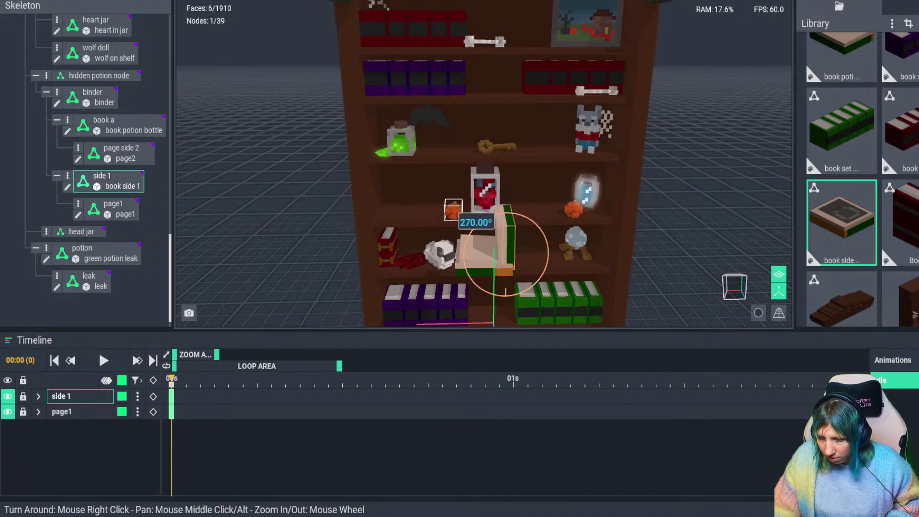
pyautogui.click(459, 253)
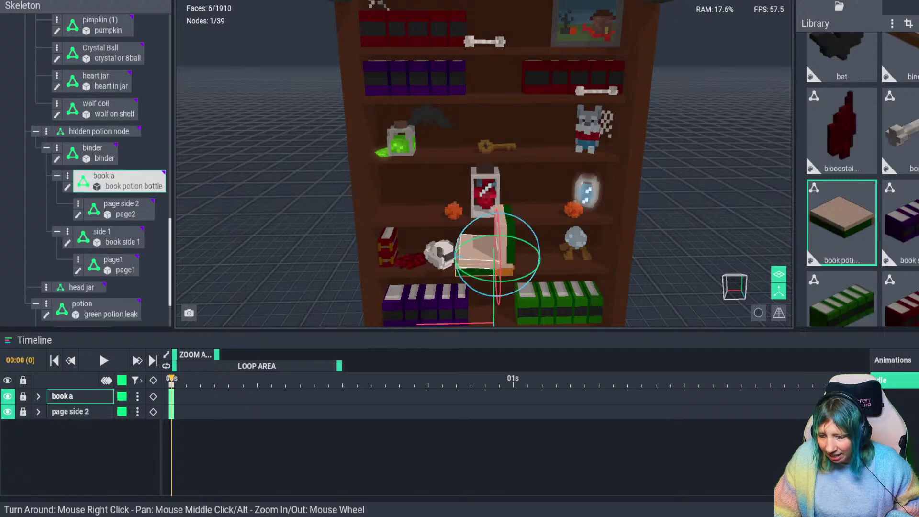
pyautogui.moveTo(458, 256); pyautogui.dragTo(549, 246)
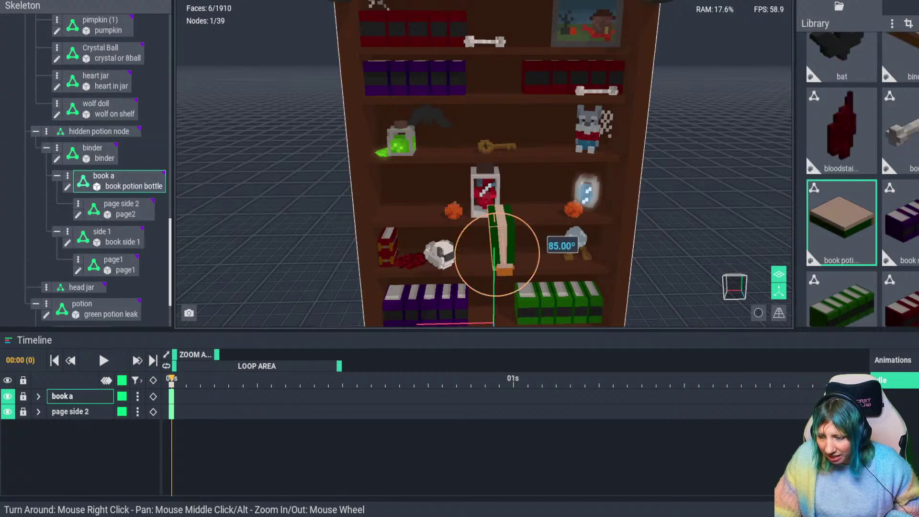
# Rotate the binder so the closed book stands upright with its orange spine facing the front
pyautogui.moveTo(550, 201)
pyautogui.mouseDown(button='right')
pyautogui.moveTo(465, 194)
pyautogui.moveTo(543, 204)
pyautogui.mouseUp(button='right')
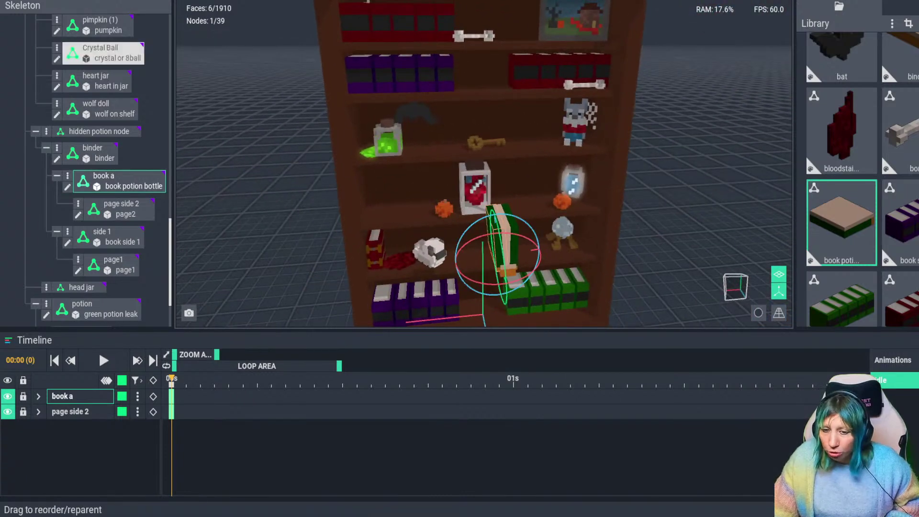
pyautogui.click(98, 131)
pyautogui.moveTo(479, 287); pyautogui.dragTo(486, 256, button='right')
pyautogui.click(92, 153)
pyautogui.moveTo(459, 200); pyautogui.dragTo(467, 215, button='right')
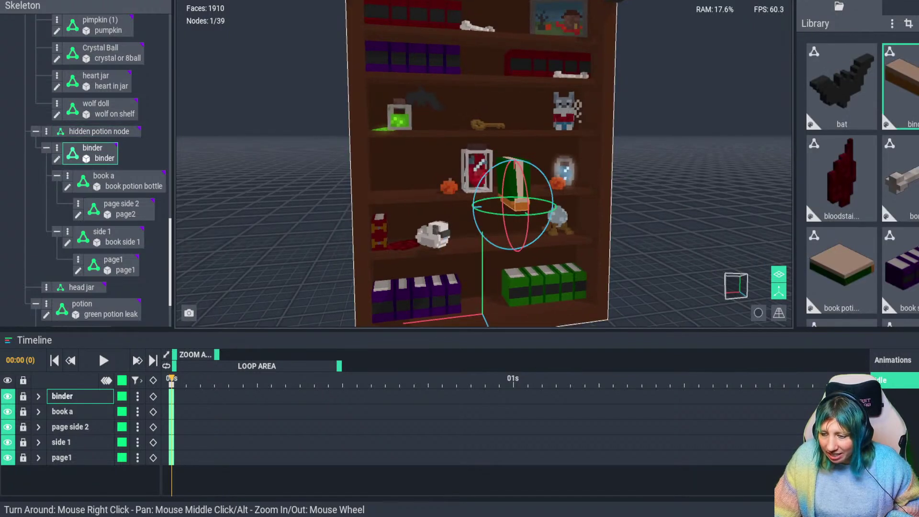
pyautogui.moveTo(527, 198); pyautogui.dragTo(448, 144)
pyautogui.moveTo(448, 143); pyautogui.dragTo(516, 267, button='right')
# Move the closed book onto the heart jar's shelf, at the end directly above the red book
pyautogui.click(102, 236)
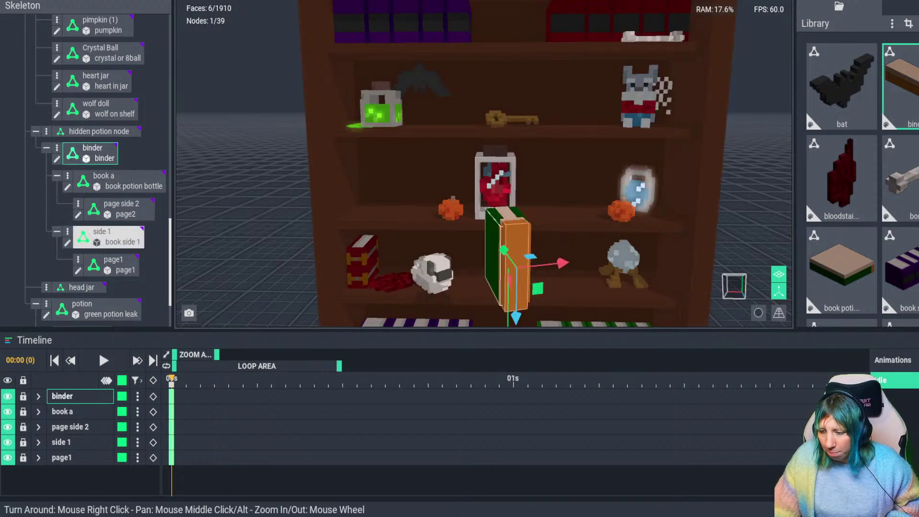
pyautogui.moveTo(514, 268); pyautogui.dragTo(382, 209)
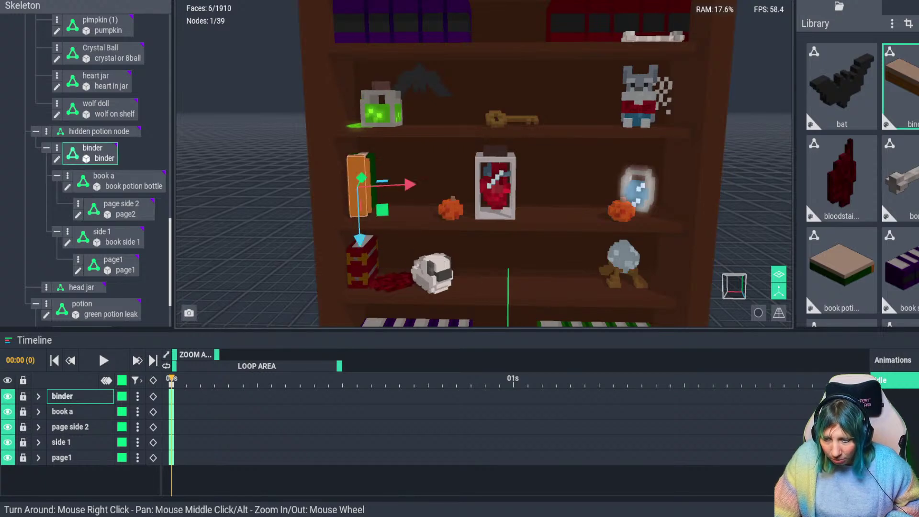
pyautogui.click(517, 267)
pyautogui.moveTo(517, 267); pyautogui.dragTo(462, 265, button='right')
pyautogui.scroll(3, 497, 267)
# Turn the binder slightly so the closed potion book stands at a small angle on its shelf
pyautogui.click(452, 135)
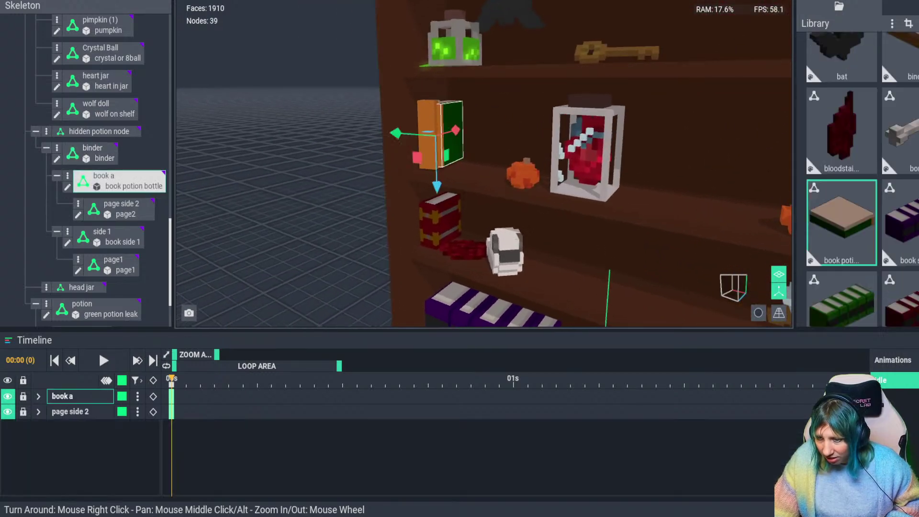
pyautogui.moveTo(452, 137); pyautogui.dragTo(486, 125, button='right')
pyautogui.scroll(2, 452, 136)
pyautogui.moveTo(443, 185); pyautogui.dragTo(435, 188)
pyautogui.click(92, 152)
pyautogui.press('r')
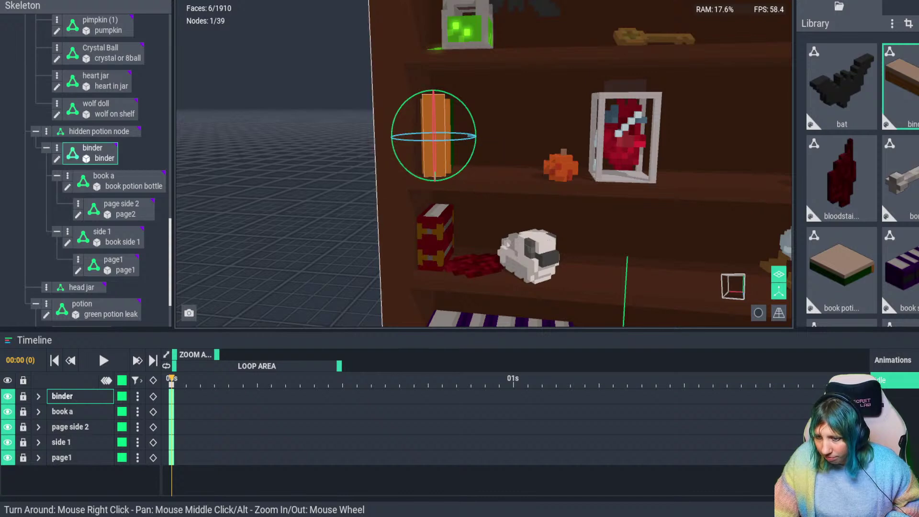
pyautogui.moveTo(435, 186); pyautogui.dragTo(432, 205, button='right')
pyautogui.moveTo(458, 162); pyautogui.dragTo(455, 165)
pyautogui.press('Escape')
pyautogui.moveTo(450, 158); pyautogui.dragTo(460, 146, button='right')
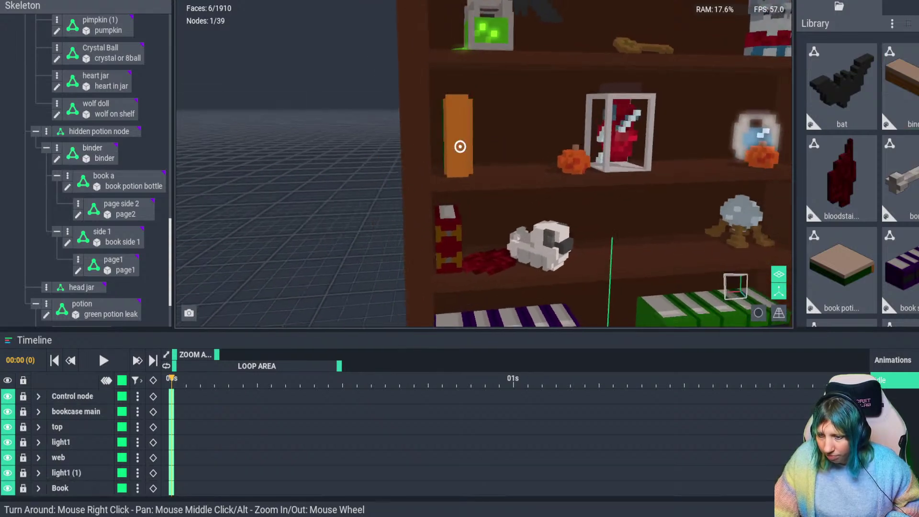
# Paint rune-like marks in dark grey #302F2F along the binder model's orange spine and save the model
pyautogui.doubleClick(460, 146)
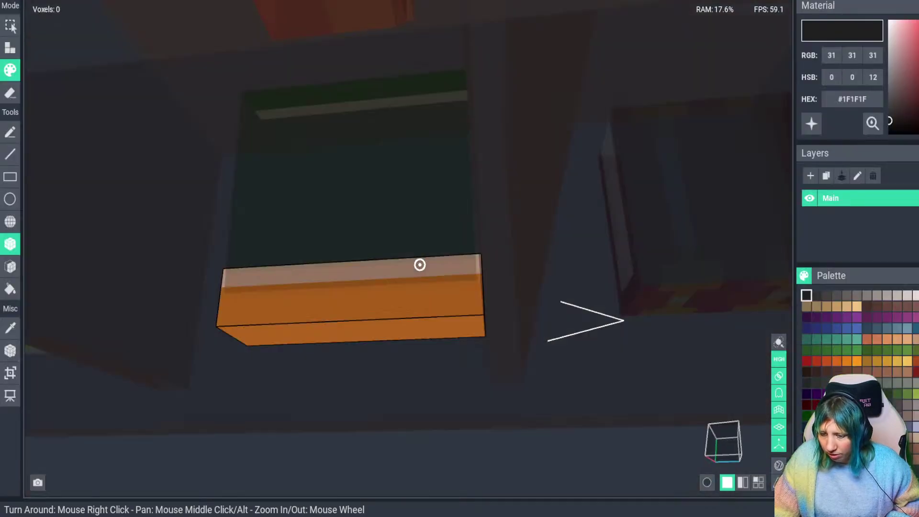
pyautogui.moveTo(419, 264); pyautogui.dragTo(425, 259, button='right')
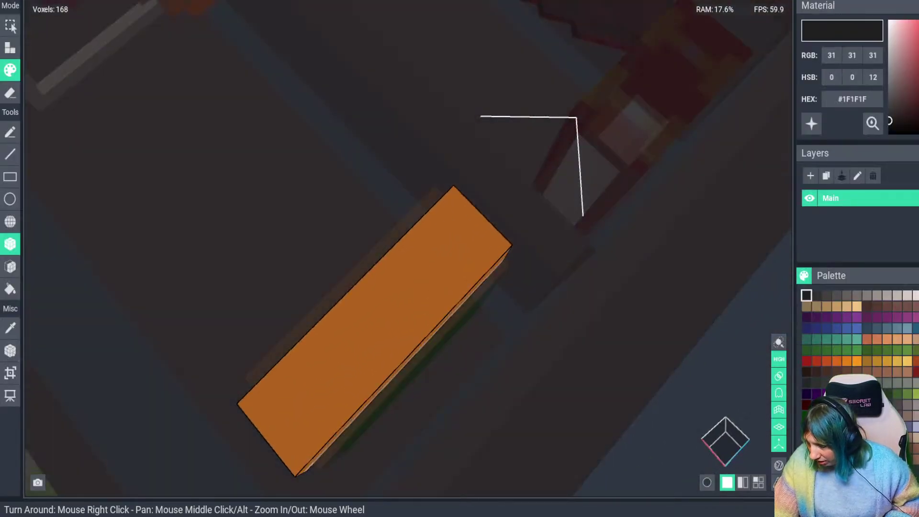
pyautogui.click(817, 296)
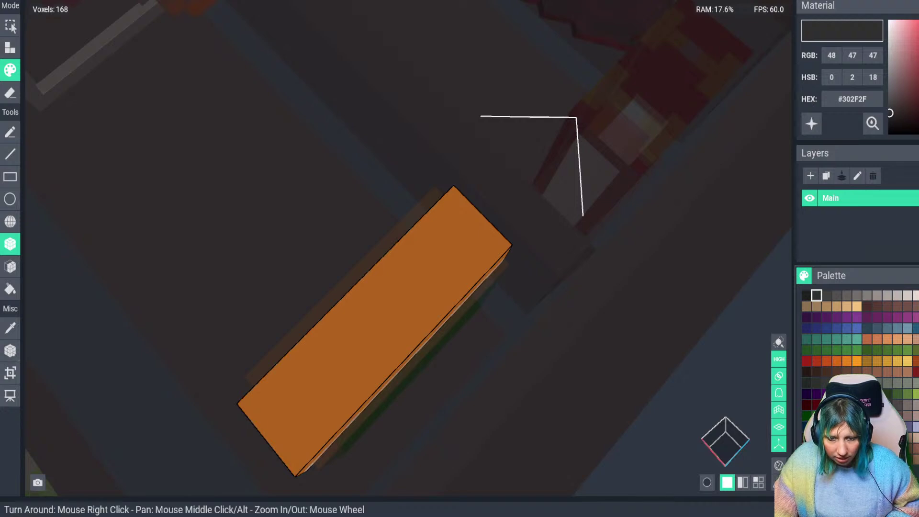
pyautogui.moveTo(379, 305)
pyautogui.mouseDown()
pyautogui.moveTo(316, 370)
pyautogui.moveTo(372, 308)
pyautogui.mouseUp()
pyautogui.click(364, 354)
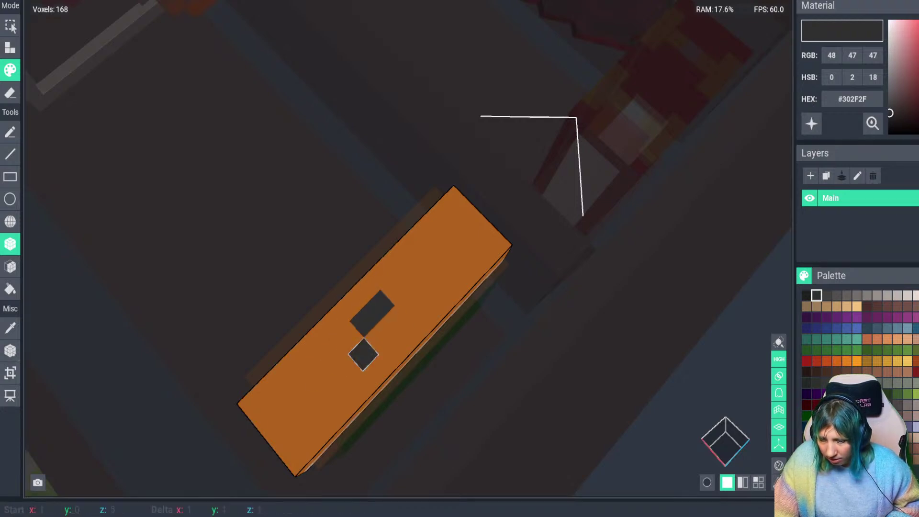
pyautogui.click(308, 372)
pyautogui.click(315, 405)
pyautogui.click(424, 290)
pyautogui.click(424, 258)
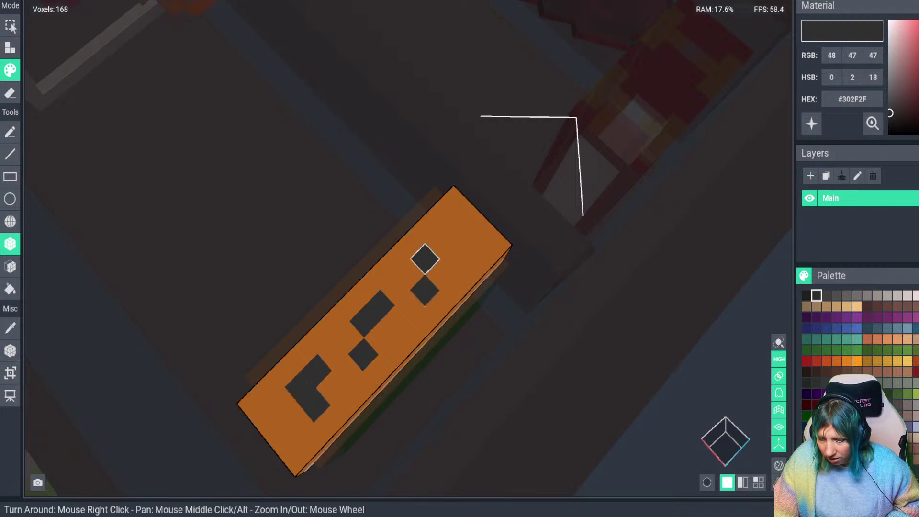
pyautogui.click(454, 259)
pyautogui.click(10, 395)
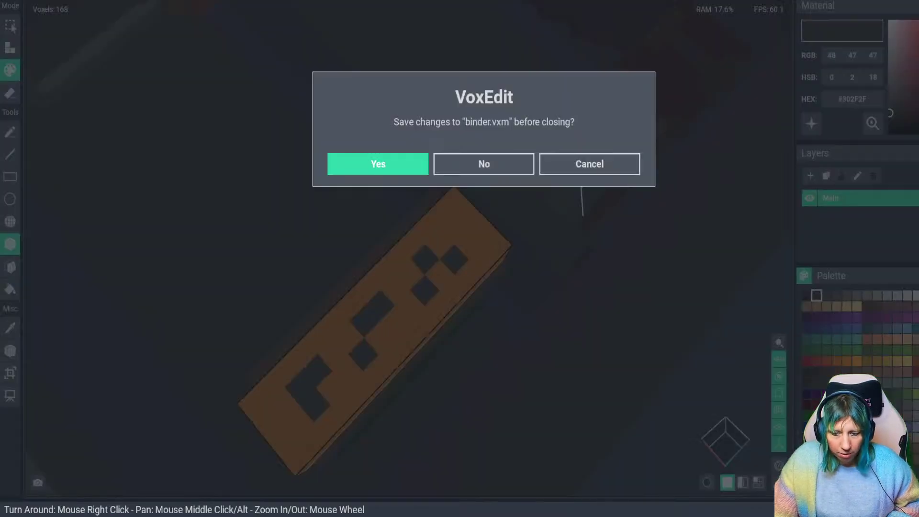
pyautogui.click(378, 163)
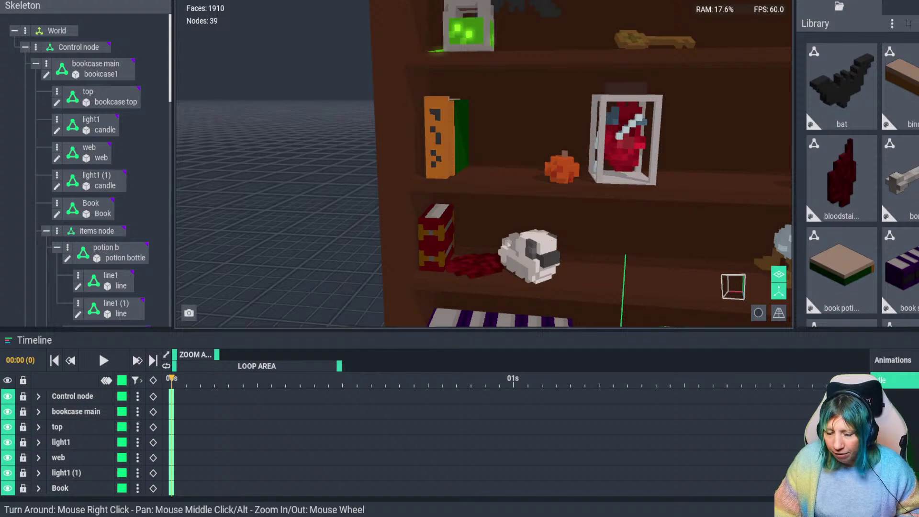
# Duplicate the glowing blue potion bottle and place the copy beside the original on the same shelf
pyautogui.moveTo(460, 145); pyautogui.dragTo(493, 165, button='right')
pyautogui.scroll(3, 460, 146)
pyautogui.moveTo(460, 147); pyautogui.dragTo(359, 111, button='middle')
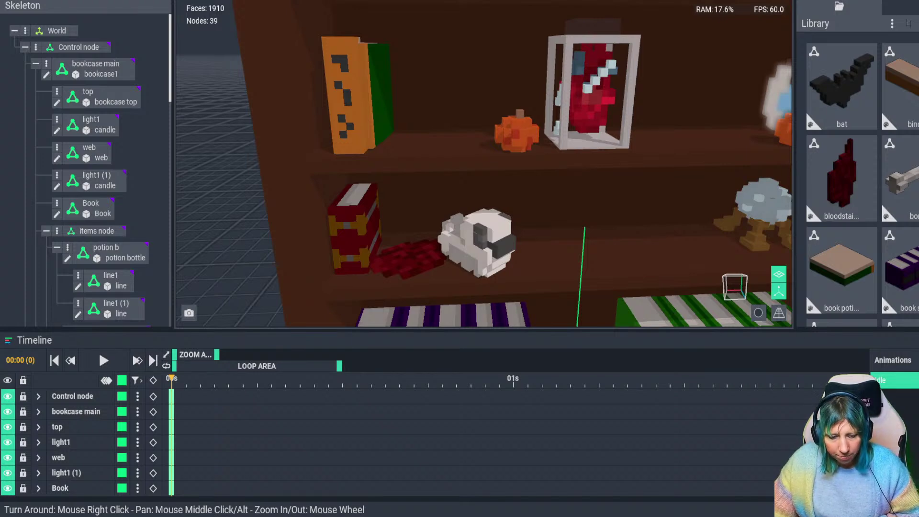
pyautogui.scroll(-10, 492, 207)
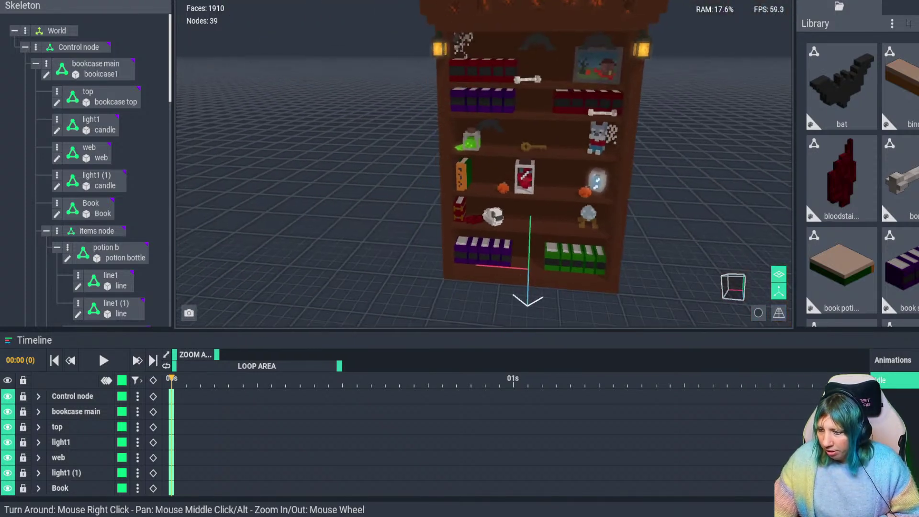
pyautogui.moveTo(455, 258); pyautogui.dragTo(505, 260, button='right')
pyautogui.scroll(3, 502, 260)
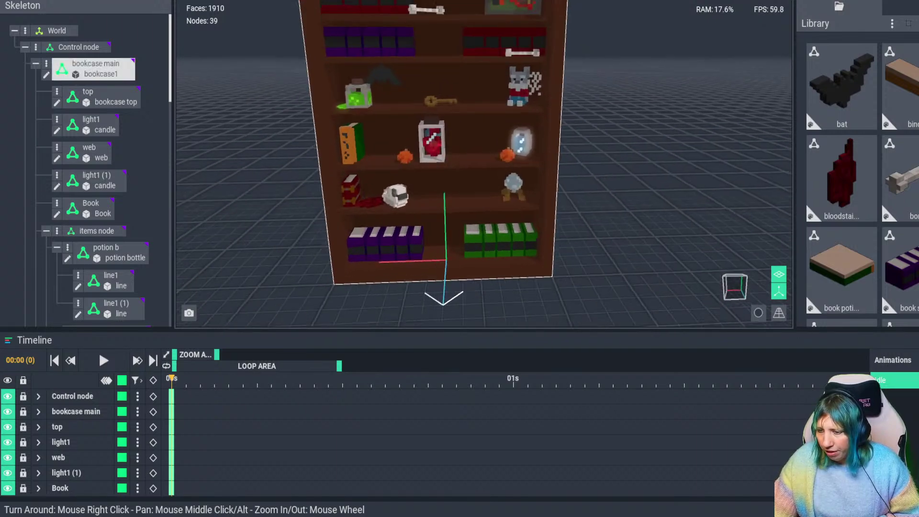
pyautogui.scroll(2, 502, 260)
pyautogui.click(516, 123)
pyautogui.moveTo(516, 123); pyautogui.dragTo(511, 171, button='middle')
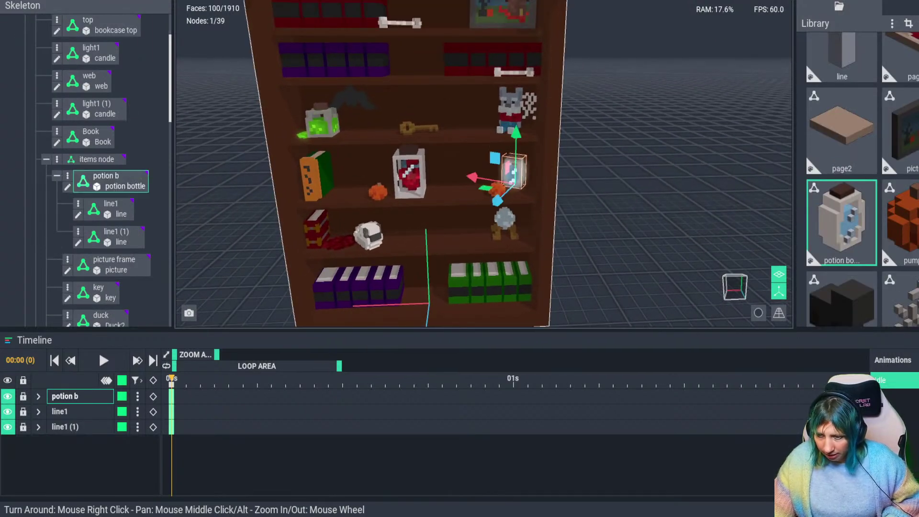
pyautogui.hotkey('ctrl', 'd')
pyautogui.moveTo(516, 134); pyautogui.dragTo(516, 71)
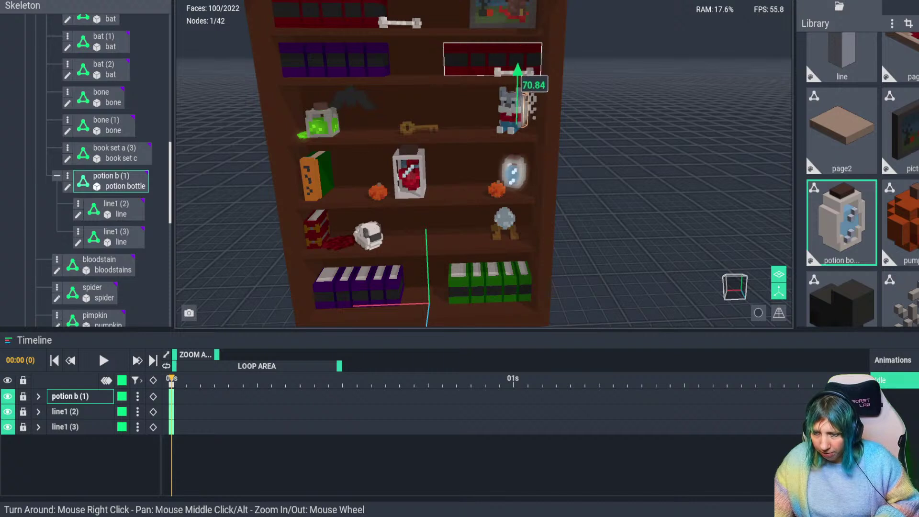
pyautogui.moveTo(473, 120); pyautogui.dragTo(449, 120)
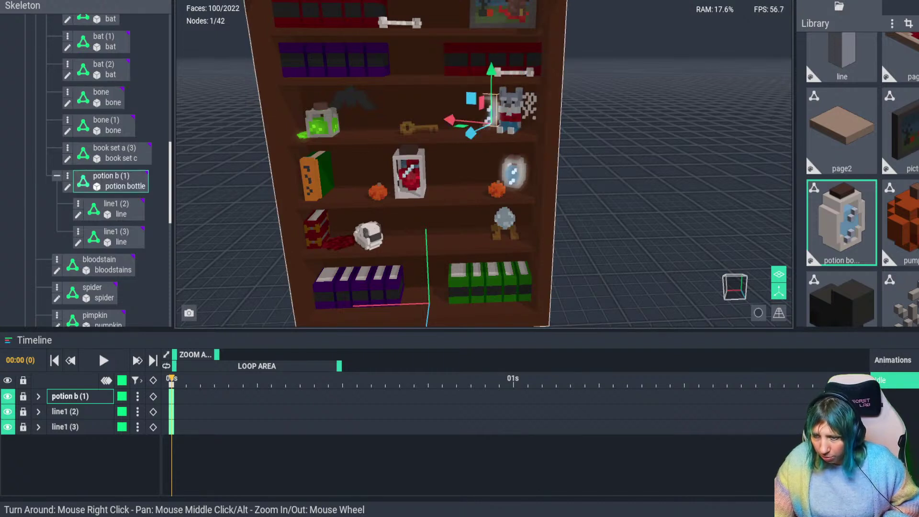
pyautogui.moveTo(492, 70); pyautogui.dragTo(491, 136)
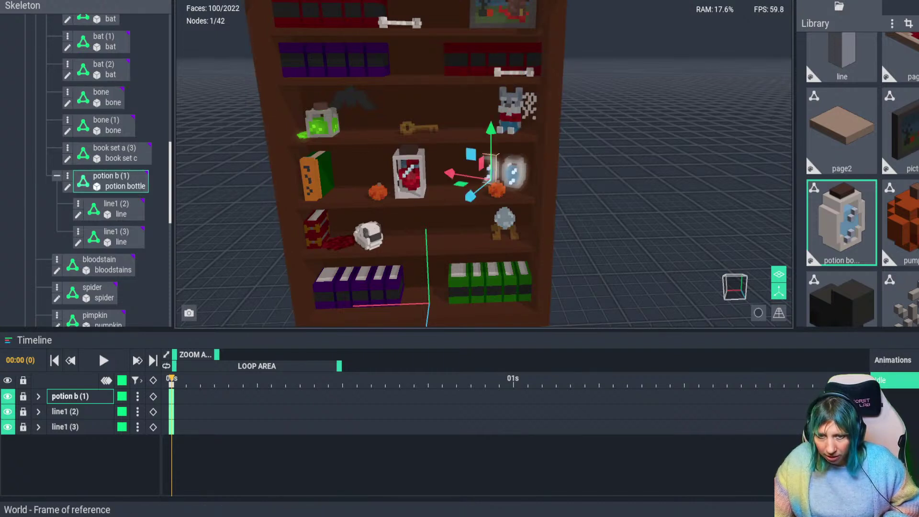
# Rotate the copied potion bottle to face the front and shift it slightly toward the heart jar
pyautogui.press('e')
pyautogui.moveTo(478, 194); pyautogui.dragTo(523, 205)
pyautogui.press('w')
pyautogui.moveTo(439, 181); pyautogui.dragTo(426, 181)
pyautogui.moveTo(479, 200); pyautogui.dragTo(480, 204)
# Try to raise the green book set from the bottom shelf
pyautogui.scroll(-3, 842, 182)
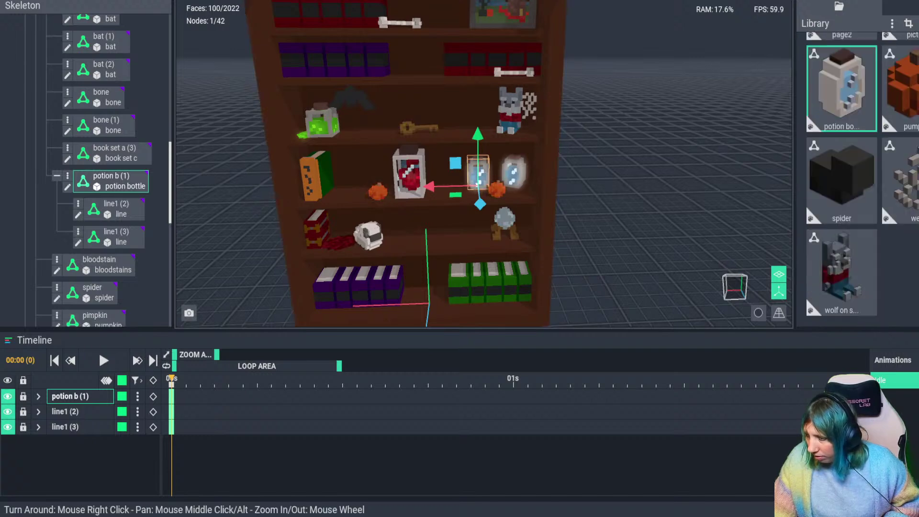
pyautogui.scroll(10, 842, 181)
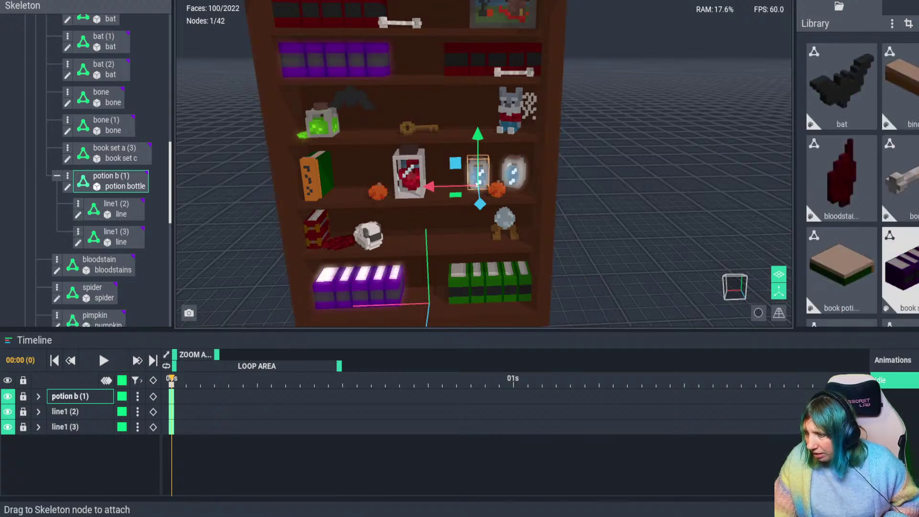
pyautogui.moveTo(507, 108); pyautogui.dragTo(509, 139, button='middle')
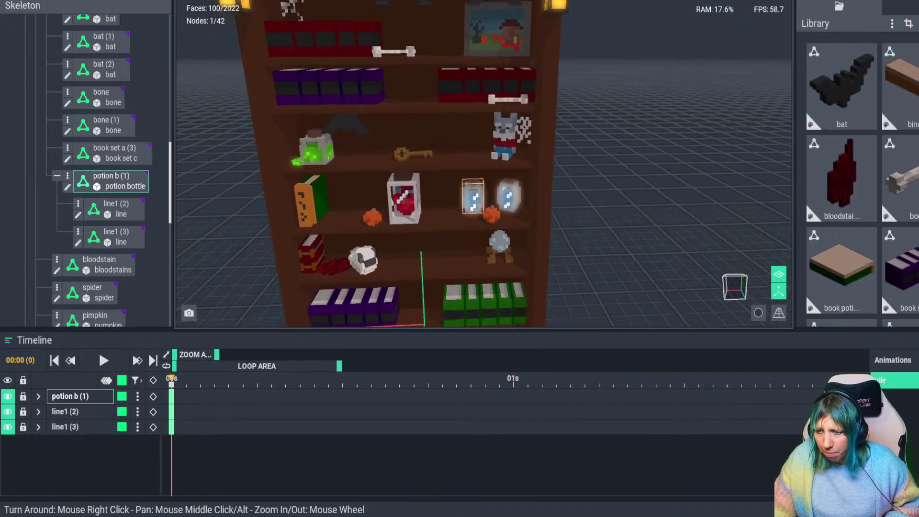
pyautogui.scroll(-1, 509, 139)
pyautogui.click(505, 39)
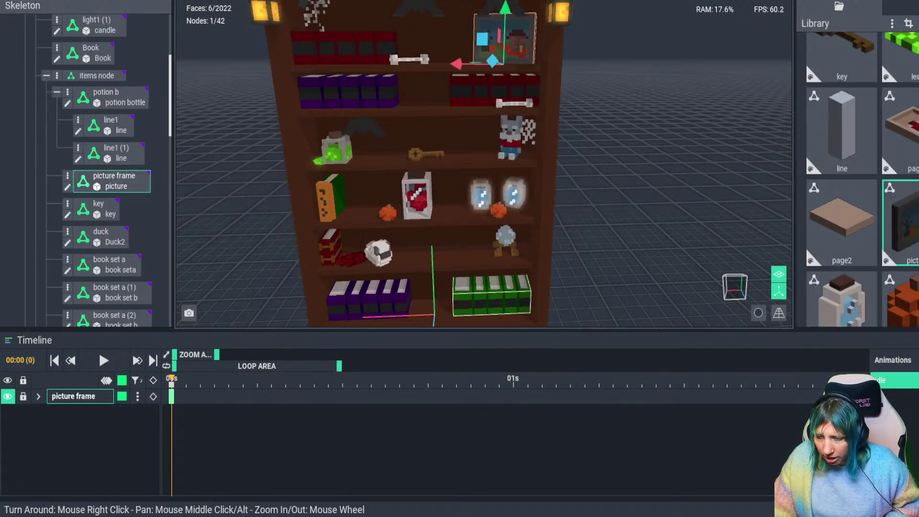
pyautogui.click(493, 294)
pyautogui.moveTo(490, 257); pyautogui.dragTo(490, 256)
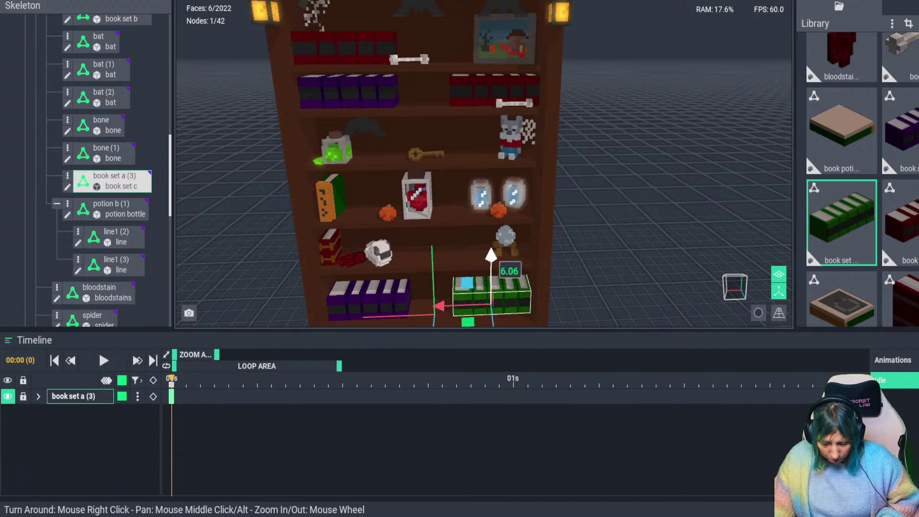
# Duplicate the purple book set on the bottom shelf and place the copy one shelf up, between the skull and crystal ball
pyautogui.click(369, 294)
pyautogui.moveTo(367, 258); pyautogui.dragTo(362, 197)
pyautogui.moveTo(315, 252); pyautogui.dragTo(396, 250)
pyautogui.click(495, 321)
pyautogui.moveTo(495, 321); pyautogui.dragTo(496, 323, button='right')
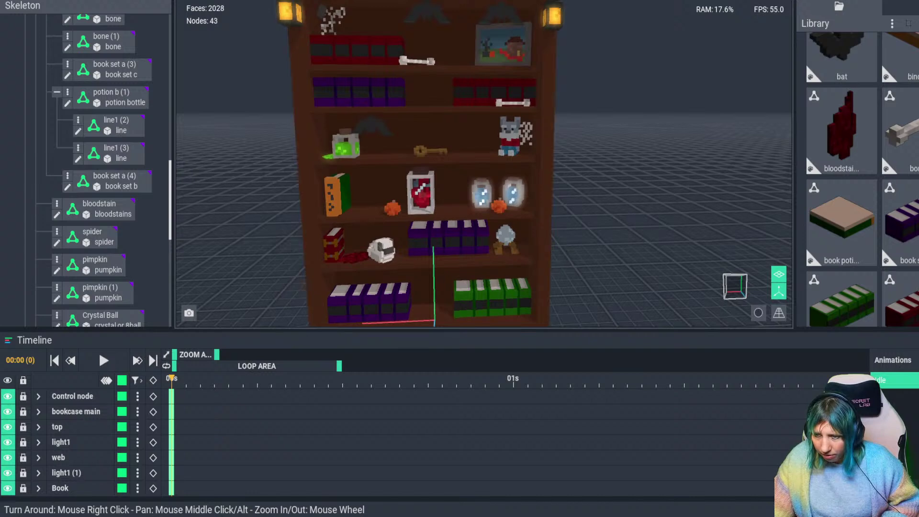
# Hide the axes in the viewport and check the overall arrangement of the whole bookcase
pyautogui.moveTo(496, 321); pyautogui.dragTo(496, 373, button='middle')
pyautogui.moveTo(426, 205); pyautogui.dragTo(440, 206, button='right')
pyautogui.scroll(-5, 441, 205)
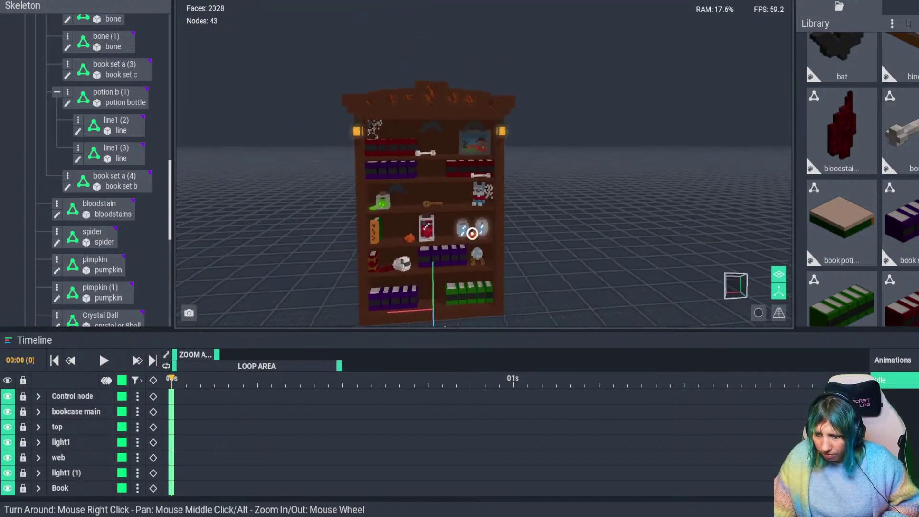
pyautogui.click(779, 291)
pyautogui.moveTo(478, 220); pyautogui.dragTo(496, 205, button='middle')
pyautogui.scroll(4, 440, 191)
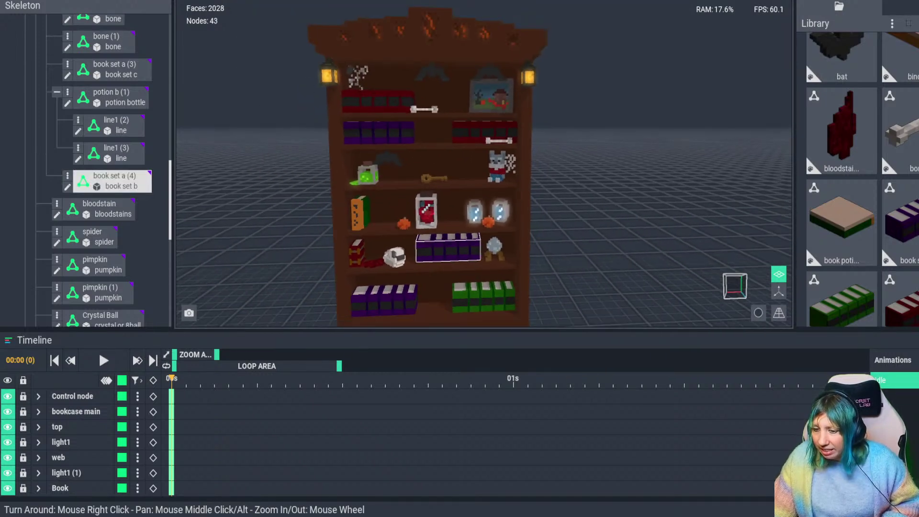
pyautogui.moveTo(405, 211); pyautogui.dragTo(405, 211, button='right')
pyautogui.scroll(-10, 841, 225)
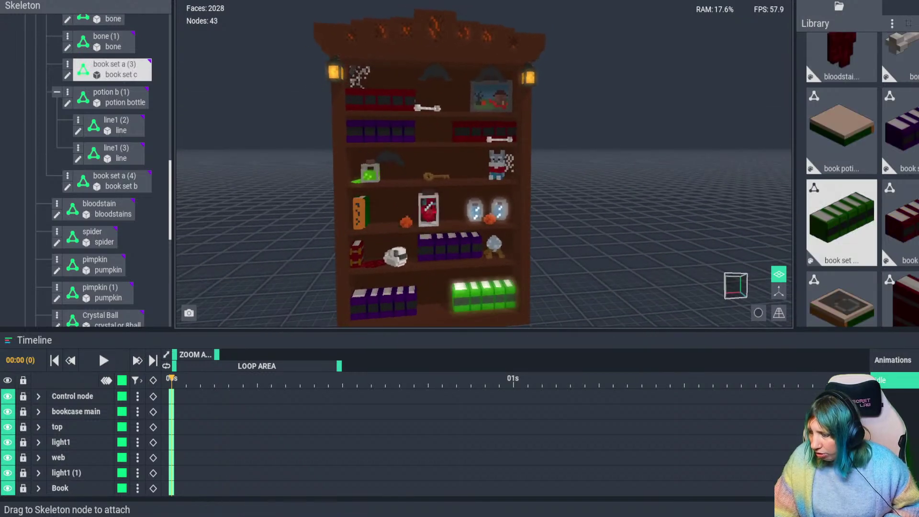
pyautogui.scroll(-5, 857, 192)
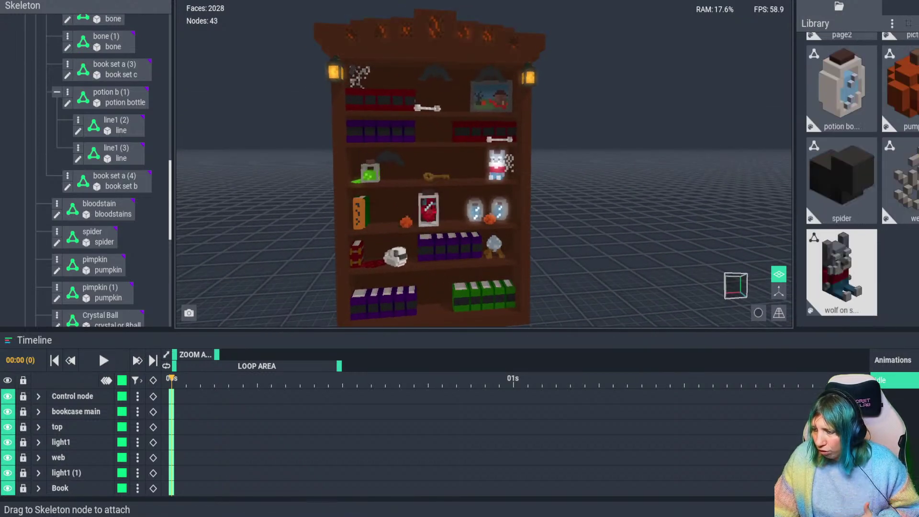
pyautogui.click(892, 24)
pyautogui.click(834, 57)
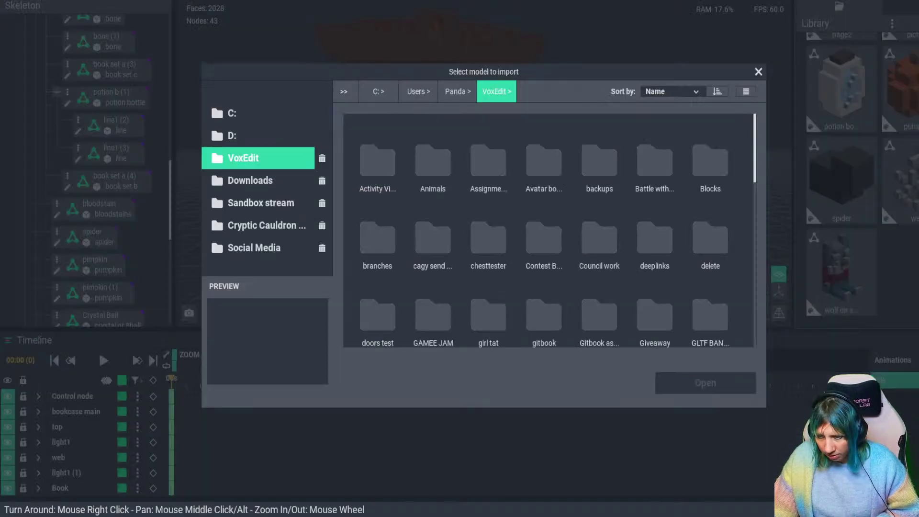
pyautogui.click(757, 70)
pyautogui.moveTo(406, 211); pyautogui.dragTo(398, 214, button='right')
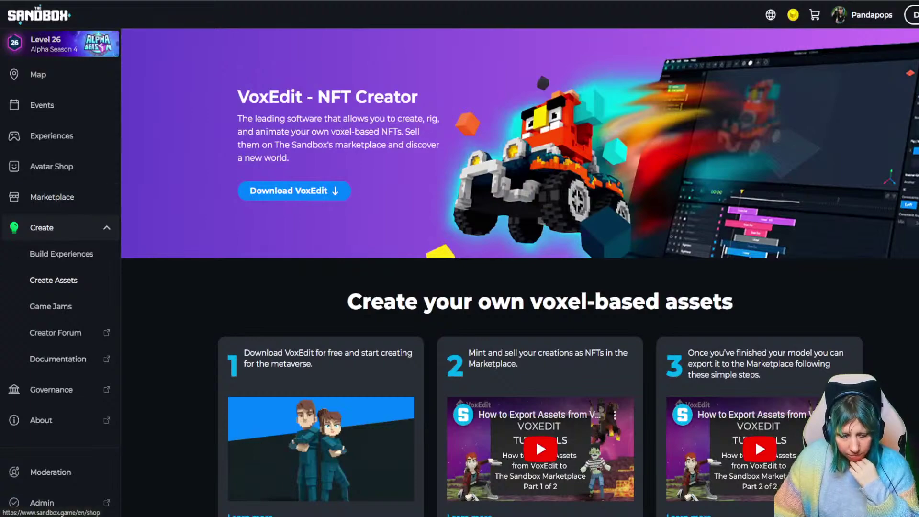
# Open the workspace for created assets and look through the models on its first three pages
pyautogui.click(53, 280)
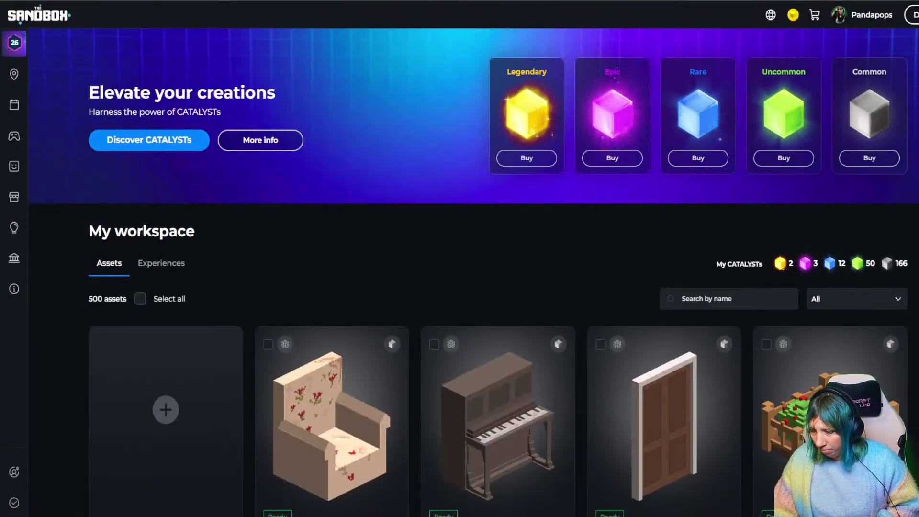
pyautogui.scroll(-12, 663, 287)
pyautogui.scroll(-9, 663, 287)
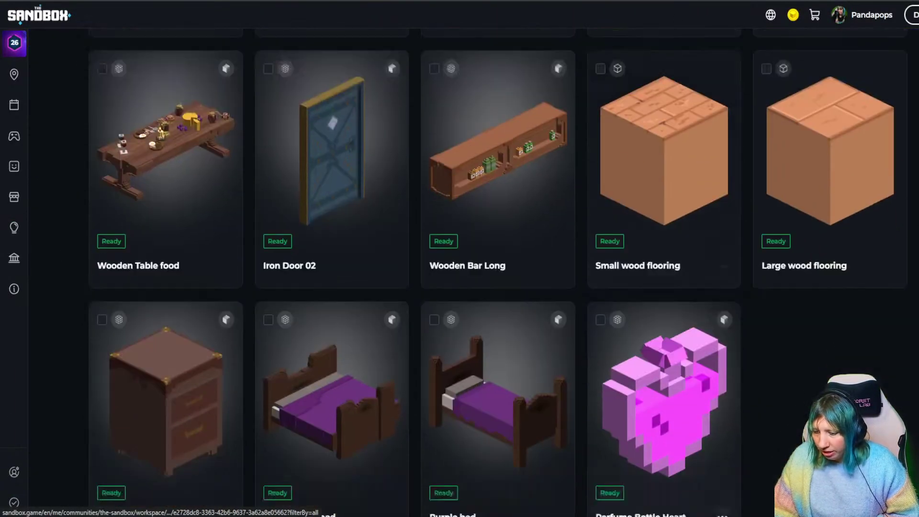
pyautogui.click(545, 484)
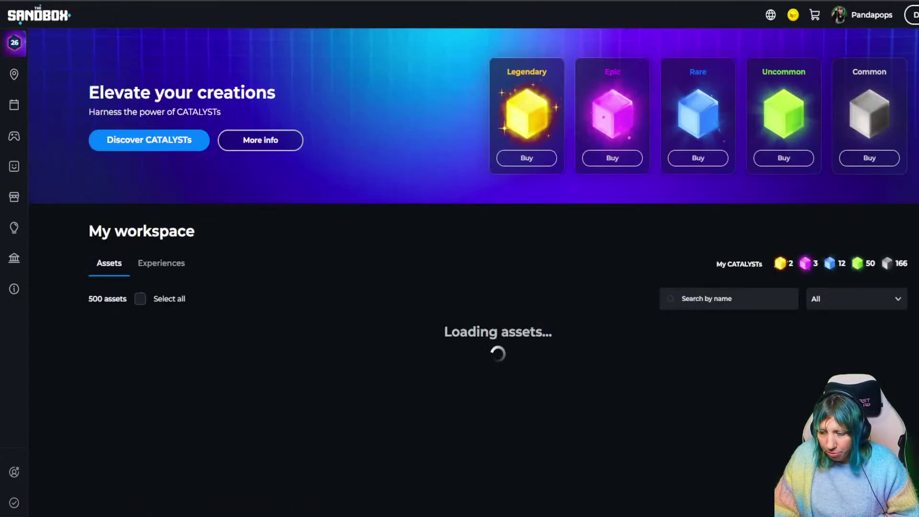
pyautogui.scroll(-13, 663, 311)
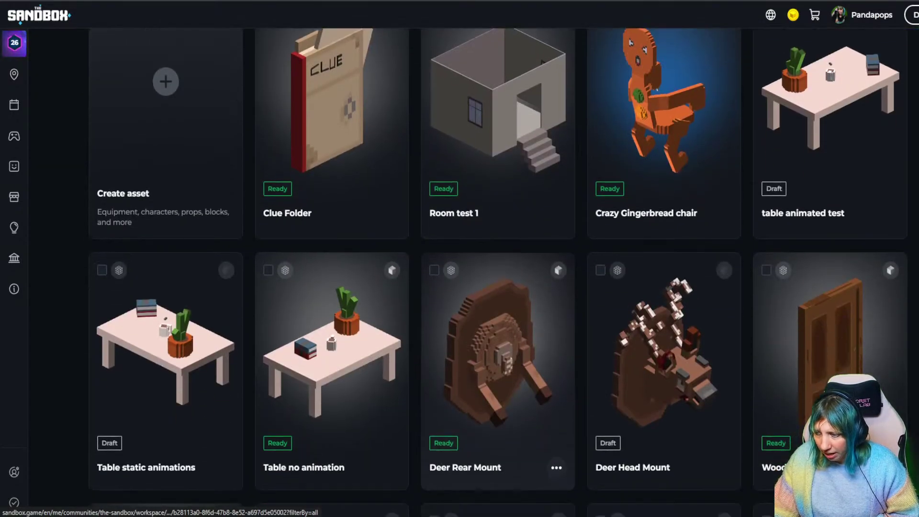
pyautogui.scroll(-4, 663, 311)
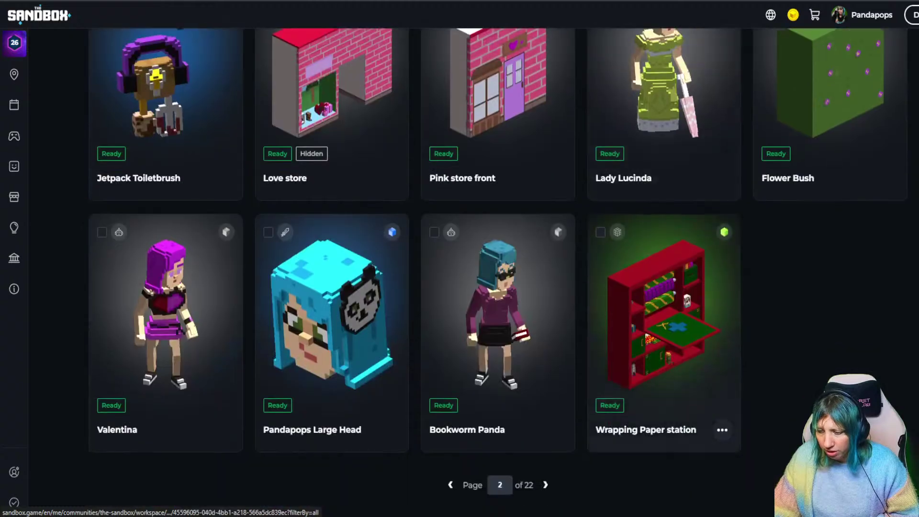
pyautogui.click(553, 484)
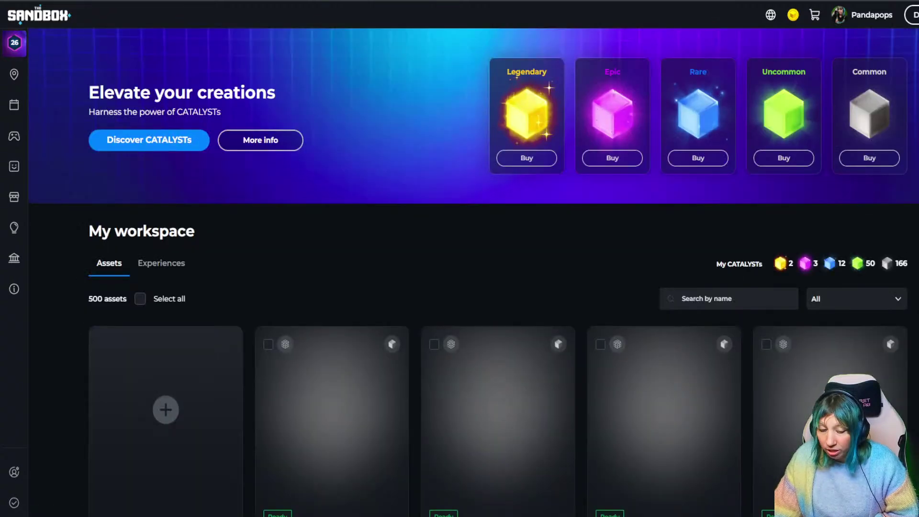
pyautogui.scroll(-10, 460, 272)
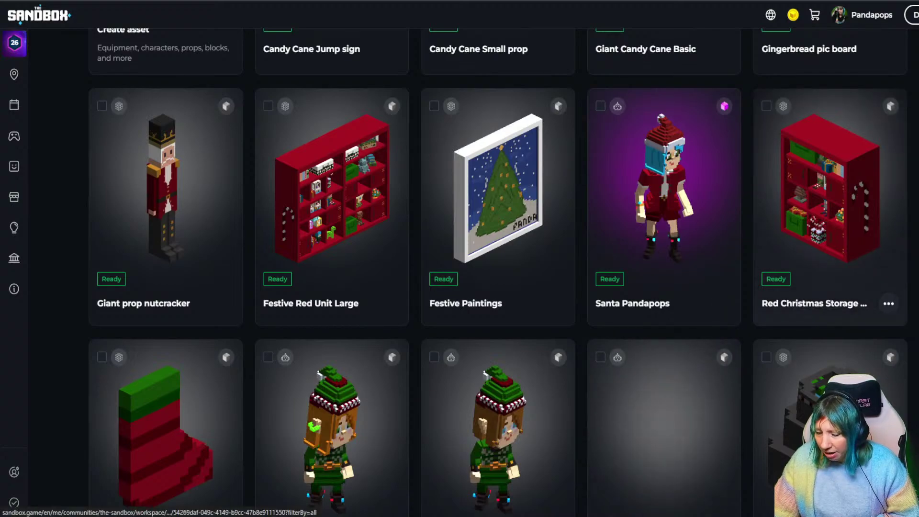
pyautogui.scroll(-5, 459, 272)
pyautogui.scroll(6, 460, 272)
pyautogui.scroll(-6, 459, 272)
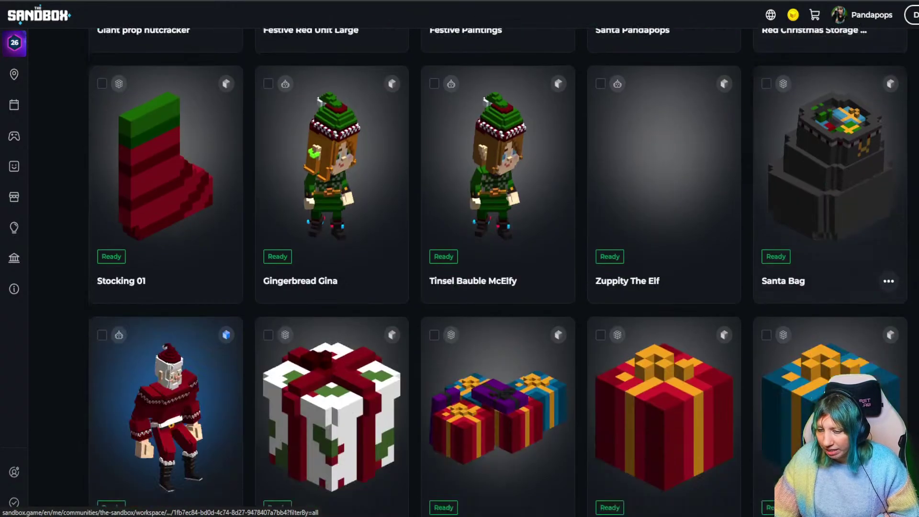
pyautogui.scroll(-8, 460, 271)
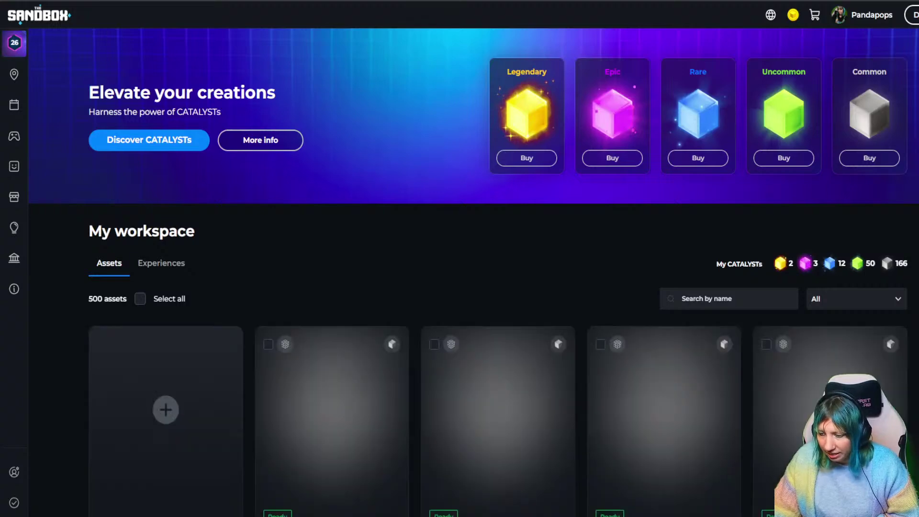
# Examine the assets on the workspace pages after the Christmas items, including those marked as hidden
pyautogui.scroll(-5, 460, 272)
pyautogui.scroll(-10, 459, 272)
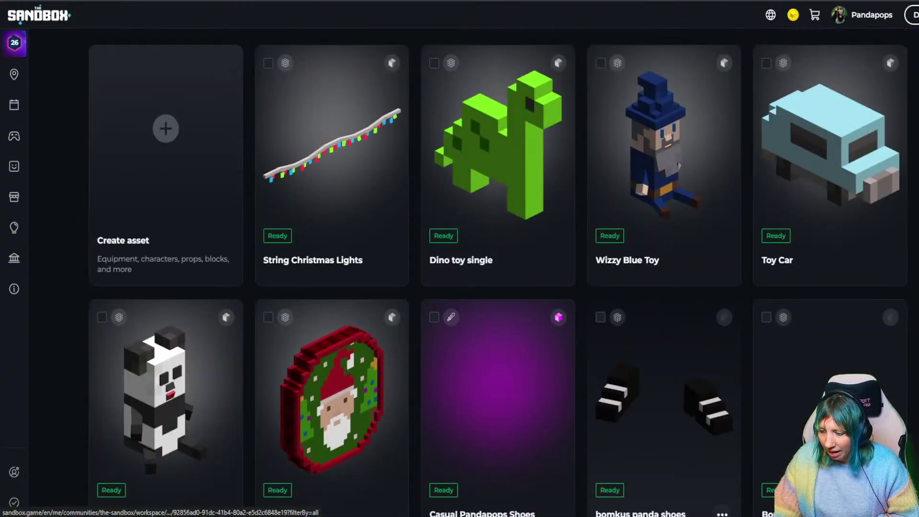
pyautogui.scroll(-8, 459, 272)
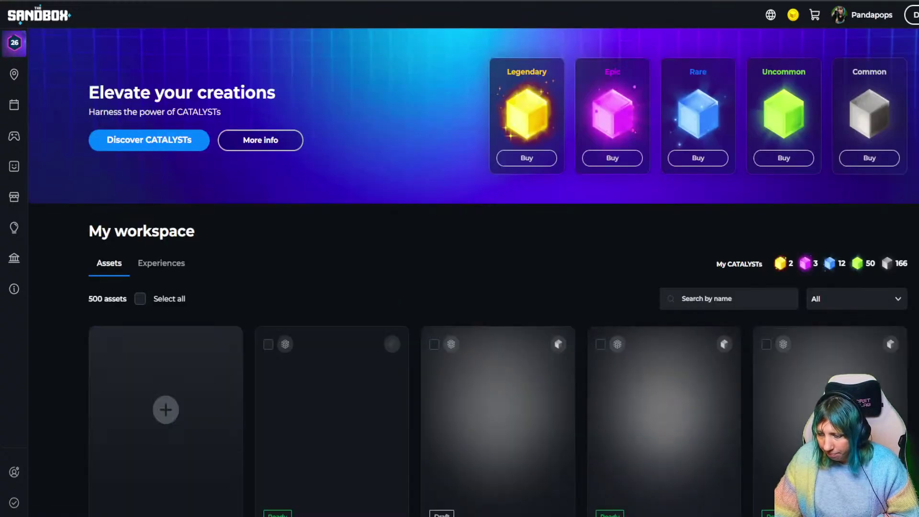
pyautogui.scroll(-4, 460, 272)
pyautogui.scroll(-5, 459, 272)
pyautogui.scroll(-10, 460, 271)
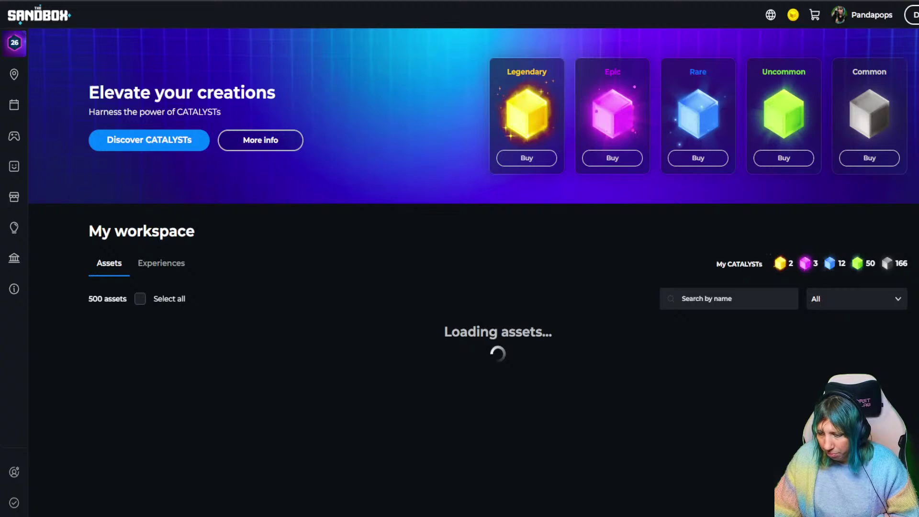
pyautogui.scroll(-12, 460, 272)
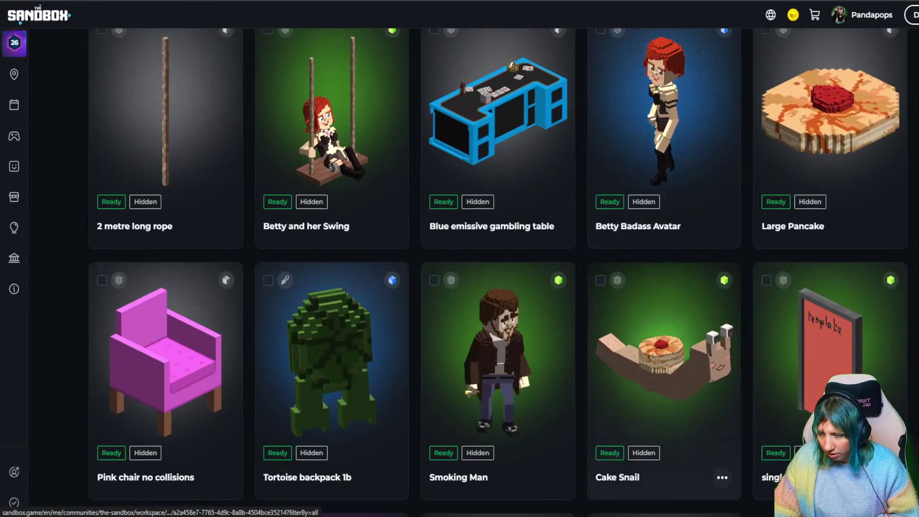
pyautogui.scroll(4, 574, 335)
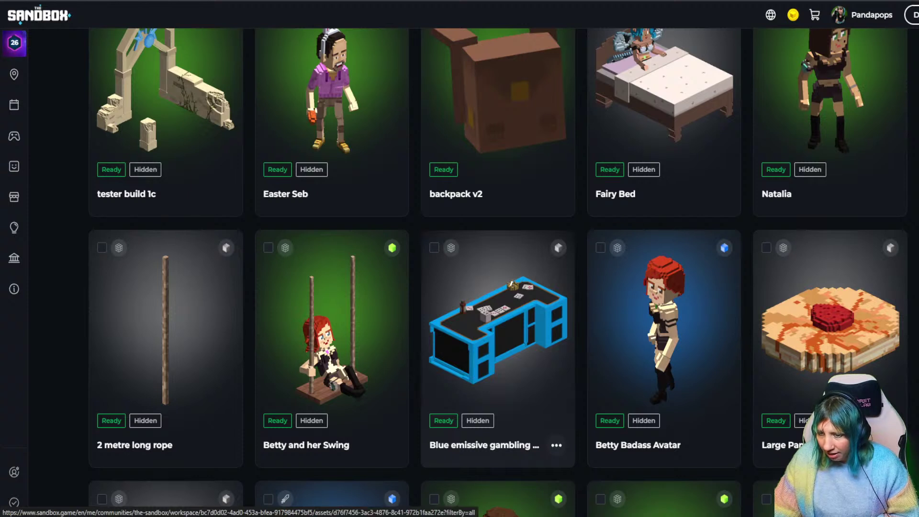
# Switch to VoxEdit with the spooky bookcase and begin importing a model into its library
pyautogui.click(498, 330)
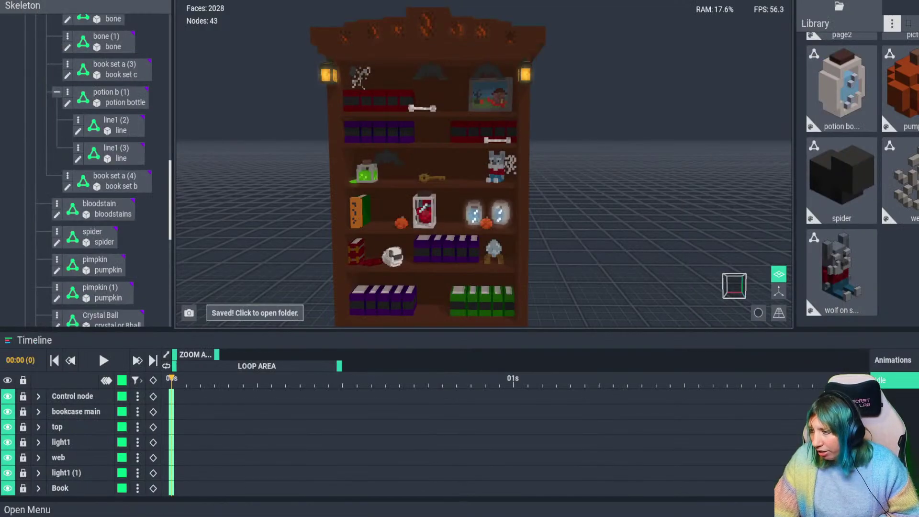
pyautogui.click(839, 7)
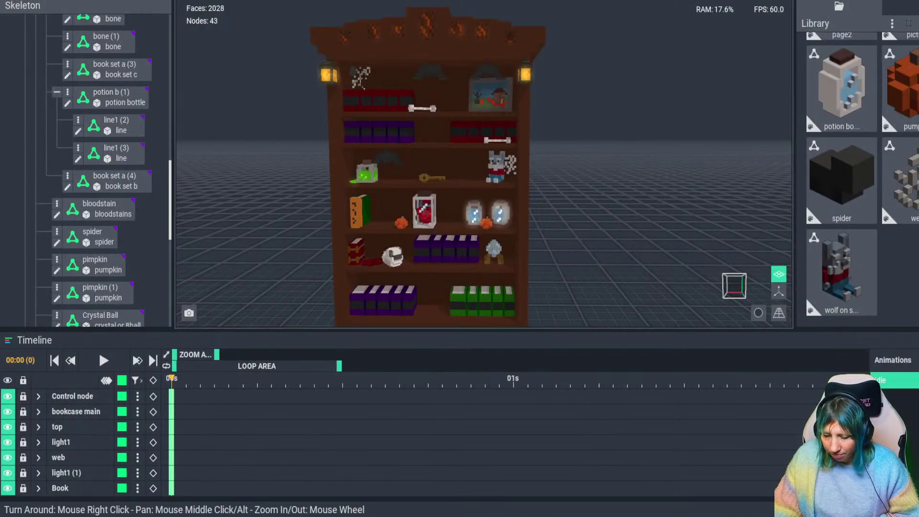
pyautogui.click(839, 6)
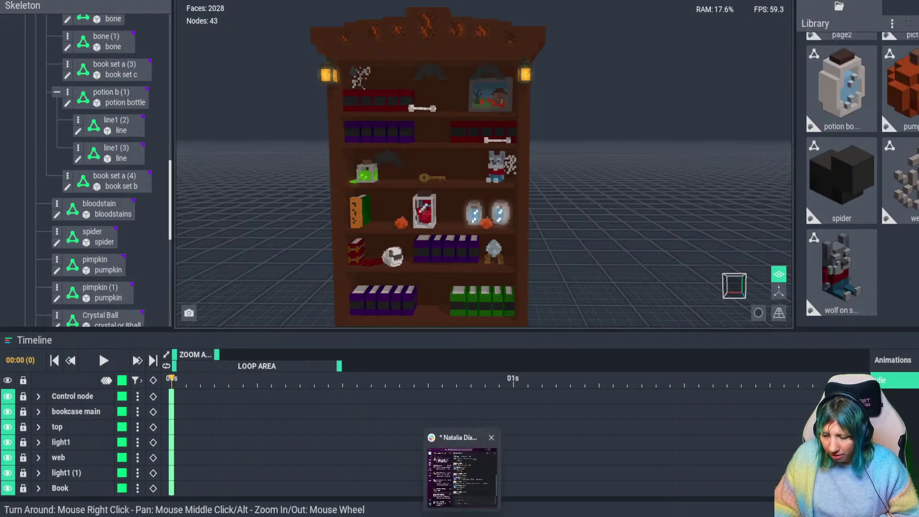
pyautogui.moveTo(417, 516)
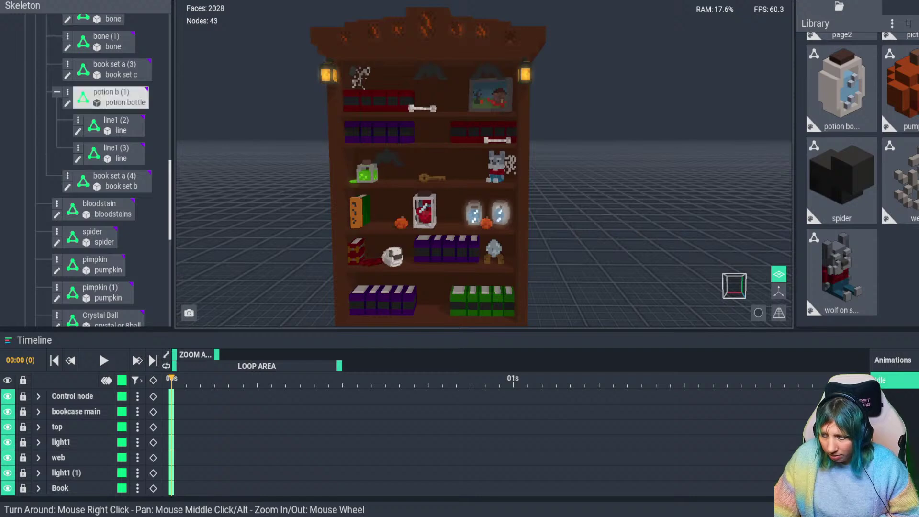
pyautogui.click(891, 23)
pyautogui.click(835, 52)
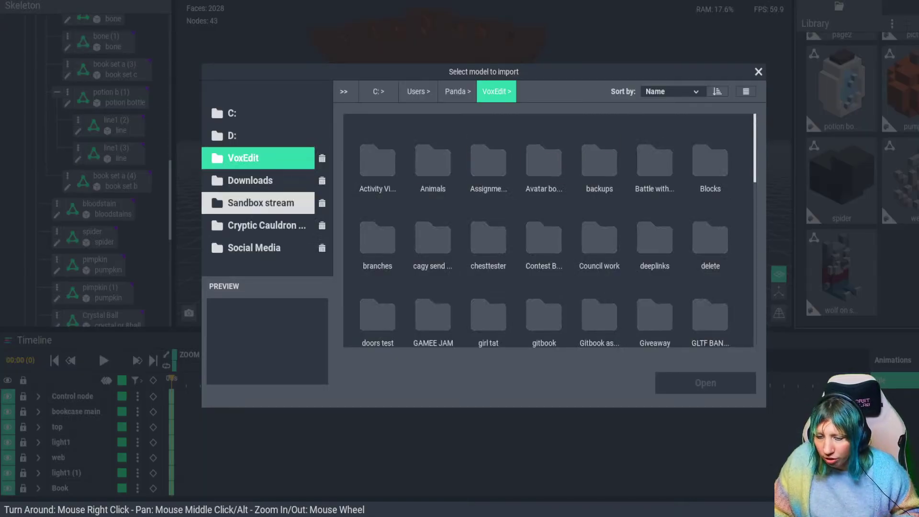
# Look through the Sandbox stream folder and its subfolders for a model to import
pyautogui.click(261, 202)
pyautogui.click(457, 91)
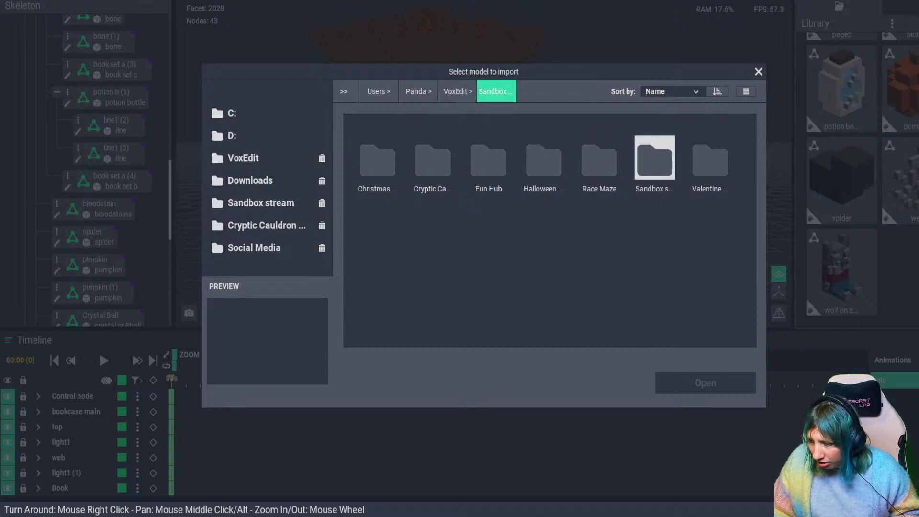
pyautogui.click(260, 202)
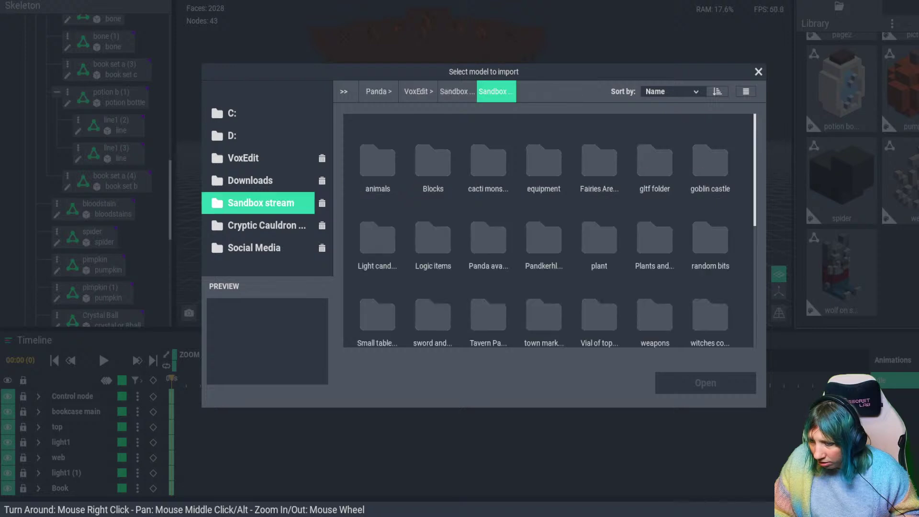
pyautogui.scroll(-2, 655, 312)
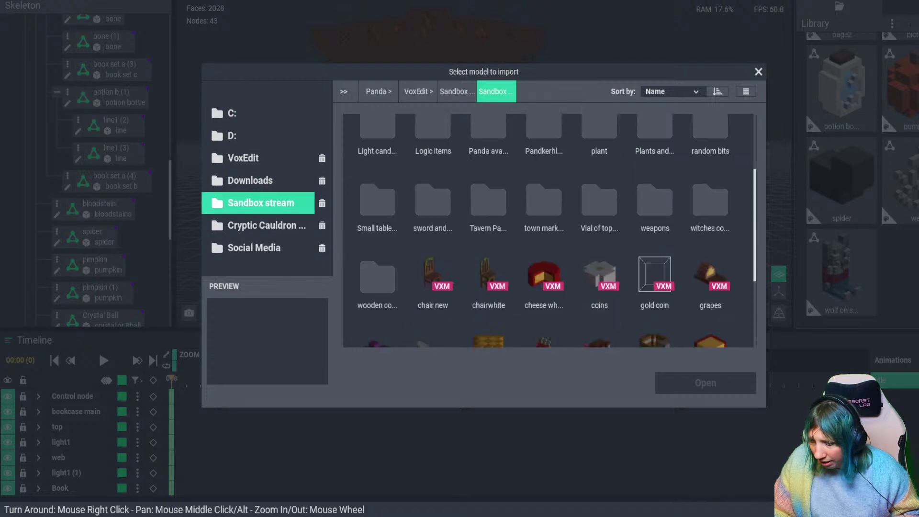
pyautogui.scroll(1, 654, 234)
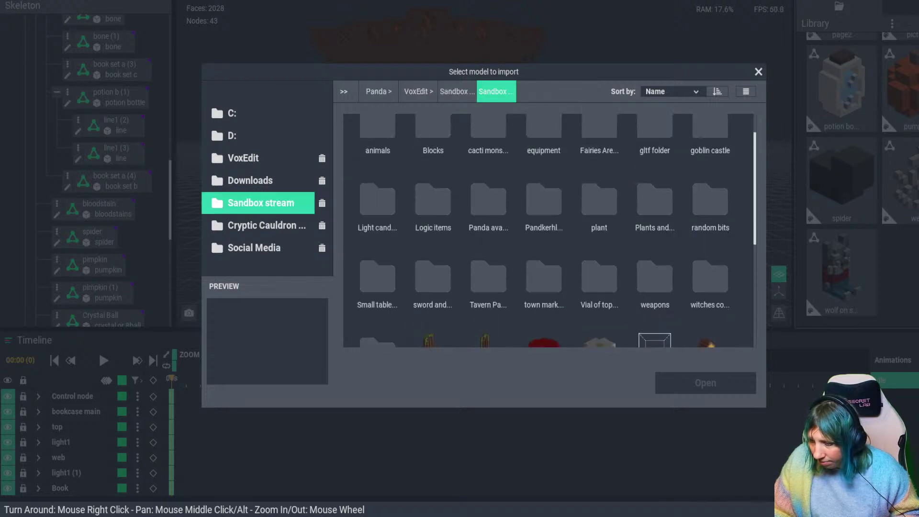
pyautogui.scroll(-2, 599, 273)
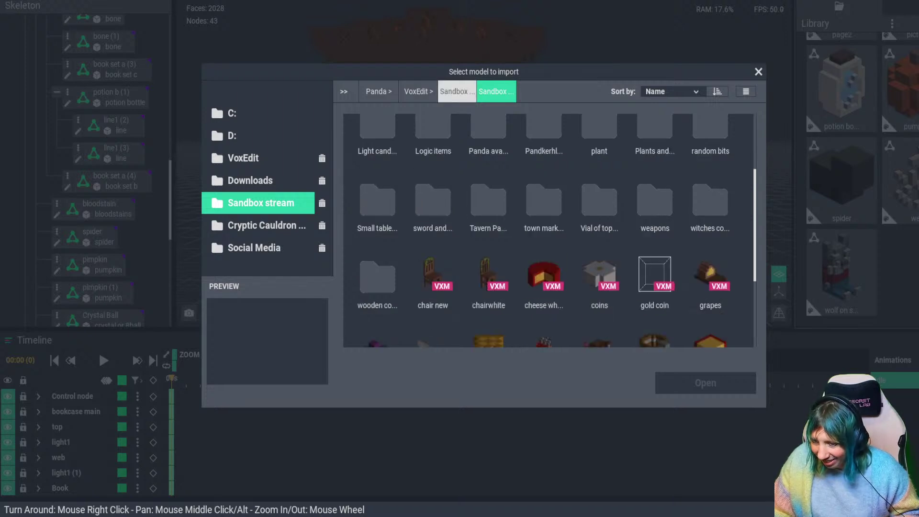
# Check the Fun Hub folder for an importable model and return to its parent folder
pyautogui.click(456, 91)
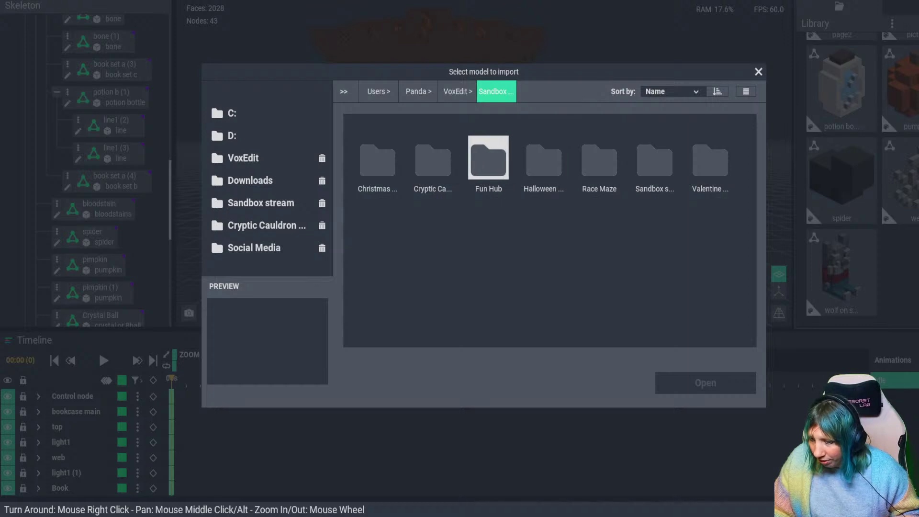
pyautogui.doubleClick(488, 158)
pyautogui.scroll(-3, 710, 235)
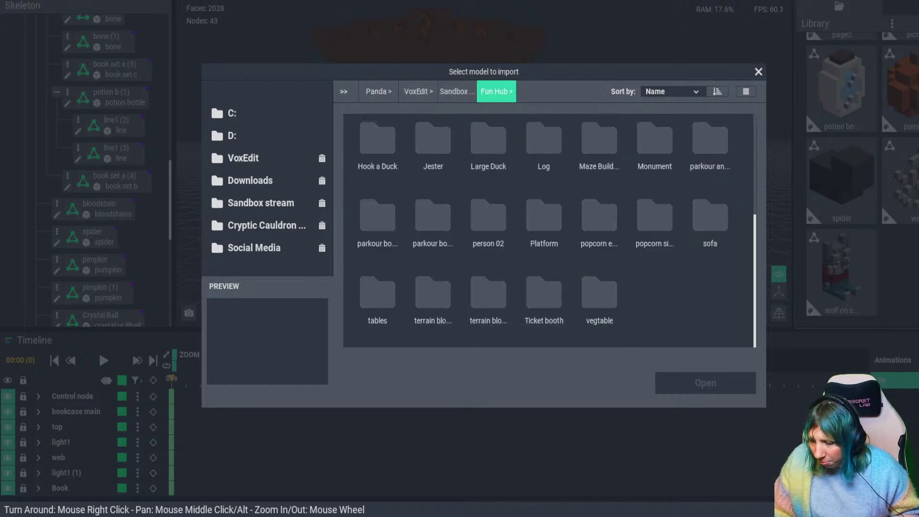
pyautogui.scroll(3, 543, 287)
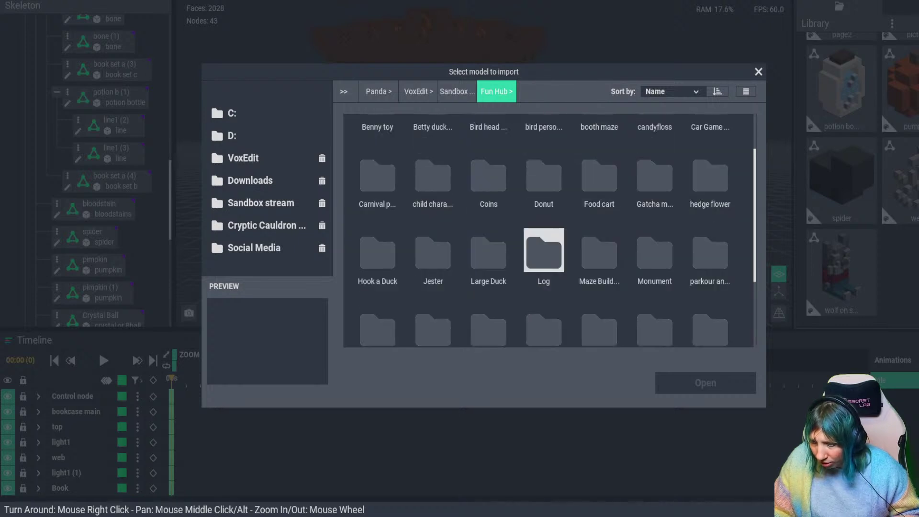
pyautogui.click(457, 91)
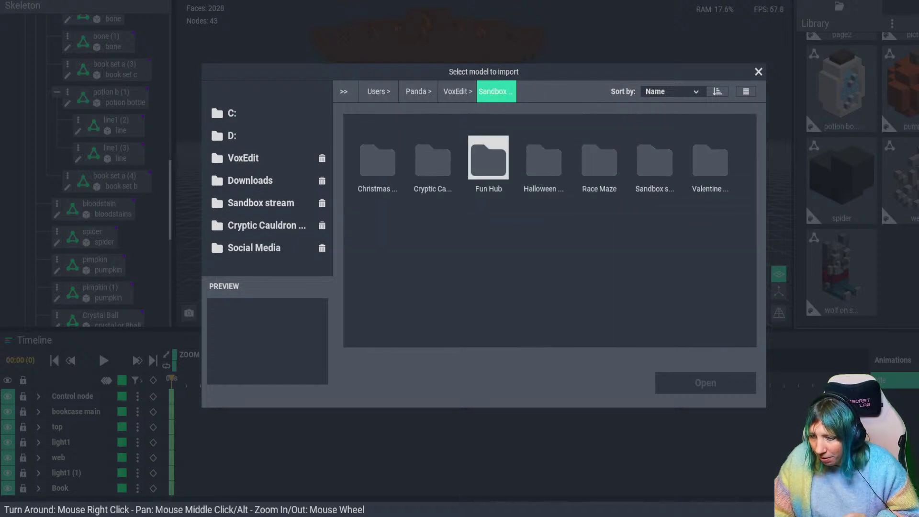
# Look through the random bits and Tavern folders inside Sandbox stream for a model to import
pyautogui.doubleClick(655, 160)
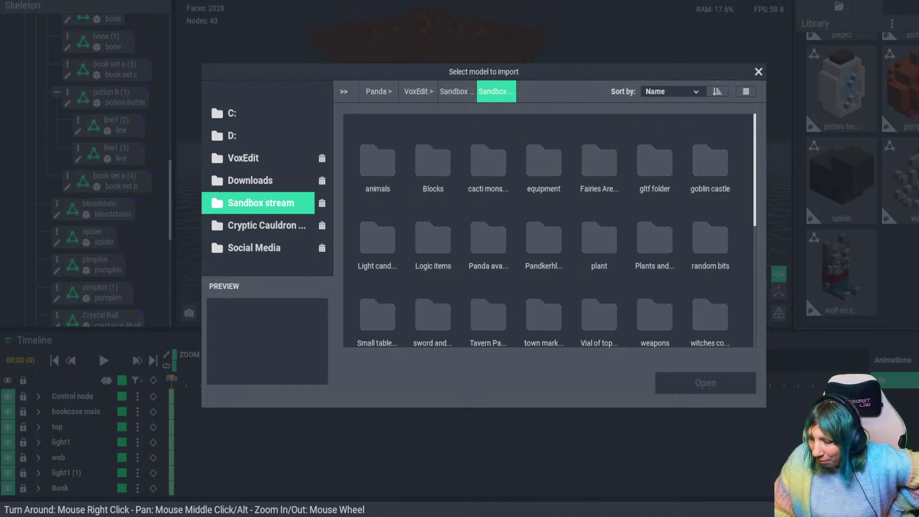
pyautogui.doubleClick(710, 235)
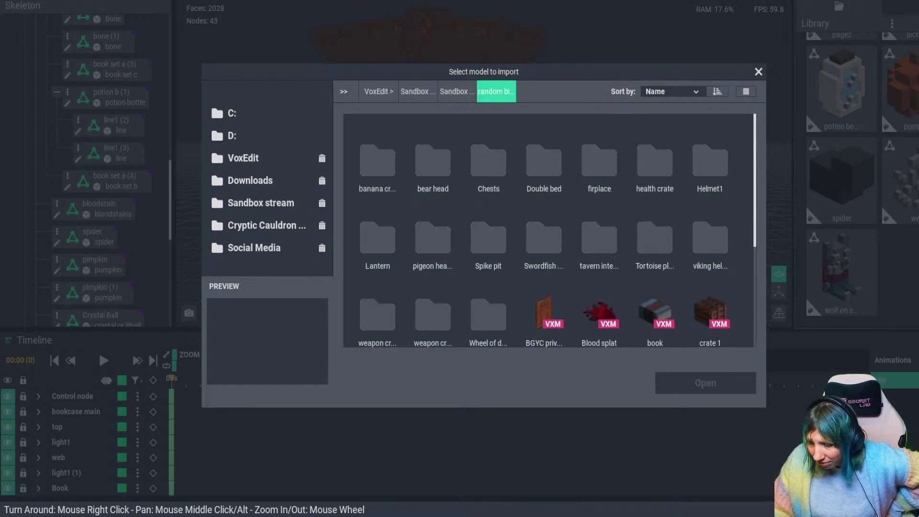
pyautogui.scroll(-1, 433, 278)
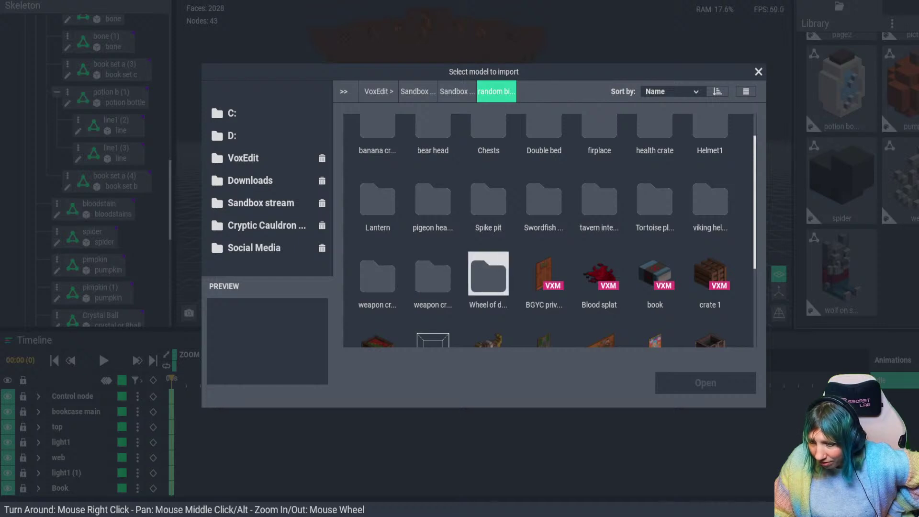
pyautogui.scroll(1, 488, 277)
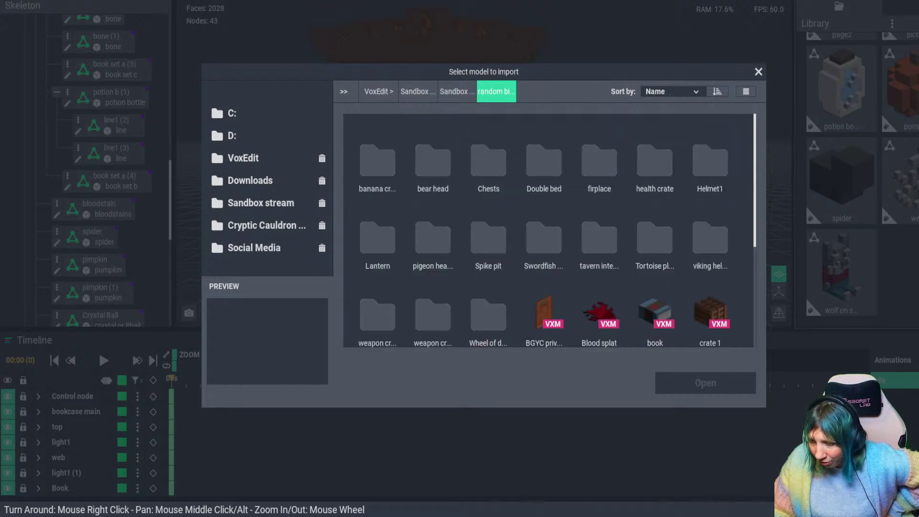
pyautogui.click(260, 202)
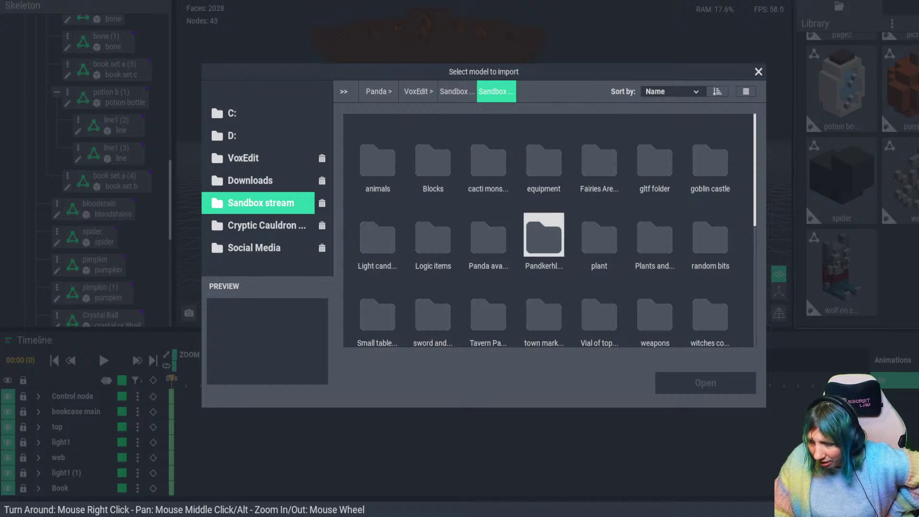
pyautogui.scroll(-1, 543, 235)
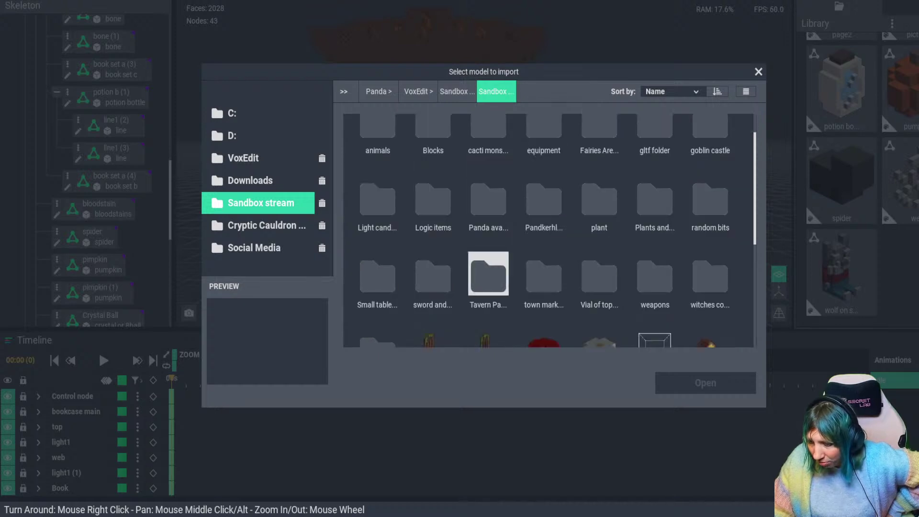
pyautogui.doubleClick(488, 278)
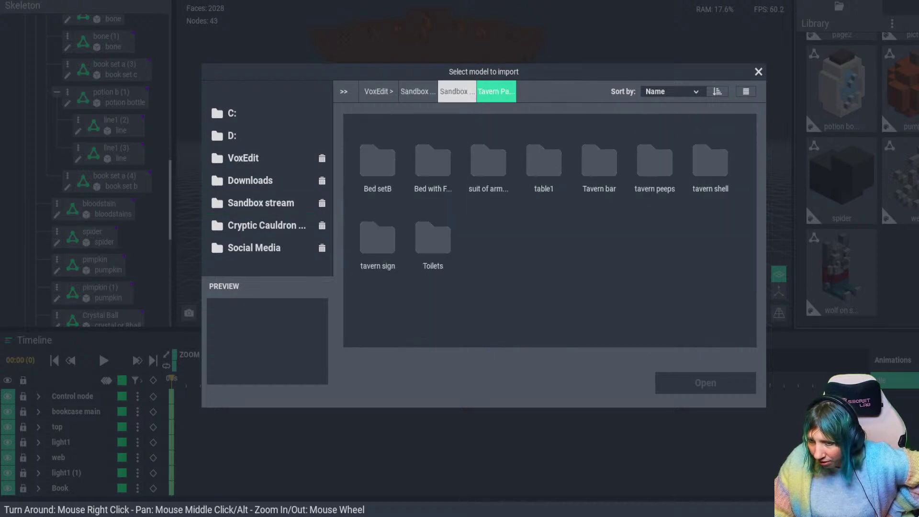
pyautogui.click(457, 91)
# Browse from the town market folder into Red rooms, check its Table subfolder and return to Red rooms
pyautogui.doubleClick(543, 311)
pyautogui.doubleClick(710, 162)
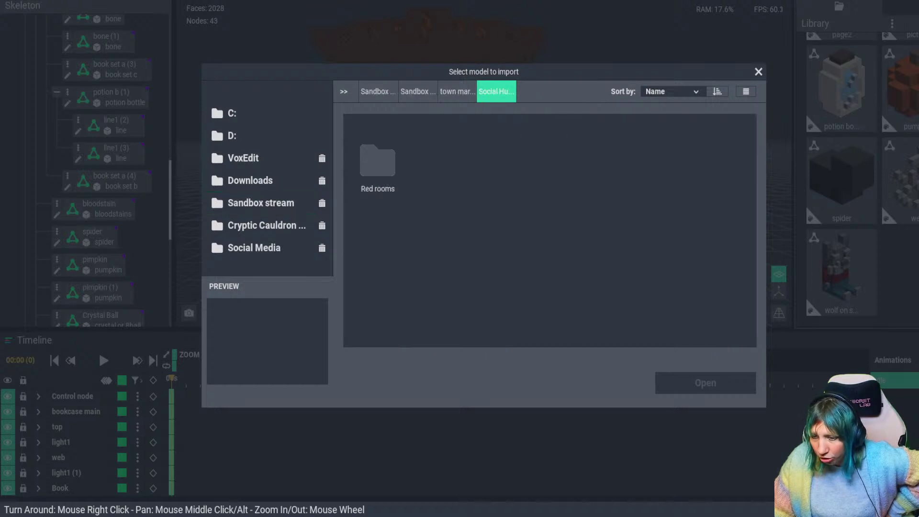
pyautogui.doubleClick(377, 160)
pyautogui.scroll(-1, 599, 234)
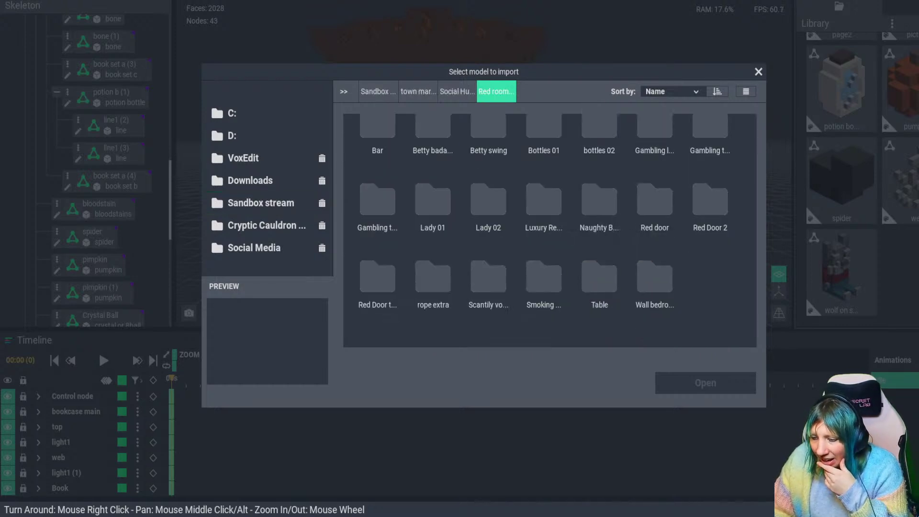
pyautogui.doubleClick(599, 278)
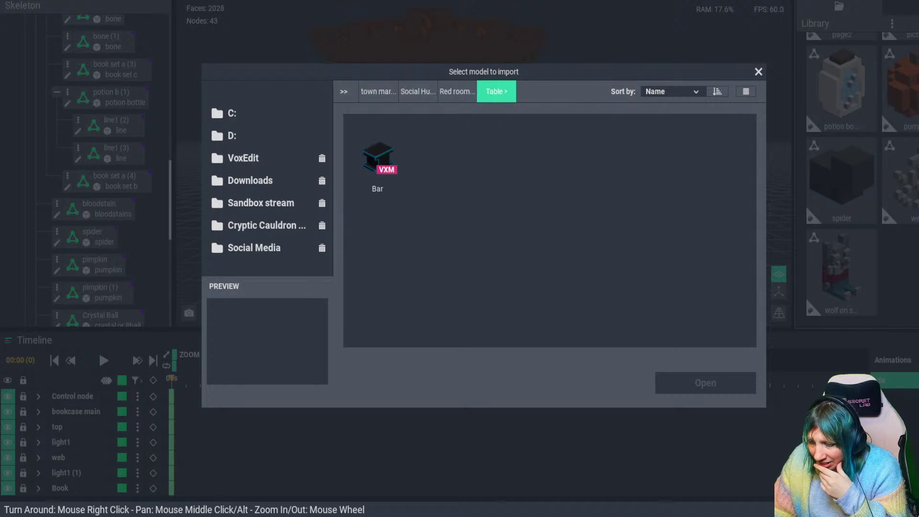
pyautogui.click(457, 91)
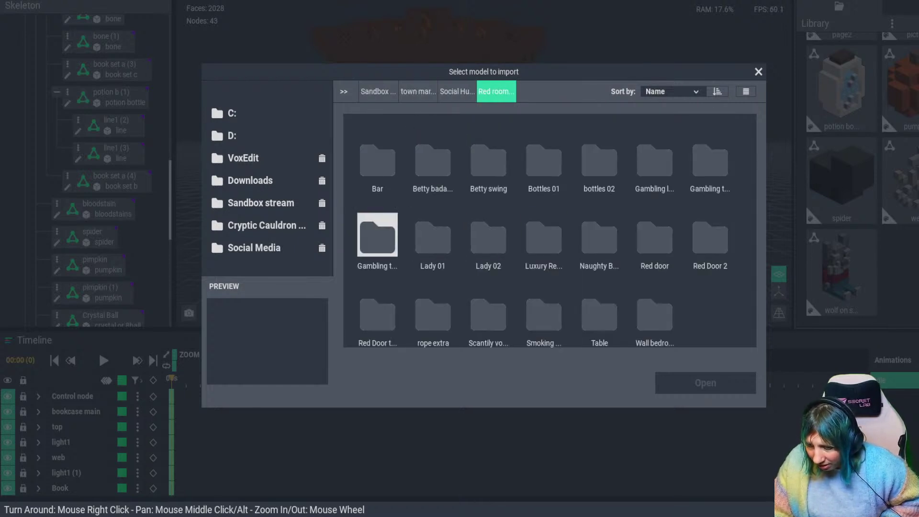
# Import the ashtray and stack models from the Gambling folder in Red rooms into the library
pyautogui.doubleClick(377, 235)
pyautogui.click(377, 157)
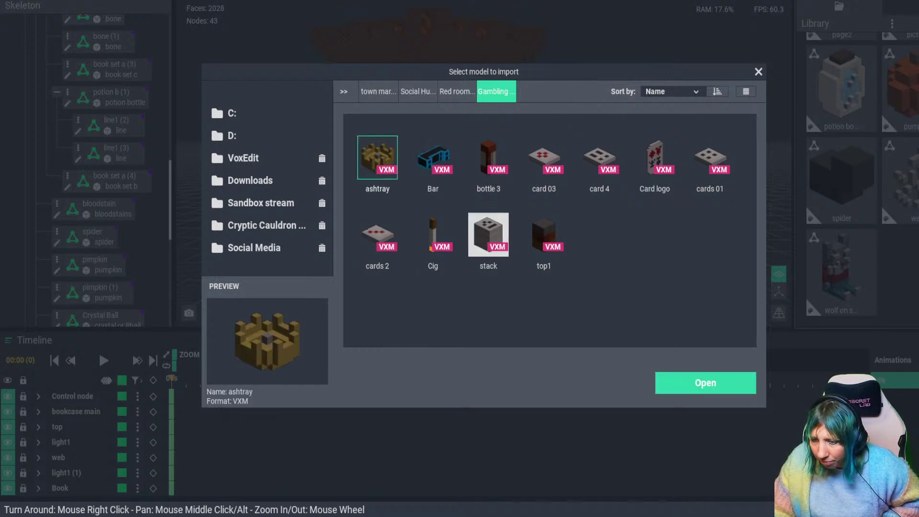
pyautogui.click(705, 383)
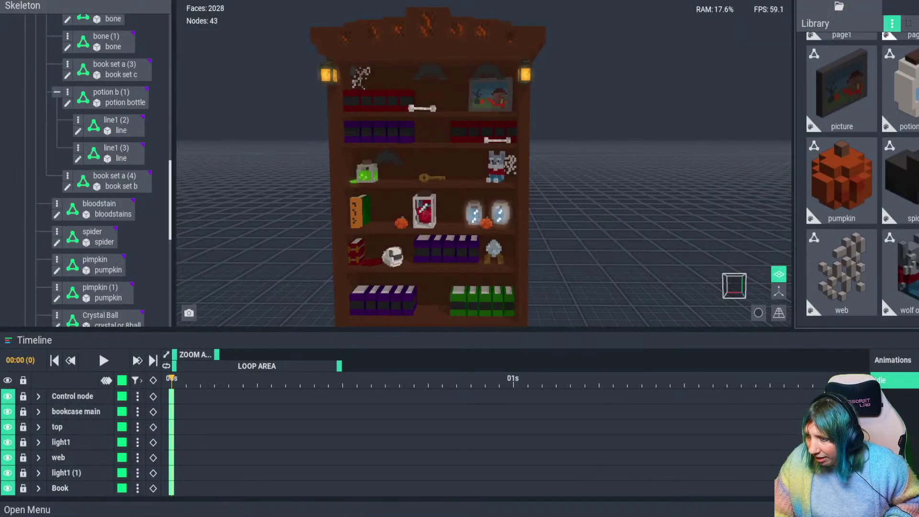
pyautogui.click(891, 23)
pyautogui.click(840, 56)
pyautogui.click(488, 234)
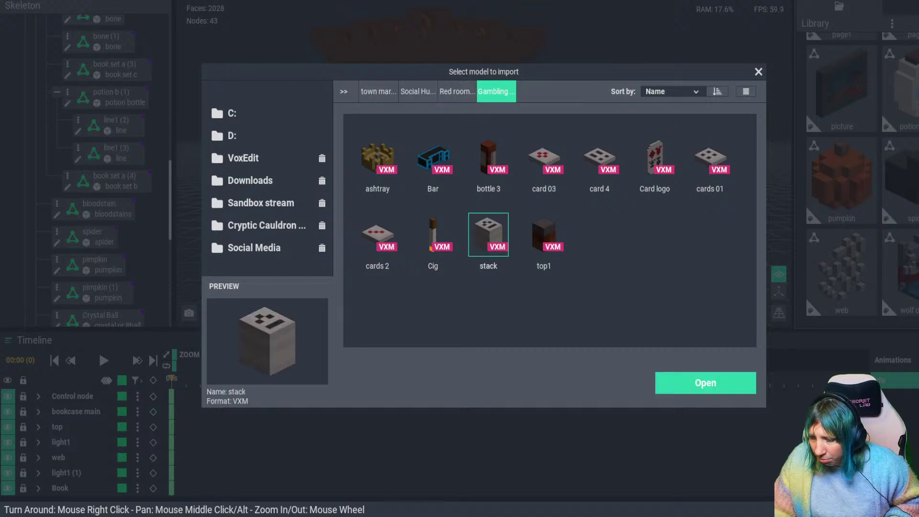
pyautogui.click(705, 383)
# Import the card 03 and cards 2 models from the Gambling folder into the library
pyautogui.click(891, 23)
pyautogui.click(823, 51)
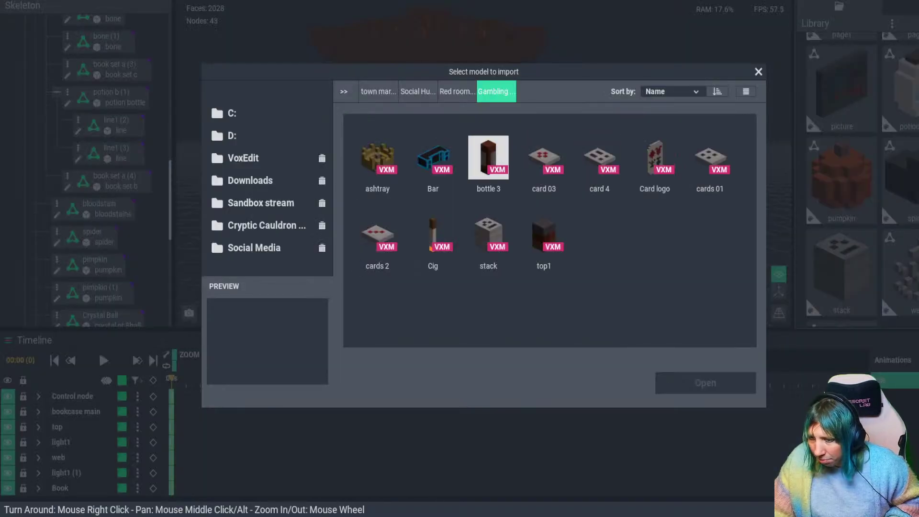
pyautogui.click(543, 158)
pyautogui.click(706, 383)
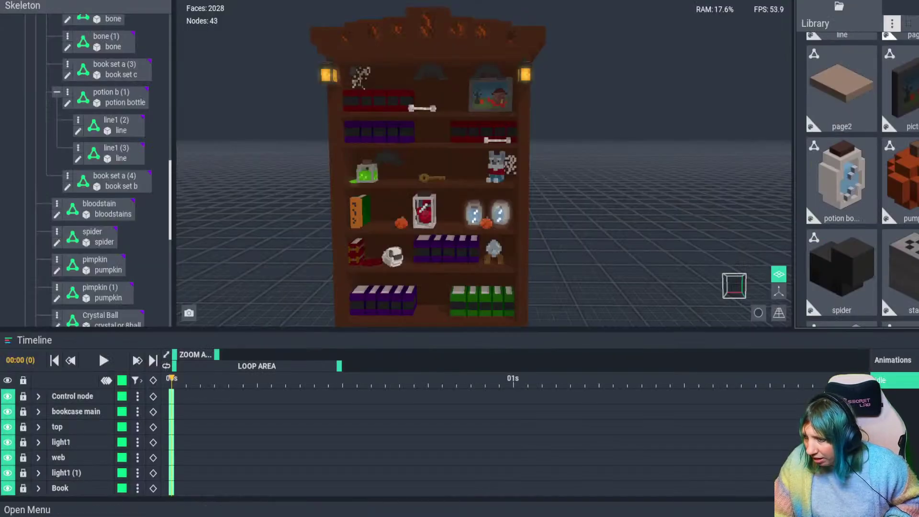
pyautogui.click(891, 23)
pyautogui.click(823, 52)
pyautogui.click(710, 157)
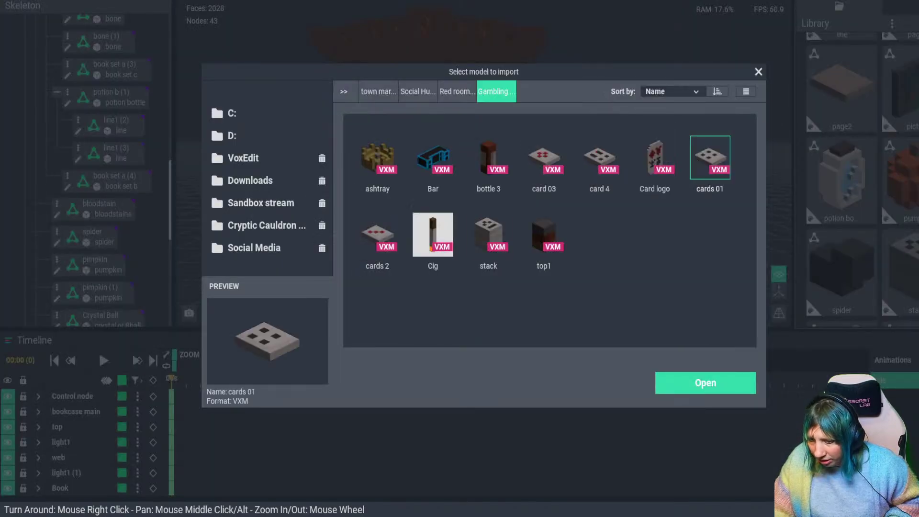
pyautogui.click(377, 235)
pyautogui.click(705, 383)
# Import the card 4 and Cig models from the Gambling folder into the library
pyautogui.click(891, 23)
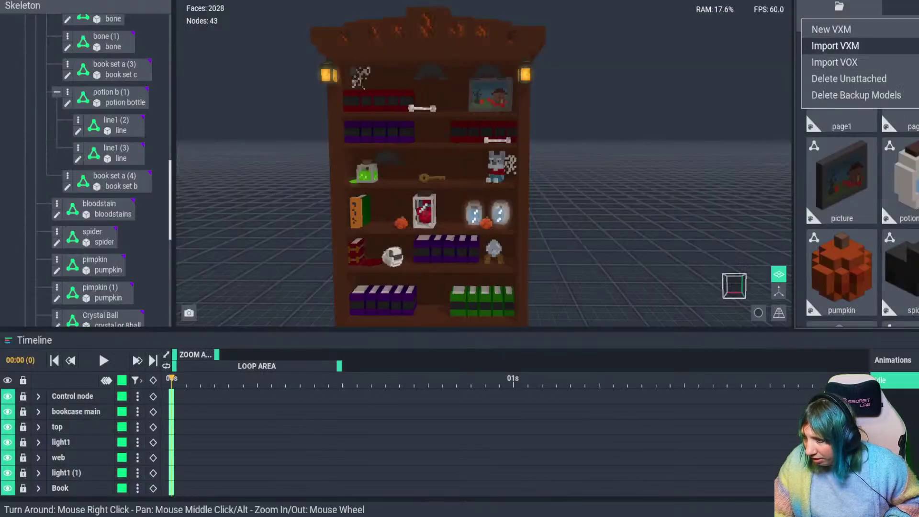
pyautogui.click(835, 46)
pyautogui.click(599, 157)
pyautogui.click(706, 383)
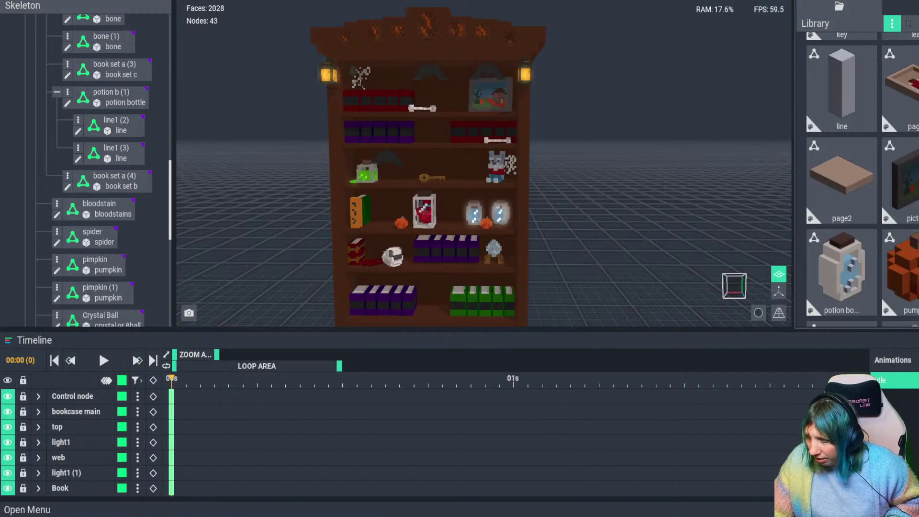
pyautogui.click(892, 23)
pyautogui.click(823, 46)
pyautogui.click(433, 234)
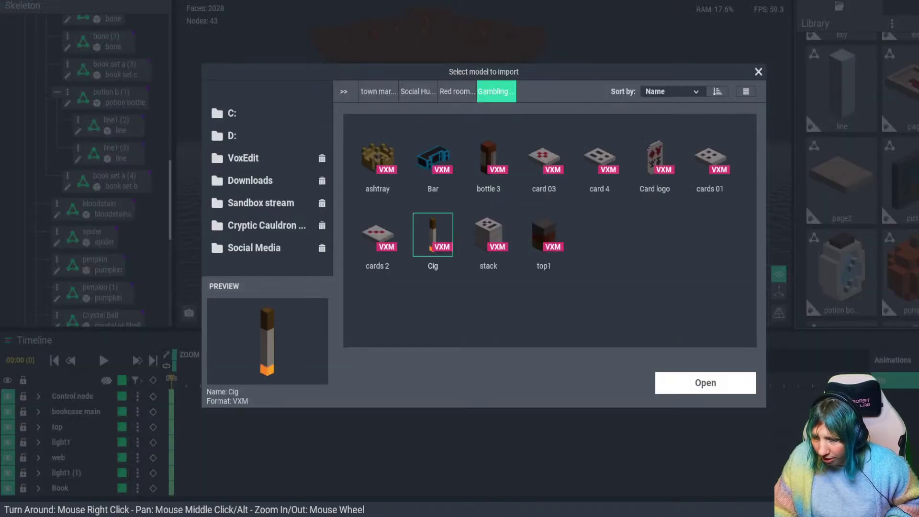
pyautogui.click(706, 383)
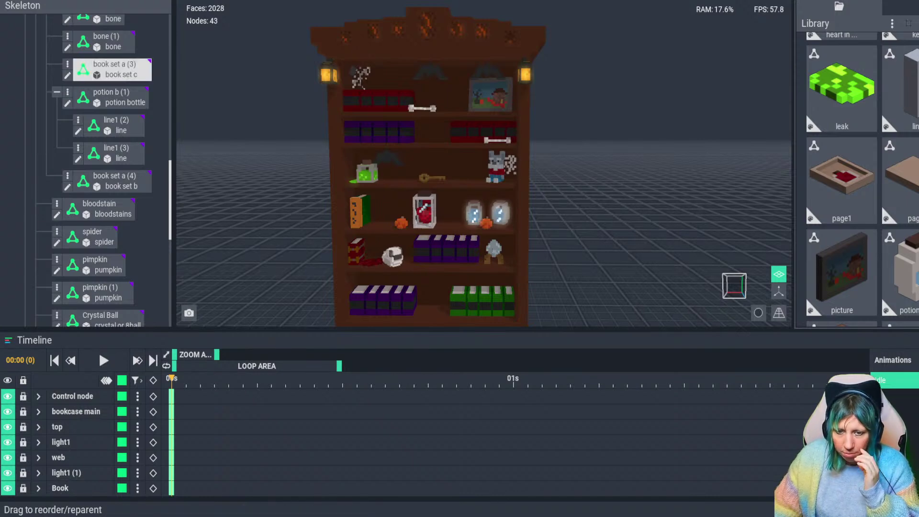
# Open the Cube Box Xmas Unit asset and examine the toys and decorations on its lower shelves
pyautogui.click(14, 1)
pyautogui.click(377, 164)
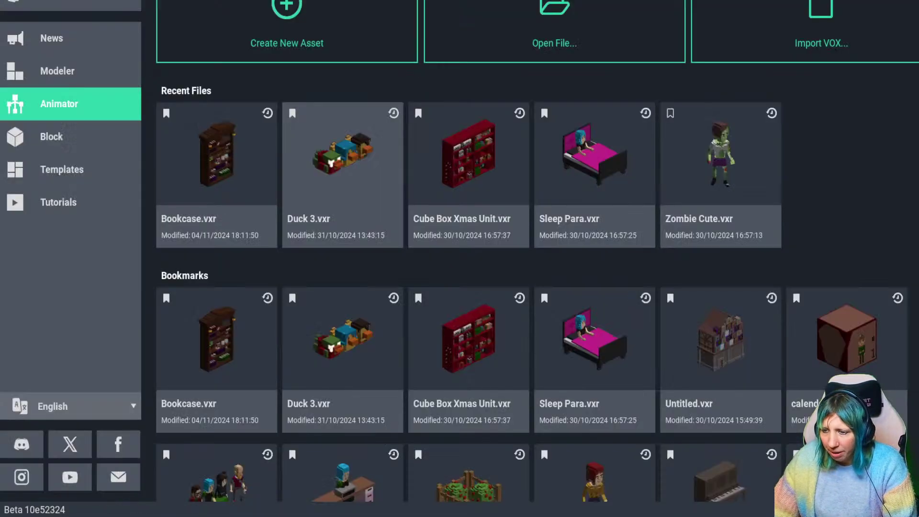
pyautogui.click(469, 338)
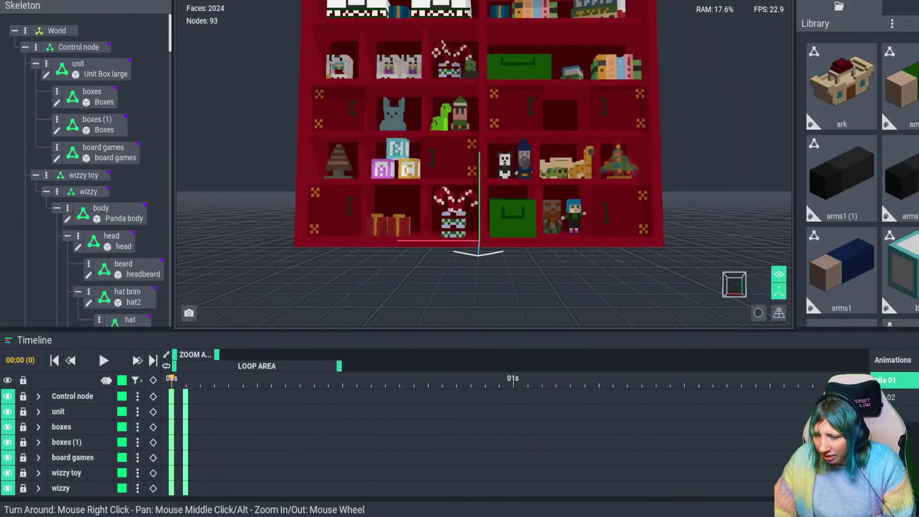
pyautogui.scroll(4, 639, 239)
pyautogui.moveTo(737, 258); pyautogui.dragTo(638, 248, button='middle')
pyautogui.scroll(5, 639, 248)
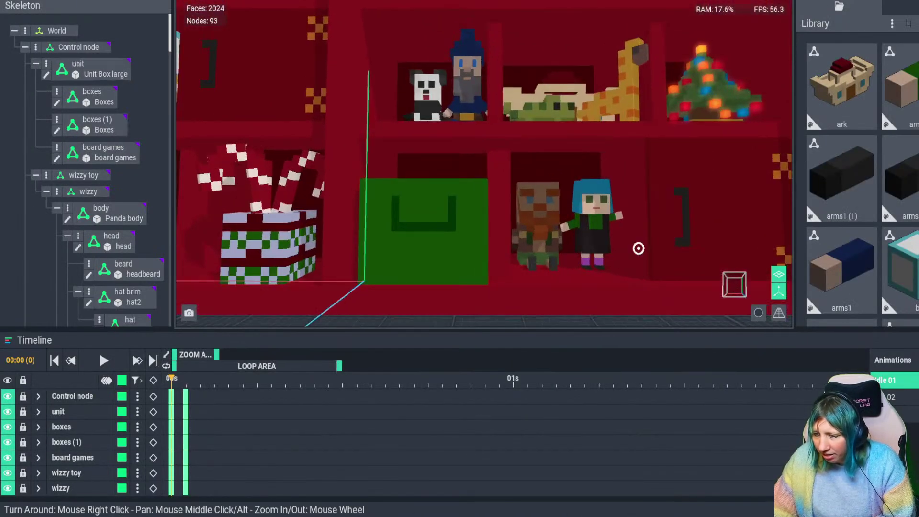
pyautogui.scroll(-8, 639, 248)
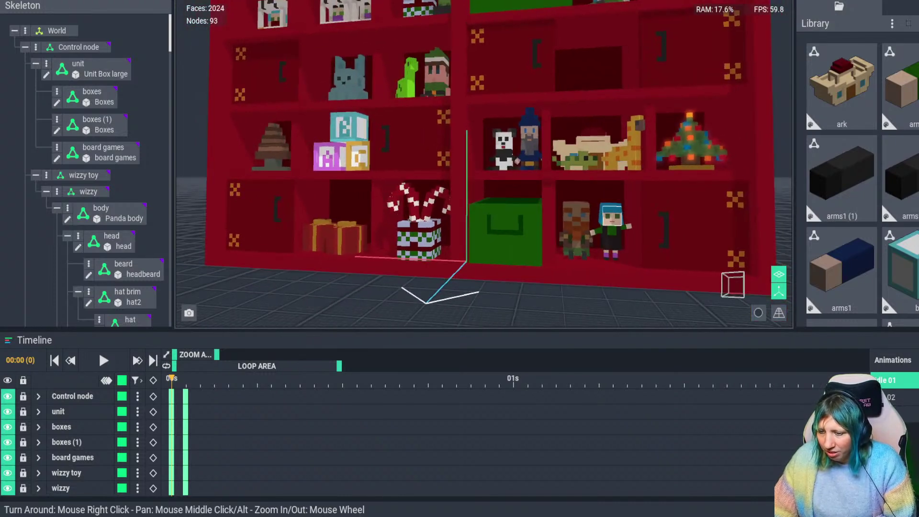
pyautogui.scroll(-4, 617, 232)
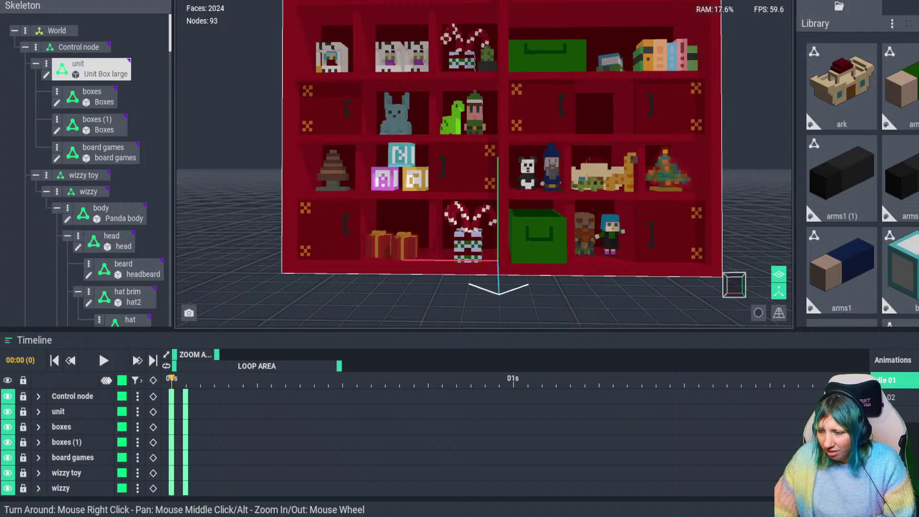
pyautogui.scroll(5, 587, 230)
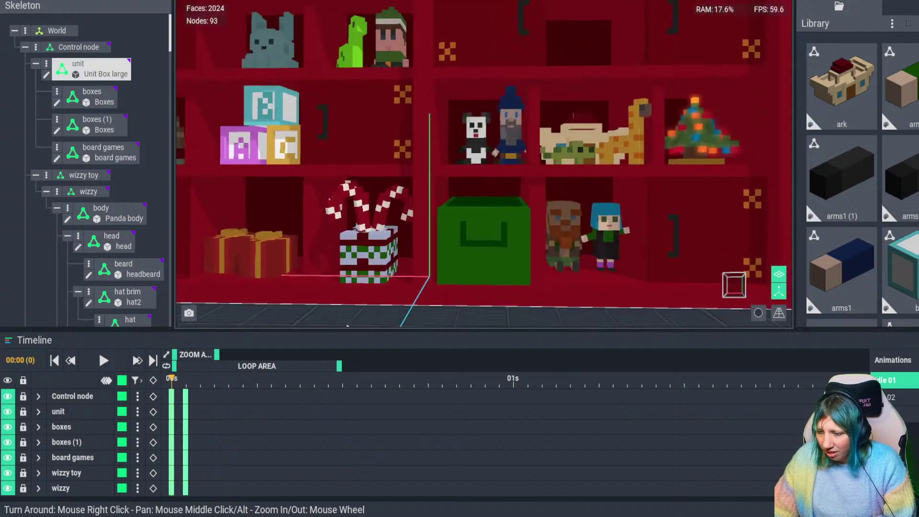
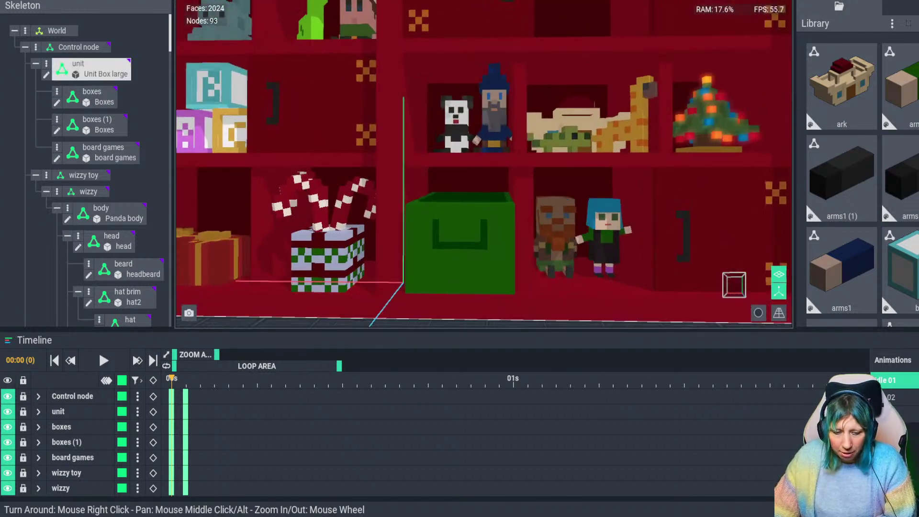
pyautogui.scroll(-5, 484, 163)
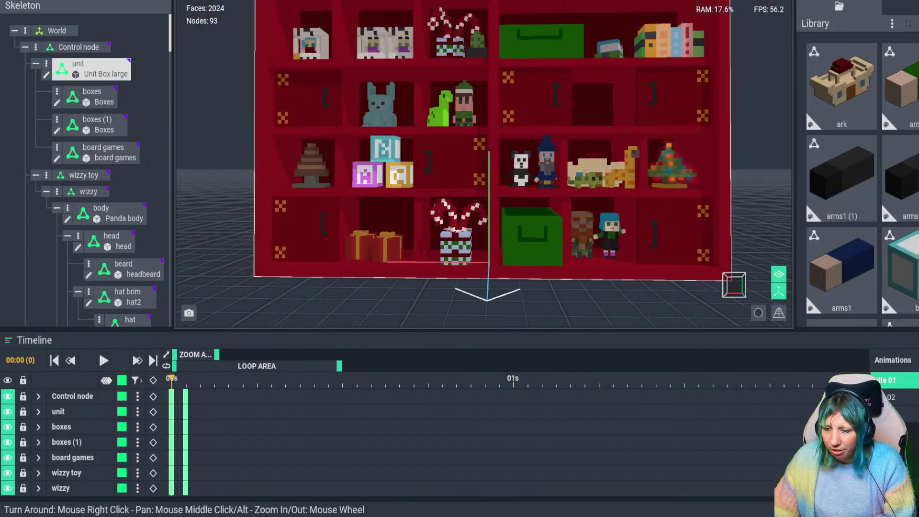
# Leave the Christmas unit and reopen the Bookcase.vxr asset
pyautogui.click(15, 1)
pyautogui.click(378, 163)
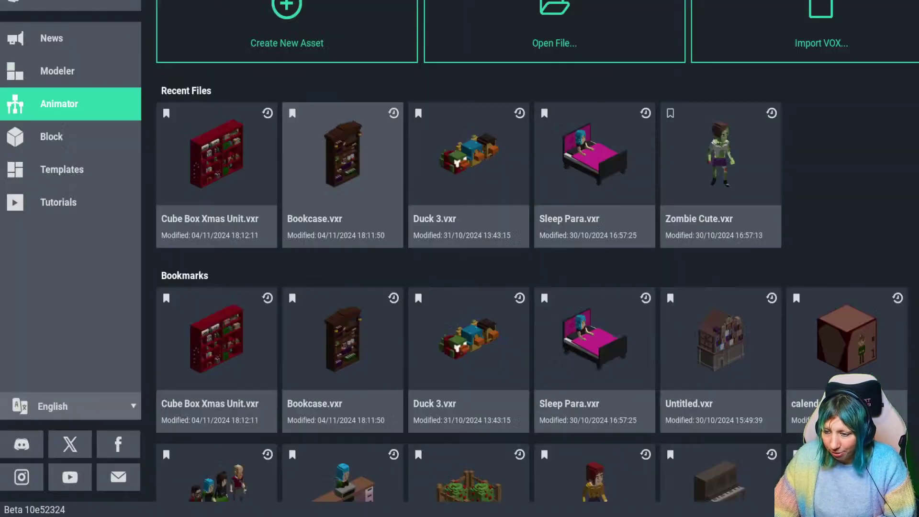
pyautogui.click(378, 164)
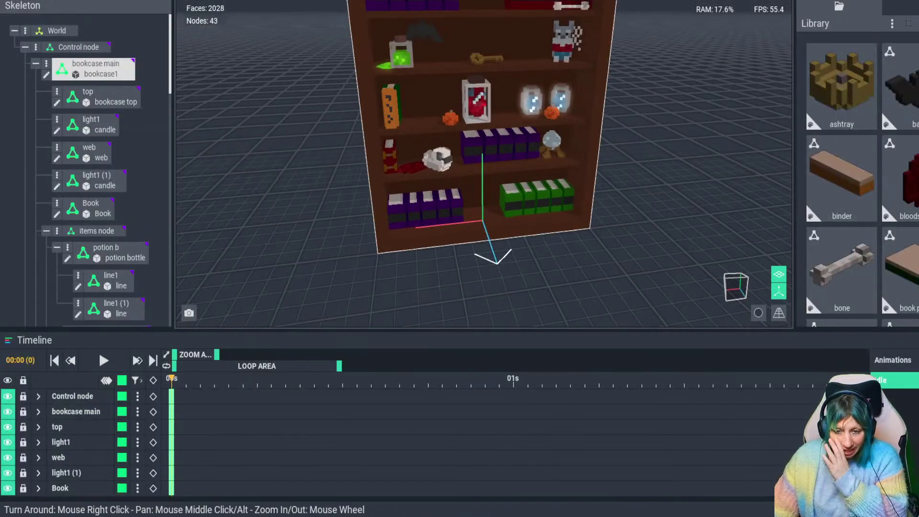
pyautogui.click(47, 64)
pyautogui.click(91, 69)
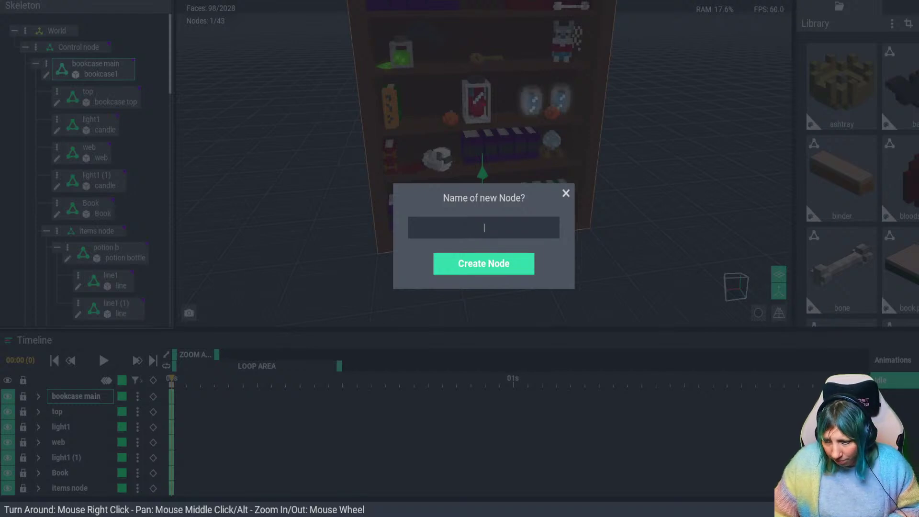
pyautogui.click(566, 193)
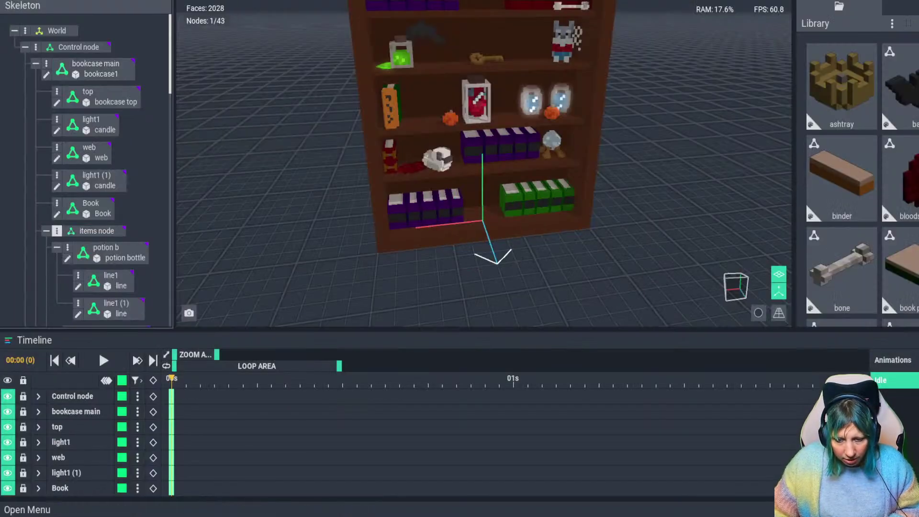
# Create a child node named ashtray node under the items node
pyautogui.click(57, 231)
pyautogui.click(96, 242)
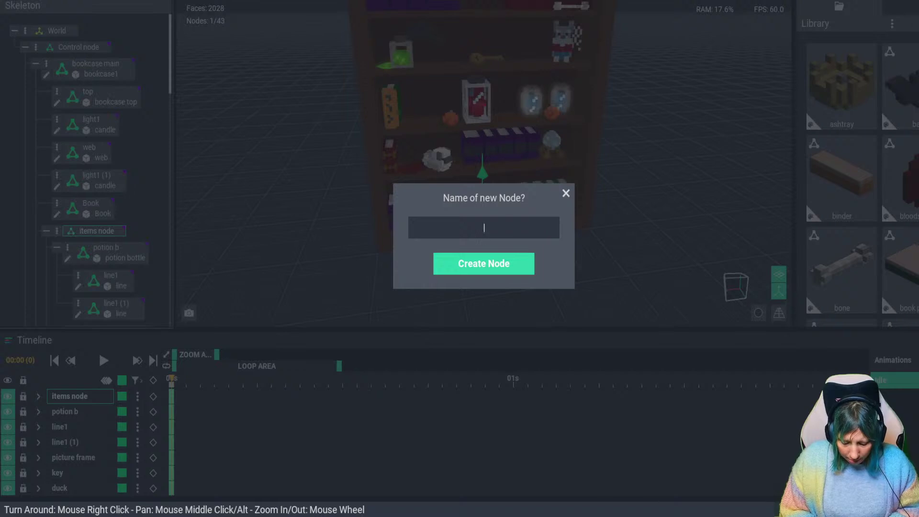
pyautogui.write('ashtray nod')
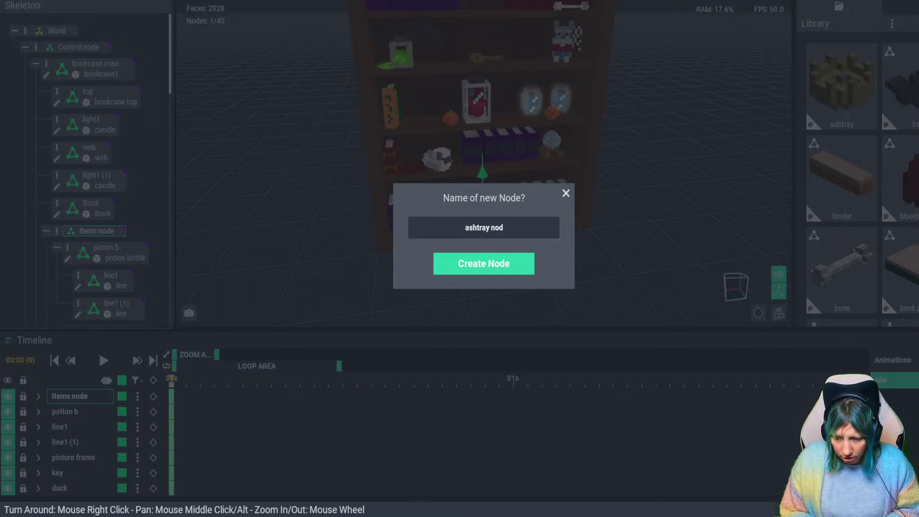
pyautogui.write('e')
pyautogui.press('Return')
# Collapse the two potion branches under the items node and add a child node named tray to ashtray node
pyautogui.scroll(-3, 95, 217)
pyautogui.click(57, 126)
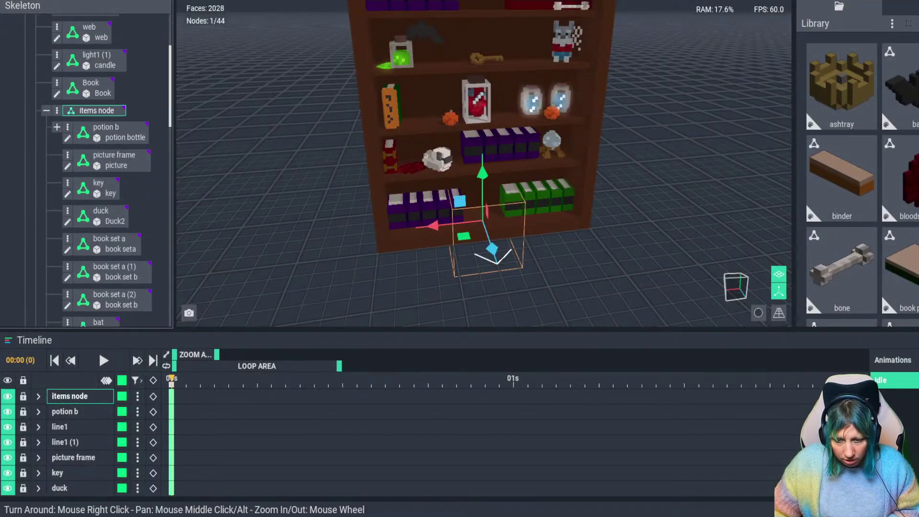
pyautogui.scroll(-6, 115, 228)
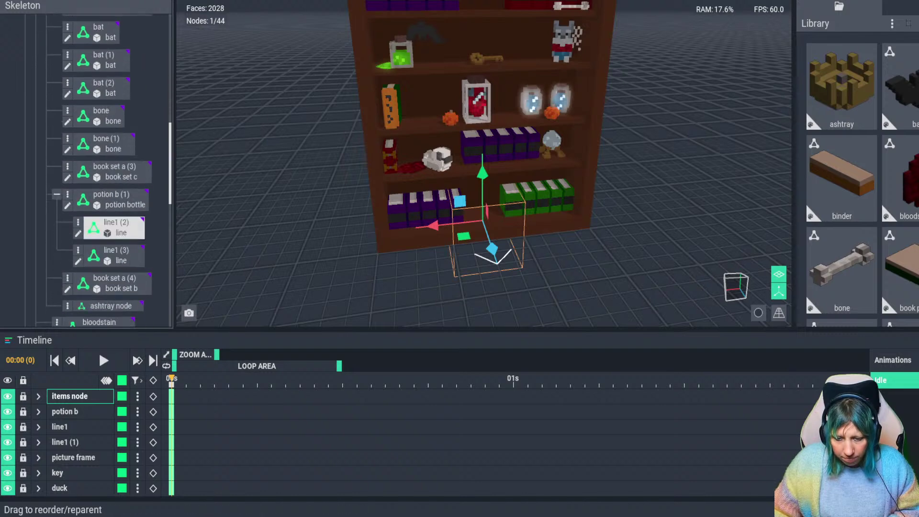
pyautogui.click(56, 194)
pyautogui.click(68, 239)
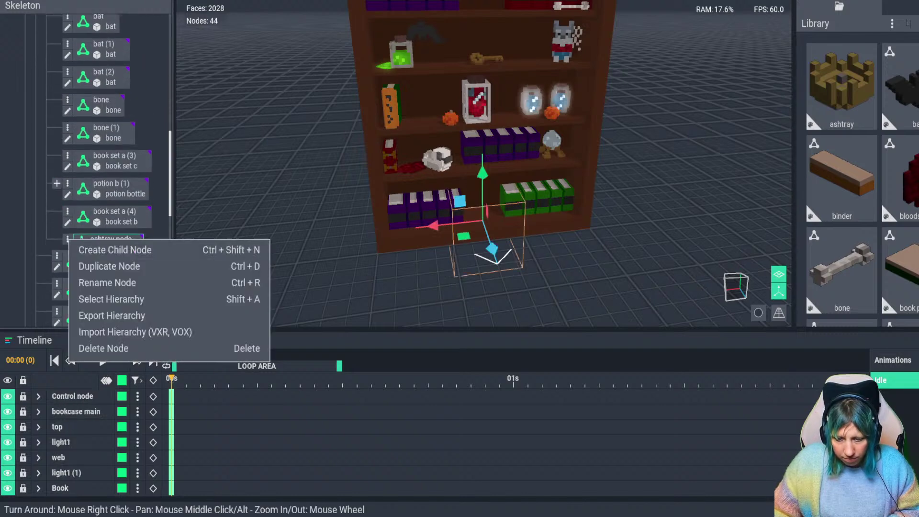
pyautogui.hotkey('ctrl', 'shift', 'n')
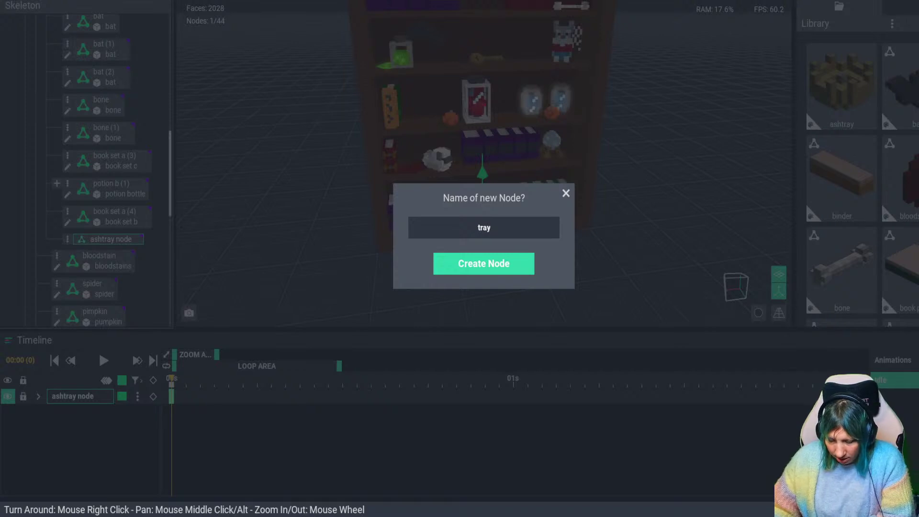
pyautogui.write('tray')
pyautogui.press('Return')
# Add a child node named cig under the tray node
pyautogui.click(78, 255)
pyautogui.hotkey('ctrl', 'shift', 'n')
pyautogui.write('c')
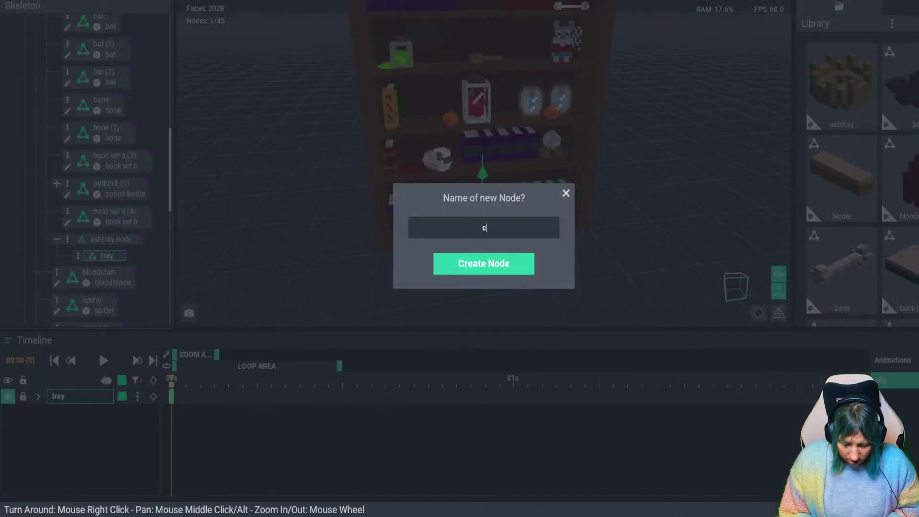
pyautogui.write('ig')
pyautogui.press('Return')
# Attach the ashtray model to the tray node and position it on the shelf between the green potion and the key
pyautogui.moveTo(841, 86); pyautogui.dragTo(110, 258)
pyautogui.moveTo(482, 172); pyautogui.dragTo(483, 45)
pyautogui.scroll(5, 468, 120)
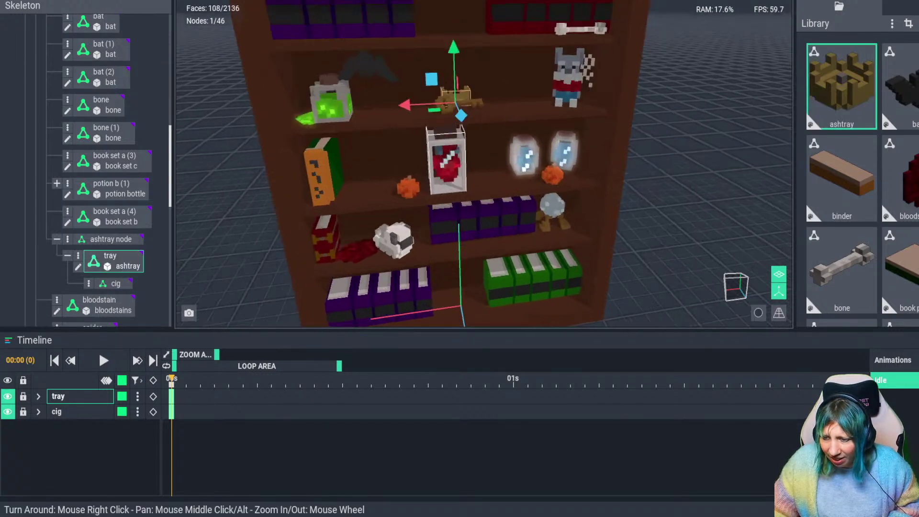
pyautogui.moveTo(468, 120); pyautogui.dragTo(410, 123)
pyautogui.moveTo(359, 113); pyautogui.dragTo(395, 131, button='right')
pyautogui.moveTo(401, 131); pyautogui.dragTo(396, 159)
# Attach the Cig model to the cig node and lean it at an angle on the ashtray's rim
pyautogui.scroll(-10, 841, 178)
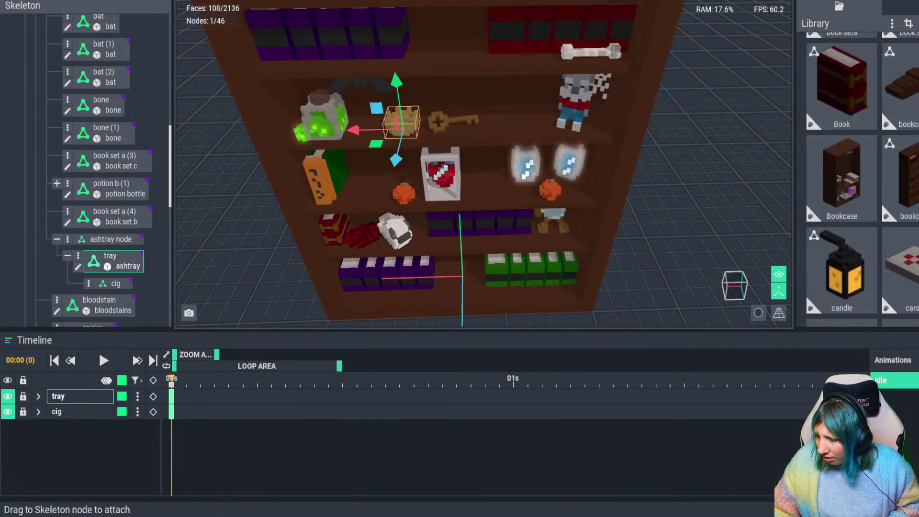
pyautogui.moveTo(841, 86); pyautogui.dragTo(116, 286)
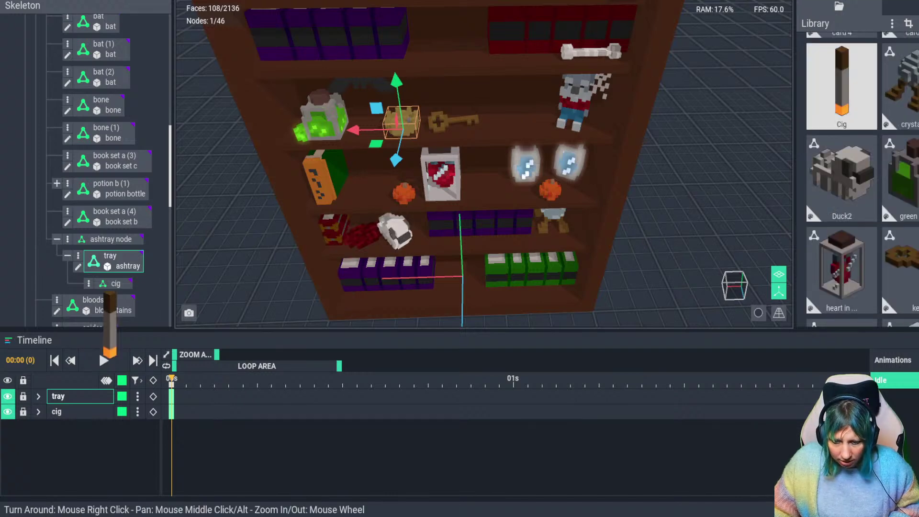
pyautogui.scroll(3, 399, 125)
pyautogui.scroll(5, 401, 125)
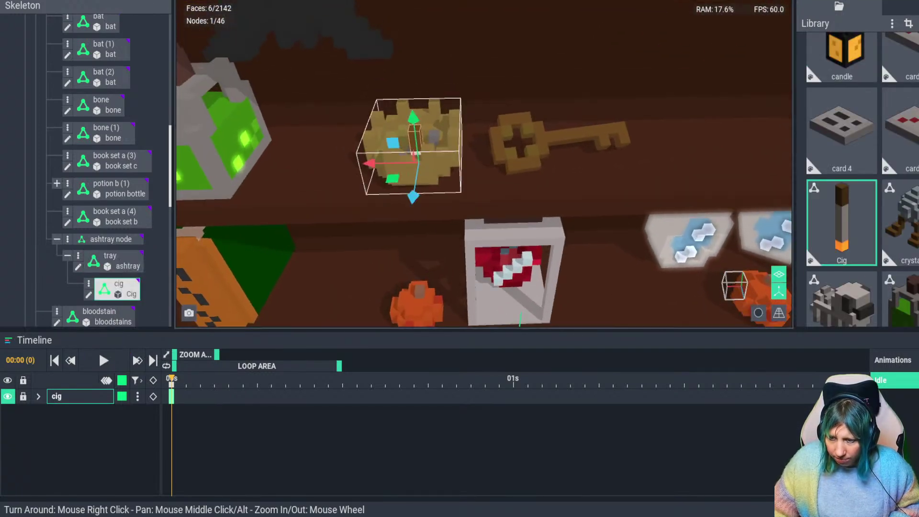
pyautogui.moveTo(408, 107); pyautogui.dragTo(349, 97)
pyautogui.press('w')
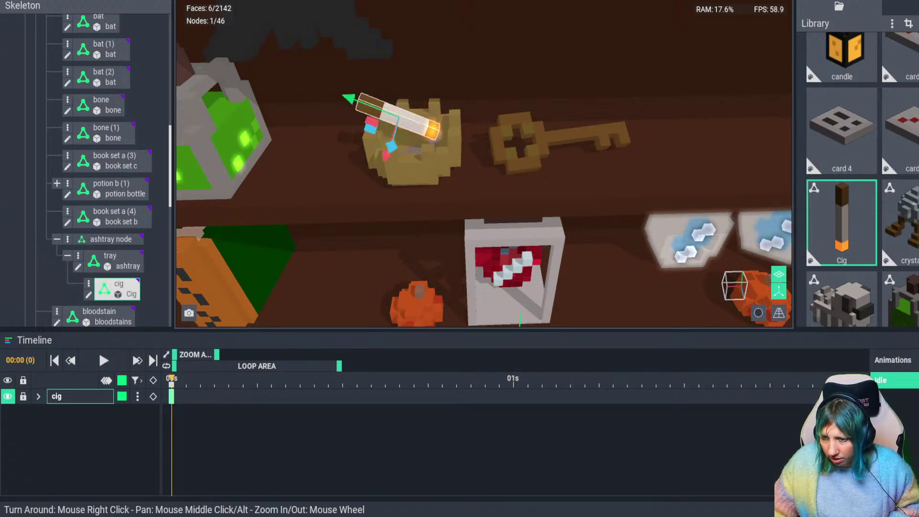
pyautogui.moveTo(386, 154); pyautogui.dragTo(370, 170)
pyautogui.moveTo(341, 118); pyautogui.dragTo(336, 116)
pyautogui.moveTo(329, 177); pyautogui.dragTo(328, 176, button='right')
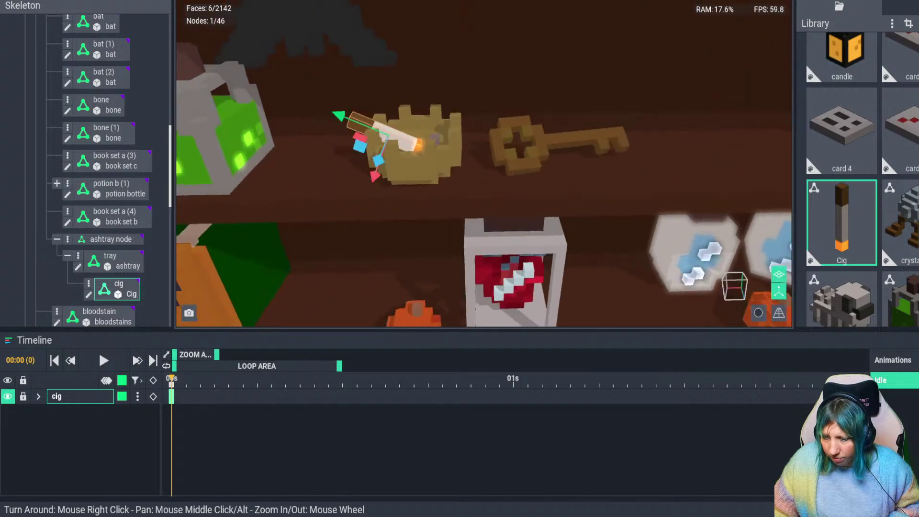
# Collapse the items node and create a child node named card node under bookcase main
pyautogui.scroll(-3, 328, 178)
pyautogui.scroll(-3, 328, 178)
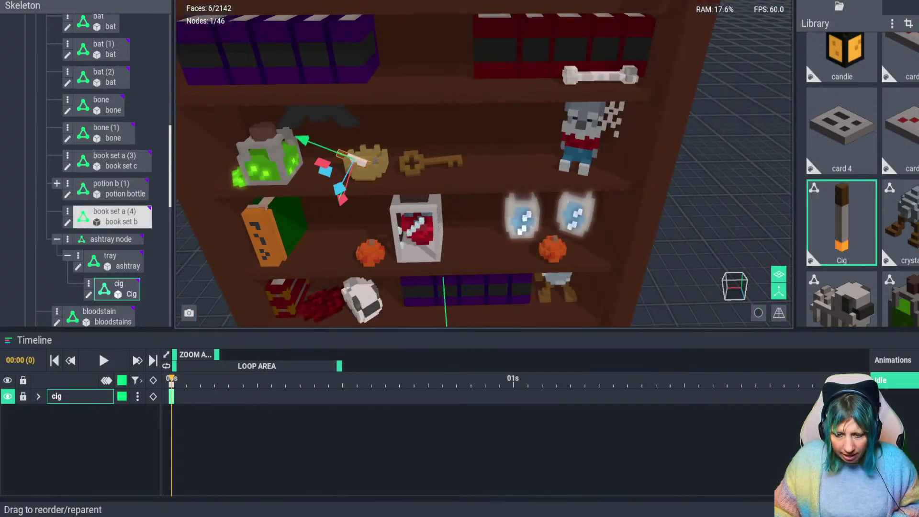
pyautogui.scroll(3, 110, 230)
pyautogui.scroll(3, 110, 236)
pyautogui.scroll(10, 57, 214)
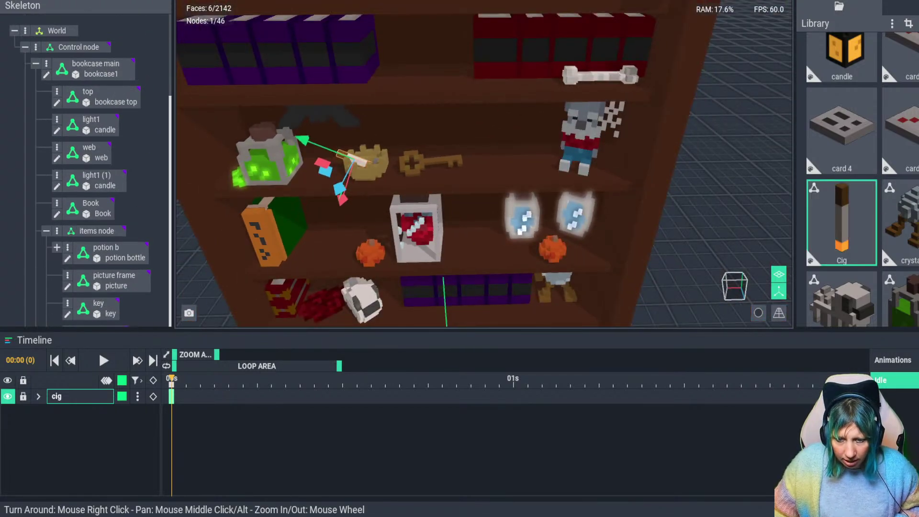
pyautogui.click(57, 230)
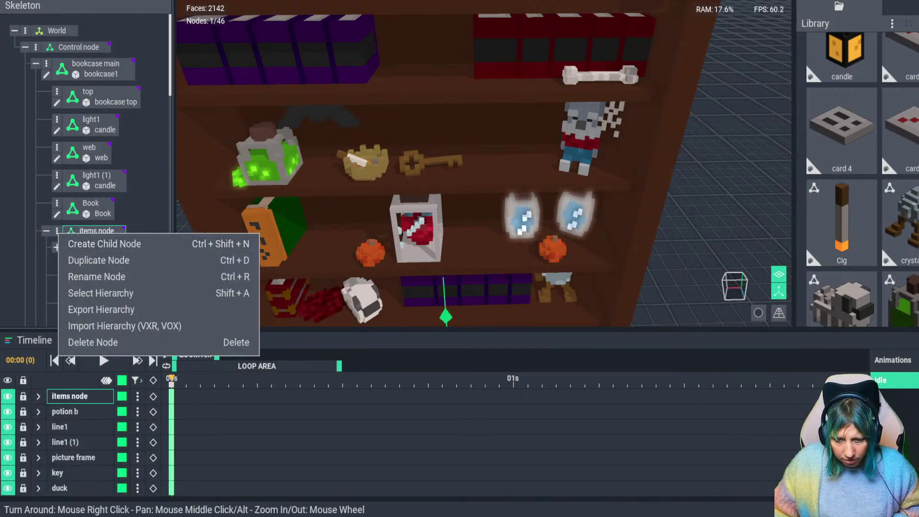
pyautogui.click(57, 231)
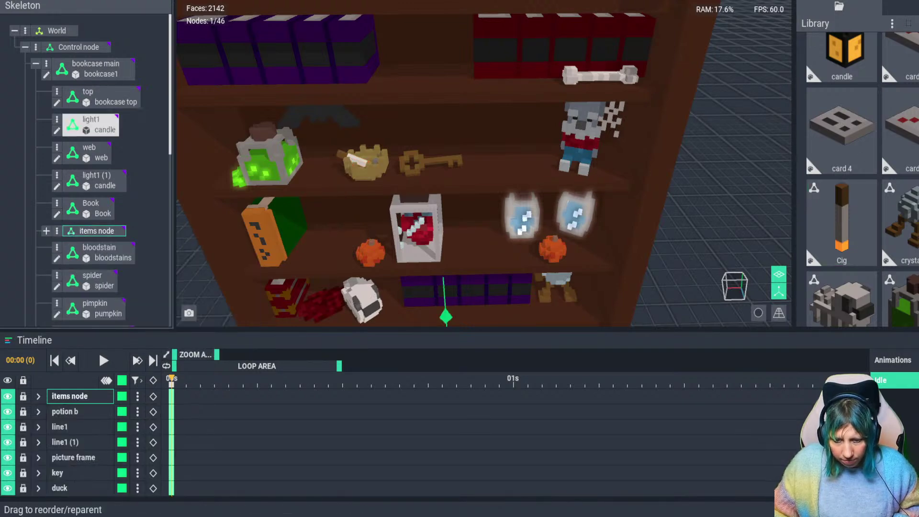
pyautogui.click(46, 63)
pyautogui.click(91, 76)
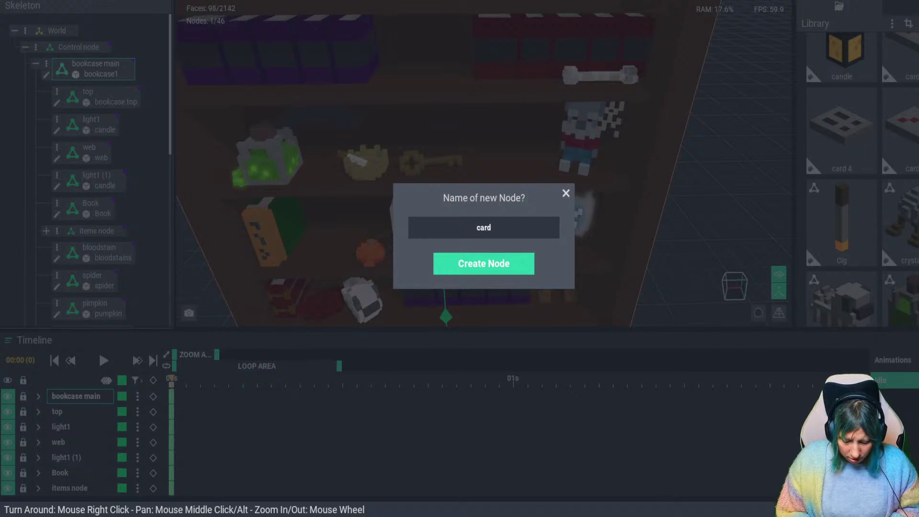
pyautogui.press('Return')
# Add a child node named pack under the card node
pyautogui.scroll(-5, 86, 167)
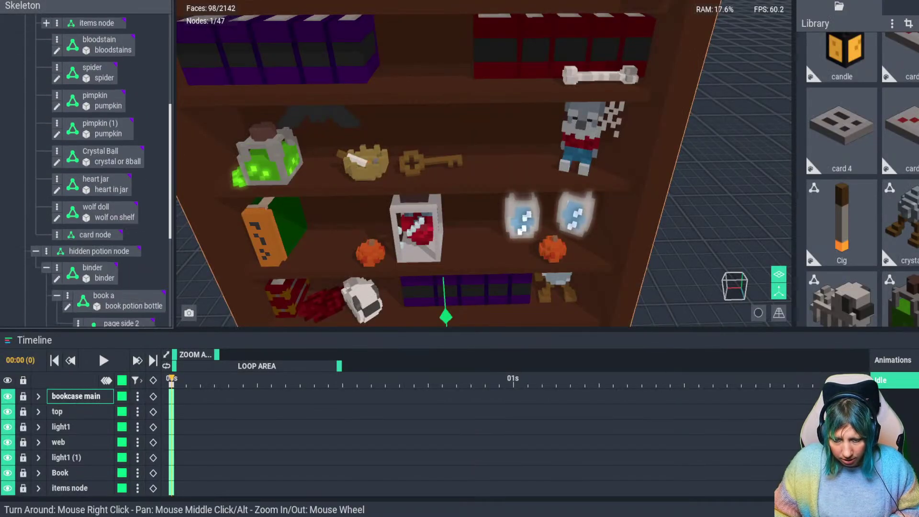
pyautogui.click(56, 235)
pyautogui.click(91, 245)
pyautogui.write('pac')
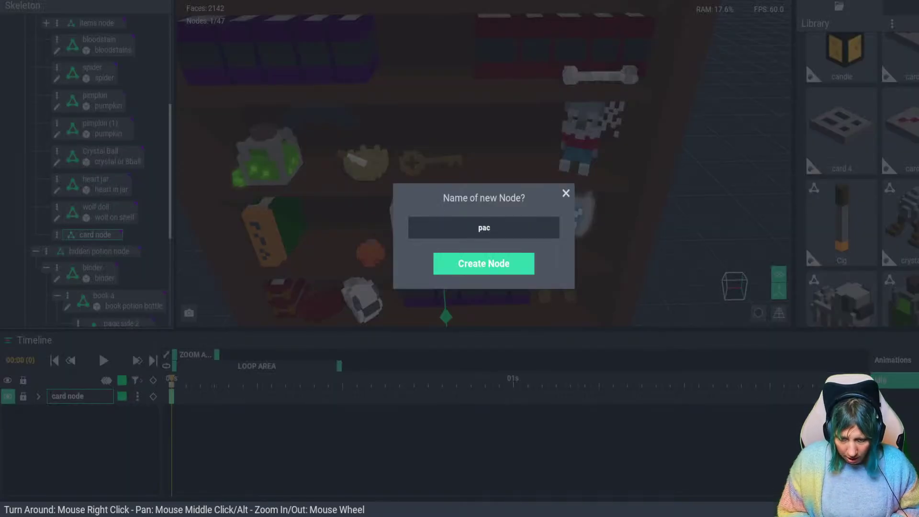
pyautogui.write('k')
pyautogui.press('Return')
pyautogui.click(67, 251)
pyautogui.click(96, 243)
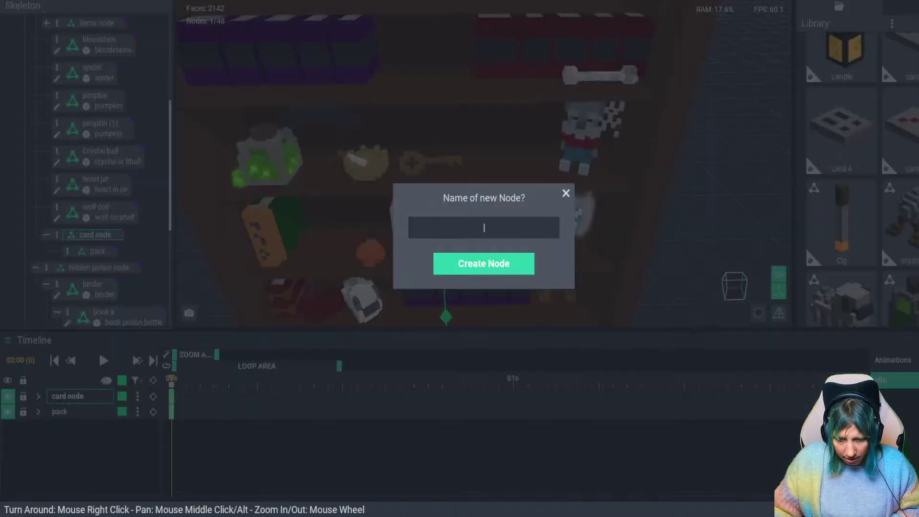
pyautogui.click(566, 193)
# Add a child node named c1 under the card node
pyautogui.click(57, 234)
pyautogui.click(91, 245)
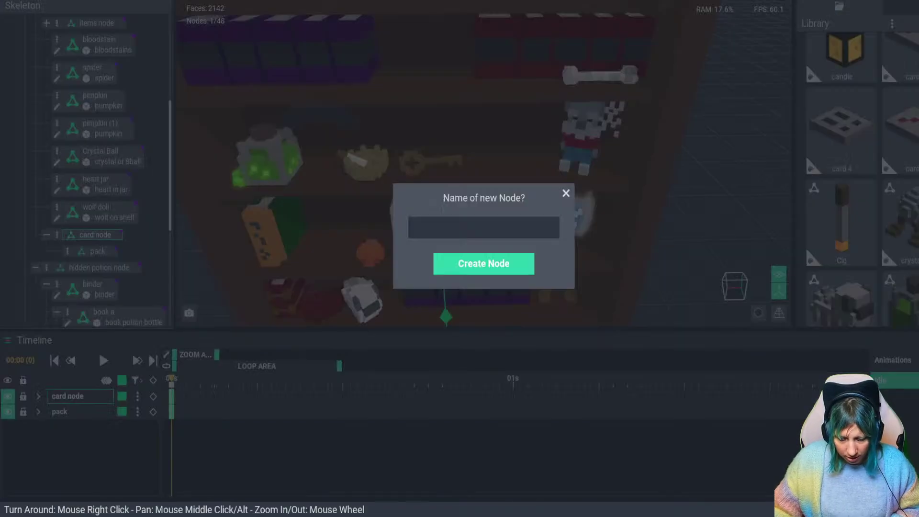
pyautogui.write('c1')
pyautogui.press('Return')
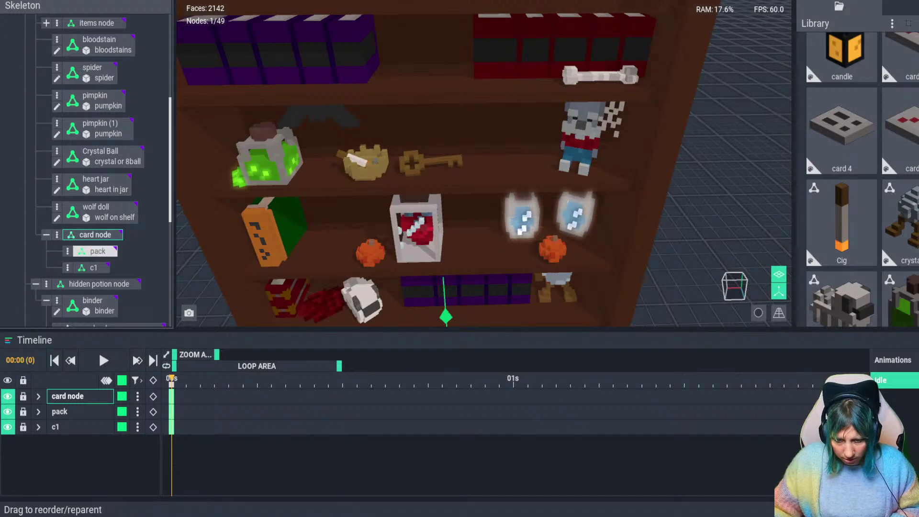
# Add two more child nodes named c2 and c3 under the card node
pyautogui.click(56, 234)
pyautogui.click(91, 241)
pyautogui.write('c')
pyautogui.write('2')
pyautogui.press('Return')
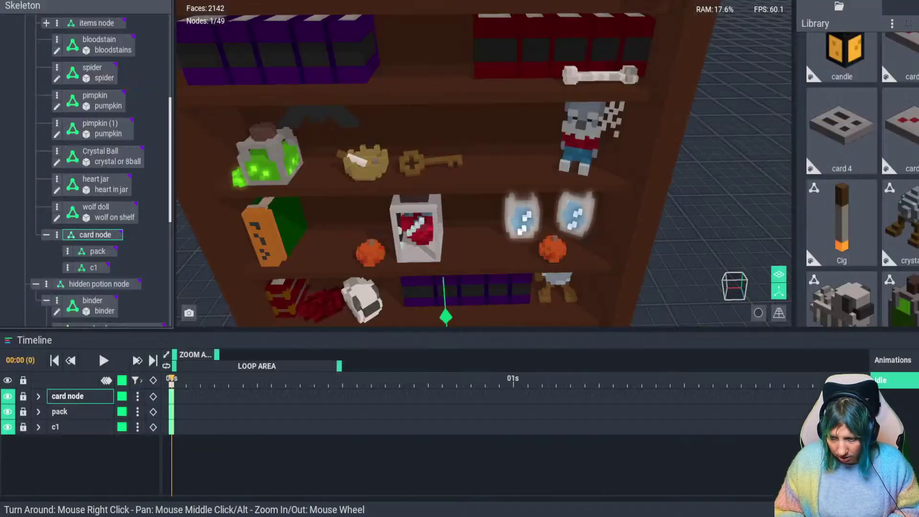
pyautogui.click(56, 235)
pyautogui.click(91, 244)
pyautogui.write('c')
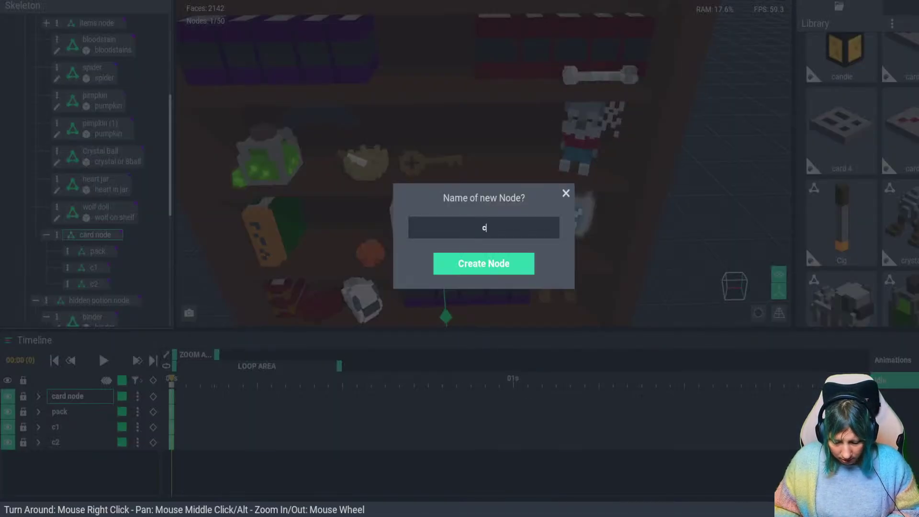
pyautogui.write('3')
pyautogui.press('Return')
# Attach the card 4, cards 2, card 03 and stack models to the c1, c2, c3 and pack nodes respectively
pyautogui.scroll(1, 842, 172)
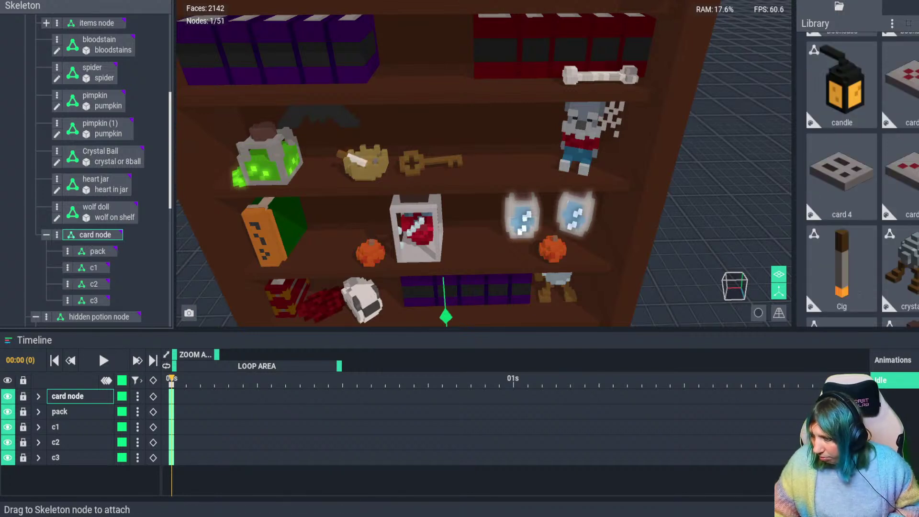
pyautogui.moveTo(899, 177); pyautogui.dragTo(96, 285)
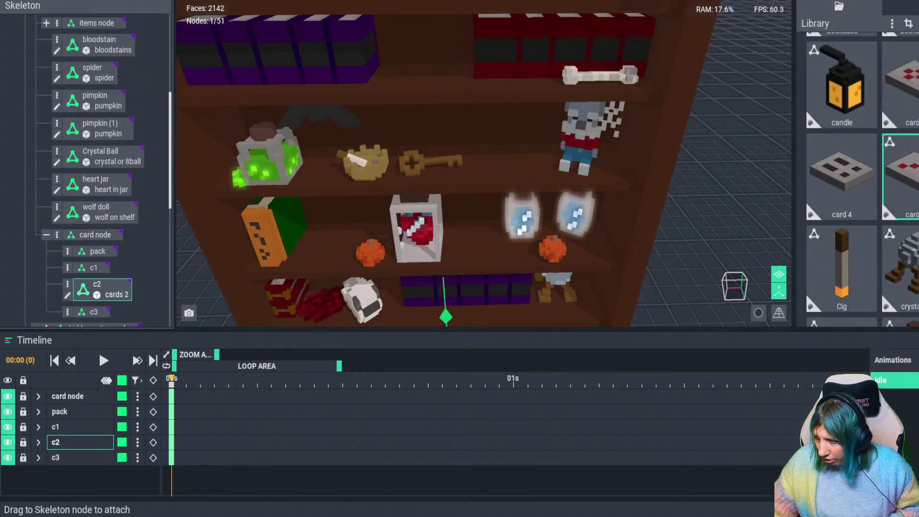
pyautogui.moveTo(899, 87); pyautogui.dragTo(98, 316)
pyautogui.moveTo(841, 177); pyautogui.dragTo(98, 272)
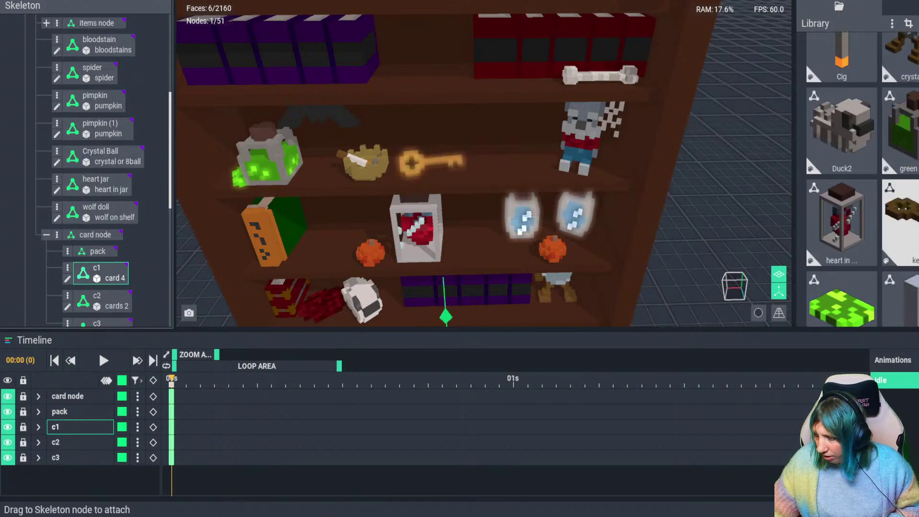
pyautogui.scroll(-10, 856, 191)
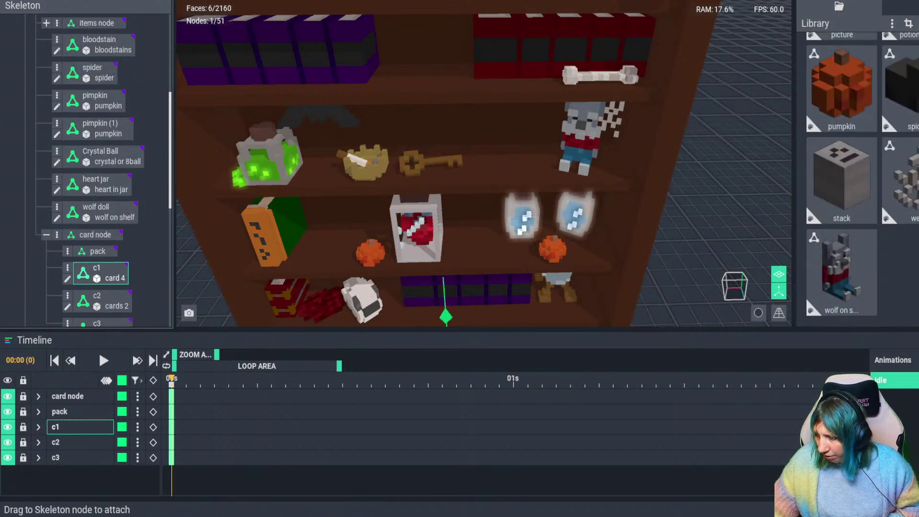
pyautogui.moveTo(841, 177); pyautogui.dragTo(98, 253)
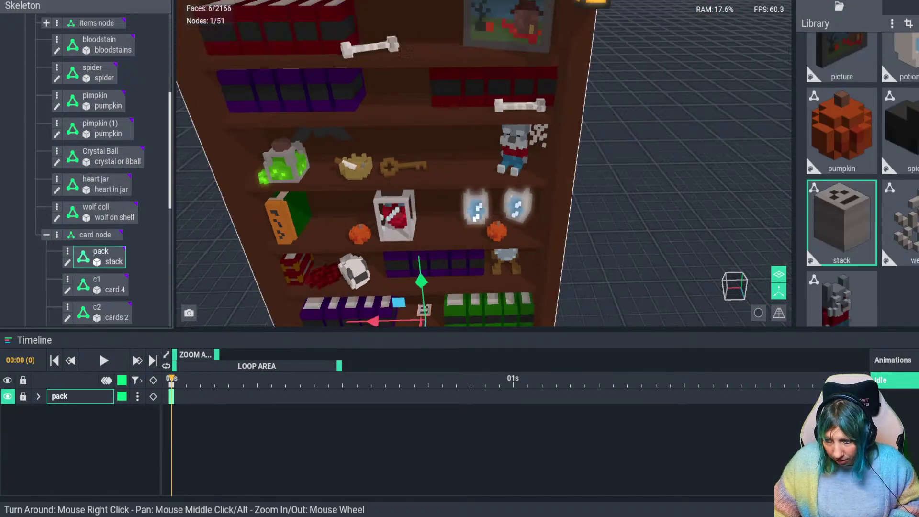
# Position the card stack on the key's shelf, just beside the wolf doll
pyautogui.moveTo(421, 281); pyautogui.dragTo(396, 45)
pyautogui.moveTo(396, 46)
pyautogui.mouseDown(button='middle')
pyautogui.moveTo(376, 161)
pyautogui.moveTo(369, 107)
pyautogui.moveTo(391, 38)
pyautogui.mouseUp(button='middle')
pyautogui.scroll(-2, 376, 161)
pyautogui.moveTo(404, 46); pyautogui.dragTo(410, 88)
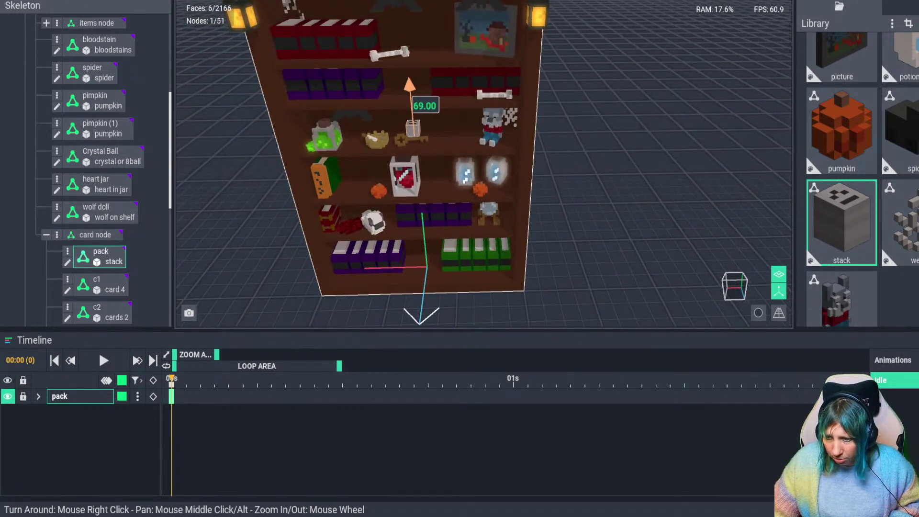
pyautogui.moveTo(371, 137); pyautogui.dragTo(420, 138)
pyautogui.scroll(4, 363, 148)
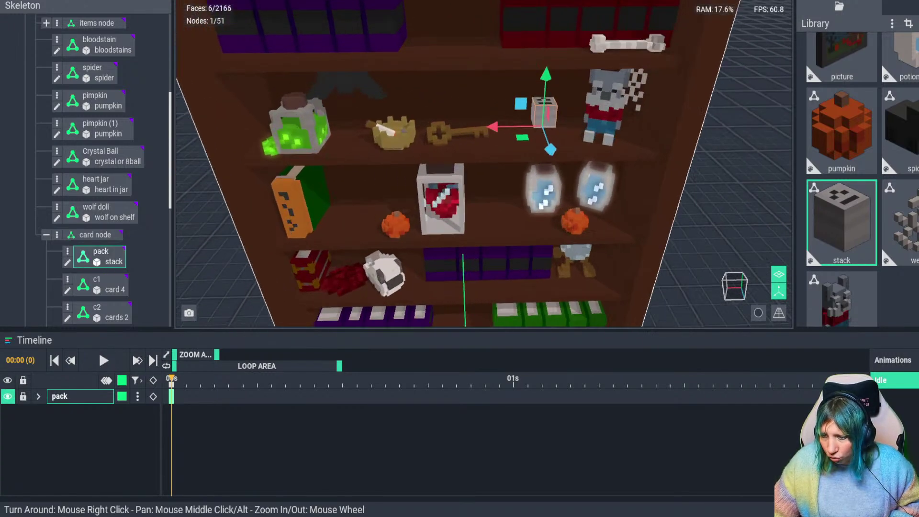
pyautogui.moveTo(356, 145); pyautogui.dragTo(278, 156, button='middle')
pyautogui.scroll(3, 279, 157)
pyautogui.moveTo(585, 153); pyautogui.dragTo(591, 170)
# Place the c1 card flat on the shelf between the key and the card stack, turned slightly about its vertical axis
pyautogui.click(100, 284)
pyautogui.scroll(-3, 287, 173)
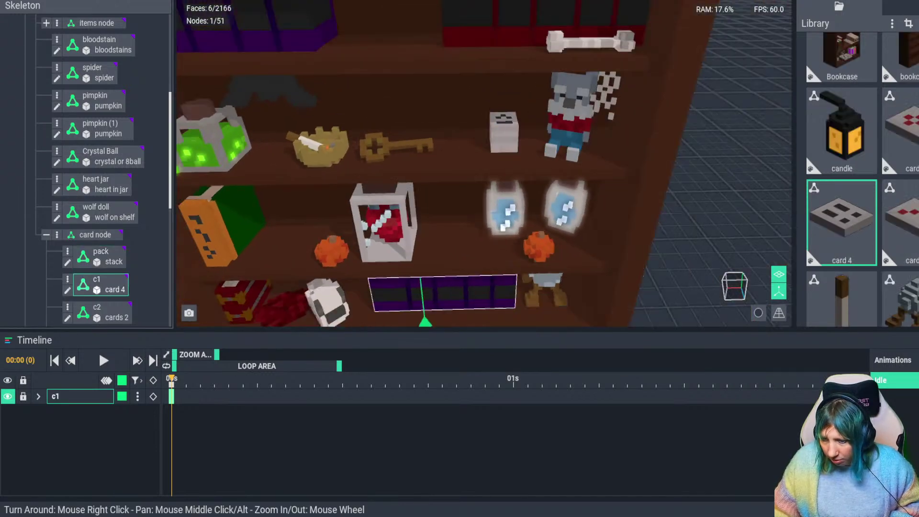
pyautogui.moveTo(424, 317); pyautogui.dragTo(397, 79)
pyautogui.moveTo(358, 129); pyautogui.dragTo(418, 129)
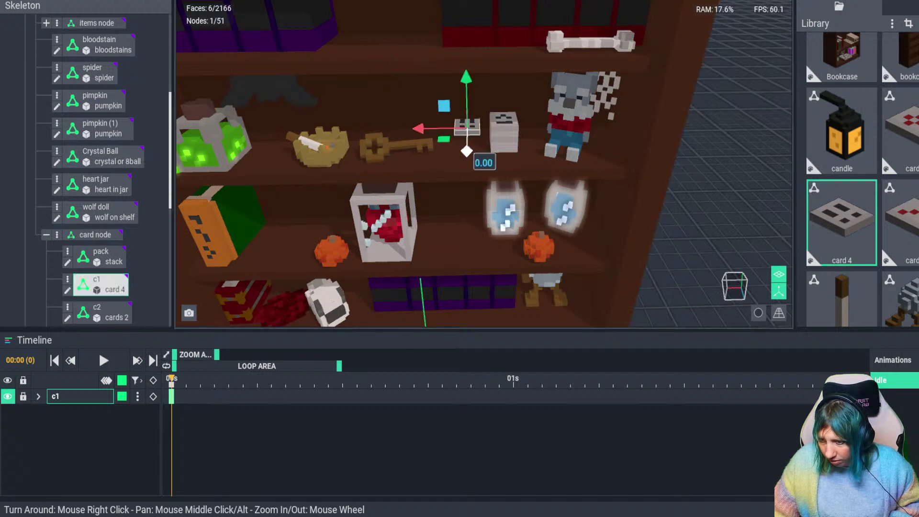
pyautogui.moveTo(466, 154); pyautogui.dragTo(466, 170)
pyautogui.moveTo(466, 96); pyautogui.dragTo(466, 104)
pyautogui.moveTo(478, 191); pyautogui.dragTo(476, 165, button='right')
pyautogui.scroll(3, 476, 163)
pyautogui.press('e')
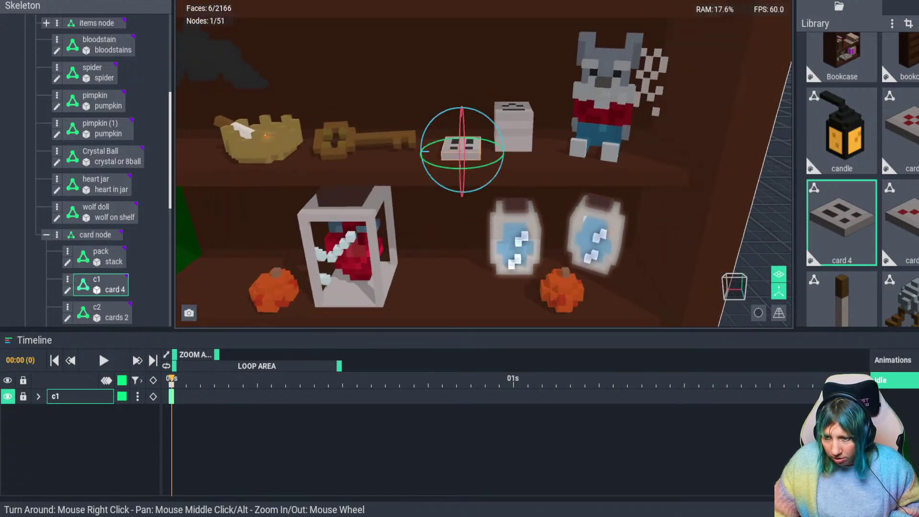
pyautogui.moveTo(462, 168); pyautogui.dragTo(493, 173)
# Try to raise the c2 card toward the key's shelf and undo the accidental move of the bookcase
pyautogui.click(103, 312)
pyautogui.scroll(-6, 454, 192)
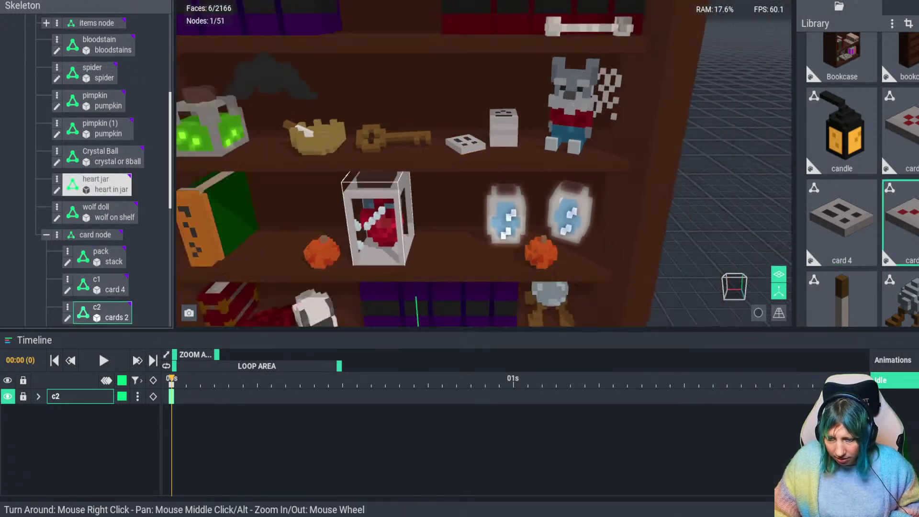
pyautogui.press('w')
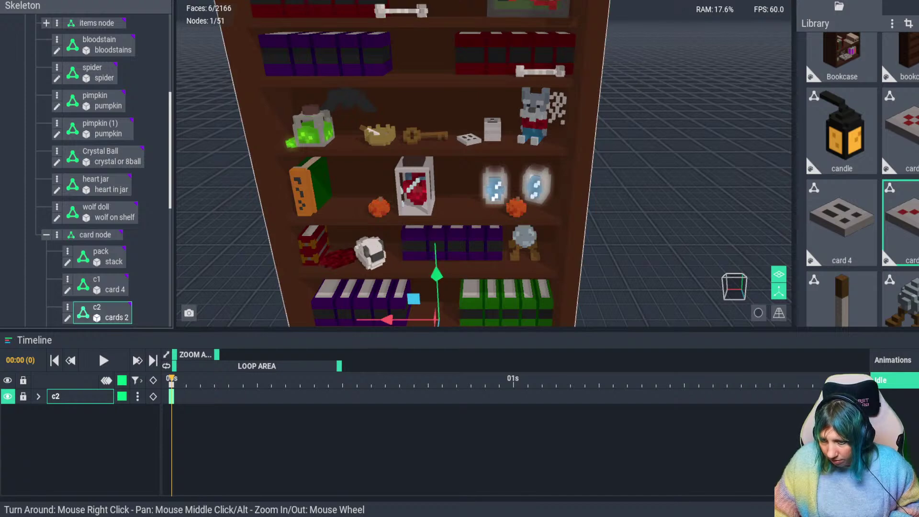
pyautogui.click(442, 269)
pyautogui.moveTo(436, 275); pyautogui.dragTo(440, 177)
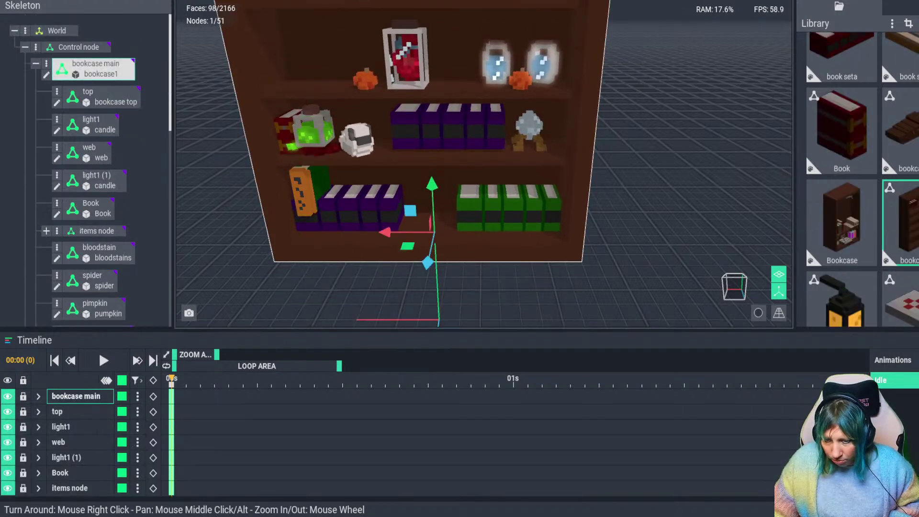
pyautogui.hotkey('ctrl', 'z')
pyautogui.click(468, 139)
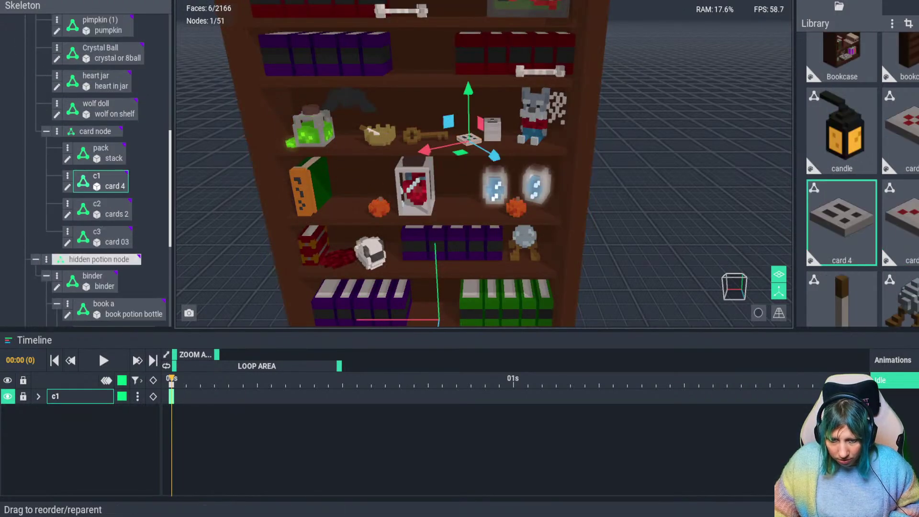
# Place card c2 on the shelf between the heart jar and the glowing potion bottles and rotate it slightly
pyautogui.click(103, 209)
pyautogui.moveTo(436, 268); pyautogui.dragTo(446, 134)
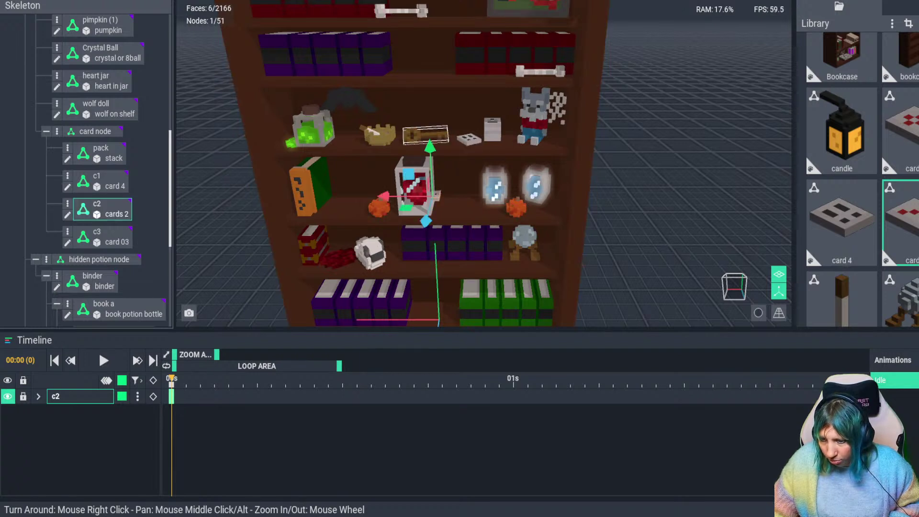
pyautogui.moveTo(385, 193); pyautogui.dragTo(419, 199)
pyautogui.moveTo(459, 222)
pyautogui.mouseDown()
pyautogui.moveTo(458, 231)
pyautogui.moveTo(447, 225)
pyautogui.mouseUp()
pyautogui.click(459, 2)
# Stack card c3 on top of card c1 beside the card pack and turn it at a slight angle
pyautogui.click(107, 237)
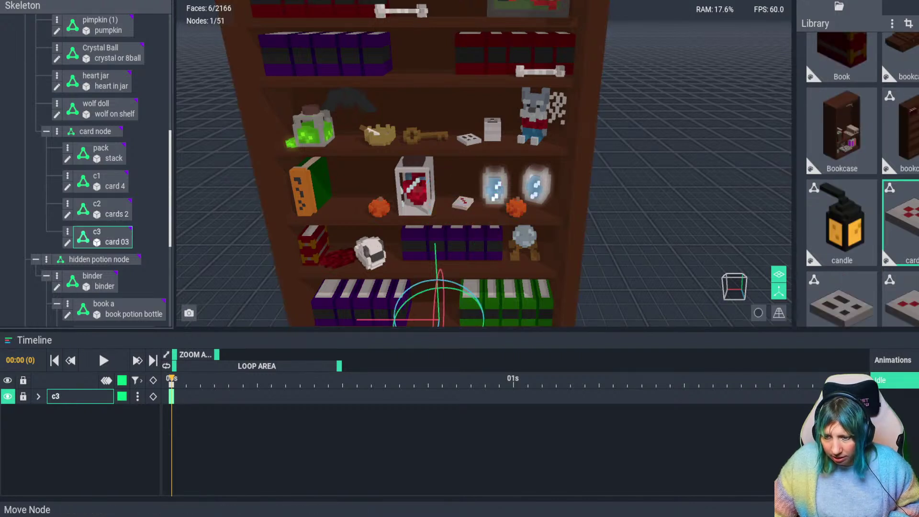
pyautogui.click(438, 2)
pyautogui.moveTo(436, 262); pyautogui.dragTo(424, 80)
pyautogui.moveTo(382, 130); pyautogui.dragTo(426, 134)
pyautogui.moveTo(472, 147); pyautogui.dragTo(471, 147)
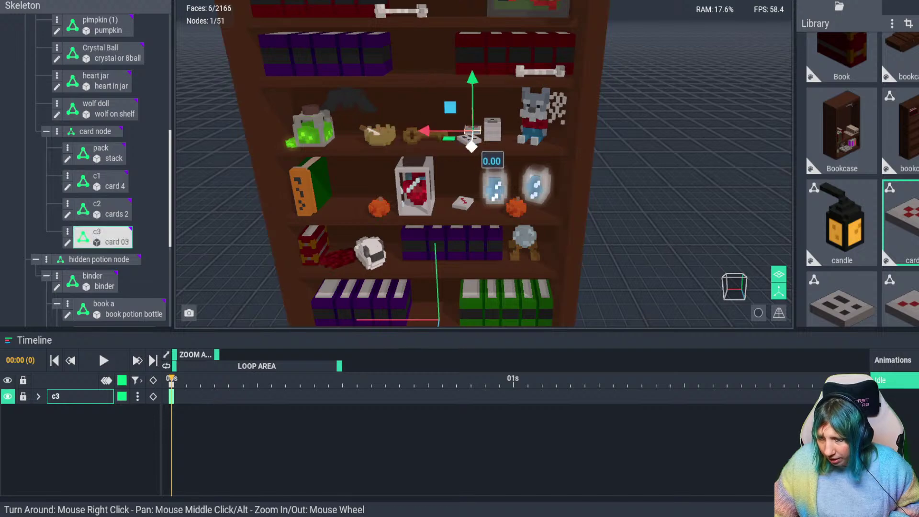
pyautogui.scroll(6, 471, 144)
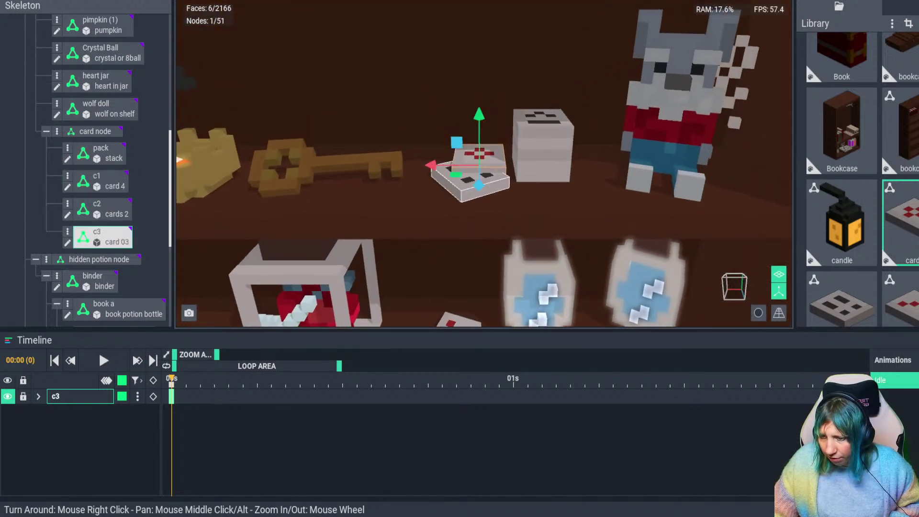
pyautogui.moveTo(479, 119); pyautogui.dragTo(479, 109)
pyautogui.press('r')
pyautogui.moveTo(488, 176); pyautogui.dragTo(487, 175)
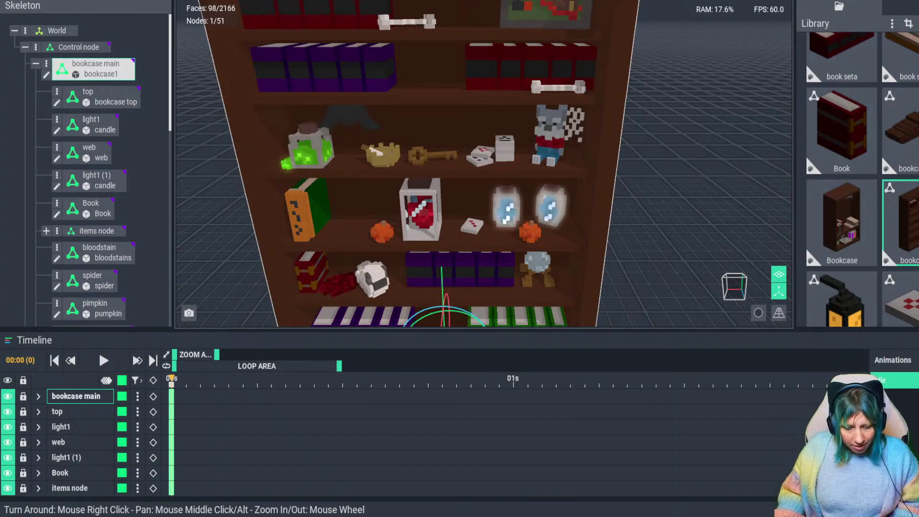
# Deselect the bookcase and hide the origin axes in the viewport
pyautogui.scroll(-5, 506, 205)
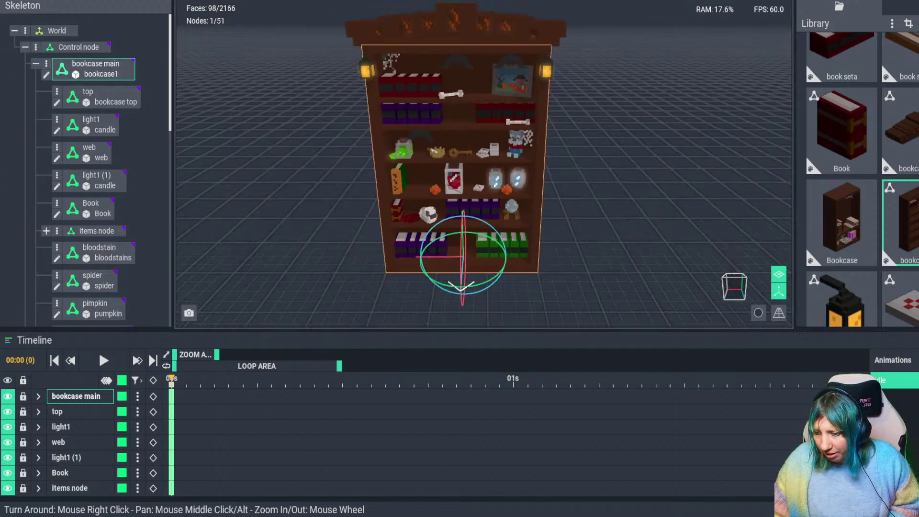
pyautogui.click(583, 184)
pyautogui.moveTo(500, 192); pyautogui.dragTo(488, 152, button='right')
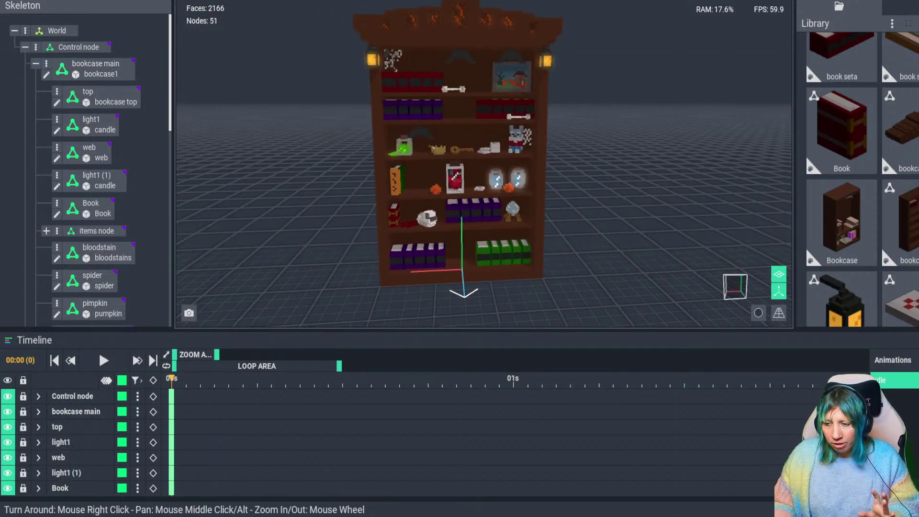
pyautogui.click(779, 291)
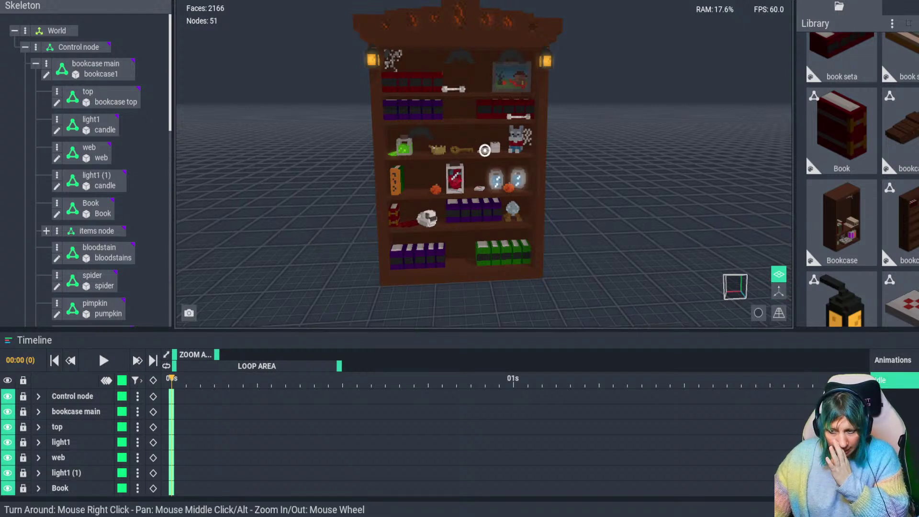
pyautogui.moveTo(497, 143); pyautogui.dragTo(504, 110, button='right')
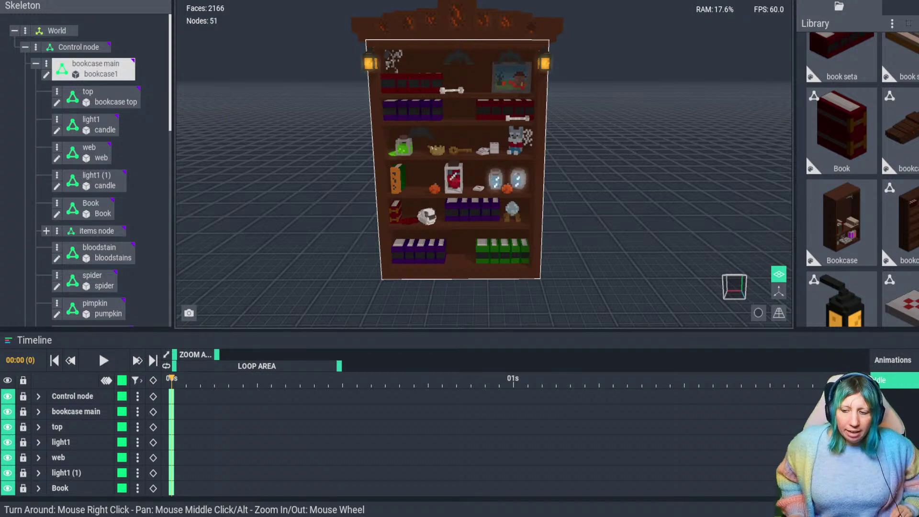
# Move the pumpkin beside the heart jar closer to the orange book on the same shelf and deselect it
pyautogui.scroll(5, 442, 190)
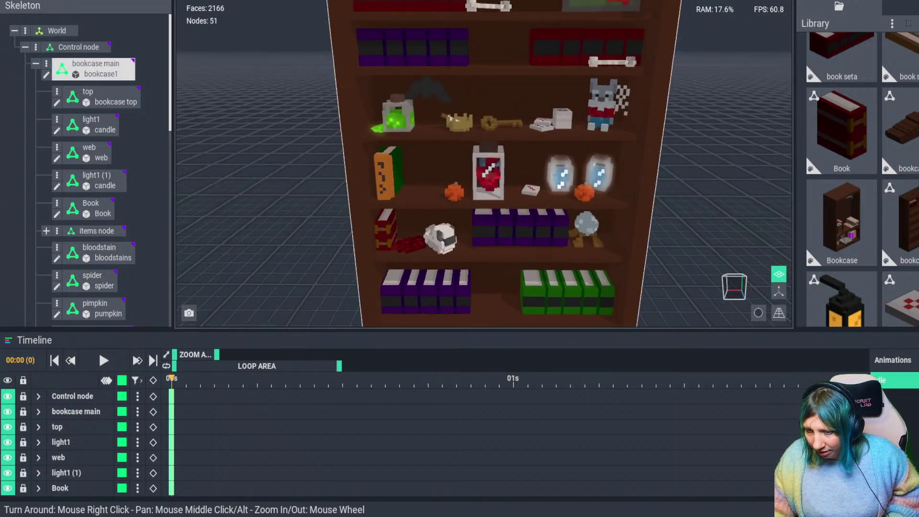
pyautogui.click(452, 191)
pyautogui.press('w')
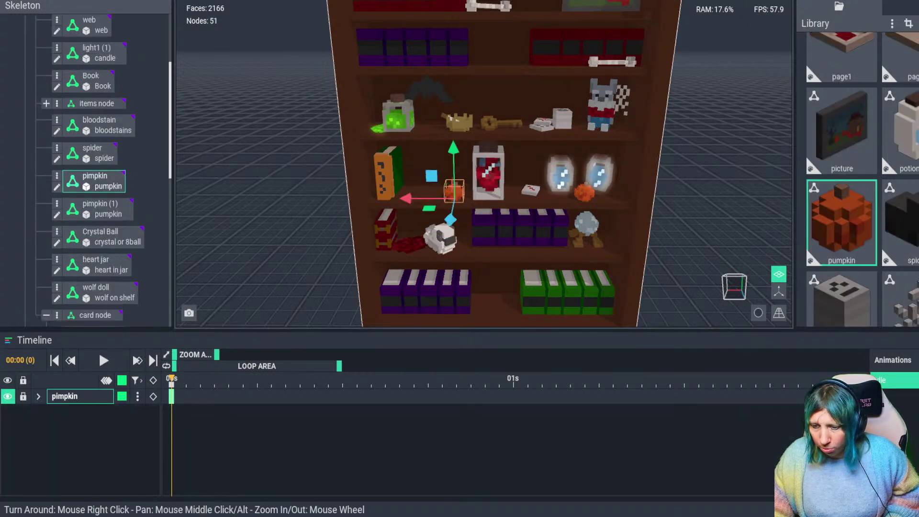
pyautogui.moveTo(411, 198); pyautogui.dragTo(425, 215)
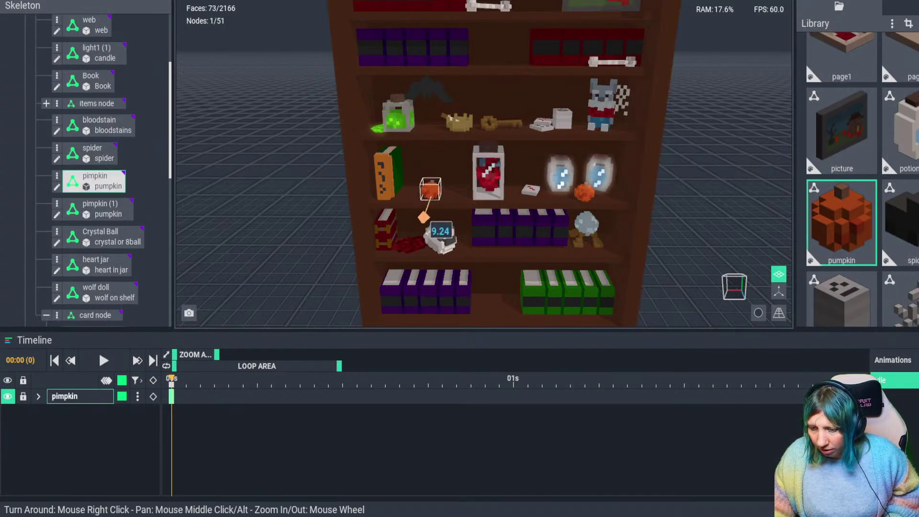
pyautogui.click(296, 215)
# Rename the Idle animation to "Idle 01" and move the playhead to frame 2
pyautogui.scroll(-5, 438, 191)
pyautogui.scroll(-3, 468, 158)
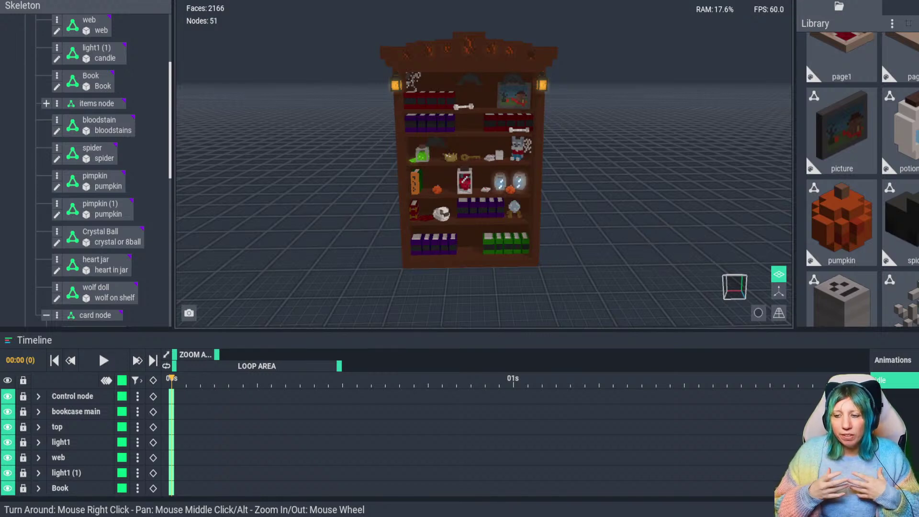
pyautogui.moveTo(474, 190); pyautogui.dragTo(442, 190, button='right')
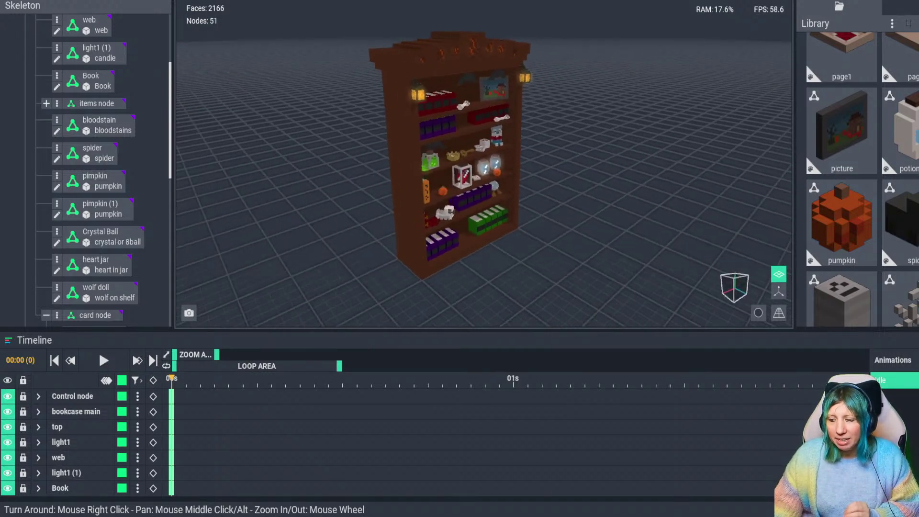
pyautogui.rightClick(889, 380)
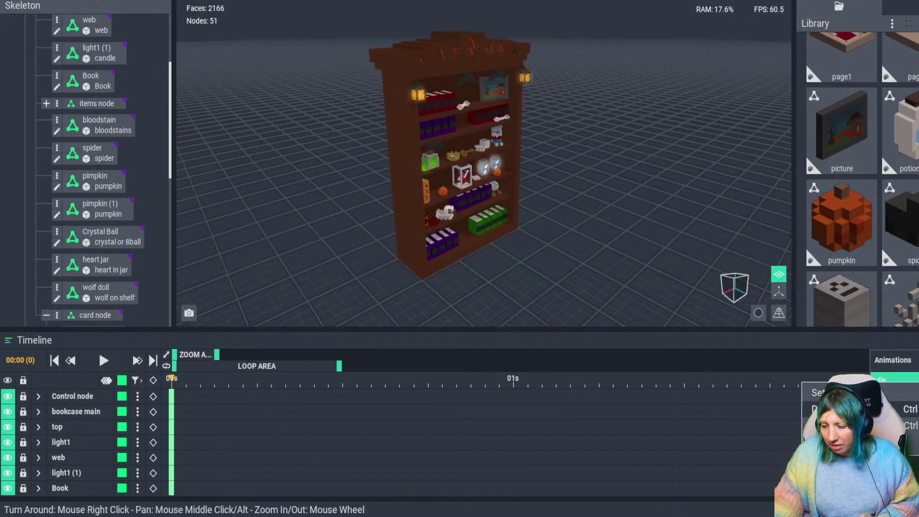
pyautogui.click(861, 425)
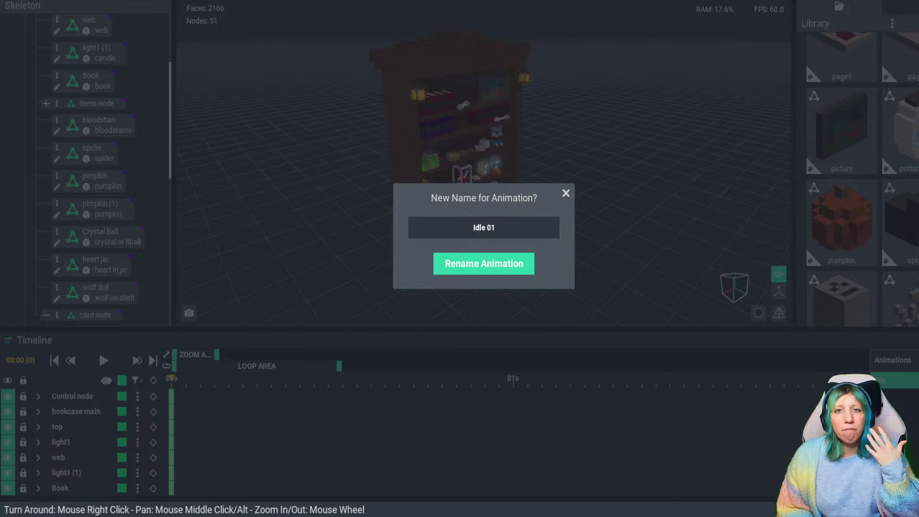
pyautogui.press('Return')
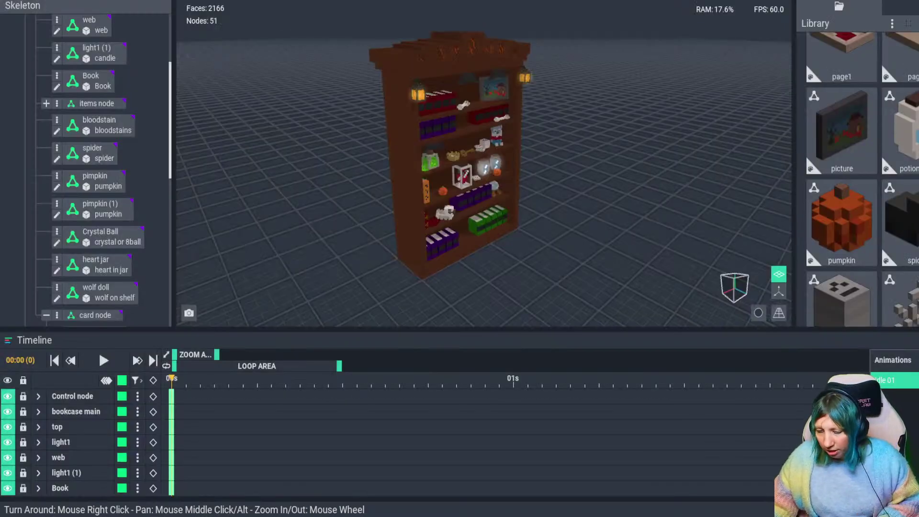
pyautogui.click(200, 379)
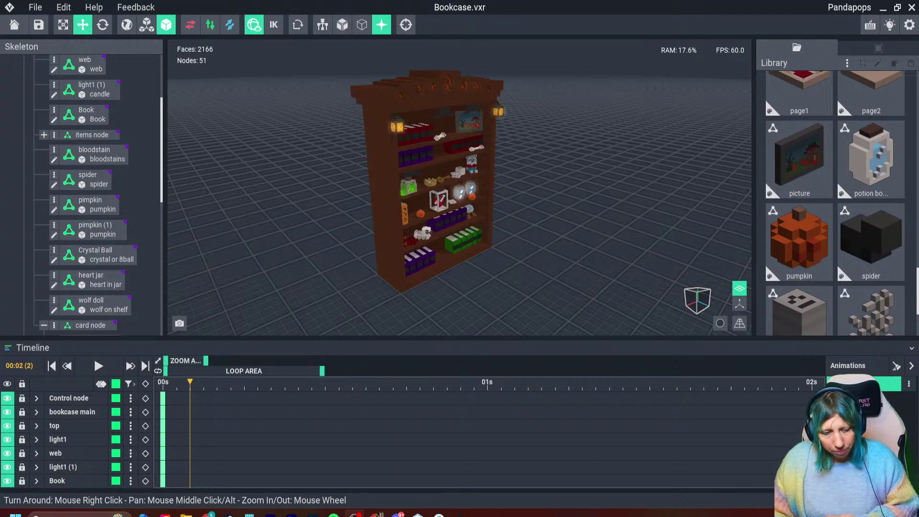
# Capture a screen snip of the bookcase seen at an angle and open it in Snipping Tool
pyautogui.moveTo(459, 186); pyautogui.dragTo(457, 167, button='right')
pyautogui.scroll(-3, 459, 192)
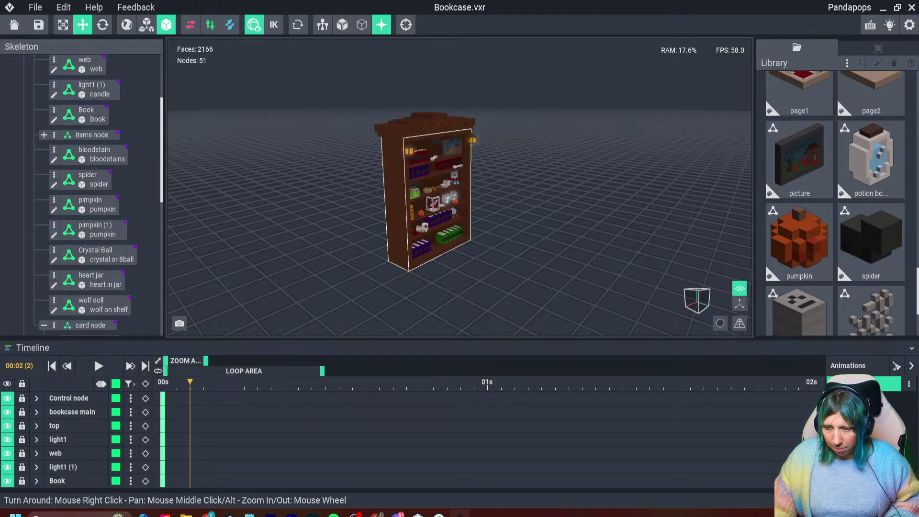
pyautogui.press('super+shift+s')
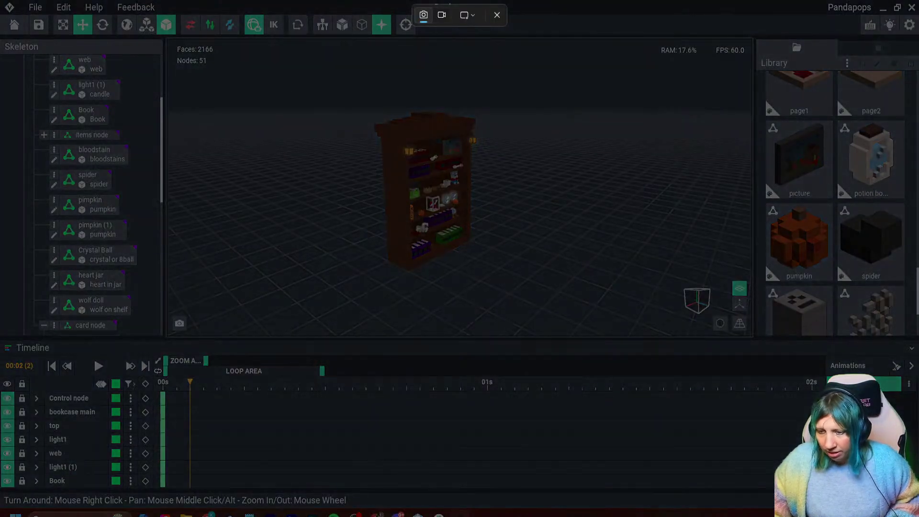
pyautogui.moveTo(287, 88); pyautogui.dragTo(594, 311)
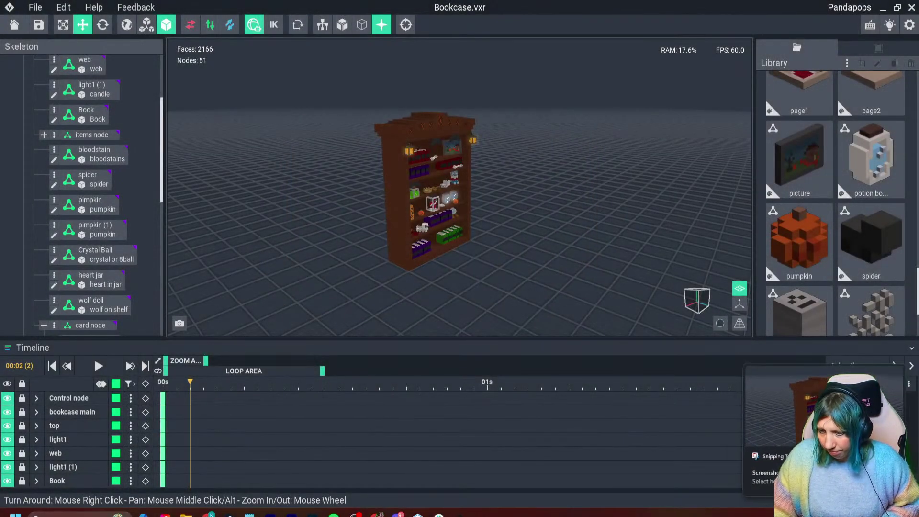
pyautogui.click(479, 514)
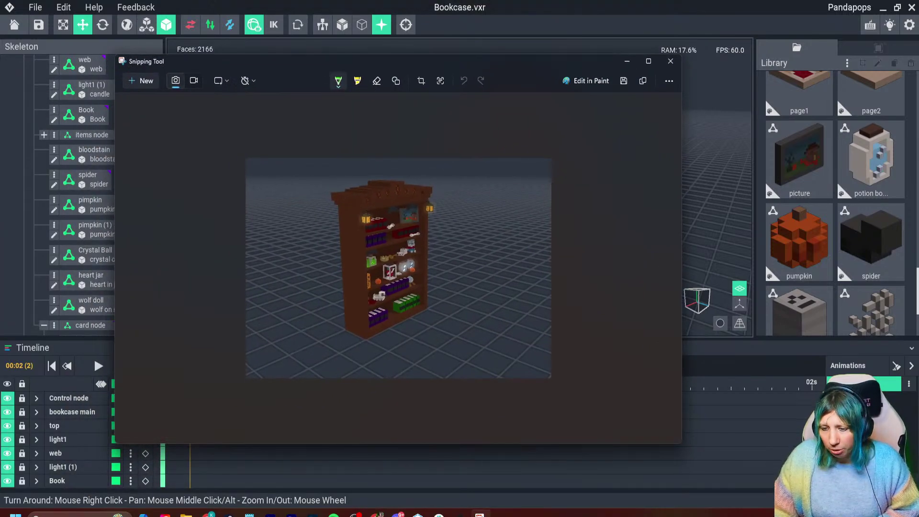
# Outline a box around the bookcase in the snip with the green pen, marking its vertical, upper and lower edges
pyautogui.moveTo(330, 196); pyautogui.dragTo(339, 330)
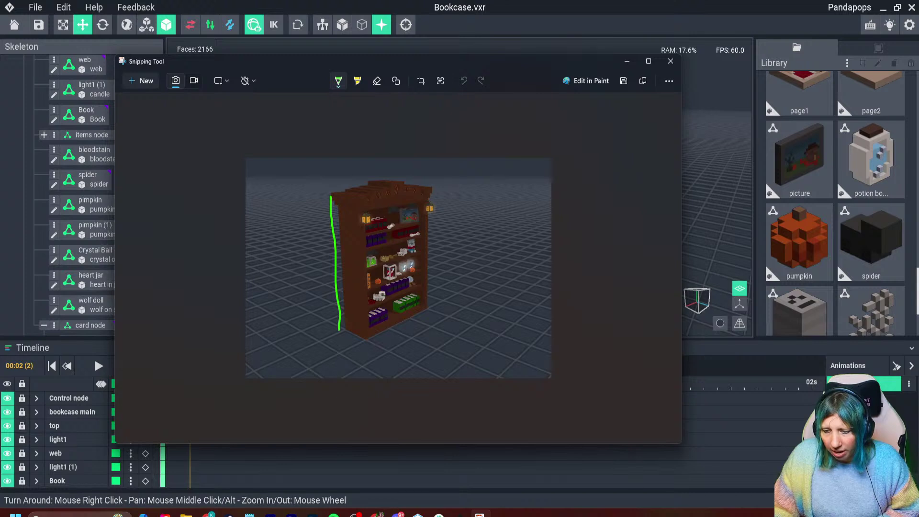
pyautogui.moveTo(330, 196)
pyautogui.mouseDown()
pyautogui.moveTo(328, 186)
pyautogui.moveTo(414, 174)
pyautogui.moveTo(432, 187)
pyautogui.moveTo(437, 329)
pyautogui.mouseUp()
pyautogui.moveTo(361, 204); pyautogui.dragTo(365, 338)
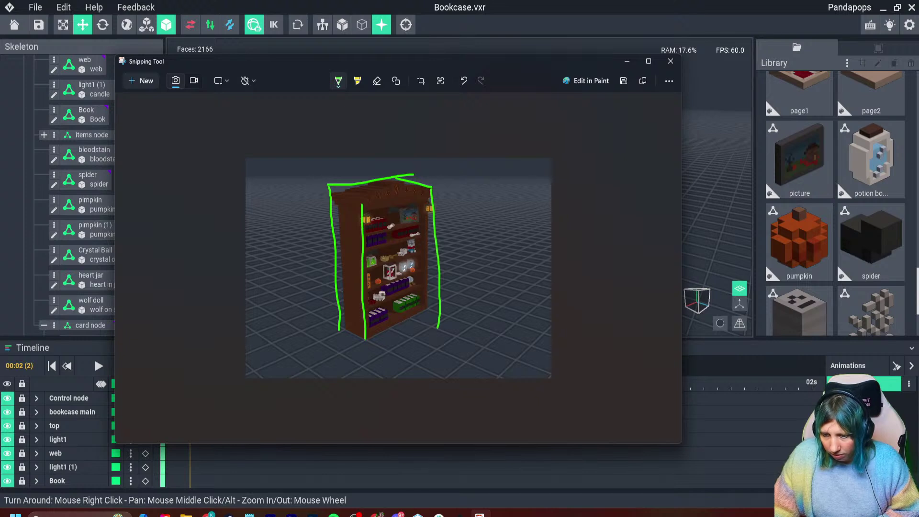
pyautogui.moveTo(331, 199)
pyautogui.mouseDown()
pyautogui.moveTo(374, 209)
pyautogui.moveTo(442, 194)
pyautogui.mouseUp()
pyautogui.moveTo(365, 340); pyautogui.dragTo(450, 307)
pyautogui.moveTo(335, 329)
pyautogui.mouseDown()
pyautogui.moveTo(364, 340)
pyautogui.moveTo(439, 304)
pyautogui.mouseUp()
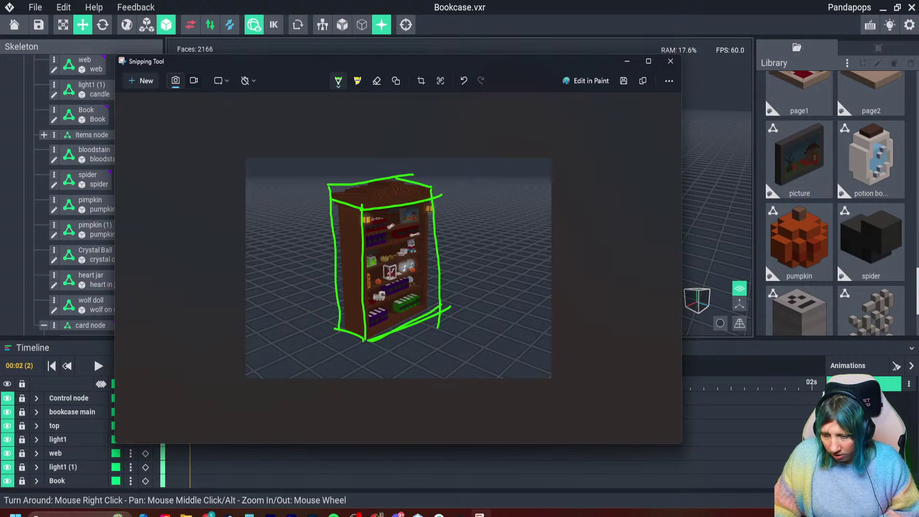
# Draw the raised upper line of the box and sketch a stick figure standing on the bookcase
pyautogui.rightClick(464, 181)
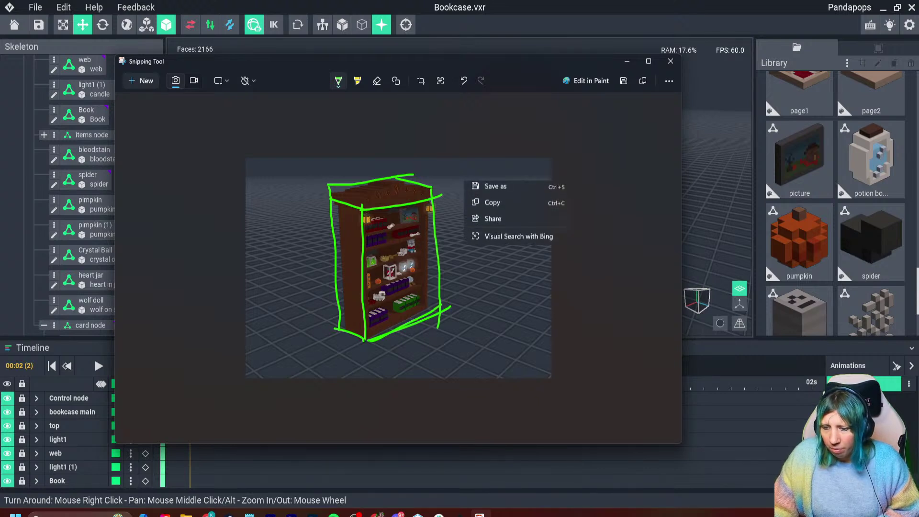
pyautogui.press('Escape')
pyautogui.moveTo(362, 205)
pyautogui.mouseDown()
pyautogui.moveTo(362, 193)
pyautogui.moveTo(410, 183)
pyautogui.mouseUp()
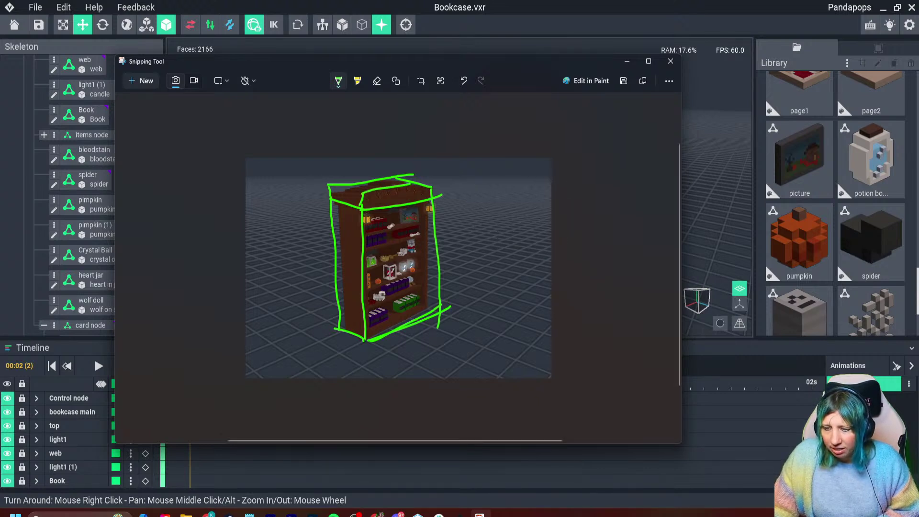
pyautogui.moveTo(343, 149)
pyautogui.mouseDown()
pyautogui.moveTo(346, 140)
pyautogui.moveTo(357, 154)
pyautogui.moveTo(335, 183)
pyautogui.moveTo(349, 192)
pyautogui.mouseUp()
# Draw an arrow on the snip from the bookcase's side toward its front shelves, then close Snipping Tool
pyautogui.moveTo(453, 61)
pyautogui.mouseDown()
pyautogui.moveTo(420, 240)
pyautogui.moveTo(433, 222)
pyautogui.moveTo(442, 69)
pyautogui.mouseUp()
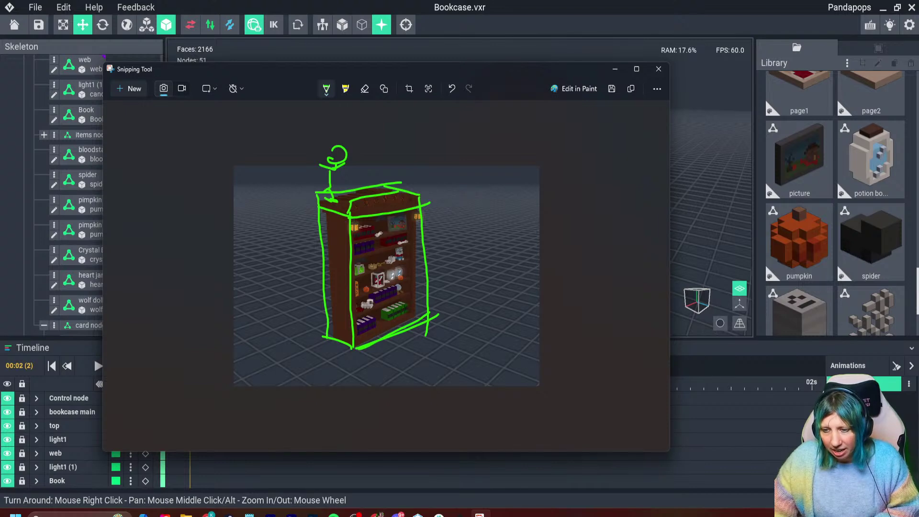
pyautogui.moveTo(388, 76); pyautogui.dragTo(388, 94)
pyautogui.rightClick(354, 310)
pyautogui.click(375, 335)
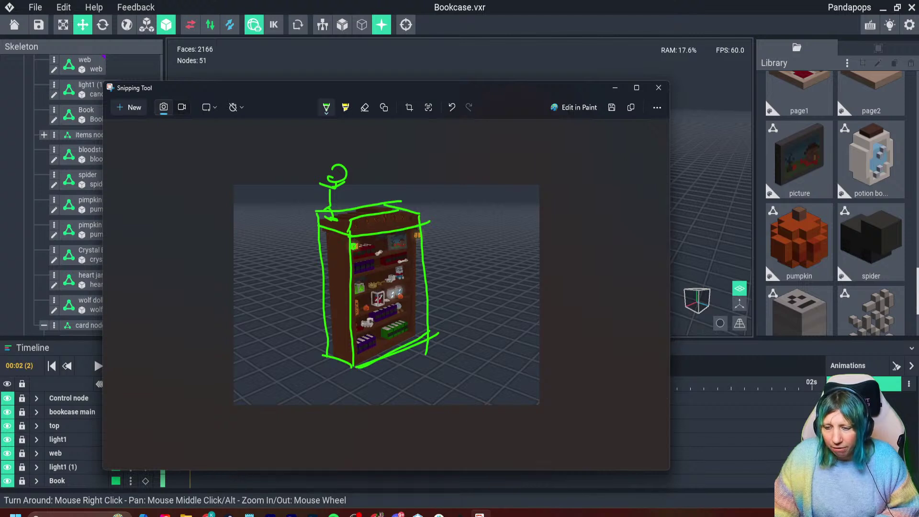
pyautogui.moveTo(328, 297); pyautogui.dragTo(357, 310)
pyautogui.moveTo(352, 302); pyautogui.dragTo(357, 309)
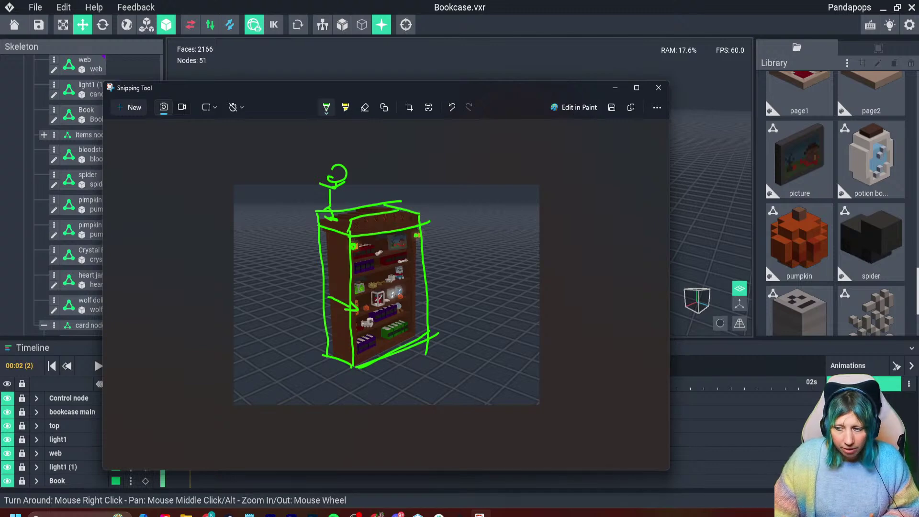
pyautogui.click(659, 87)
pyautogui.click(386, 309)
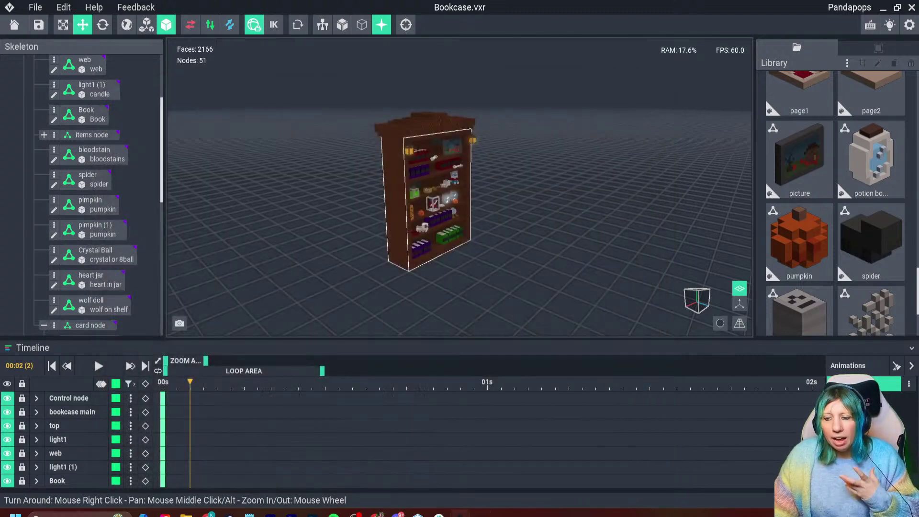
# Add a keyframe for all nodes at frame 2 of the Idle 01 animation
pyautogui.moveTo(421, 206); pyautogui.dragTo(383, 192, button='right')
pyautogui.scroll(4, 459, 192)
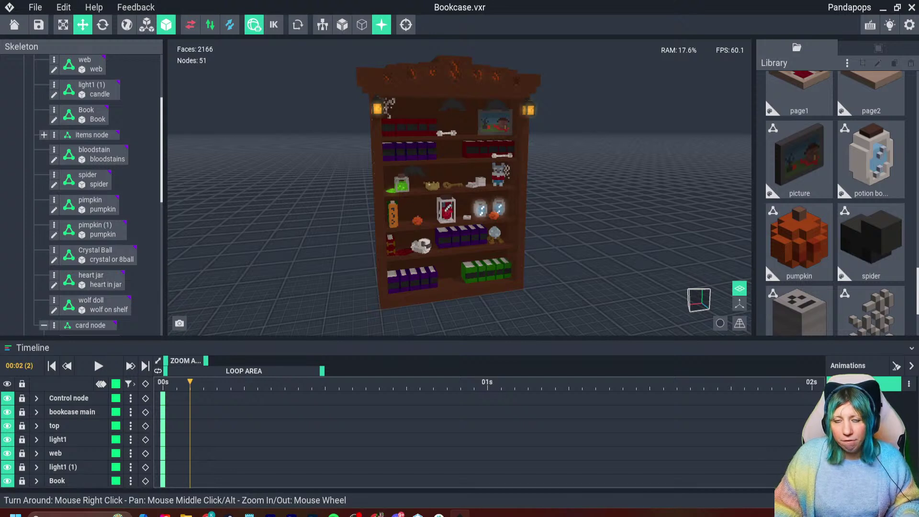
pyautogui.press('Left')
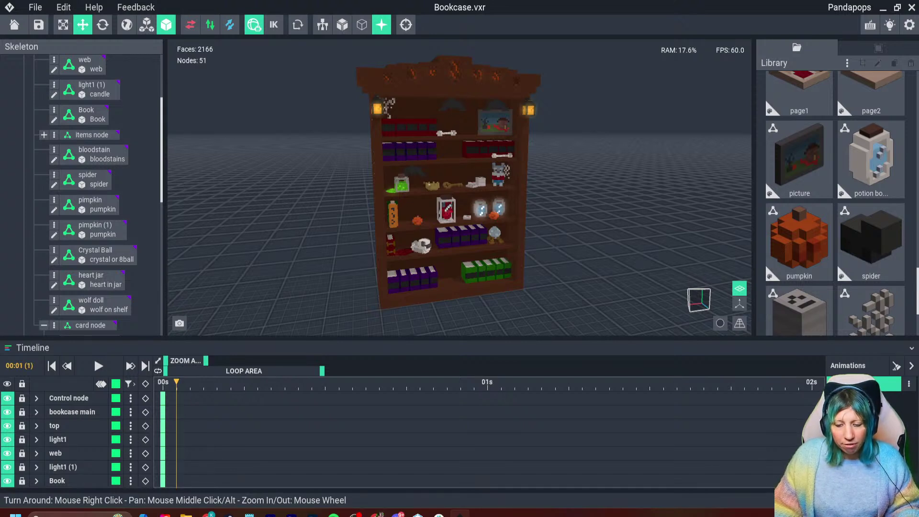
pyautogui.press('Right')
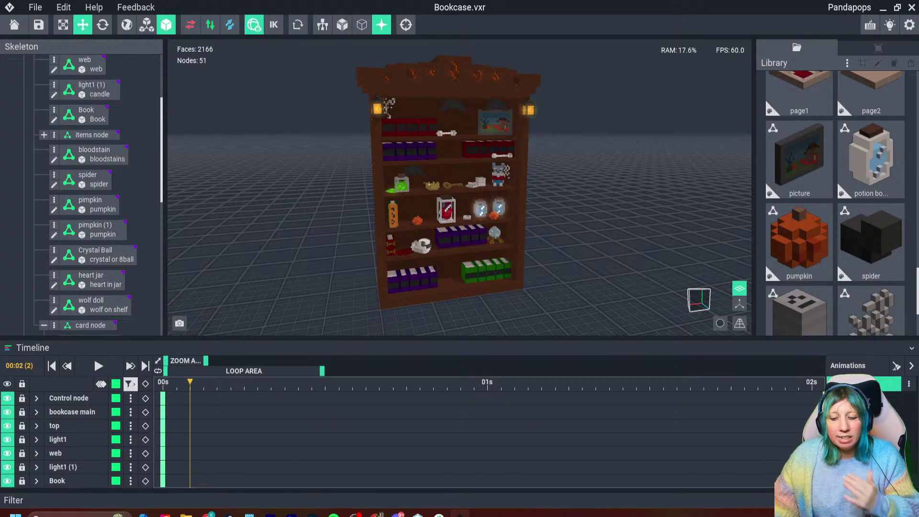
pyautogui.click(146, 383)
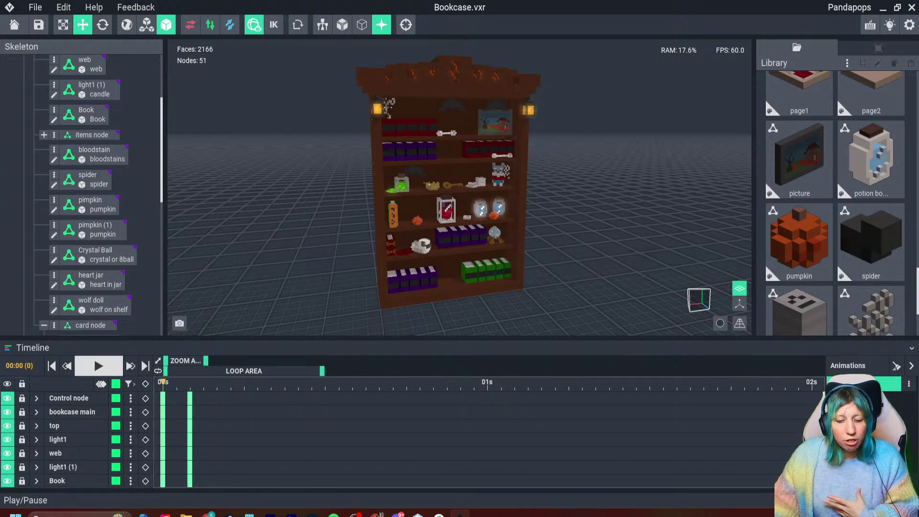
# Play the Idle 01 animation, pause it and step between frames 2 and 0 to review both keyframes
pyautogui.click(99, 366)
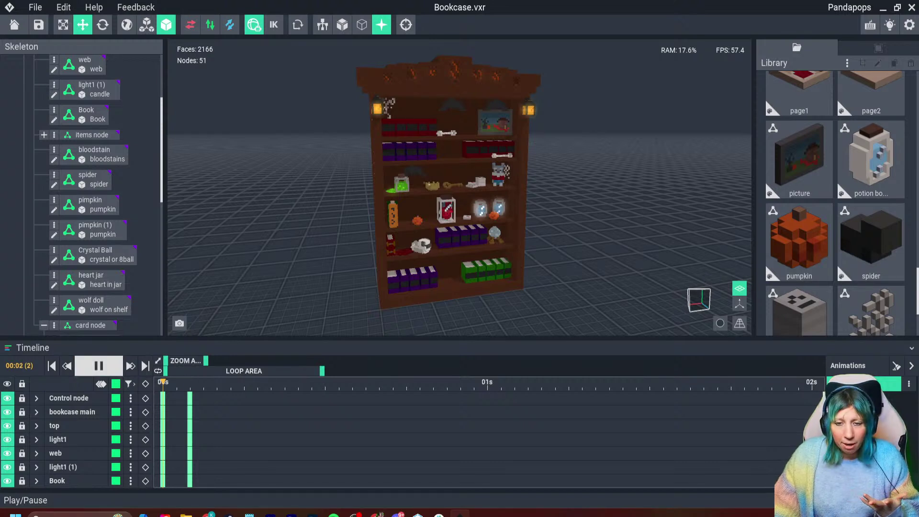
pyautogui.click(99, 366)
pyautogui.press('Right')
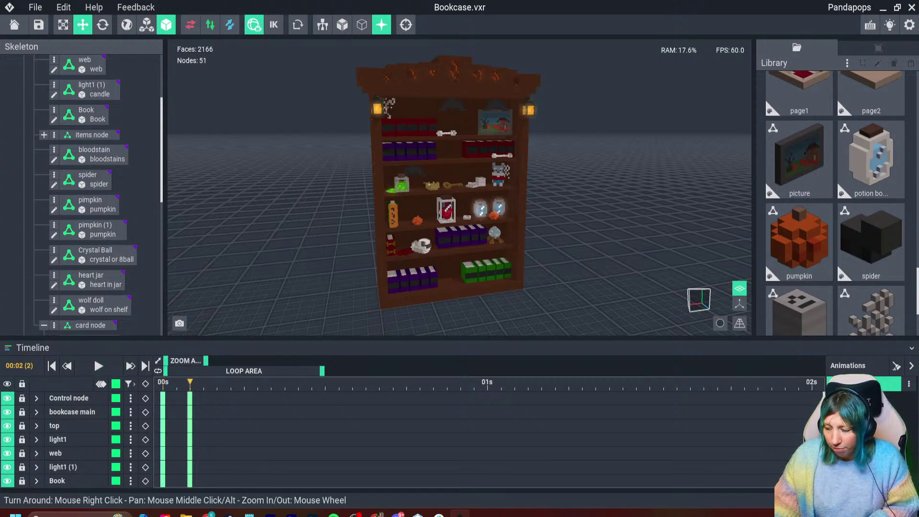
pyautogui.press('Left')
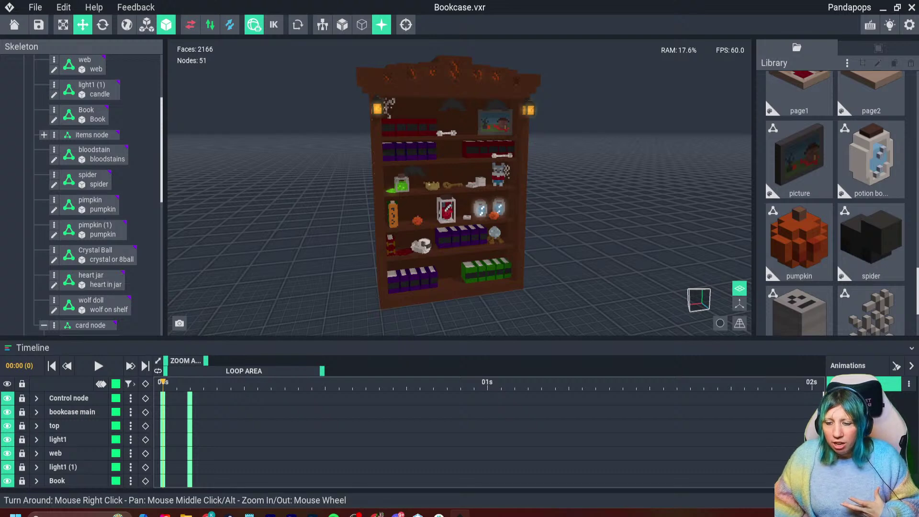
# Save Bookcase.vxr, return to the home screen and open Sleep Para.vxr
pyautogui.click(15, 24)
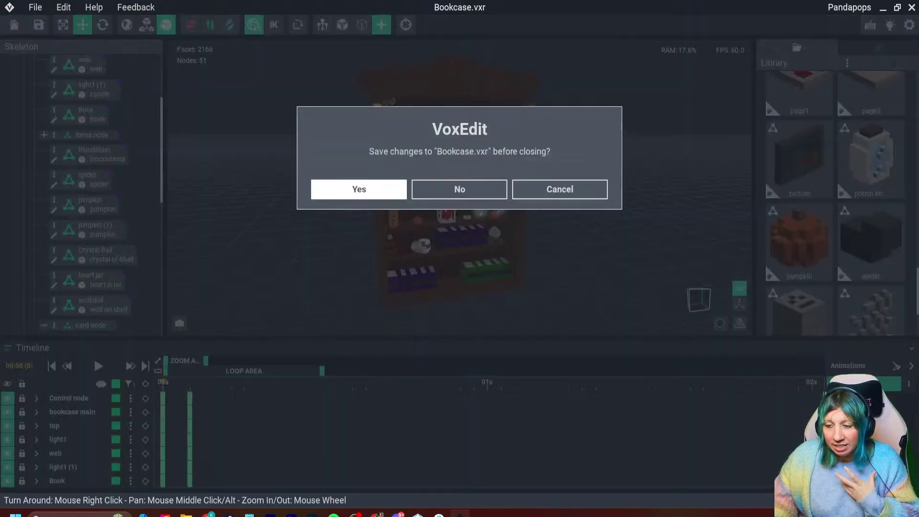
pyautogui.click(358, 188)
pyautogui.click(565, 181)
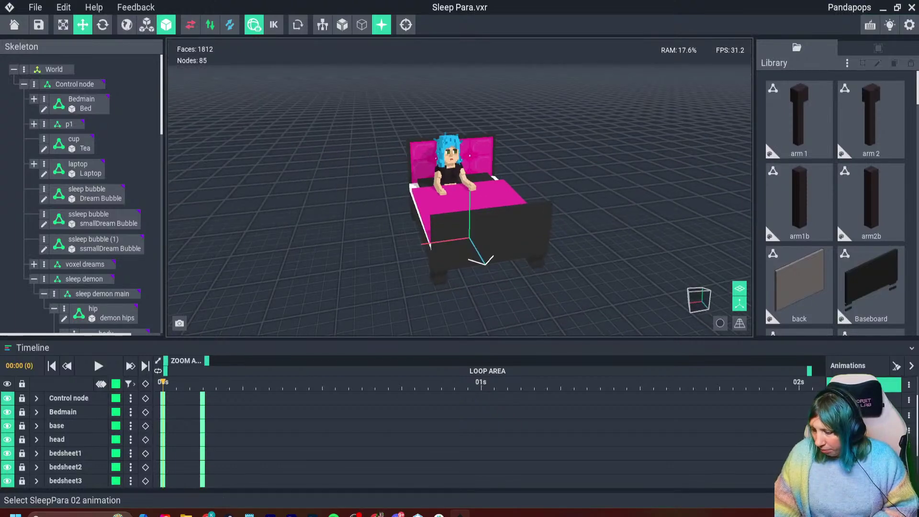
# Select the SleepPara 02 animation and move the playhead to frame 37 to view the demon from beside the bed
pyautogui.click(862, 400)
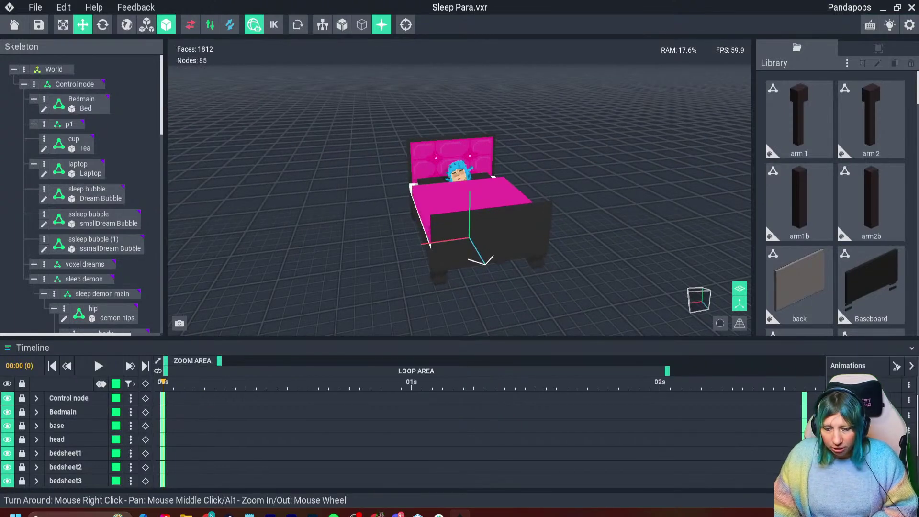
pyautogui.moveTo(420, 240); pyautogui.dragTo(464, 248, button='right')
pyautogui.moveTo(163, 382); pyautogui.dragTo(546, 382)
pyautogui.moveTo(429, 248); pyautogui.dragTo(415, 265, button='right')
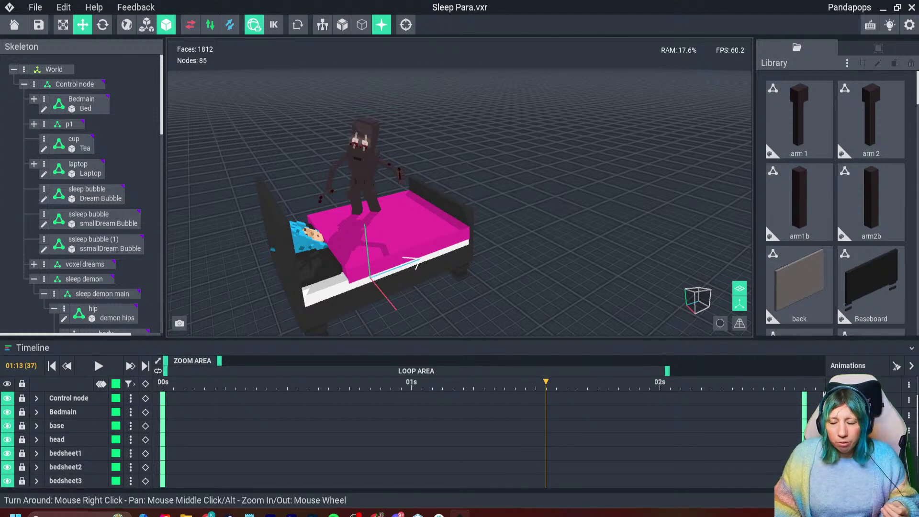
# Create a new animation named "delete 01" and select it in the animation list
pyautogui.write('delete 01')
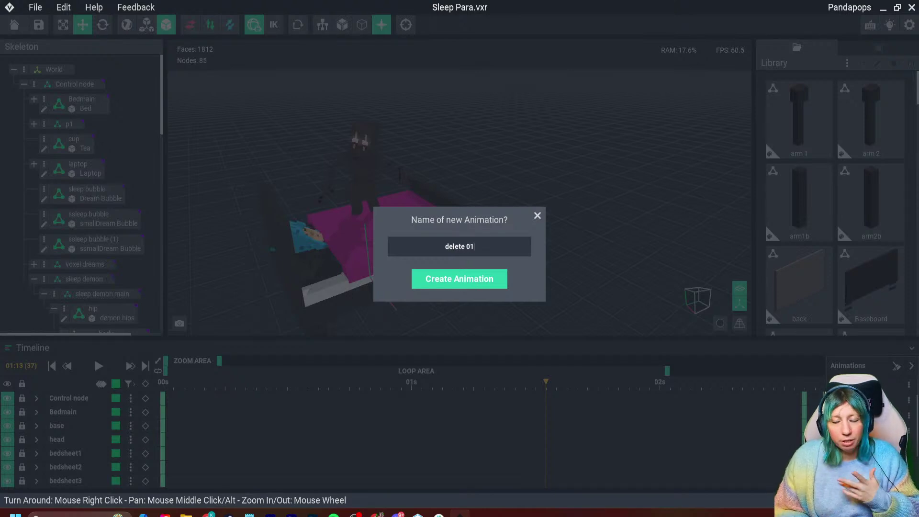
pyautogui.click(420, 277)
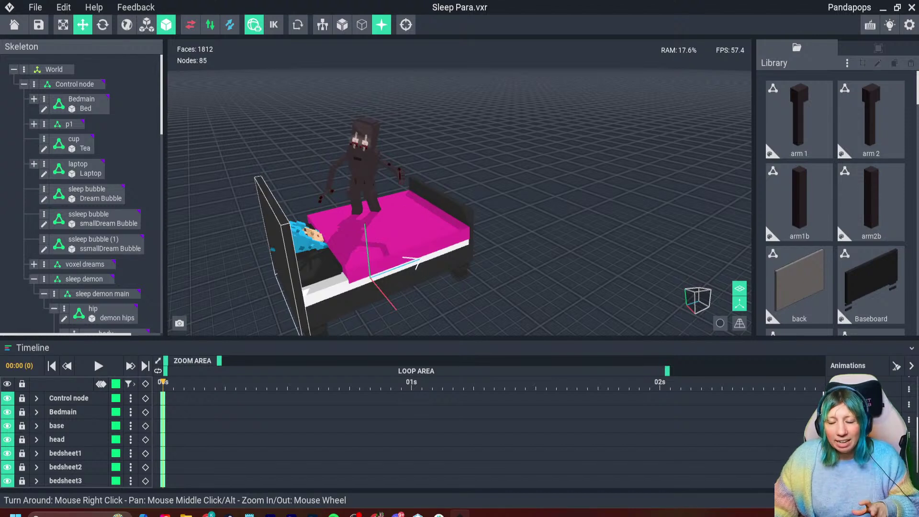
pyautogui.click(862, 405)
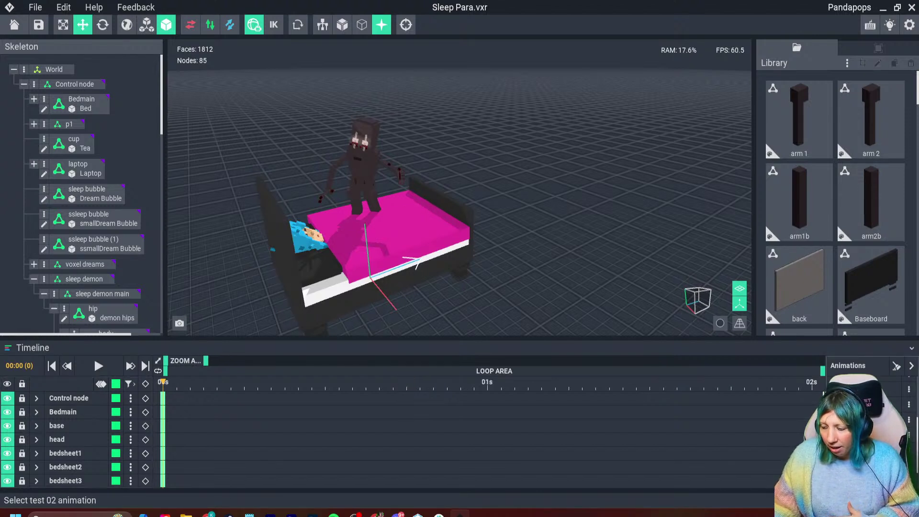
# Preview other bed animations, including Sleep 01, by scrubbing through their frames and viewing the bed from its foot end
pyautogui.click(861, 419)
pyautogui.moveTo(162, 382); pyautogui.dragTo(465, 382)
pyautogui.scroll(3, 861, 404)
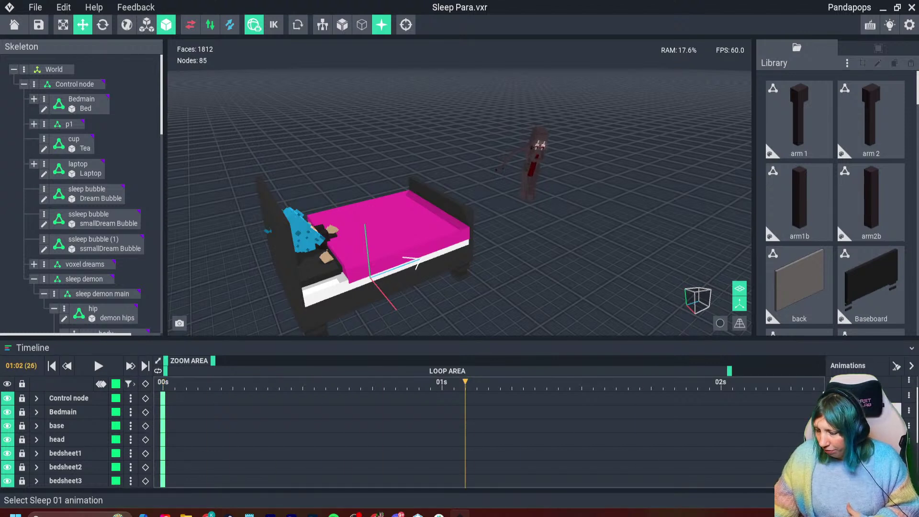
pyautogui.click(861, 395)
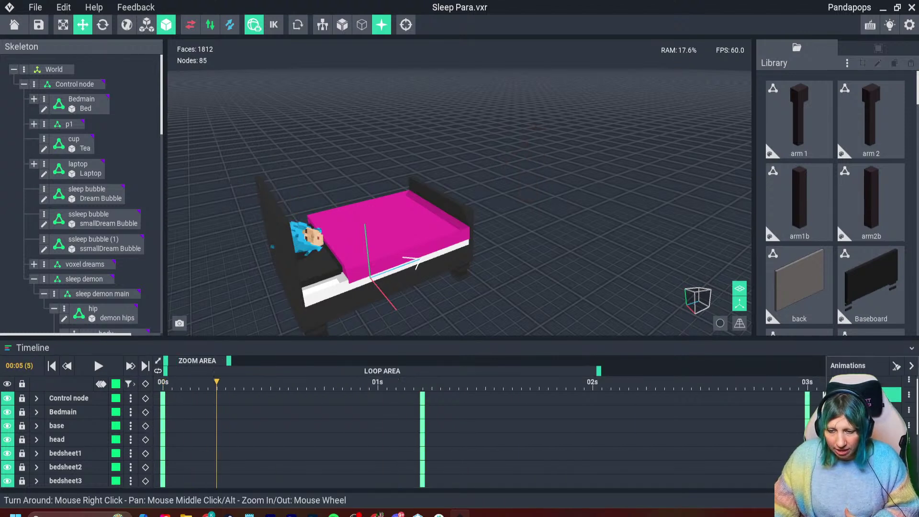
pyautogui.moveTo(416, 264); pyautogui.dragTo(473, 250, button='right')
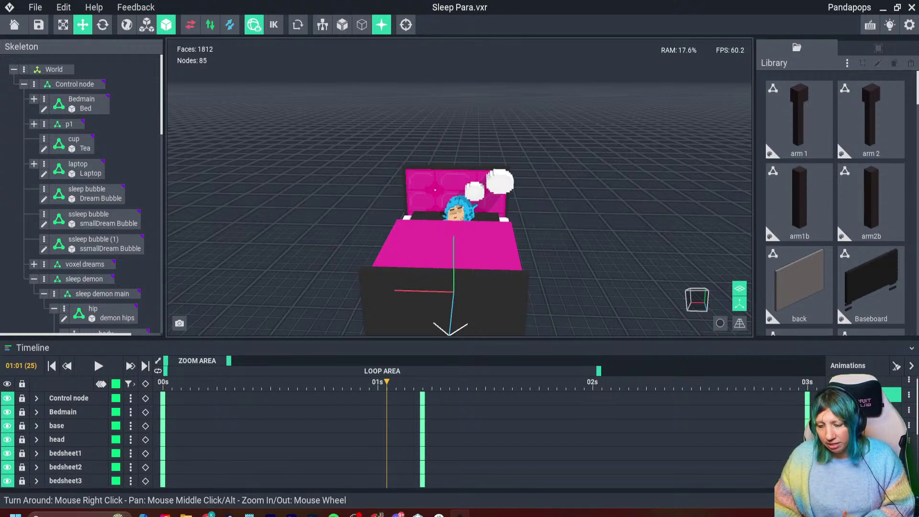
pyautogui.moveTo(386, 381); pyautogui.dragTo(162, 381)
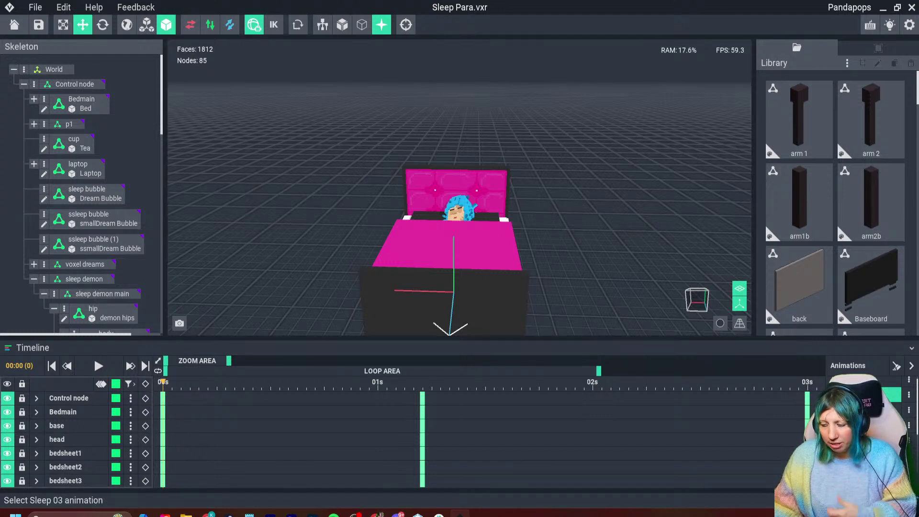
pyautogui.scroll(-4, 861, 431)
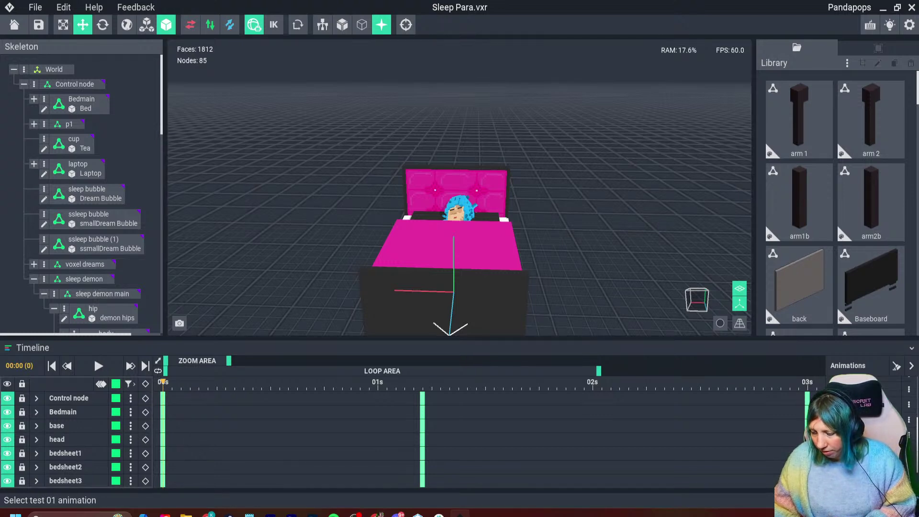
# Delete the extra animation from the Sleep Para animation list and confirm the deletion
pyautogui.click(861, 425)
pyautogui.press('Delete')
pyautogui.click(409, 189)
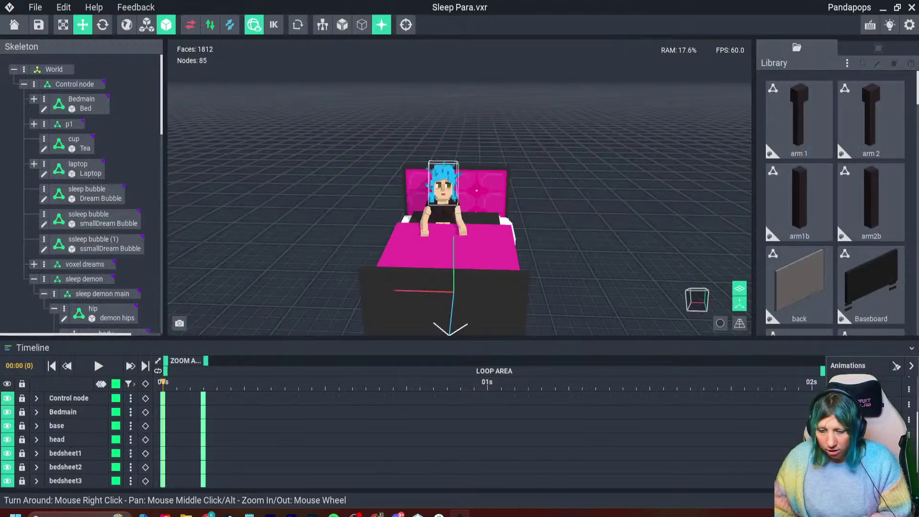
# Save Sleep Para.vxr, return to the home screen and reopen Bookcase.vxr
pyautogui.click(14, 24)
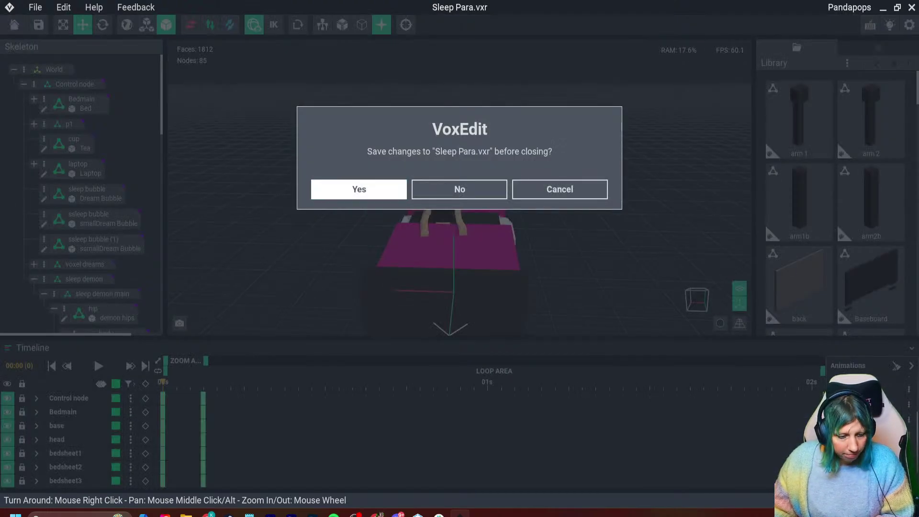
pyautogui.click(383, 190)
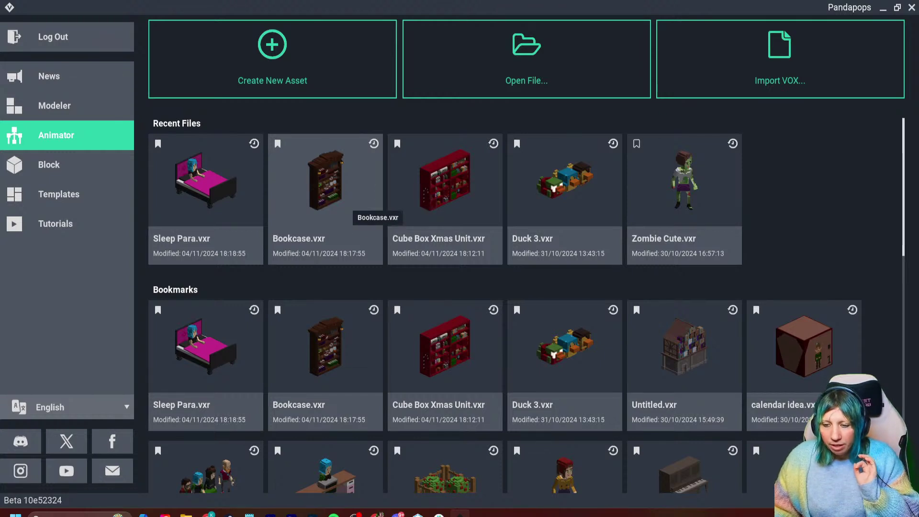
pyautogui.click(354, 210)
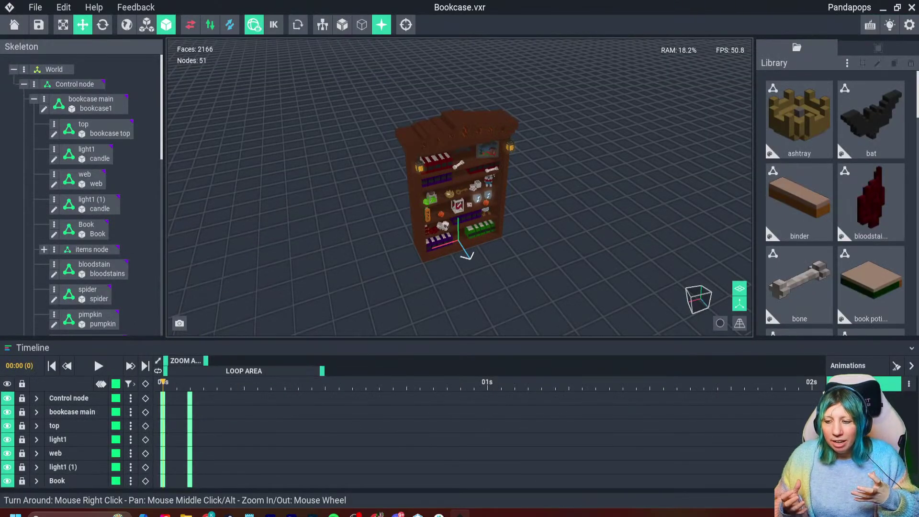
# Close the bookcase project, saving any changes, and open technical dif.vxr from the bookmarked files
pyautogui.moveTo(438, 191); pyautogui.dragTo(421, 144, button='right')
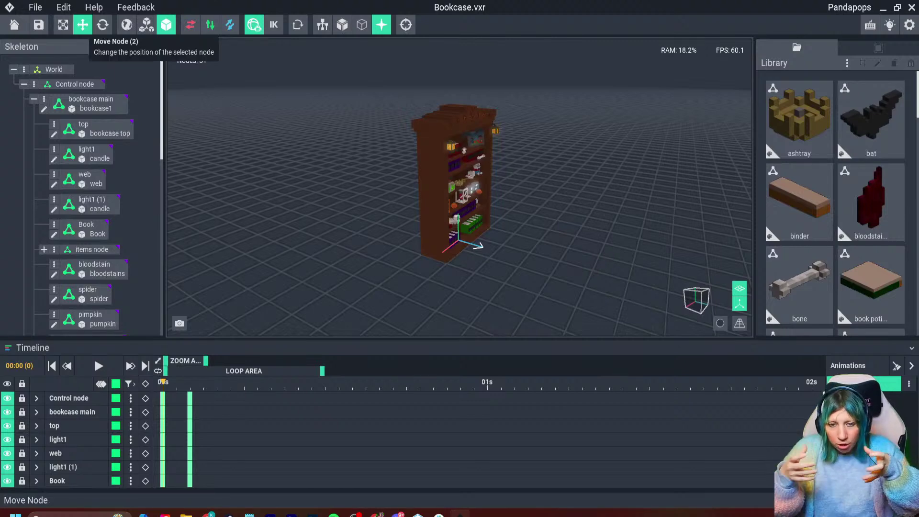
pyautogui.click(15, 25)
pyautogui.click(359, 188)
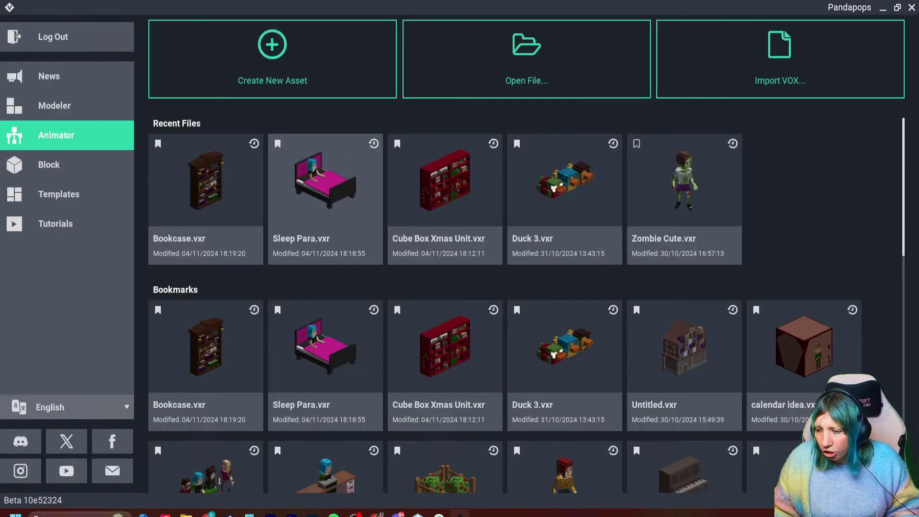
pyautogui.scroll(-2, 564, 330)
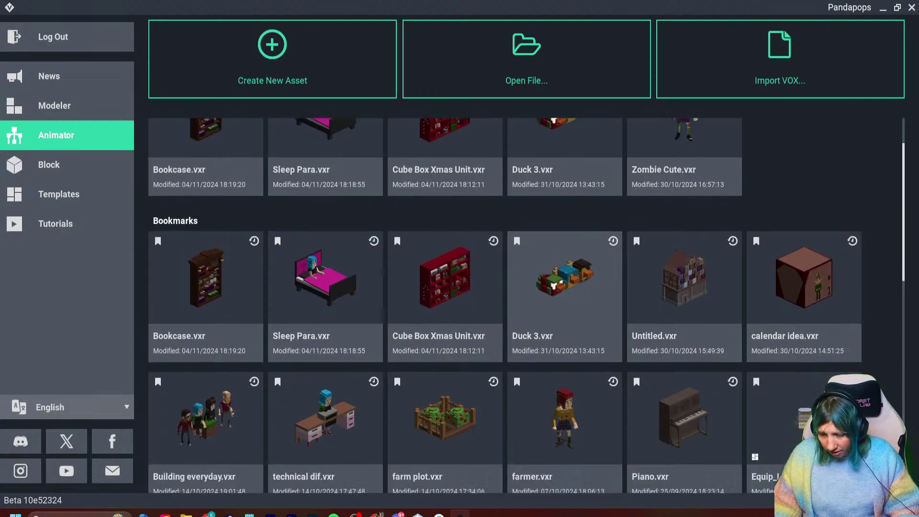
pyautogui.scroll(-7, 445, 311)
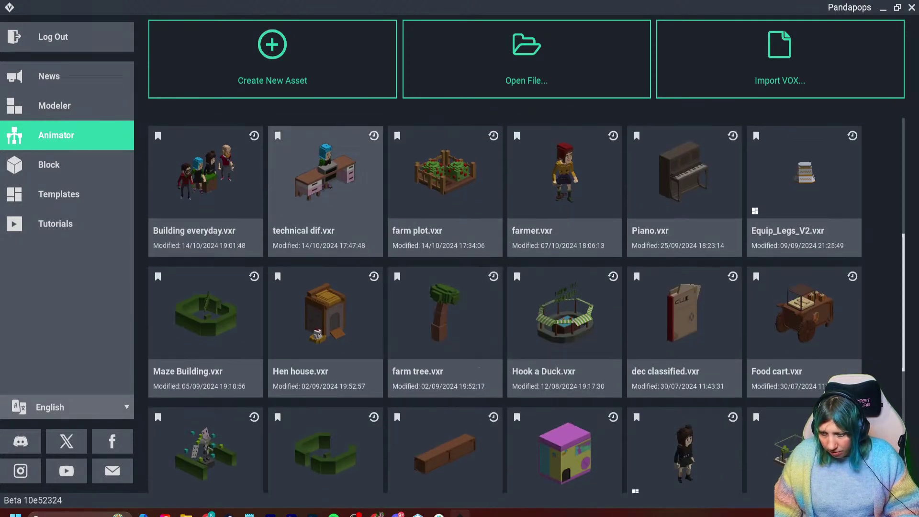
pyautogui.scroll(-1, 564, 311)
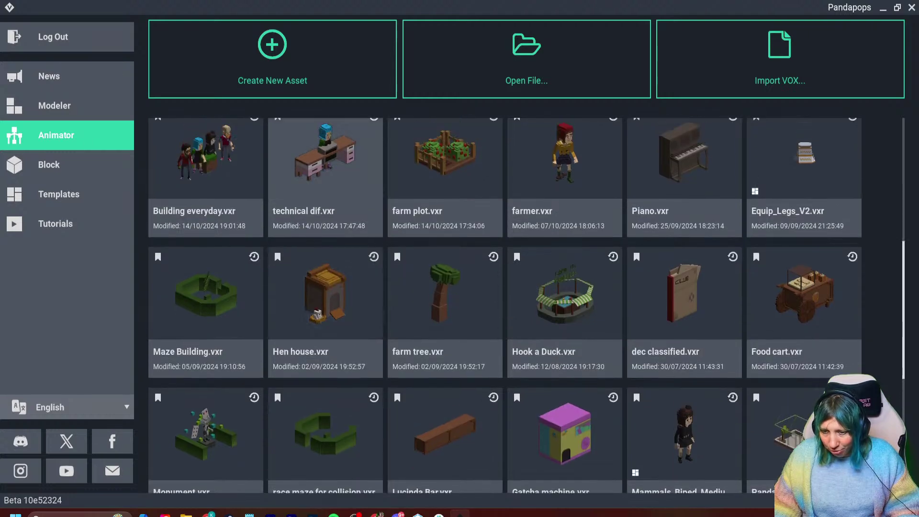
pyautogui.click(325, 158)
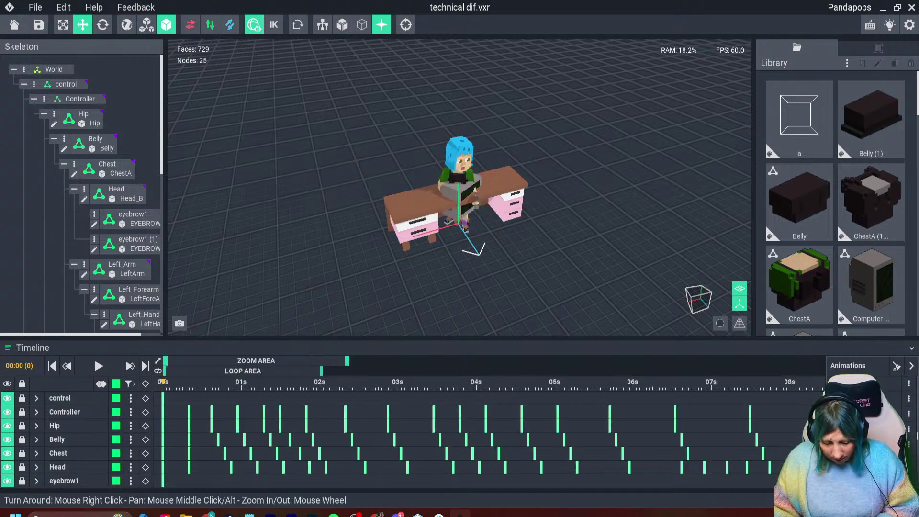
# Select the animation with the character standing behind the computer desk, view it from the side and hide the axes
pyautogui.click(861, 430)
pyautogui.scroll(-15, 861, 431)
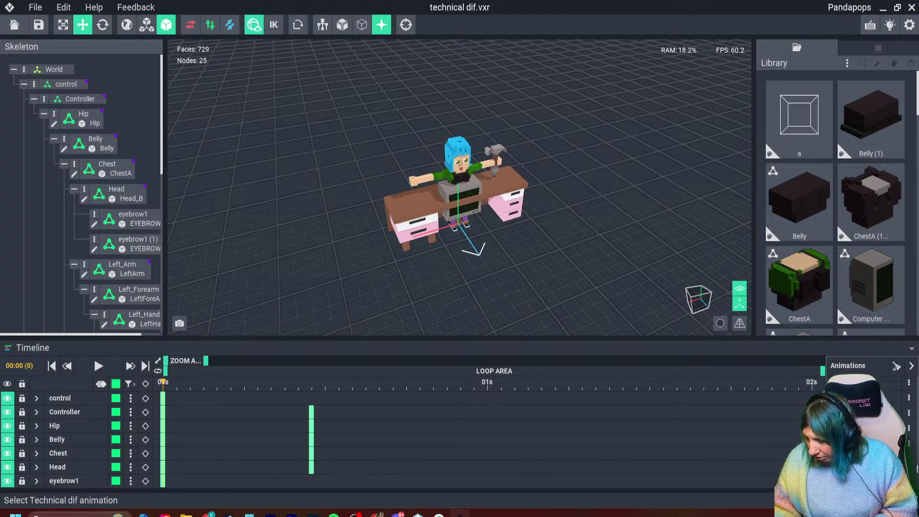
pyautogui.click(861, 454)
pyautogui.moveTo(550, 279); pyautogui.dragTo(547, 250, button='right')
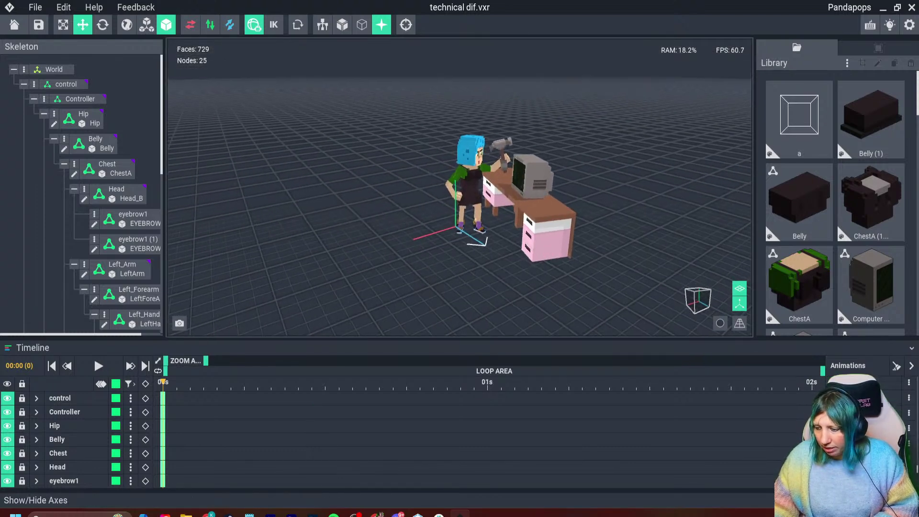
pyautogui.click(739, 303)
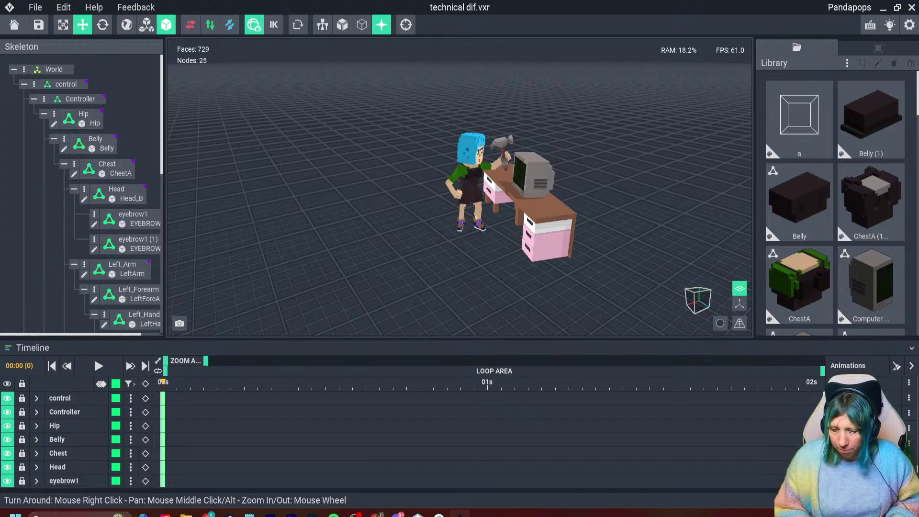
# Capture a snip of the character and desk in the viewport and open it in Snipping Tool
pyautogui.press('super+shift+s')
pyautogui.moveTo(295, 56); pyautogui.dragTo(655, 328)
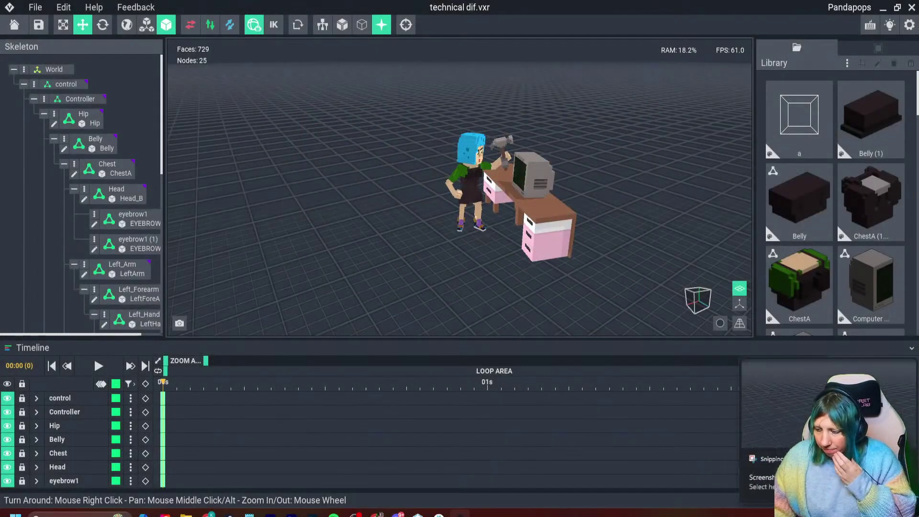
pyautogui.click(837, 412)
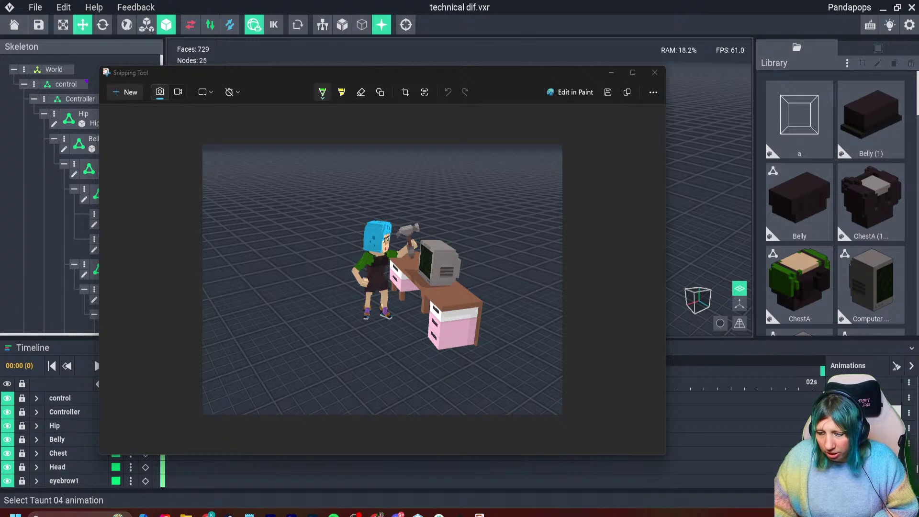
# Mark the desk's upper and lower corners with the green pen and draw a vertical line and an upper line over the character
pyautogui.moveTo(483, 296)
pyautogui.mouseDown()
pyautogui.moveTo(491, 300)
pyautogui.moveTo(478, 304)
pyautogui.mouseUp()
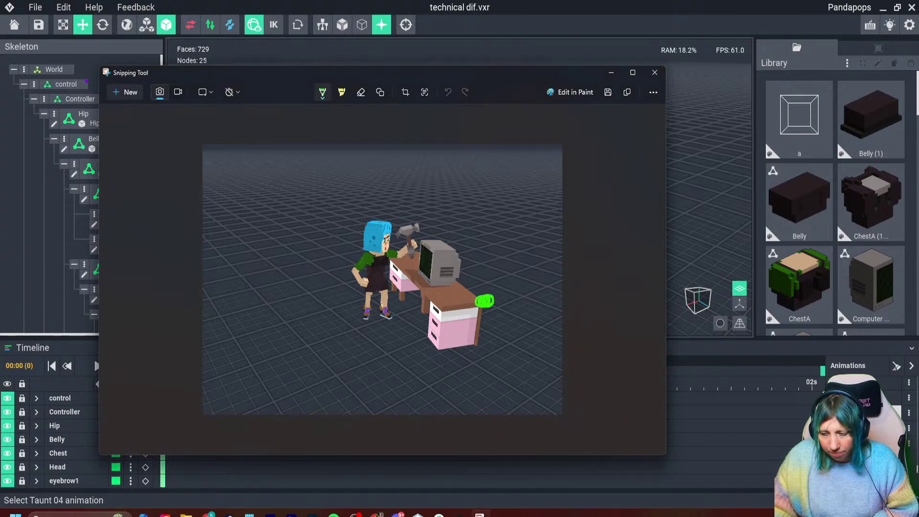
pyautogui.moveTo(480, 345)
pyautogui.mouseDown()
pyautogui.moveTo(477, 352)
pyautogui.moveTo(481, 344)
pyautogui.mouseUp()
pyautogui.moveTo(486, 294); pyautogui.dragTo(494, 198)
pyautogui.moveTo(361, 220); pyautogui.dragTo(492, 228)
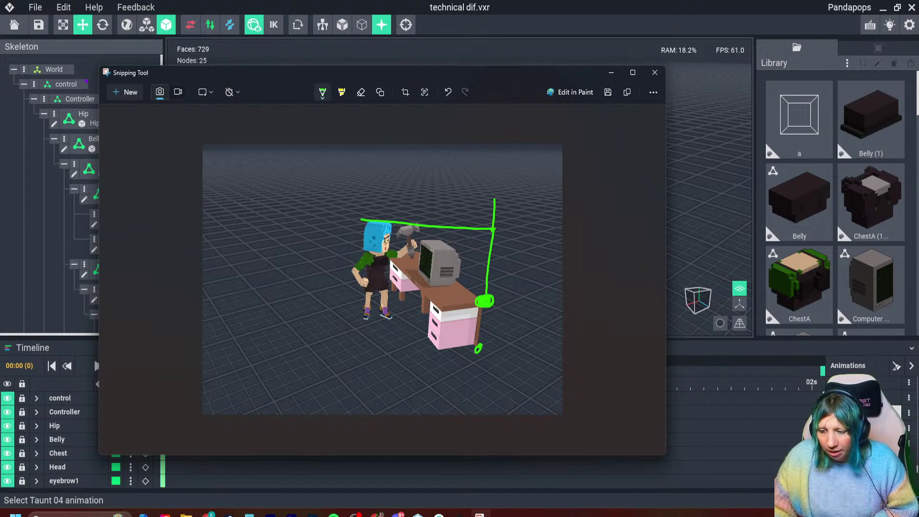
# Draw the box's lower edges from the marked desk corners across to the character's side of the snip
pyautogui.moveTo(478, 303); pyautogui.dragTo(353, 312)
pyautogui.moveTo(477, 348)
pyautogui.mouseDown()
pyautogui.moveTo(359, 365)
pyautogui.moveTo(345, 265)
pyautogui.mouseUp()
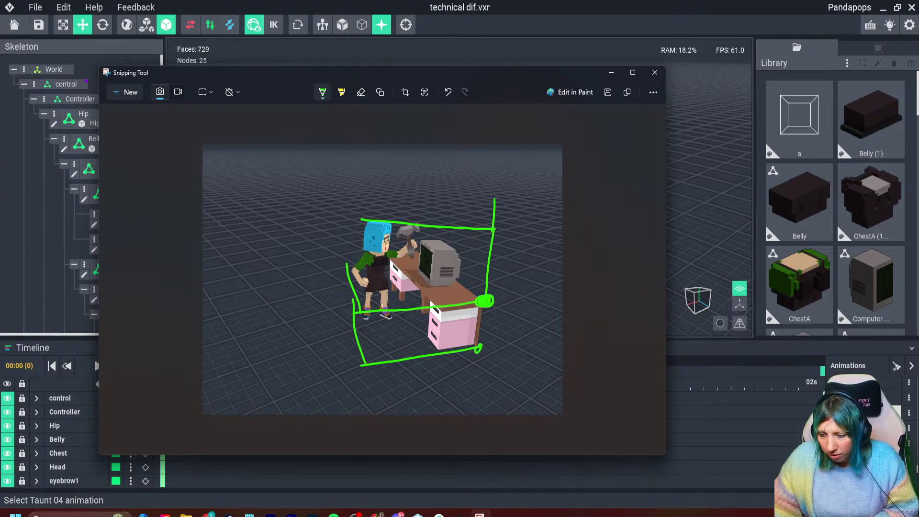
# Draw the box's upper rear edges around the character and desk, then close Snipping Tool without saving
pyautogui.moveTo(439, 205); pyautogui.dragTo(493, 227)
pyautogui.moveTo(336, 207)
pyautogui.mouseDown()
pyautogui.moveTo(371, 219)
pyautogui.moveTo(446, 200)
pyautogui.moveTo(353, 268)
pyautogui.mouseUp()
pyautogui.click(654, 72)
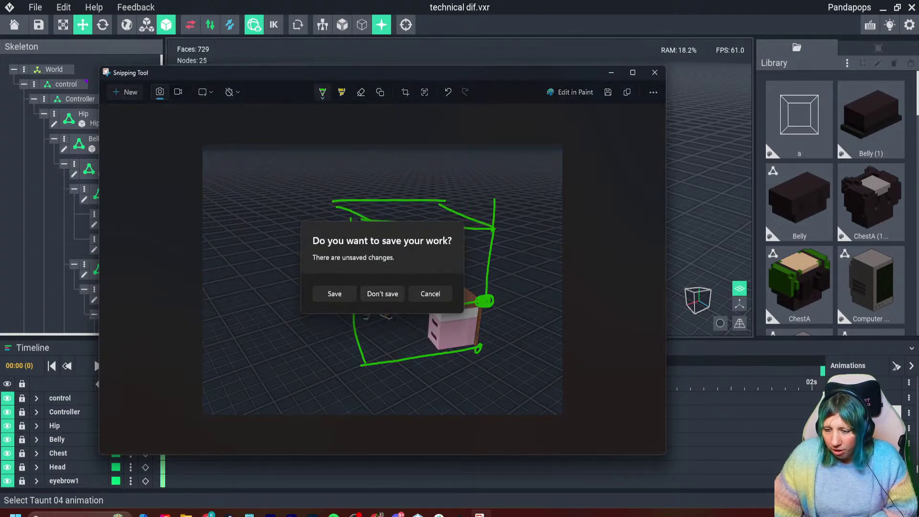
pyautogui.click(383, 292)
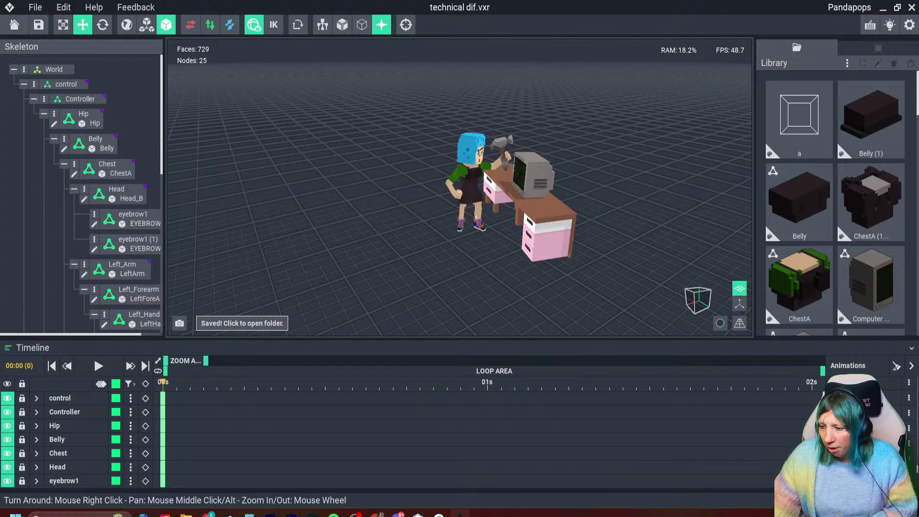
# Show the desk's properties in the Inspector, and switch to the Bookcase.vxr project
pyautogui.click(551, 225)
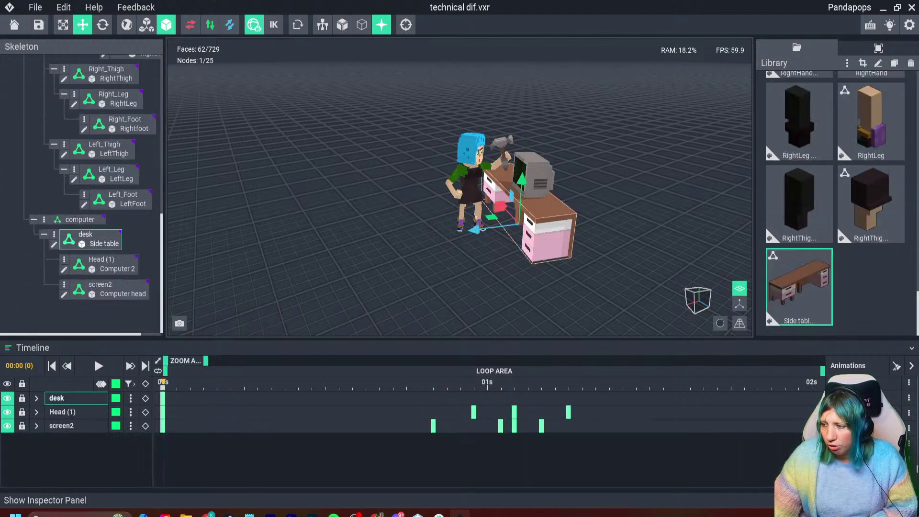
pyautogui.click(878, 48)
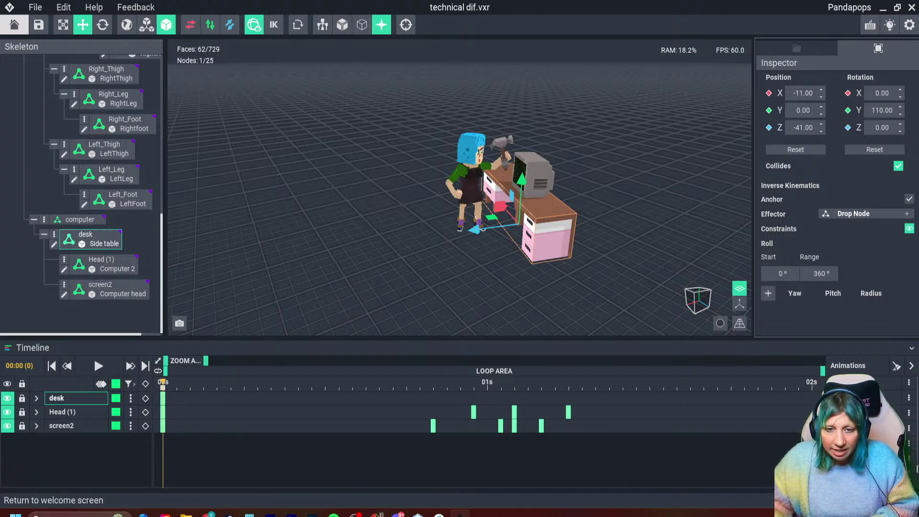
pyautogui.click(14, 25)
pyautogui.click(458, 190)
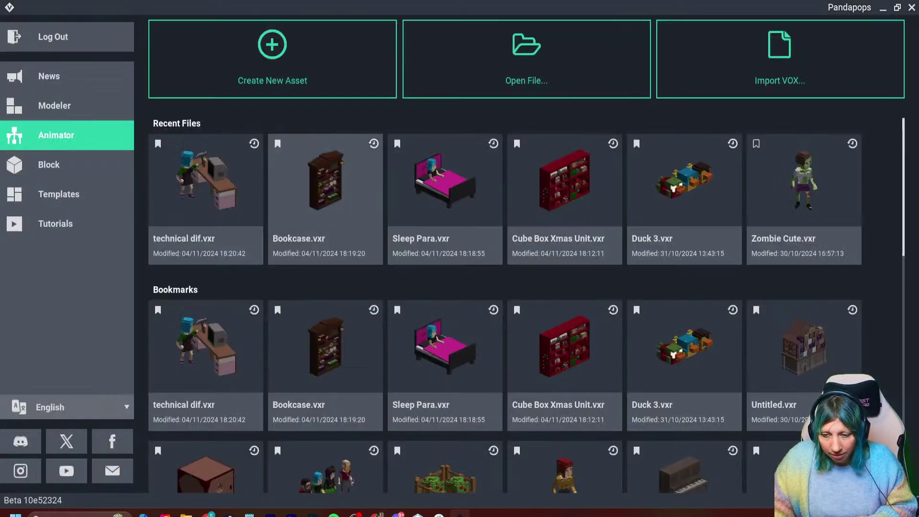
pyautogui.click(326, 187)
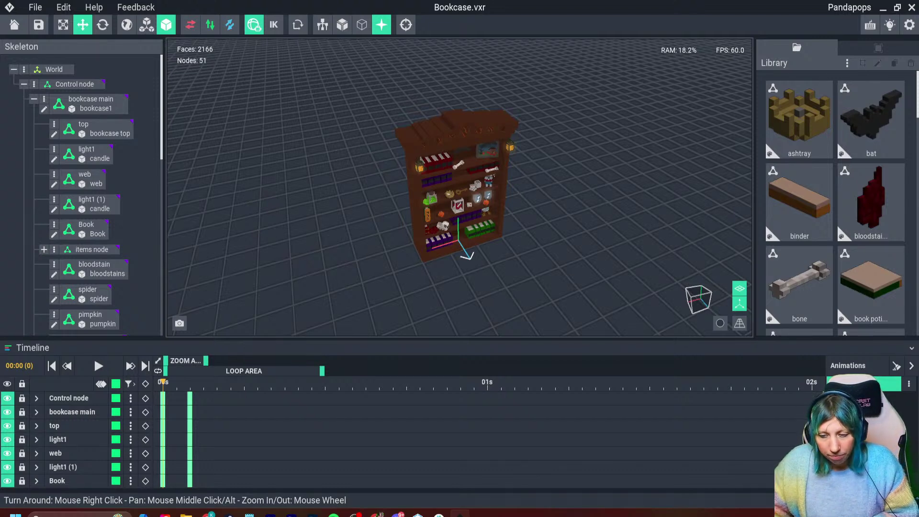
# Create another idle animation for the bookcase and hide the world axes in the viewport
pyautogui.scroll(5, 460, 187)
pyautogui.click(864, 398)
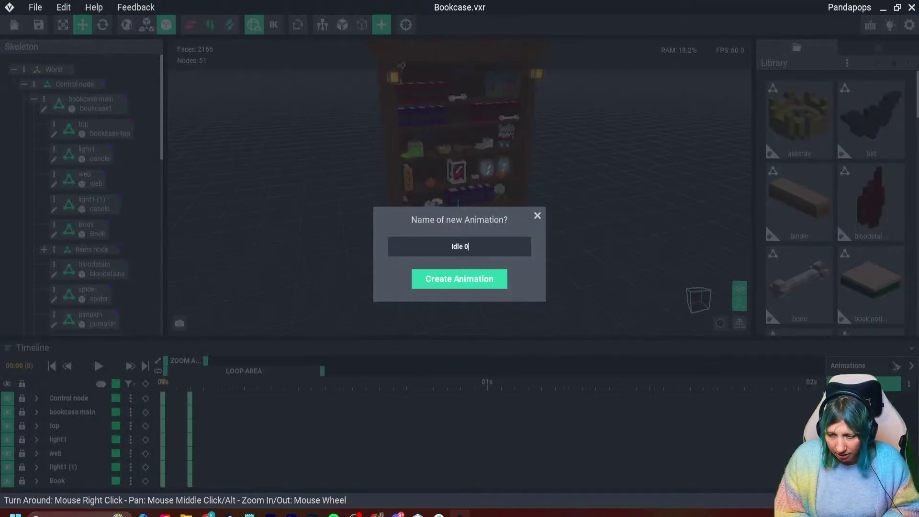
pyautogui.press('Return')
pyautogui.scroll(4, 459, 186)
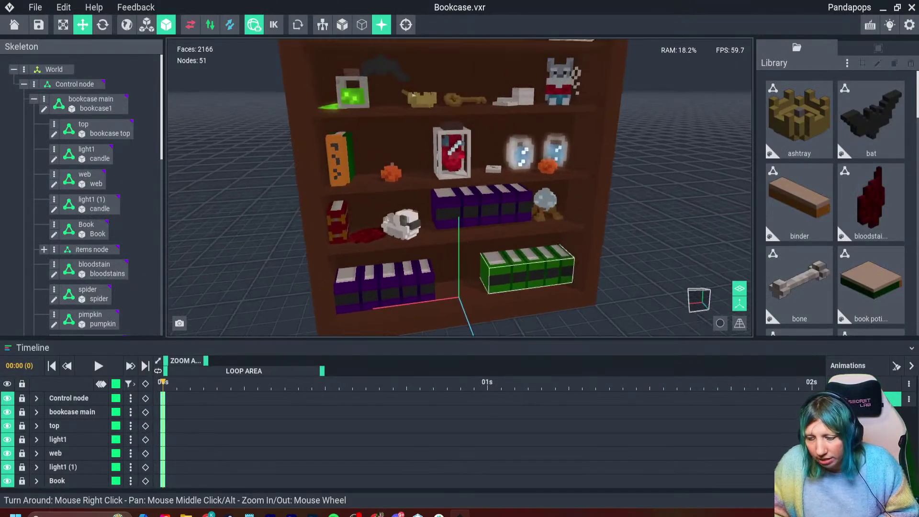
pyautogui.click(739, 303)
# Push the bat near the picture frame back into the bookcase until it is hidden
pyautogui.scroll(-3, 572, 239)
pyautogui.moveTo(571, 239); pyautogui.dragTo(449, 124, button='right')
pyautogui.click(436, 122)
pyautogui.moveTo(449, 124); pyautogui.dragTo(428, 121)
pyautogui.click(485, 137)
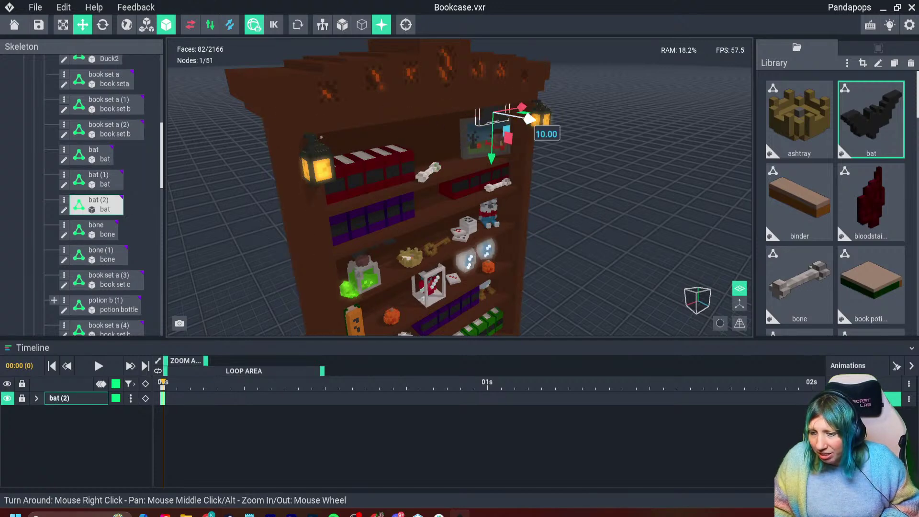
pyautogui.moveTo(527, 120); pyautogui.dragTo(503, 113)
# Push both bones on the upper shelves back into the bookcase until they are hidden
pyautogui.moveTo(498, 113); pyautogui.dragTo(430, 165, button='right')
pyautogui.click(429, 165)
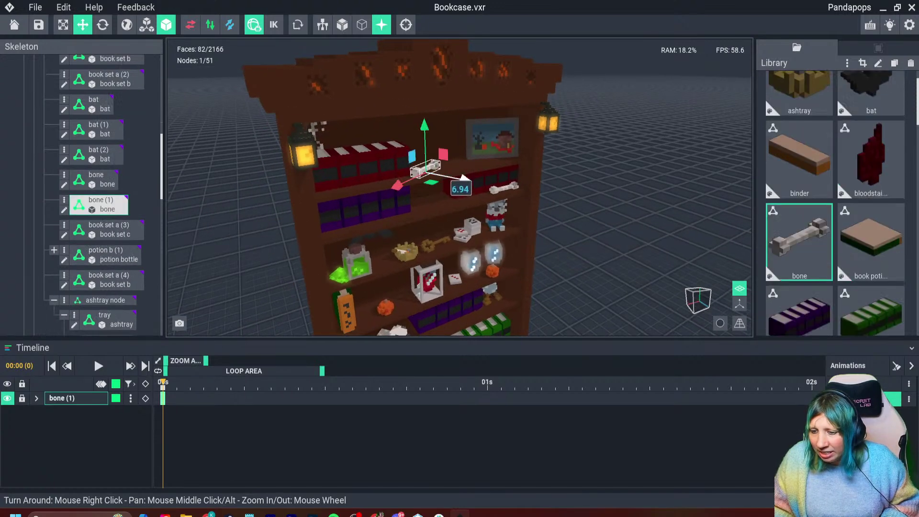
pyautogui.moveTo(421, 168); pyautogui.dragTo(431, 178)
pyautogui.moveTo(431, 178); pyautogui.dragTo(478, 186, button='right')
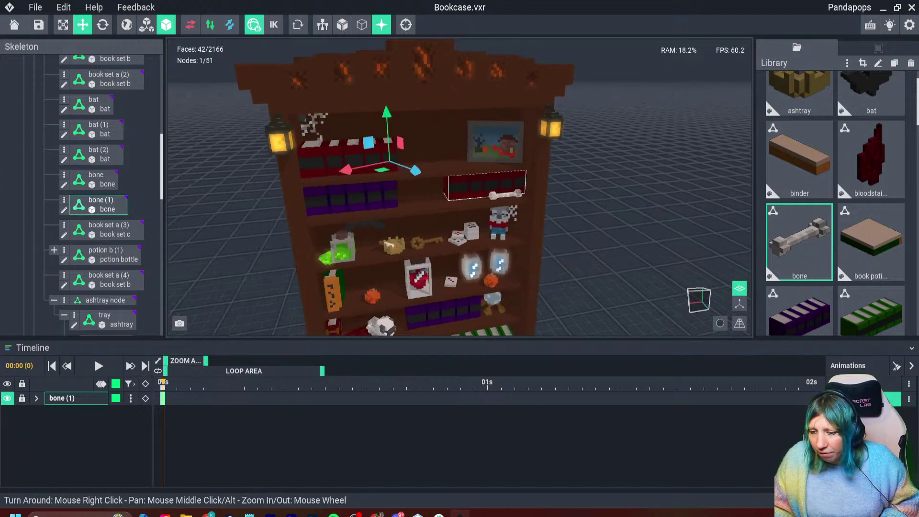
pyautogui.click(505, 190)
pyautogui.moveTo(516, 209); pyautogui.dragTo(496, 204)
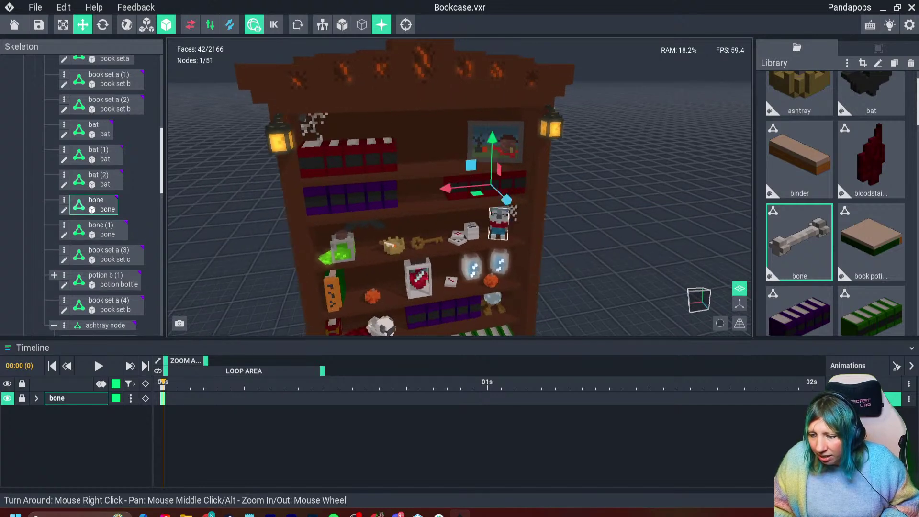
# Push the bat above the green potion back into the bookcase until it is hidden
pyautogui.moveTo(489, 208); pyautogui.dragTo(546, 205, button='right')
pyautogui.scroll(-3, 411, 220)
pyautogui.moveTo(400, 221); pyautogui.dragTo(406, 247, button='right')
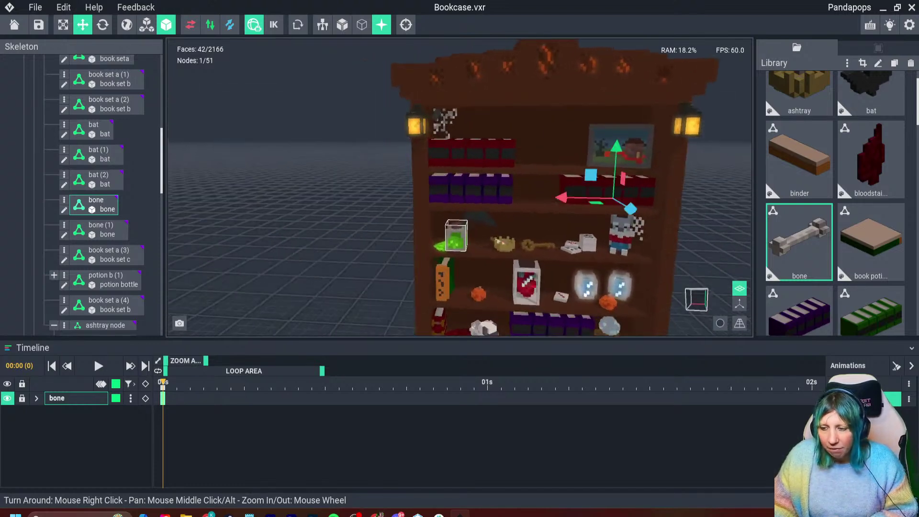
pyautogui.scroll(4, 415, 243)
pyautogui.moveTo(424, 215); pyautogui.dragTo(488, 201, button='right')
pyautogui.scroll(-5, 459, 186)
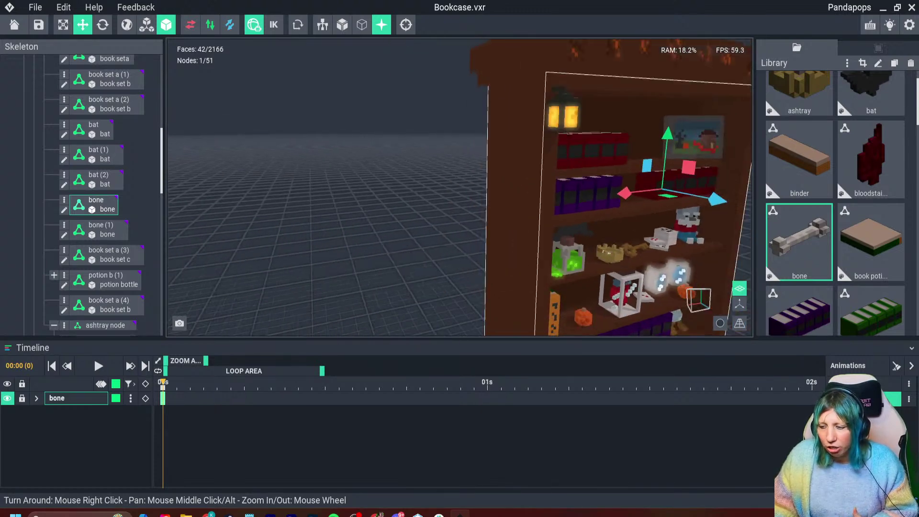
pyautogui.click(577, 223)
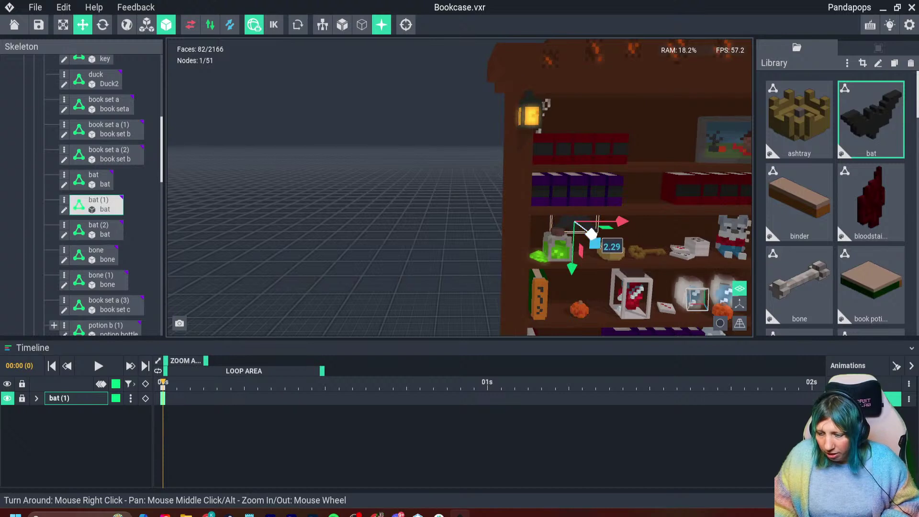
# Push the green potion and its leak back into the bookcase until they are hidden
pyautogui.click(557, 245)
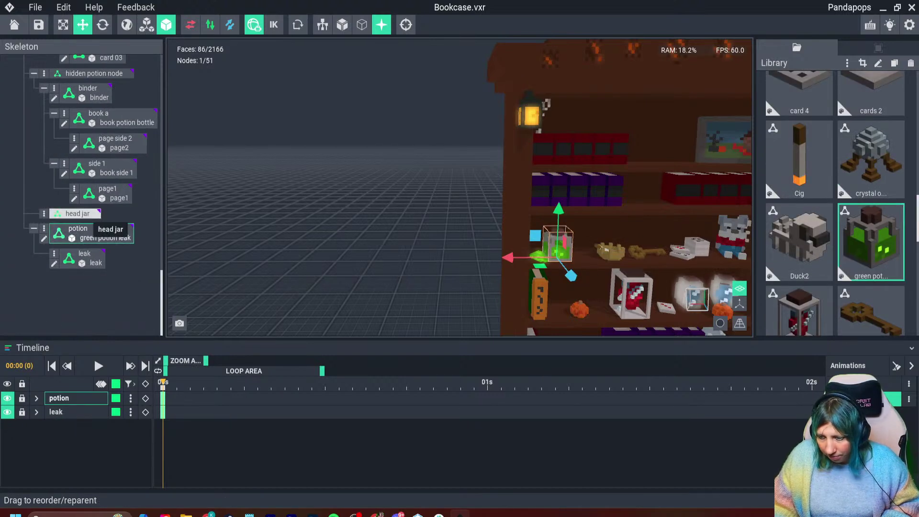
pyautogui.moveTo(95, 228); pyautogui.dragTo(77, 214)
pyautogui.click(91, 233)
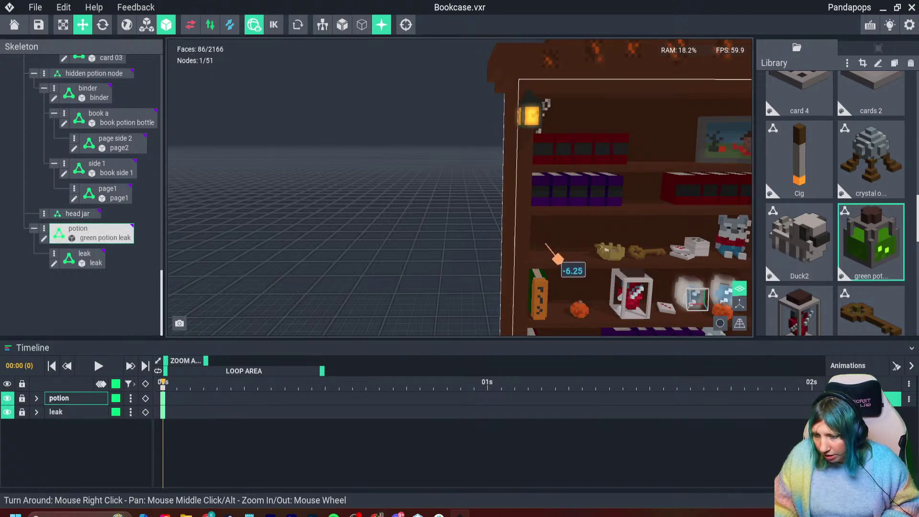
pyautogui.moveTo(557, 258); pyautogui.dragTo(490, 240, button='right')
pyautogui.scroll(-5, 490, 239)
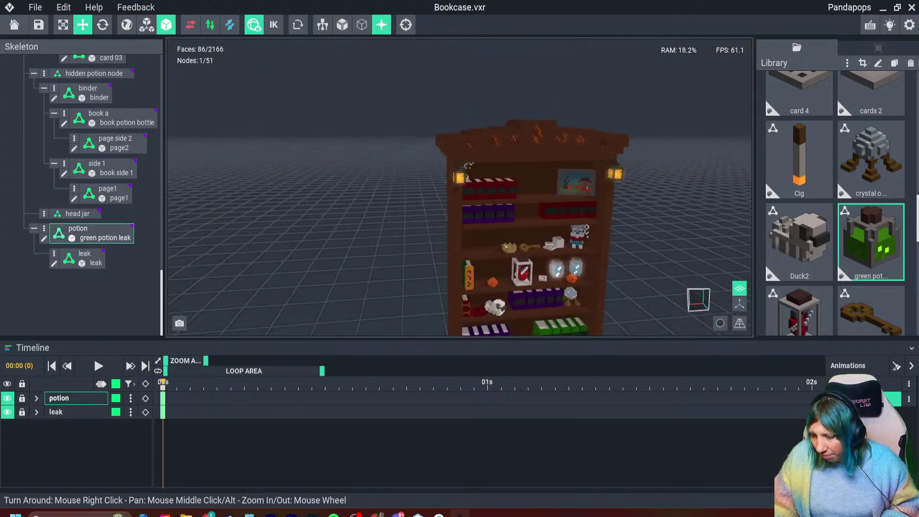
pyautogui.scroll(5, 459, 192)
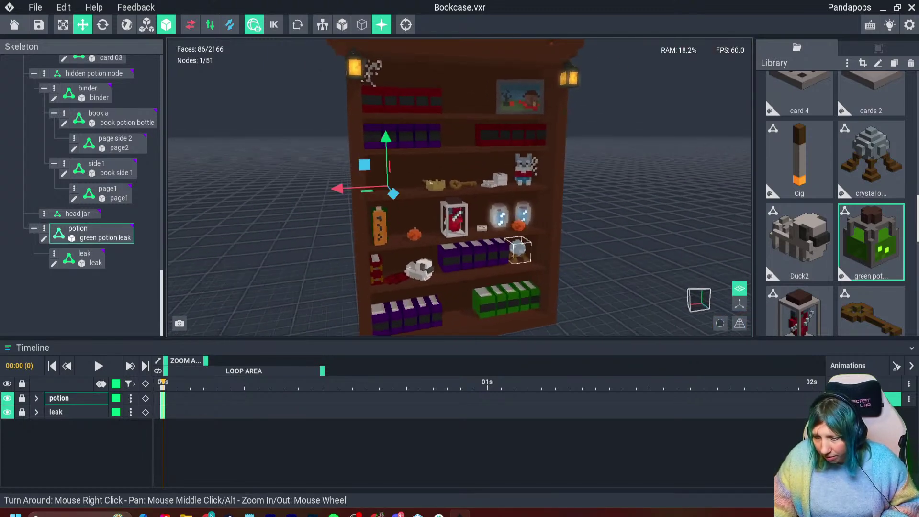
# Slide the bloodstain sideways from beside the duck into the bookcase's side wall, past the red book
pyautogui.click(519, 249)
pyautogui.moveTo(519, 251); pyautogui.dragTo(542, 279)
pyautogui.moveTo(542, 279); pyautogui.dragTo(519, 260, button='right')
pyautogui.click(395, 278)
pyautogui.moveTo(395, 278); pyautogui.dragTo(415, 293, button='right')
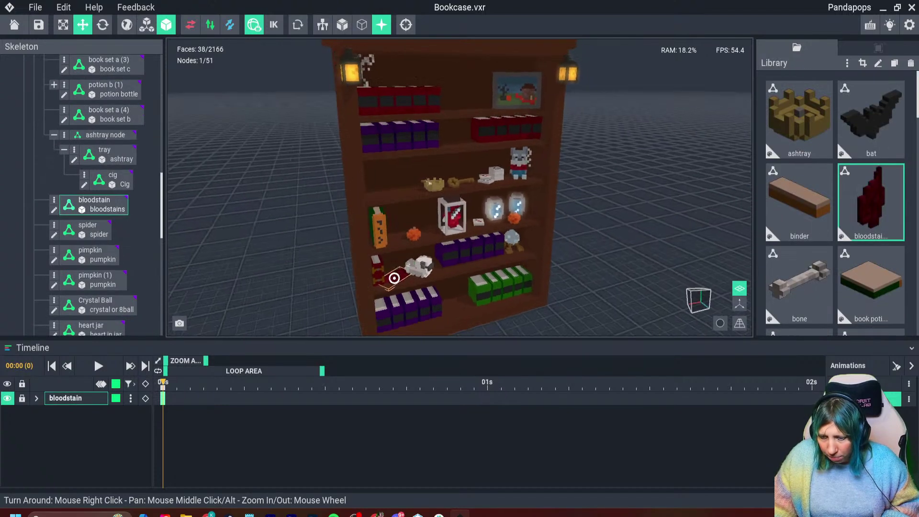
pyautogui.scroll(5, 394, 278)
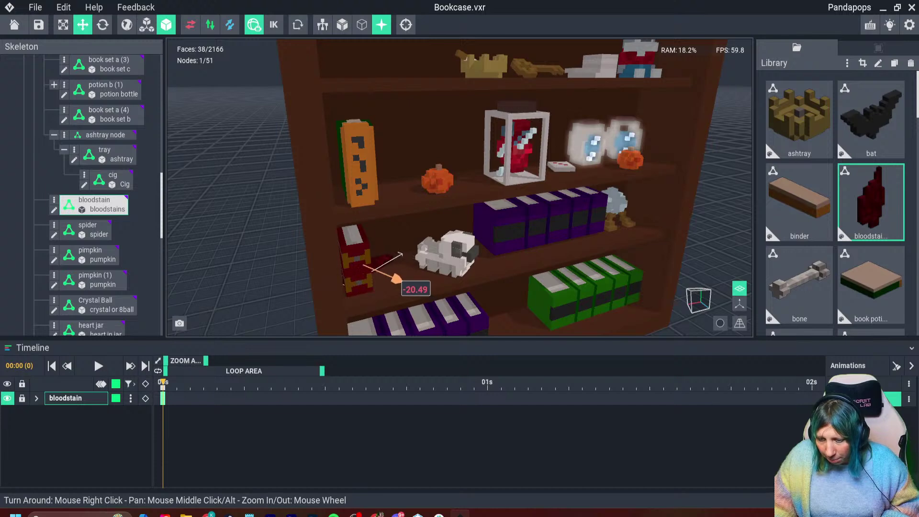
pyautogui.moveTo(307, 268); pyautogui.dragTo(331, 282, button='right')
# Rotate the bloodstain to about 268° and shift it fully inside the bookcase's side wall
pyautogui.click(102, 25)
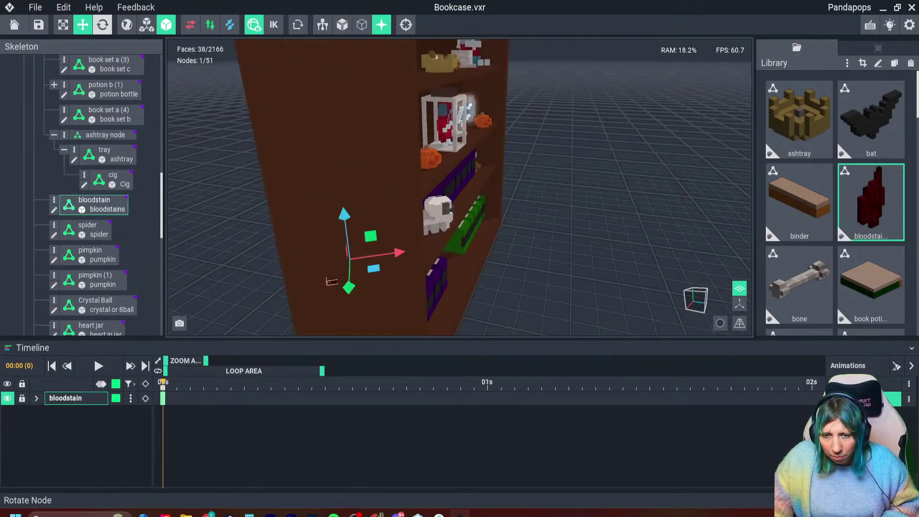
pyautogui.moveTo(335, 284); pyautogui.dragTo(385, 266)
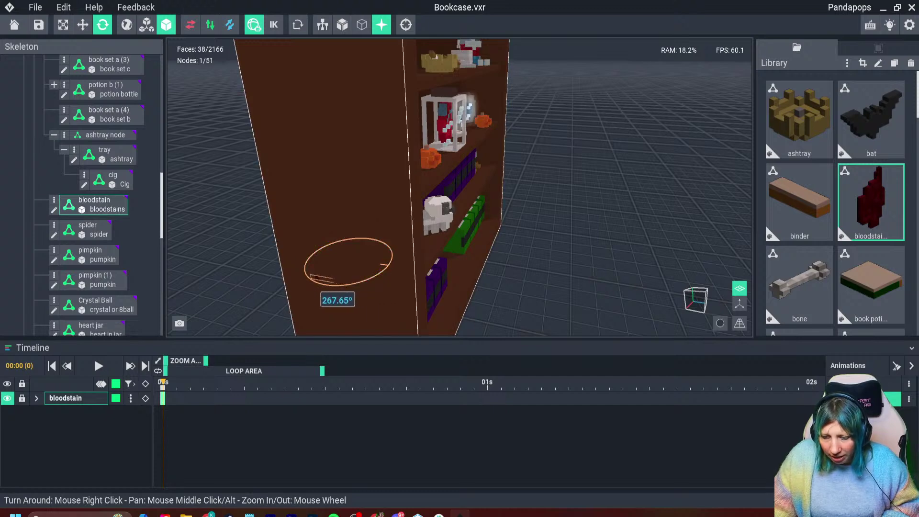
pyautogui.click(83, 25)
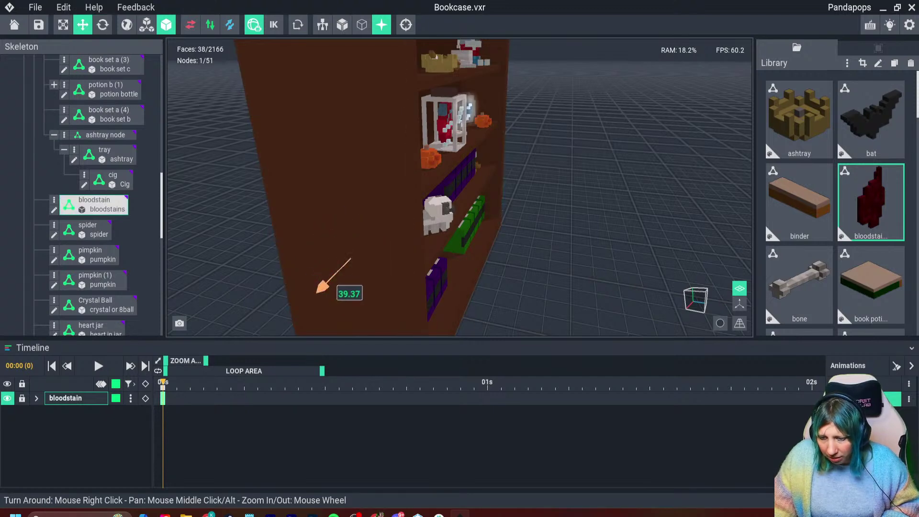
pyautogui.moveTo(322, 280); pyautogui.dragTo(404, 267, button='right')
pyautogui.scroll(-5, 405, 268)
pyautogui.scroll(6, 460, 219)
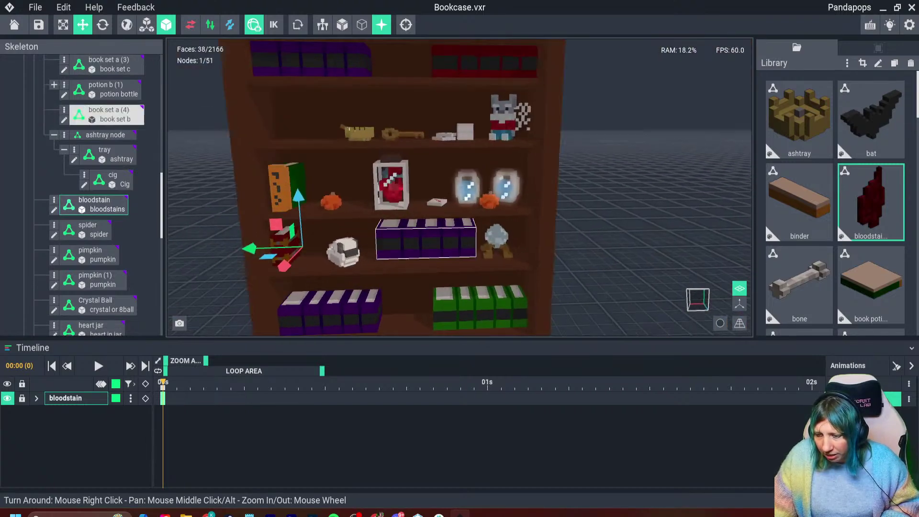
# Examine the remaining shelf items and their nodes, including the potion bottle, the book sets and the duck
pyautogui.click(506, 186)
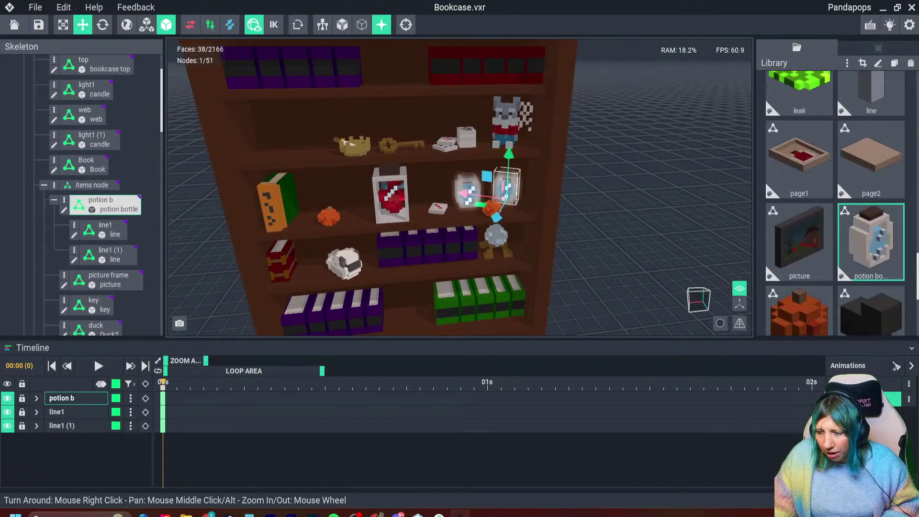
pyautogui.moveTo(496, 217)
pyautogui.mouseDown()
pyautogui.moveTo(501, 206)
pyautogui.moveTo(496, 217)
pyautogui.mouseUp()
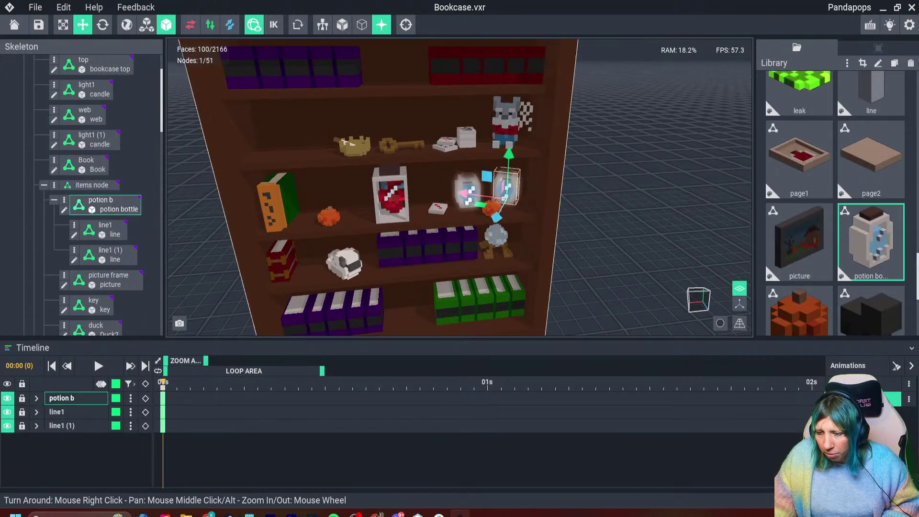
pyautogui.moveTo(469, 230); pyautogui.dragTo(465, 215, button='right')
pyautogui.click(426, 184)
pyautogui.click(395, 193)
pyautogui.moveTo(394, 195)
pyautogui.mouseDown(button='right')
pyautogui.moveTo(406, 218)
pyautogui.moveTo(401, 201)
pyautogui.mouseUp(button='right')
pyautogui.scroll(-3, 401, 201)
pyautogui.click(356, 138)
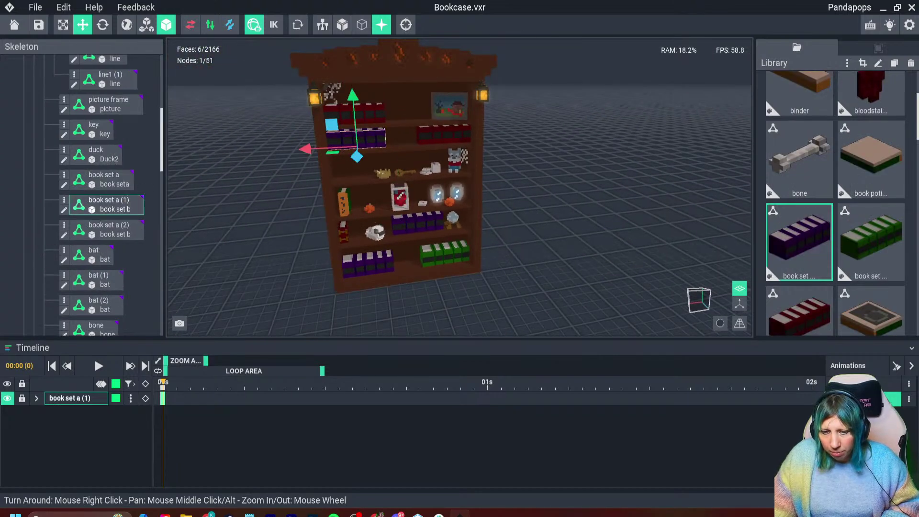
pyautogui.click(109, 229)
pyautogui.click(109, 205)
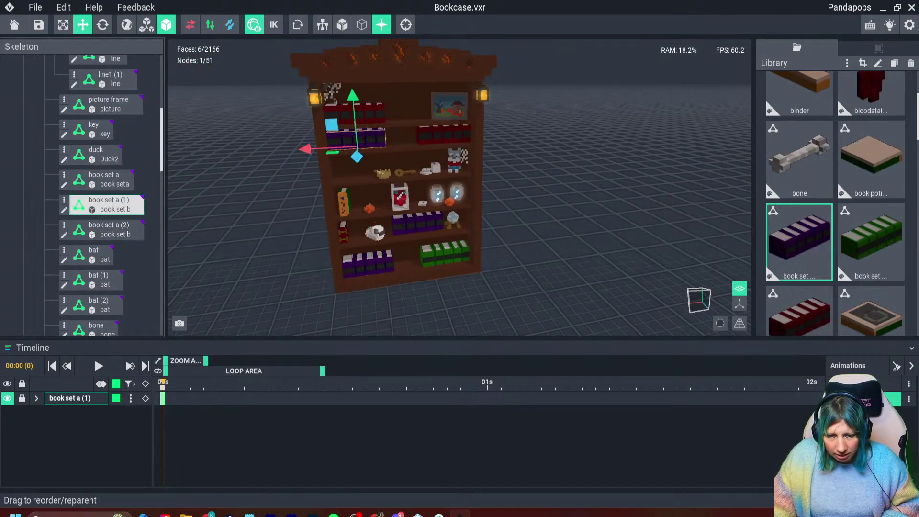
pyautogui.click(107, 179)
pyautogui.click(95, 154)
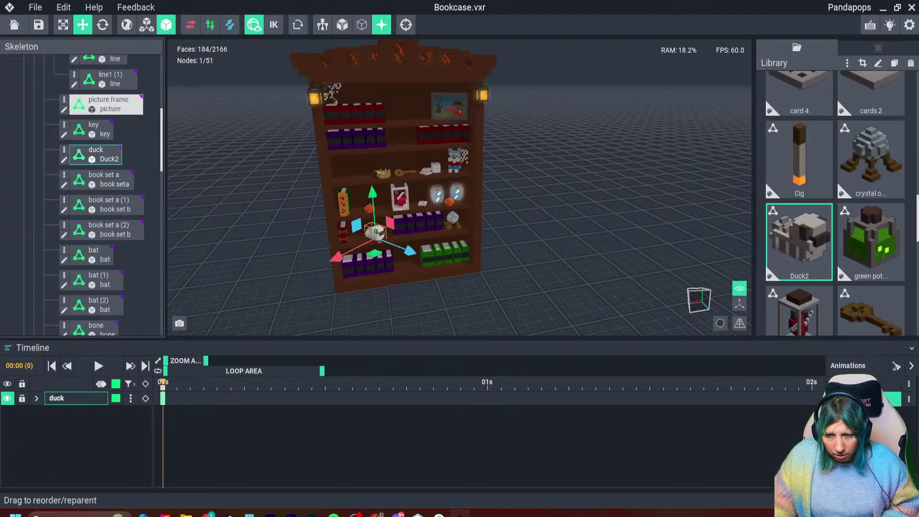
pyautogui.click(355, 137)
pyautogui.scroll(5, 363, 166)
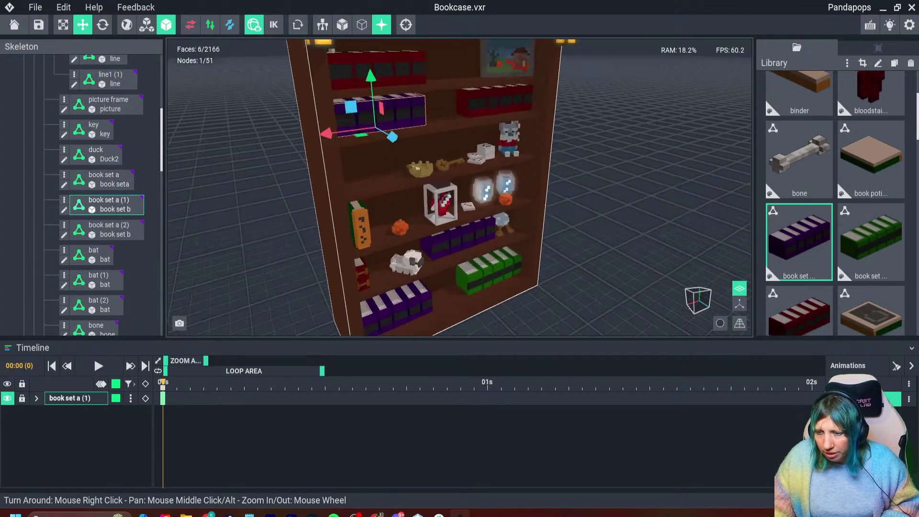
pyautogui.scroll(-4, 364, 166)
# Duplicate the green book set on the lowest shelf and move the copy up and across to an X position of about 24
pyautogui.click(497, 309)
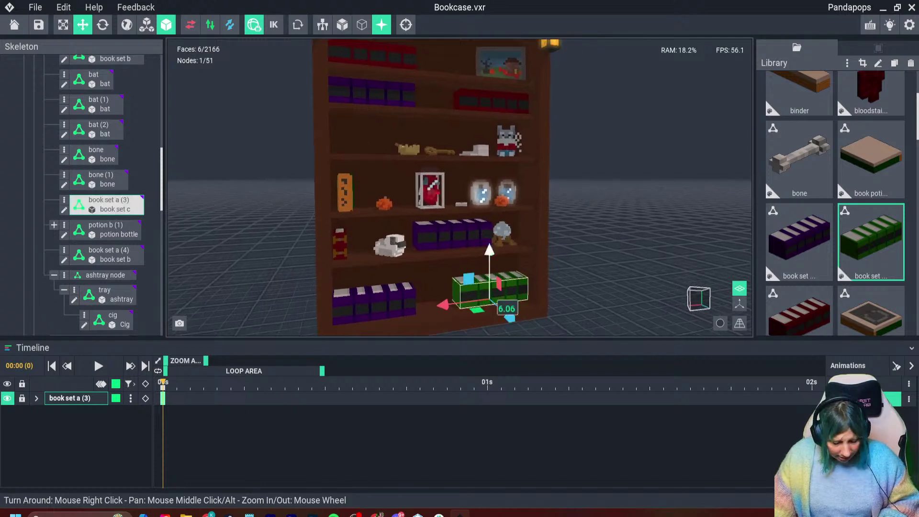
pyautogui.hotkey('ctrl', 'd')
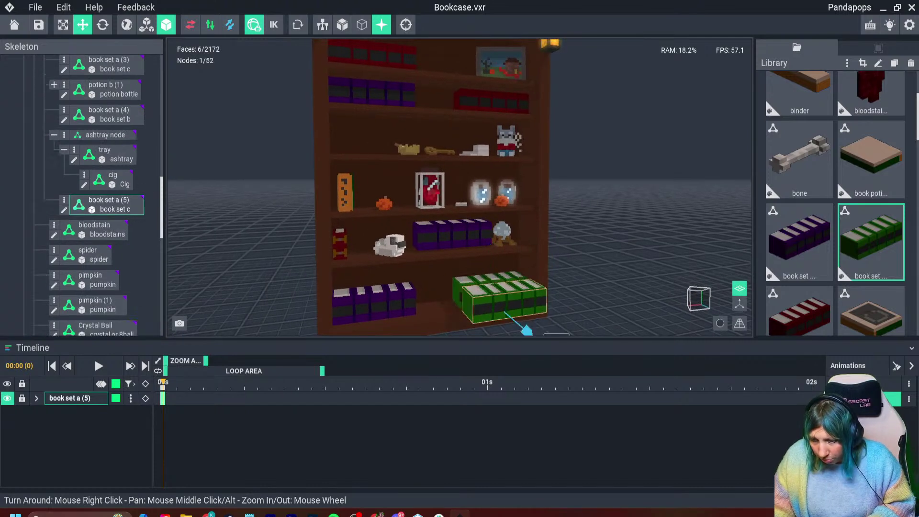
pyautogui.moveTo(504, 262); pyautogui.dragTo(484, 108)
pyautogui.moveTo(484, 108); pyautogui.dragTo(470, 158, button='right')
pyautogui.moveTo(461, 162); pyautogui.dragTo(332, 179)
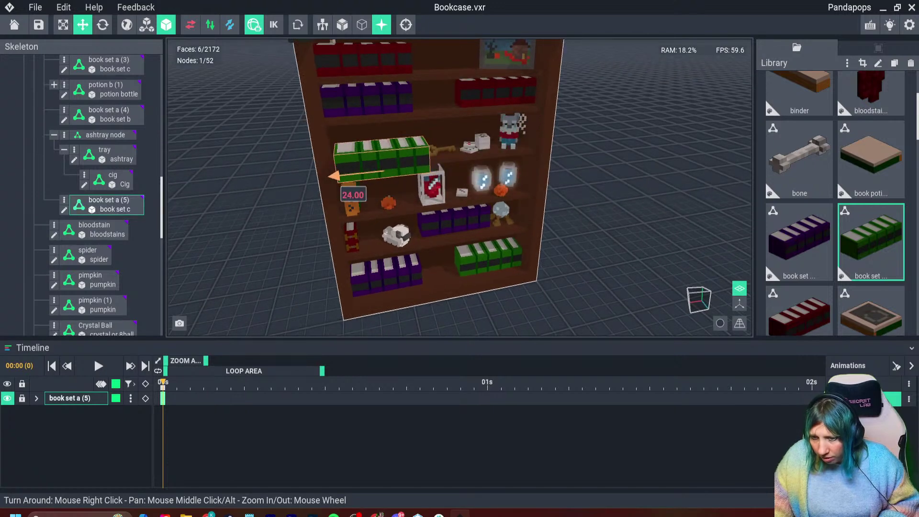
# Raise the copied green book set to the upper shelves and slide it across in front of the picture frame
pyautogui.moveTo(358, 197)
pyautogui.mouseDown(button='right')
pyautogui.moveTo(361, 187)
pyautogui.moveTo(362, 198)
pyautogui.mouseUp(button='right')
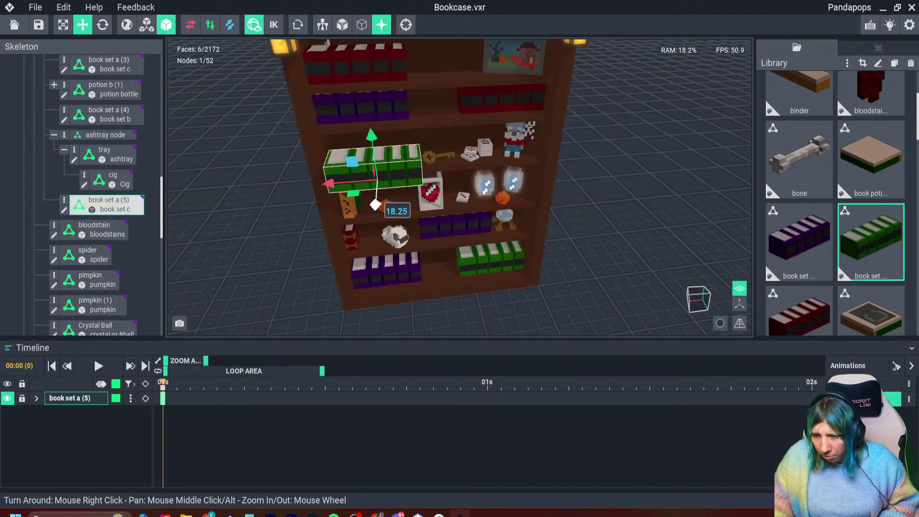
pyautogui.moveTo(371, 135); pyautogui.dragTo(369, 53)
pyautogui.moveTo(373, 144); pyautogui.dragTo(377, 172, button='right')
pyautogui.moveTo(306, 144); pyautogui.dragTo(417, 138)
# Lower the picture frame off the top shelf and set the copied green book set there, at the far end from the red books
pyautogui.click(505, 80)
pyautogui.moveTo(505, 61); pyautogui.dragTo(501, 121)
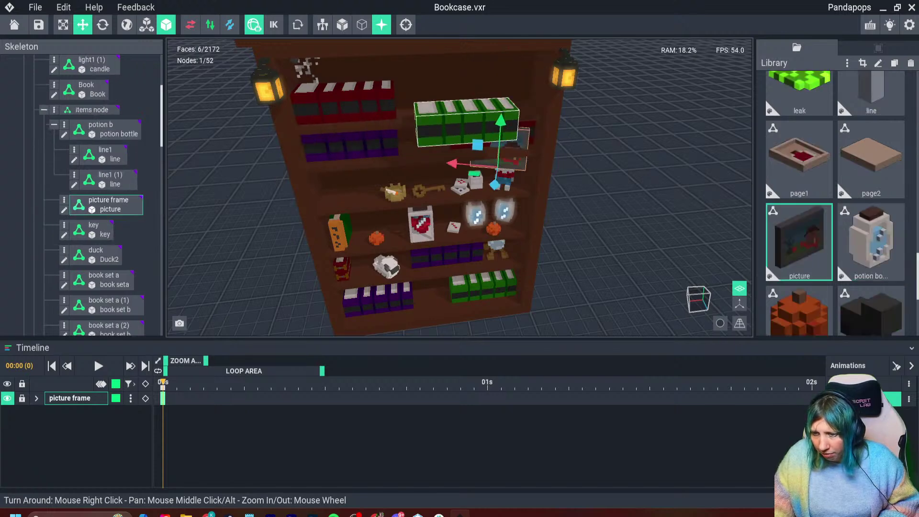
pyautogui.click(476, 124)
pyautogui.moveTo(472, 154); pyautogui.dragTo(465, 137)
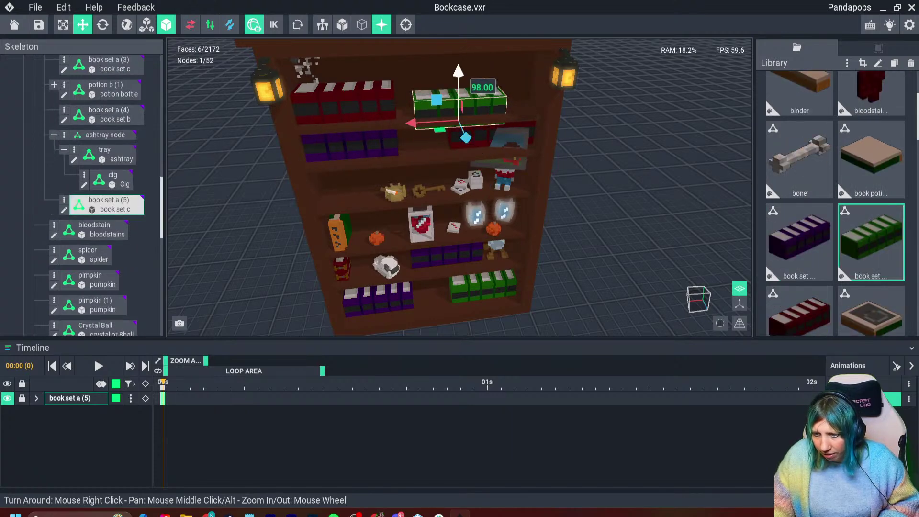
pyautogui.moveTo(457, 73); pyautogui.dragTo(458, 60)
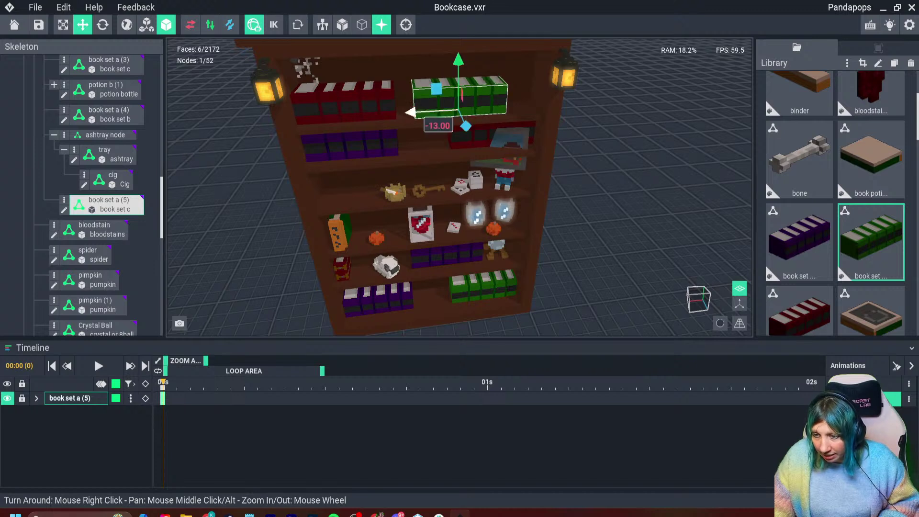
pyautogui.moveTo(410, 113); pyautogui.dragTo(438, 111)
# Slide the picture frame across the bookcase and lower it towards the shelf holding the crown and key
pyautogui.click(509, 137)
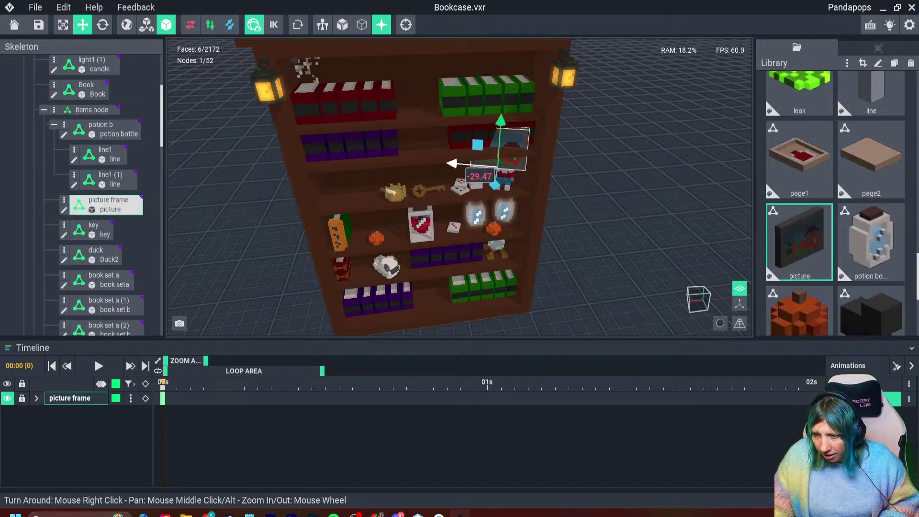
pyautogui.moveTo(460, 156); pyautogui.dragTo(325, 153)
pyautogui.moveTo(363, 106); pyautogui.dragTo(366, 146)
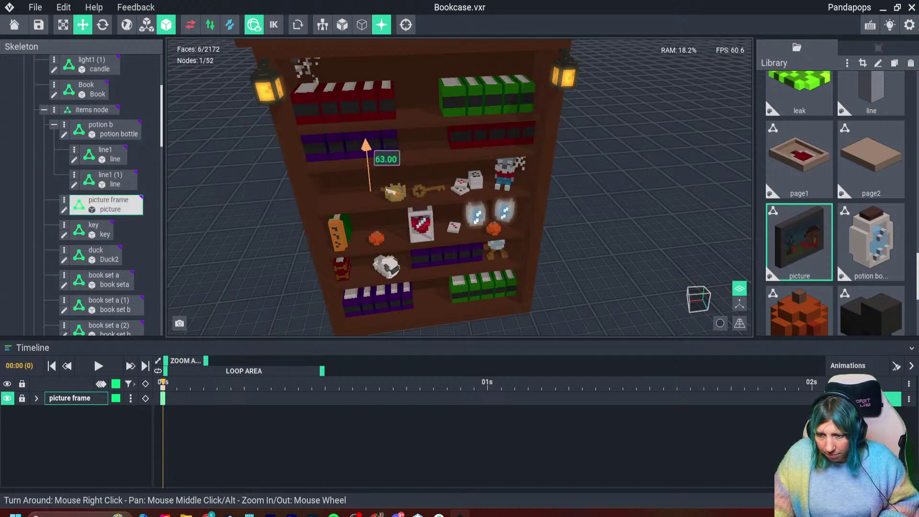
pyautogui.moveTo(352, 223); pyautogui.dragTo(354, 225)
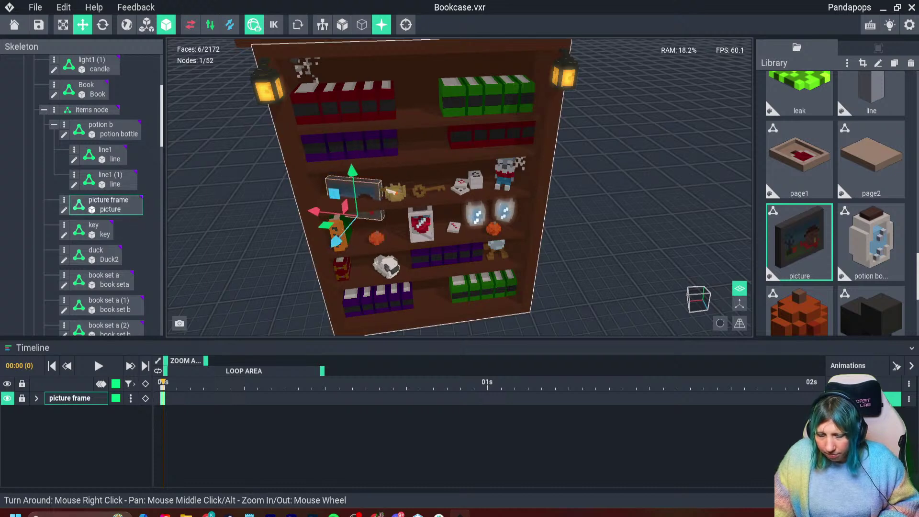
# Adjust the picture frame's rotation and raise it so that it stands on the shelf beside the crown
pyautogui.press('r')
pyautogui.moveTo(363, 225); pyautogui.dragTo(381, 218, button='right')
pyautogui.moveTo(381, 218); pyautogui.dragTo(367, 218)
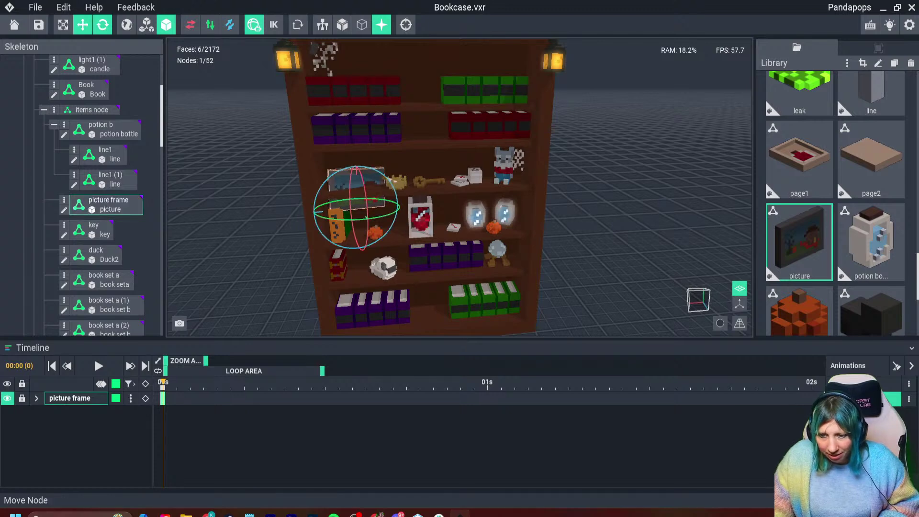
pyautogui.click(83, 24)
pyautogui.moveTo(355, 160); pyautogui.dragTo(355, 138)
pyautogui.scroll(5, 359, 163)
pyautogui.press('r')
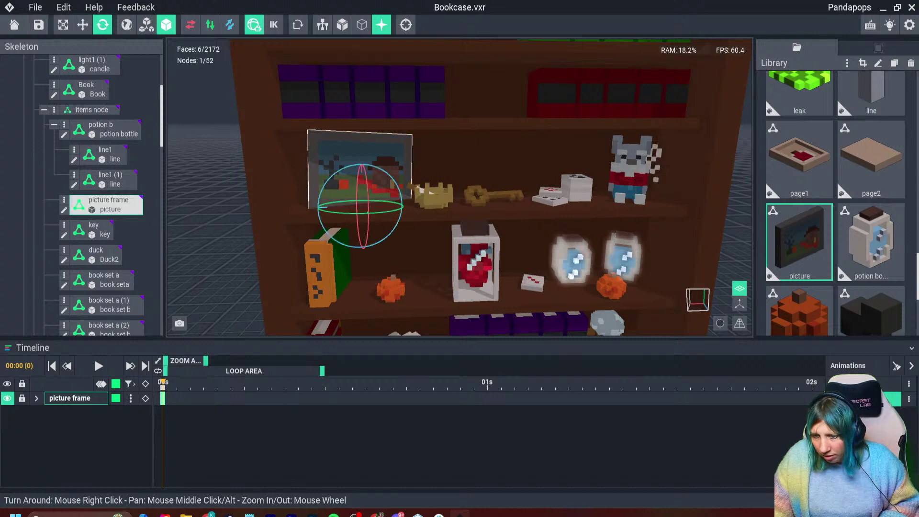
pyautogui.moveTo(399, 190); pyautogui.dragTo(396, 184)
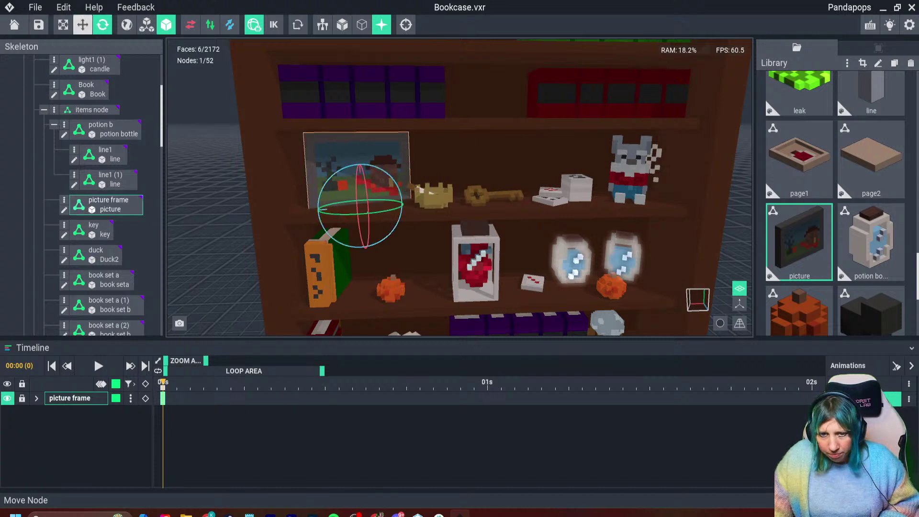
pyautogui.click(83, 25)
pyautogui.moveTo(368, 211); pyautogui.dragTo(310, 213)
# Move the wolf doll up to the top shelf, between the red and green book sets, at a height of about 102
pyautogui.scroll(-6, 316, 210)
pyautogui.click(536, 177)
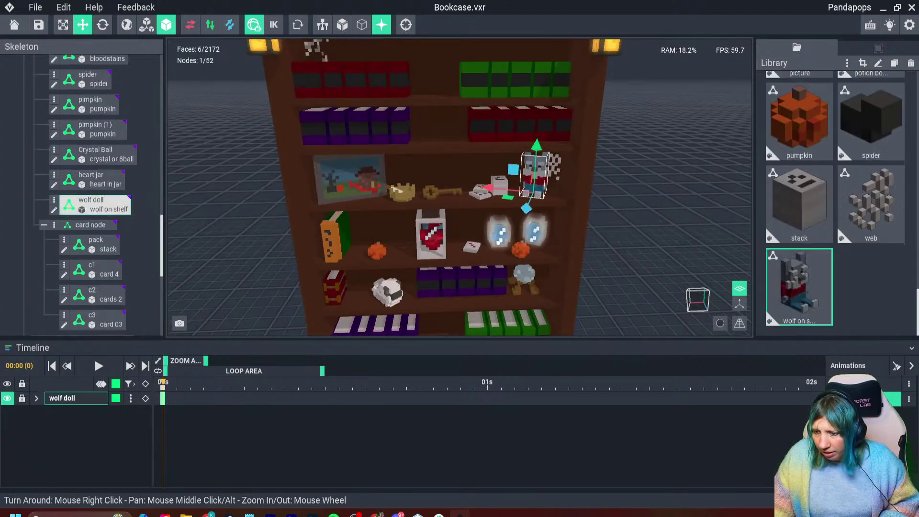
pyautogui.moveTo(536, 177); pyautogui.dragTo(516, 228, button='middle')
pyautogui.moveTo(517, 195); pyautogui.dragTo(521, 99)
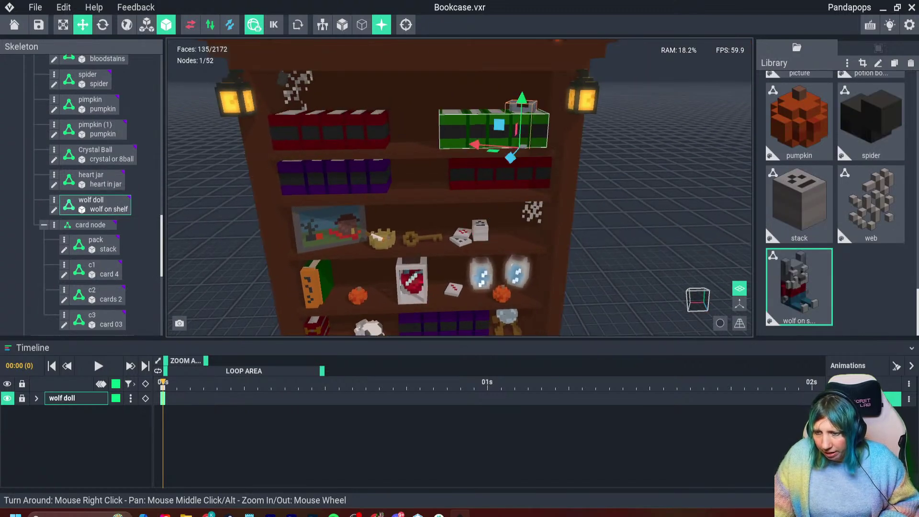
pyautogui.moveTo(474, 145); pyautogui.dragTo(379, 147)
pyautogui.moveTo(415, 102); pyautogui.dragTo(415, 100)
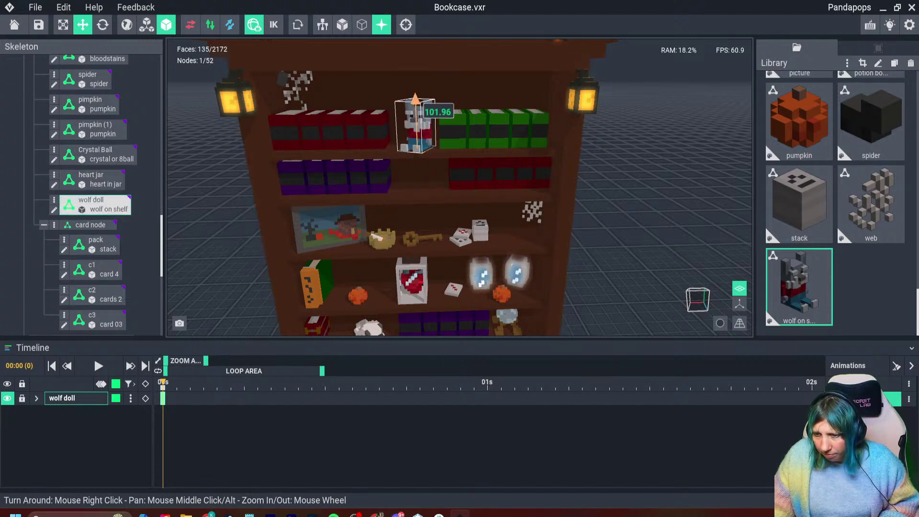
pyautogui.moveTo(424, 144); pyautogui.dragTo(424, 122, button='right')
pyautogui.moveTo(426, 187); pyautogui.dragTo(426, 145, button='middle')
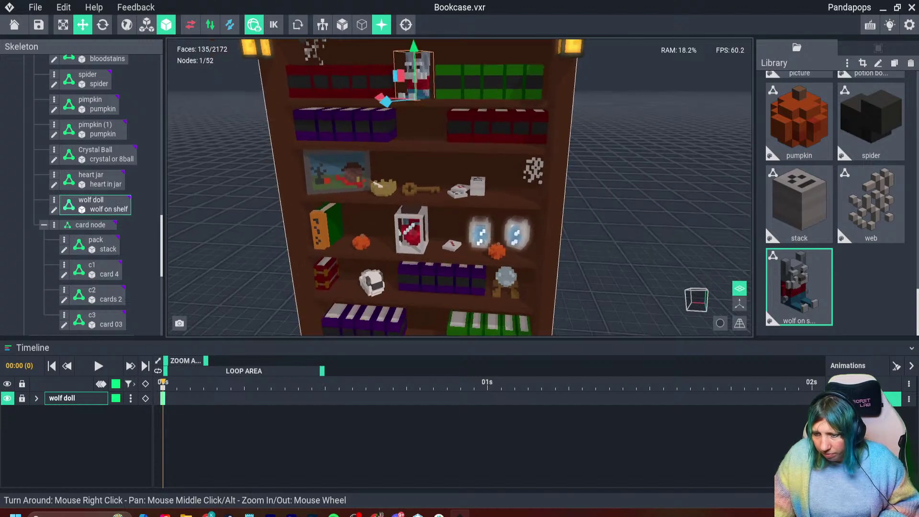
# Raise the crystal ball to the wolf doll's former place beside the cobweb on the third shelf
pyautogui.click(506, 282)
pyautogui.moveTo(507, 247); pyautogui.dragTo(510, 143)
pyautogui.click(618, 168)
pyautogui.scroll(-4, 617, 181)
pyautogui.moveTo(615, 206); pyautogui.dragTo(612, 185, button='right')
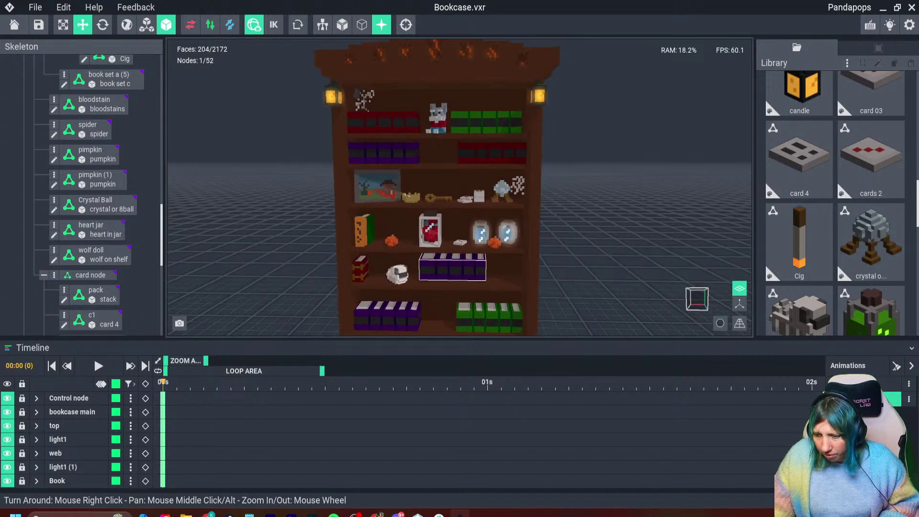
# Slide the fifth shelf's purple book set to an X position of about -26 and move the duck next to it
pyautogui.click(455, 269)
pyautogui.moveTo(405, 274); pyautogui.dragTo(443, 275)
pyautogui.click(397, 274)
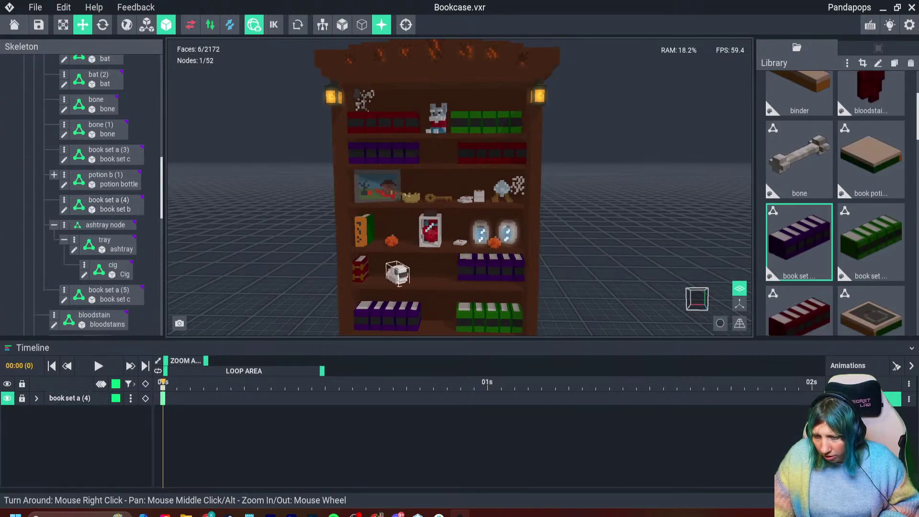
pyautogui.moveTo(352, 286); pyautogui.dragTo(375, 286)
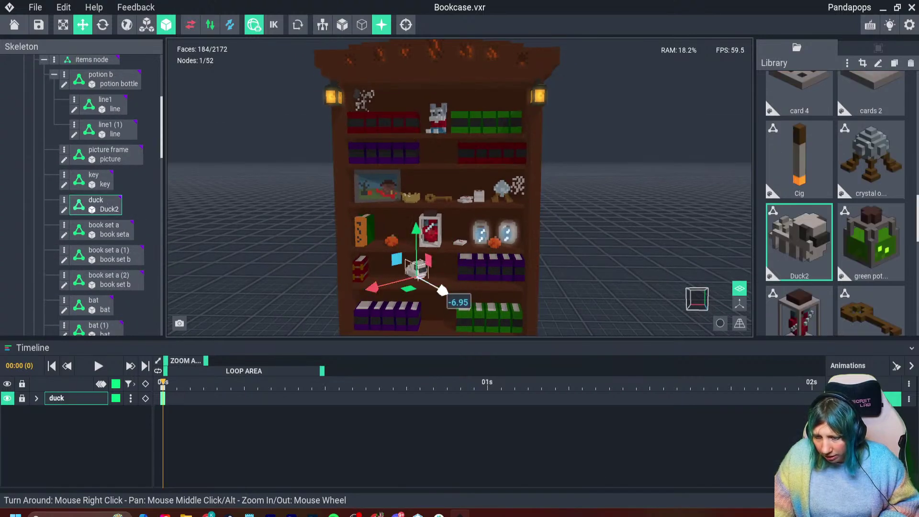
pyautogui.moveTo(441, 289)
pyautogui.mouseDown()
pyautogui.moveTo(464, 302)
pyautogui.moveTo(456, 297)
pyautogui.mouseUp()
pyautogui.moveTo(388, 296); pyautogui.dragTo(401, 292)
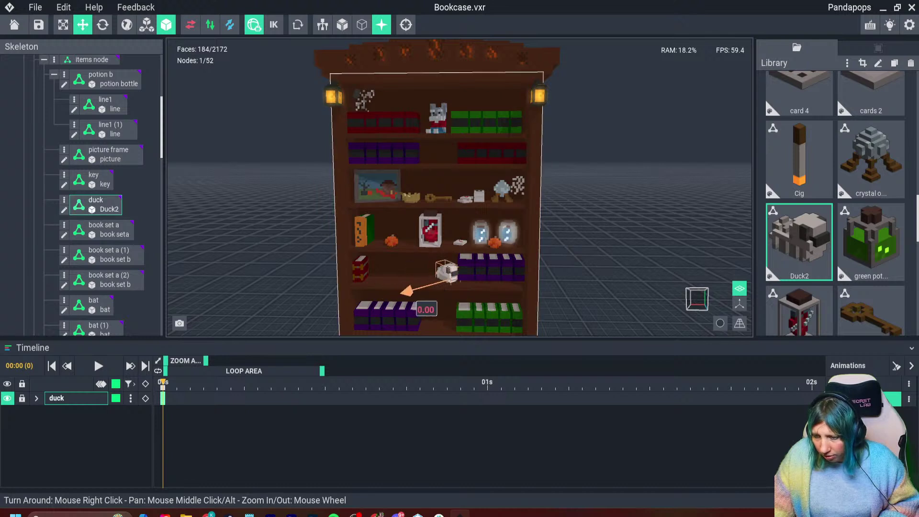
pyautogui.moveTo(473, 294); pyautogui.dragTo(468, 292)
# Duplicate the purple book set on the fifth shelf and place the copy between the red book and the duck
pyautogui.click(470, 274)
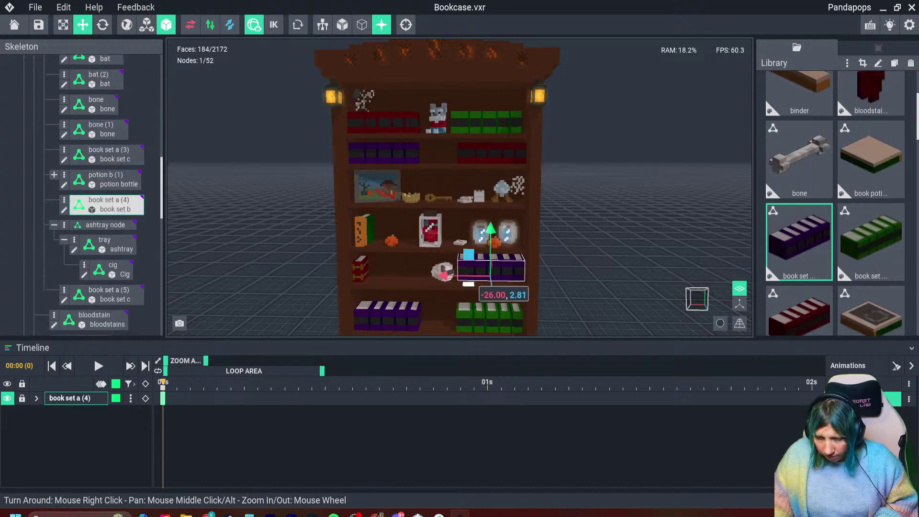
pyautogui.hotkey('ctrl', 'd')
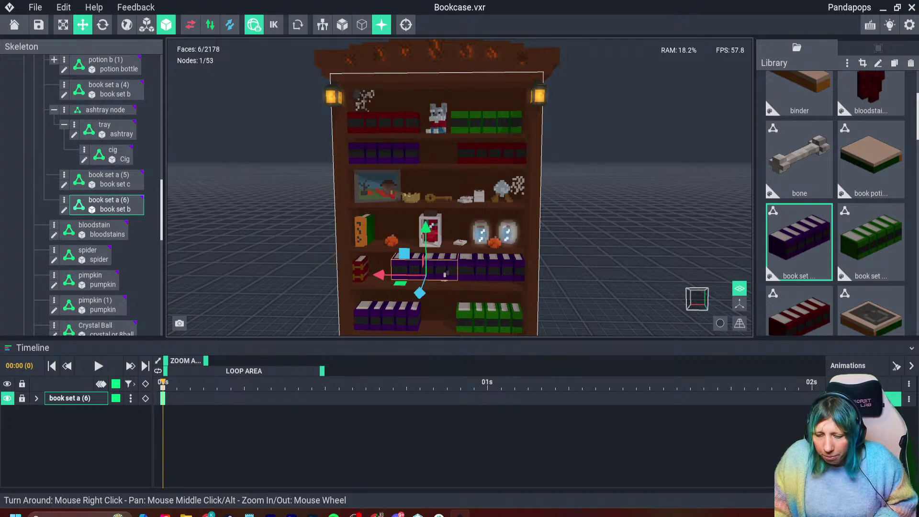
pyautogui.moveTo(380, 274); pyautogui.dragTo(353, 274)
# Rotate the duck slightly in the gap between the two purple book sets on the fifth shelf
pyautogui.click(443, 271)
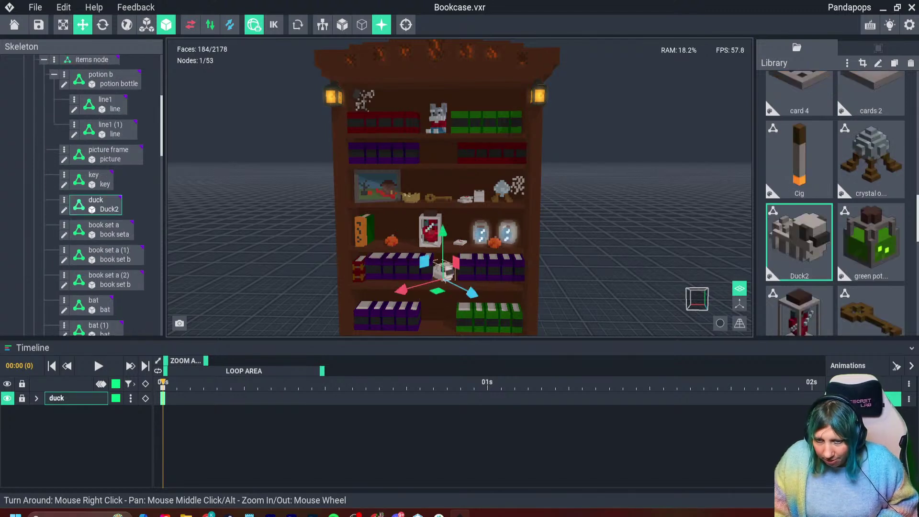
pyautogui.click(103, 25)
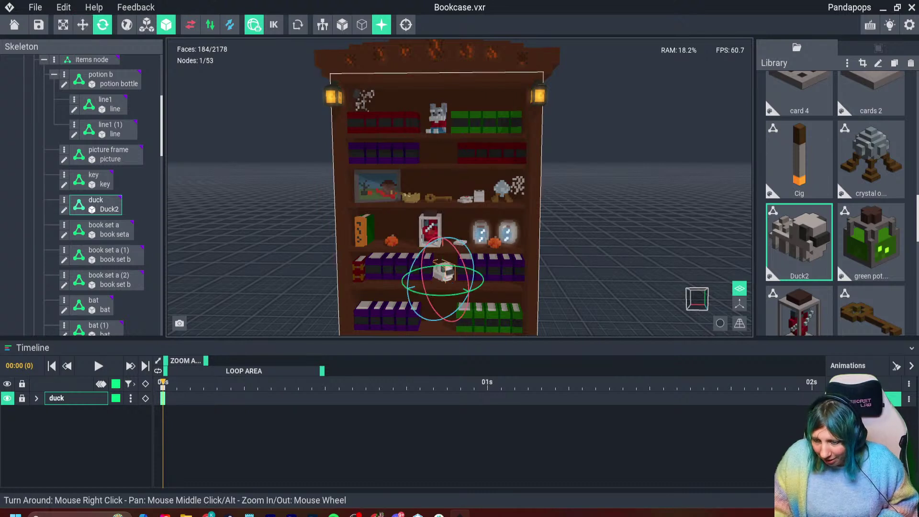
pyautogui.moveTo(458, 293); pyautogui.dragTo(423, 286)
pyautogui.click(83, 24)
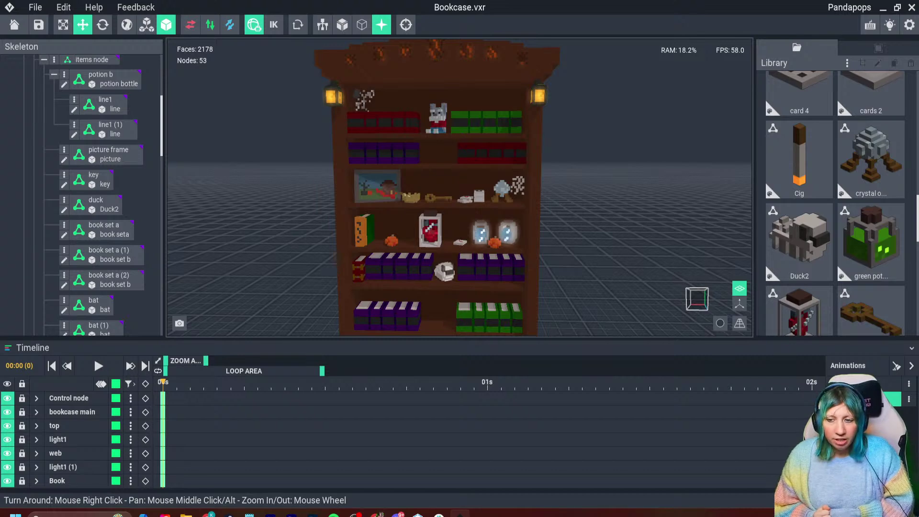
# Examine the rearranged bookcase from several distances and angles to check how the shelves are filled
pyautogui.scroll(-5, 491, 267)
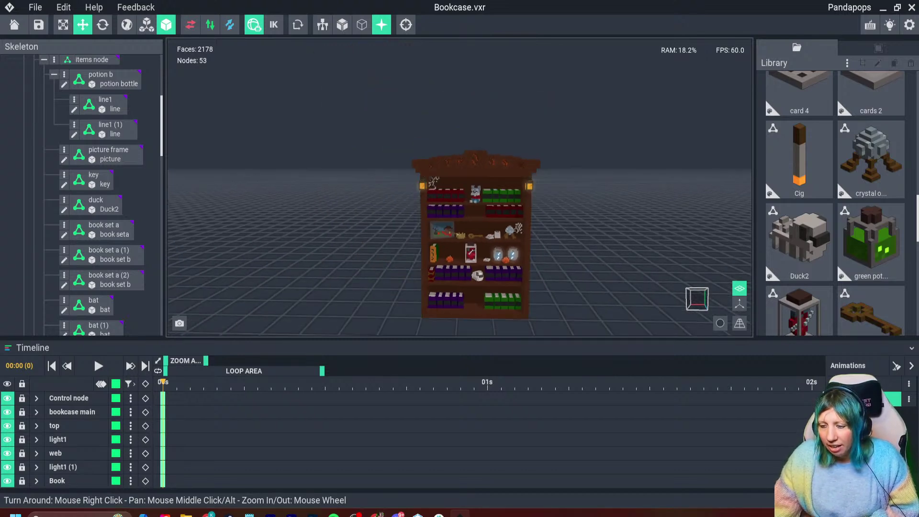
pyautogui.moveTo(491, 267); pyautogui.dragTo(474, 251, button='right')
pyautogui.scroll(4, 473, 251)
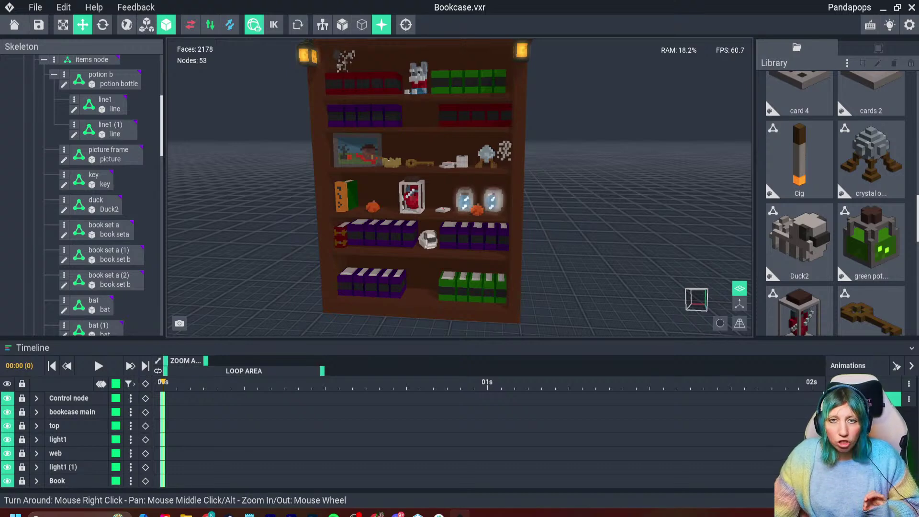
pyautogui.moveTo(497, 279); pyautogui.dragTo(509, 297, button='right')
pyautogui.scroll(-4, 459, 289)
pyautogui.scroll(3, 508, 297)
pyautogui.scroll(-2, 511, 298)
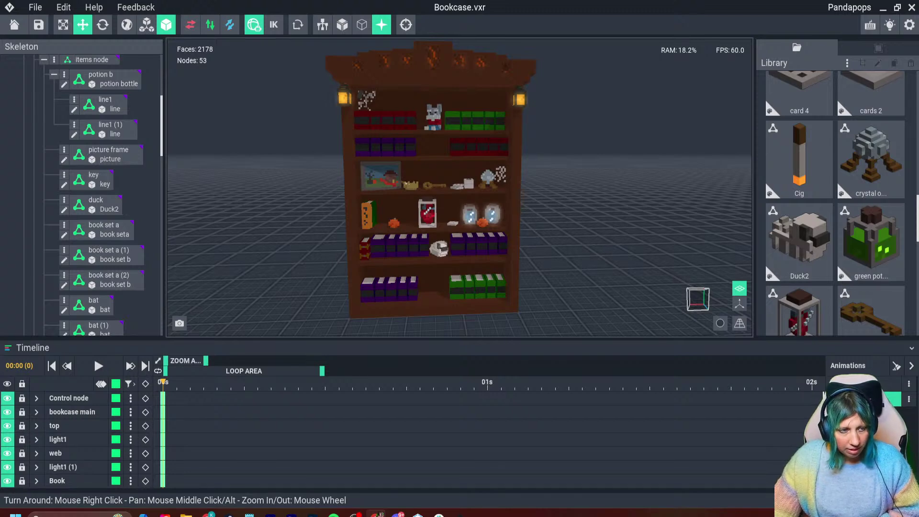
pyautogui.moveTo(509, 297); pyautogui.dragTo(508, 297, button='right')
pyautogui.scroll(1, 508, 297)
pyautogui.scroll(2, 508, 297)
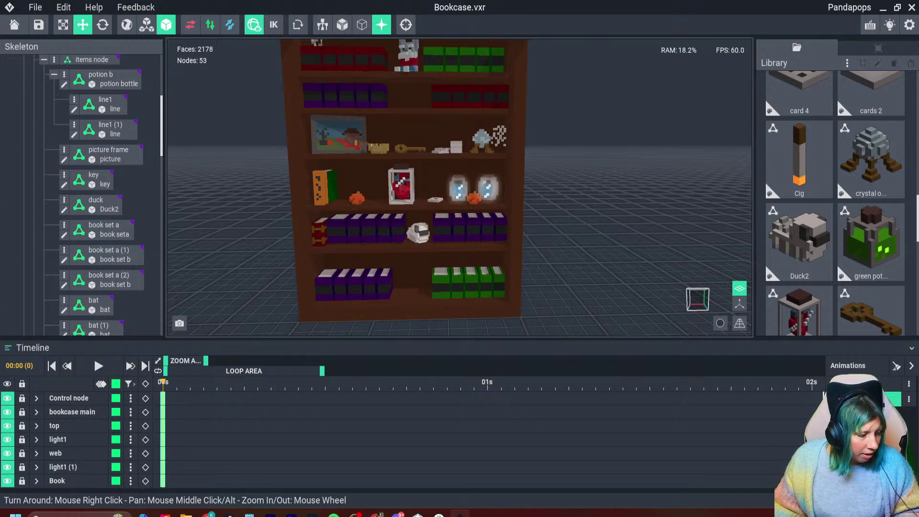
# Switch to the browser and go from the gambling table asset to the Large Bookcase page on The Sandbox website
pyautogui.hotkey('alt', 'Tab')
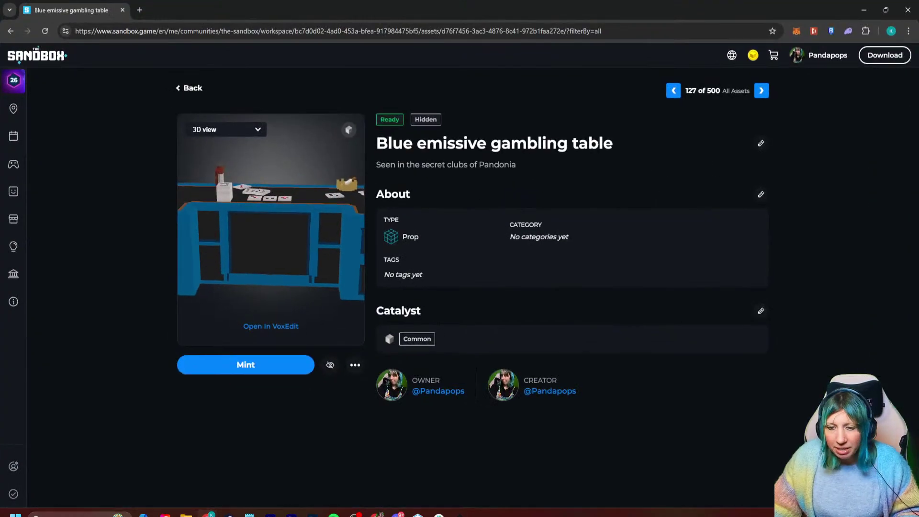
pyautogui.click(189, 88)
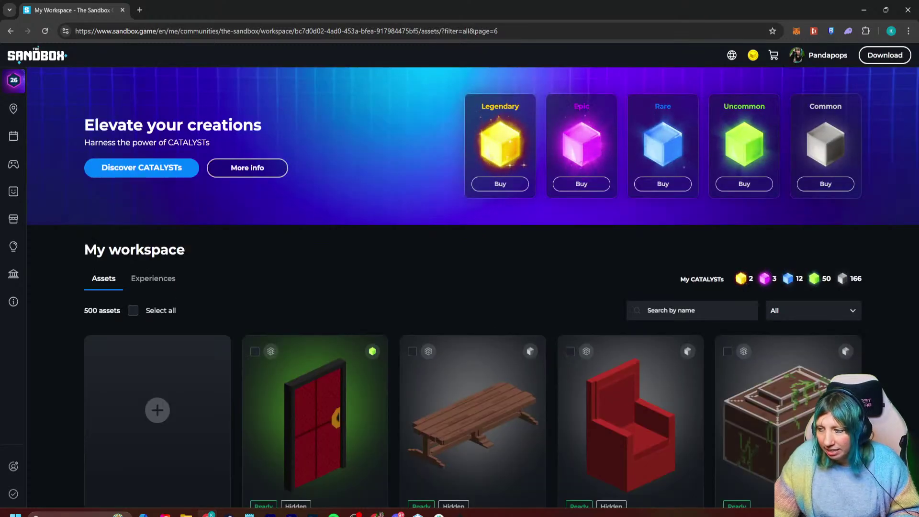
pyautogui.moveTo(526, 10); pyautogui.dragTo(0, 25)
pyautogui.hotkey('alt', 'Tab')
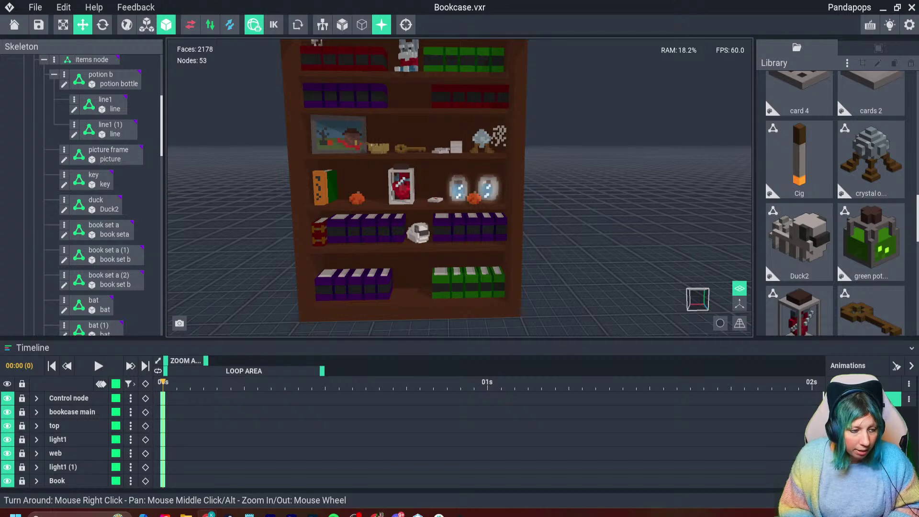
pyautogui.moveTo(0, 168); pyautogui.dragTo(512, 0)
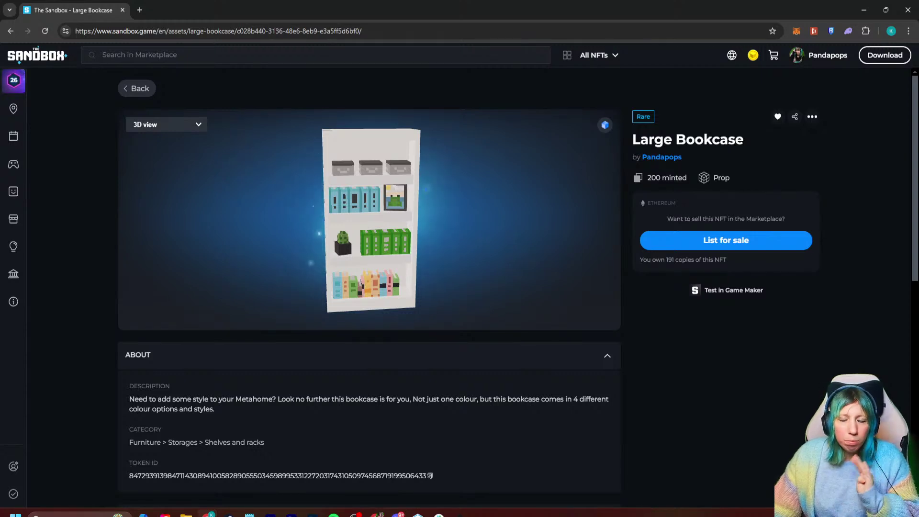
# Preview the Large Bookcase's Black Wood 01, Black Wood 02 and Dark Wood 01 variants to compare their shelf arrangements
pyautogui.click(166, 124)
pyautogui.click(160, 157)
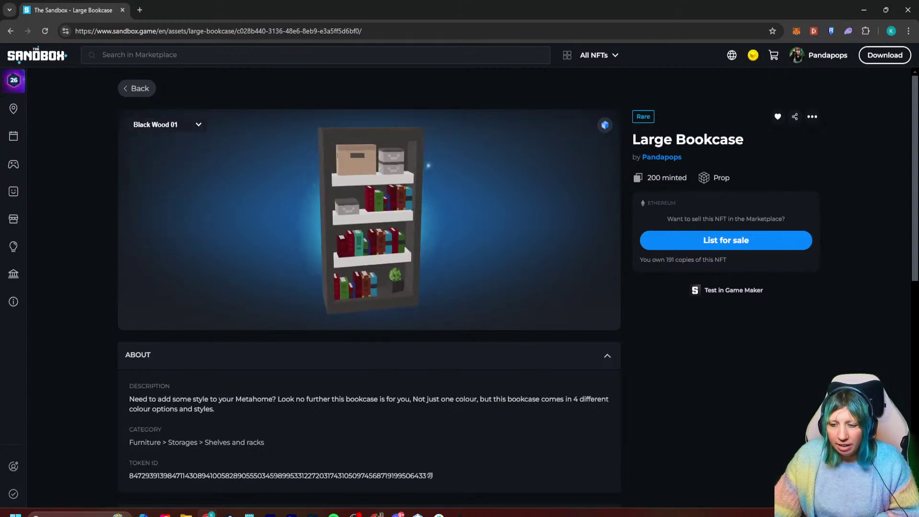
pyautogui.click(166, 125)
pyautogui.click(161, 173)
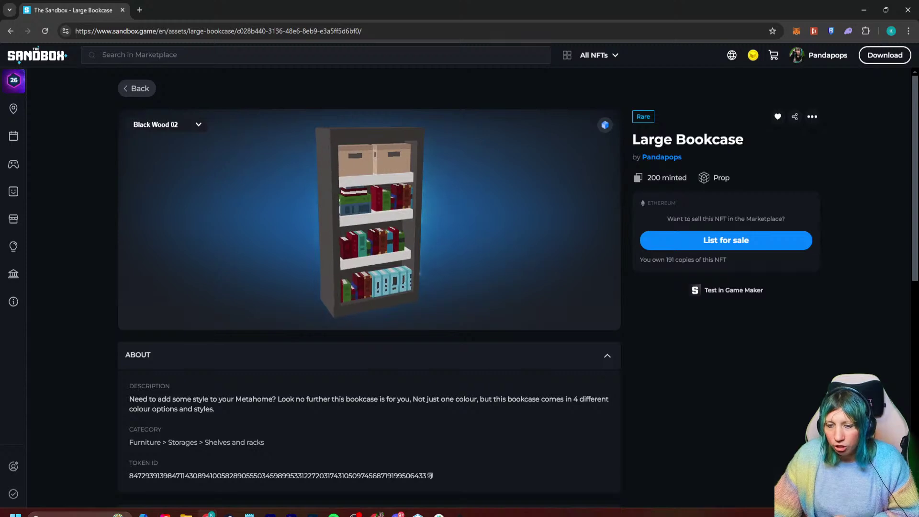
pyautogui.click(166, 125)
pyautogui.click(160, 157)
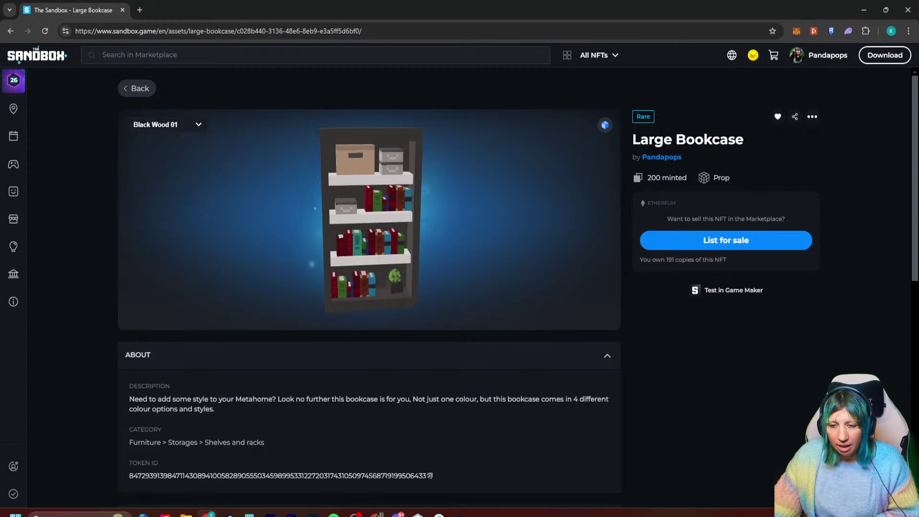
pyautogui.click(166, 124)
pyautogui.click(161, 173)
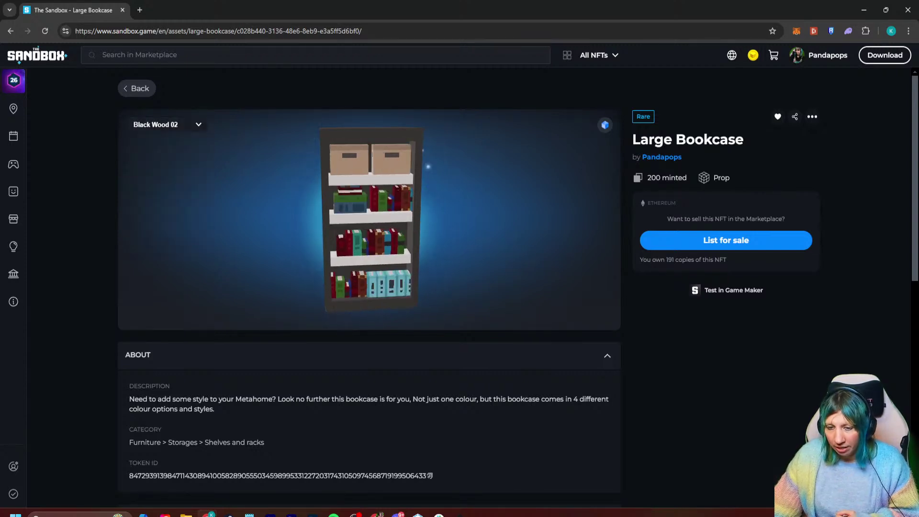
pyautogui.click(166, 124)
pyautogui.click(161, 188)
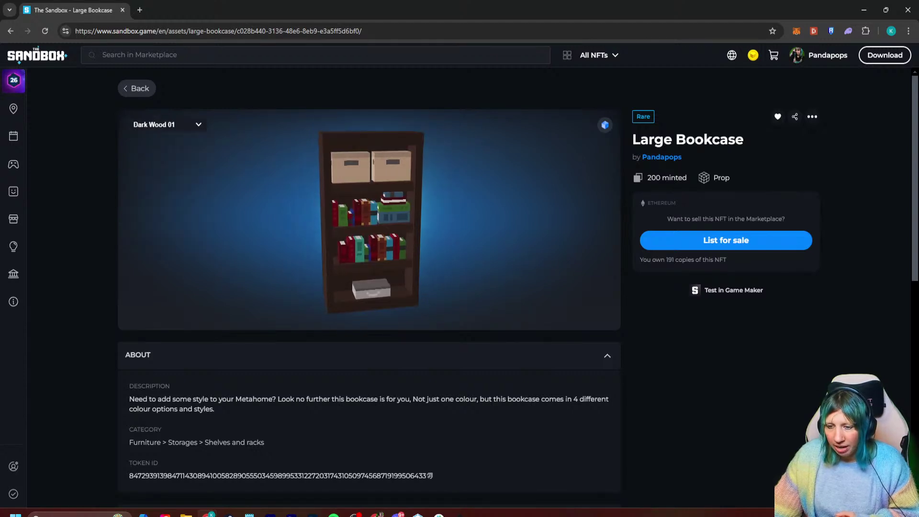
# Preview the Large Bookcase's Dark Wood 02, Light Wood 01 and Dark Wood 01 variants to compare how their shelves are filled
pyautogui.moveTo(382, 259)
pyautogui.mouseDown()
pyautogui.moveTo(417, 261)
pyautogui.moveTo(385, 259)
pyautogui.mouseUp()
pyautogui.scroll(5, 385, 258)
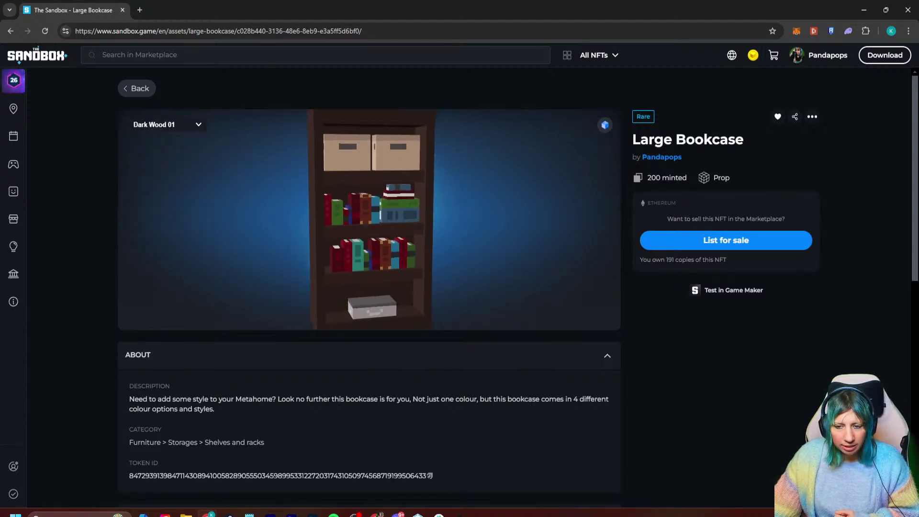
pyautogui.click(166, 124)
pyautogui.click(160, 201)
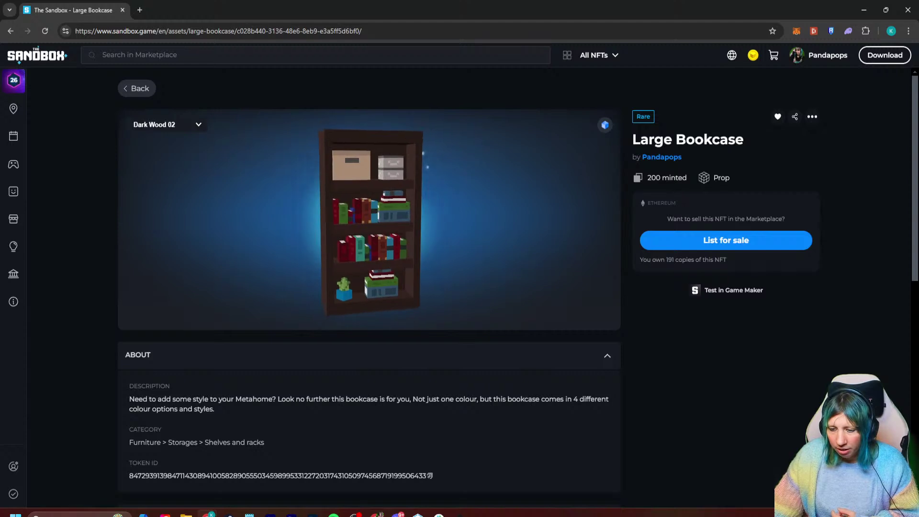
pyautogui.click(166, 125)
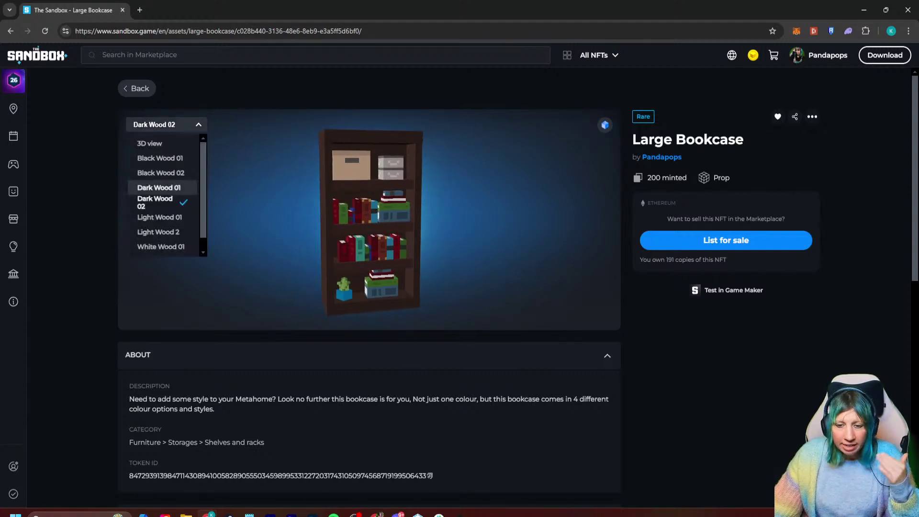
pyautogui.click(160, 217)
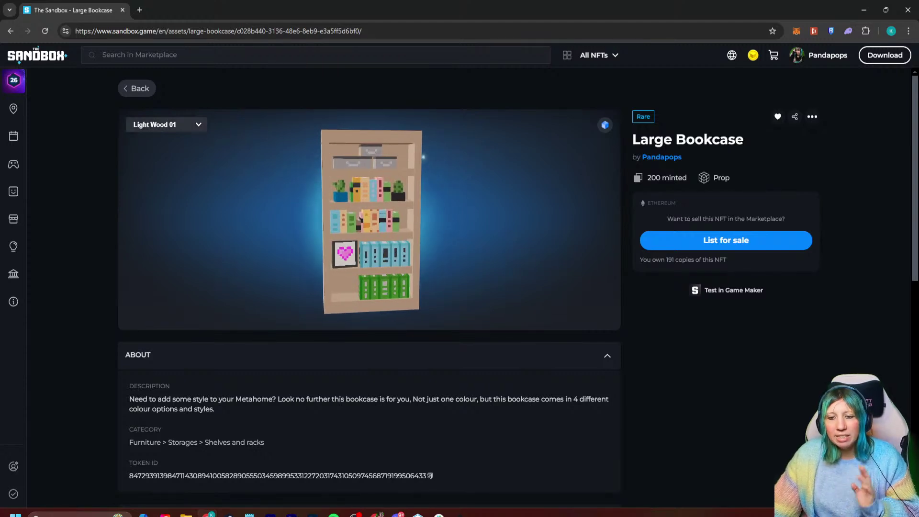
pyautogui.click(166, 125)
pyautogui.click(154, 187)
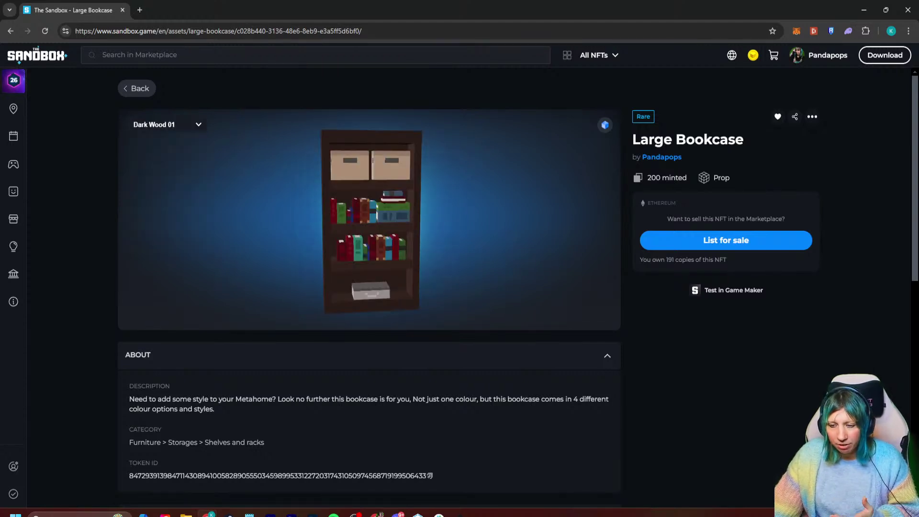
pyautogui.click(166, 124)
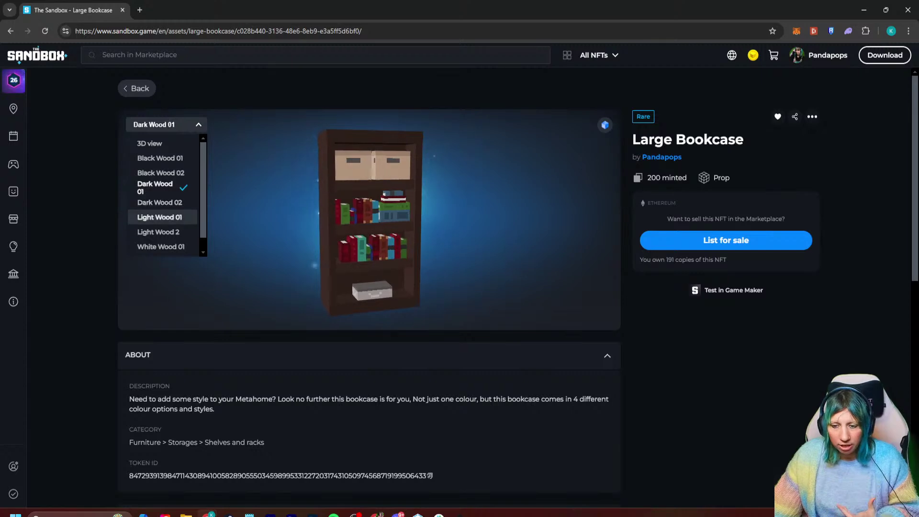
pyautogui.click(159, 216)
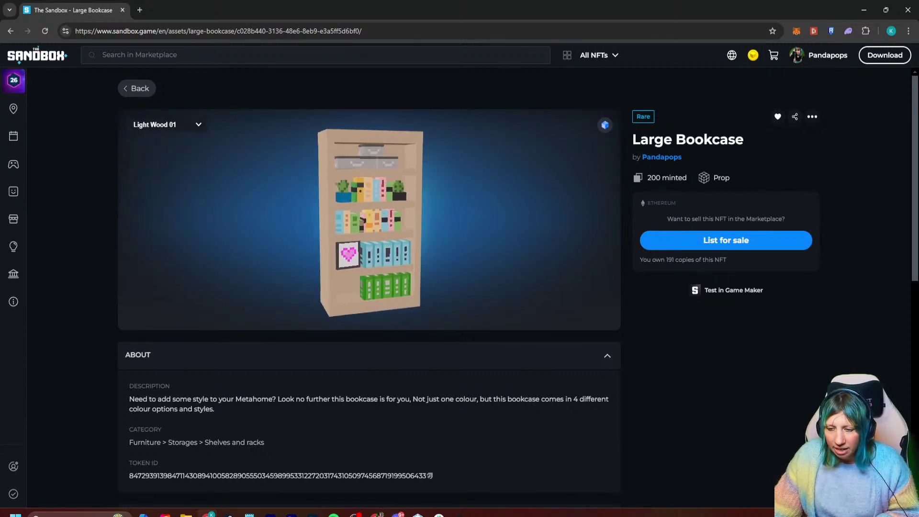
# Preview the Large Bookcase's Light Wood 2, White Wood 01 and White Wood 02 variants
pyautogui.click(166, 124)
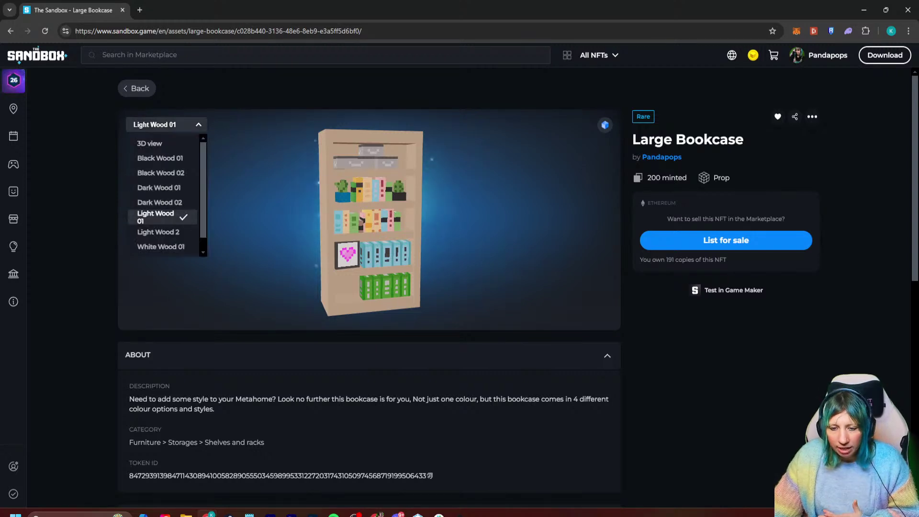
pyautogui.click(159, 230)
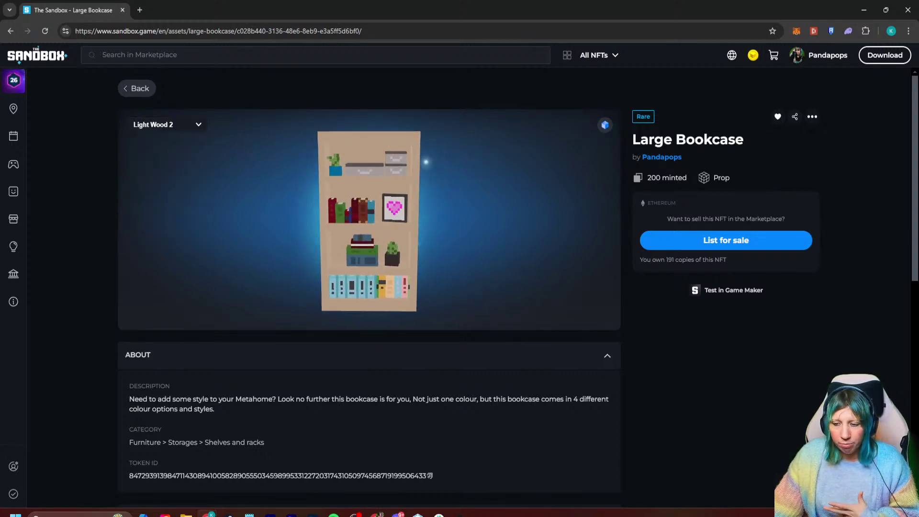
pyautogui.click(166, 124)
pyautogui.click(161, 247)
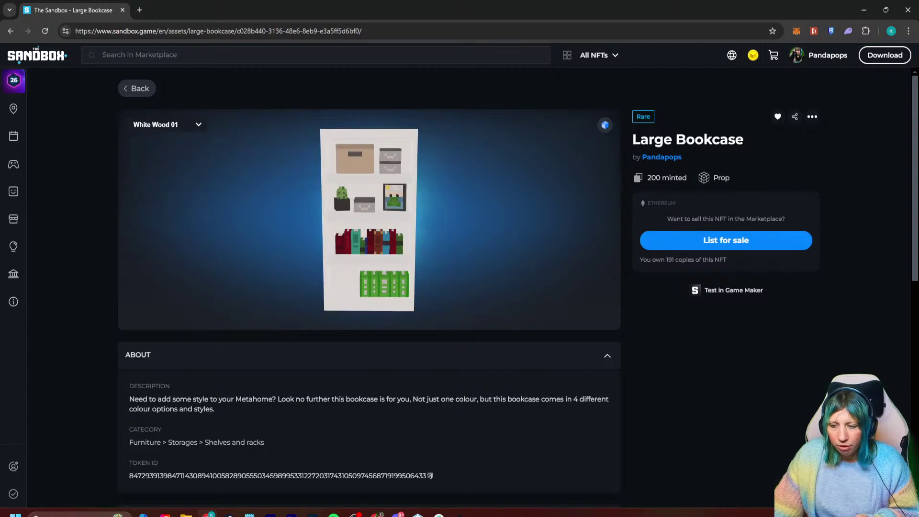
pyautogui.click(166, 124)
pyautogui.scroll(-1, 163, 210)
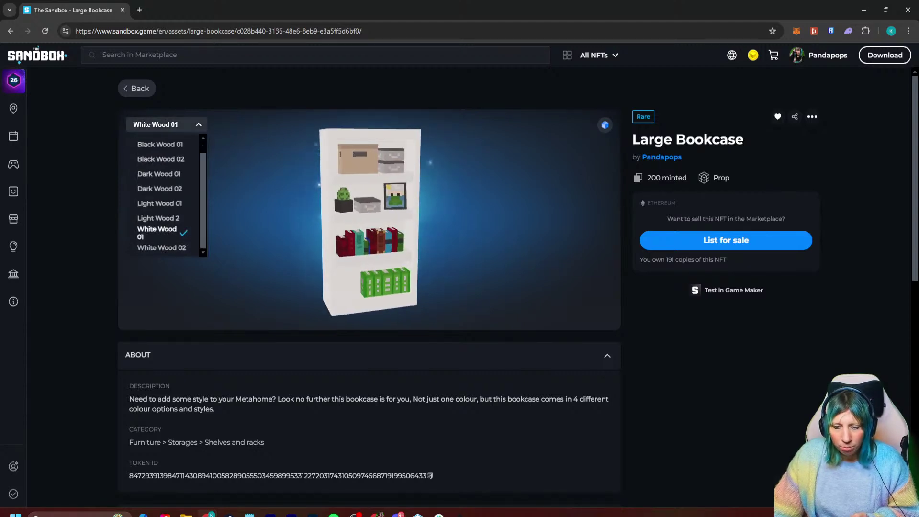
pyautogui.click(161, 248)
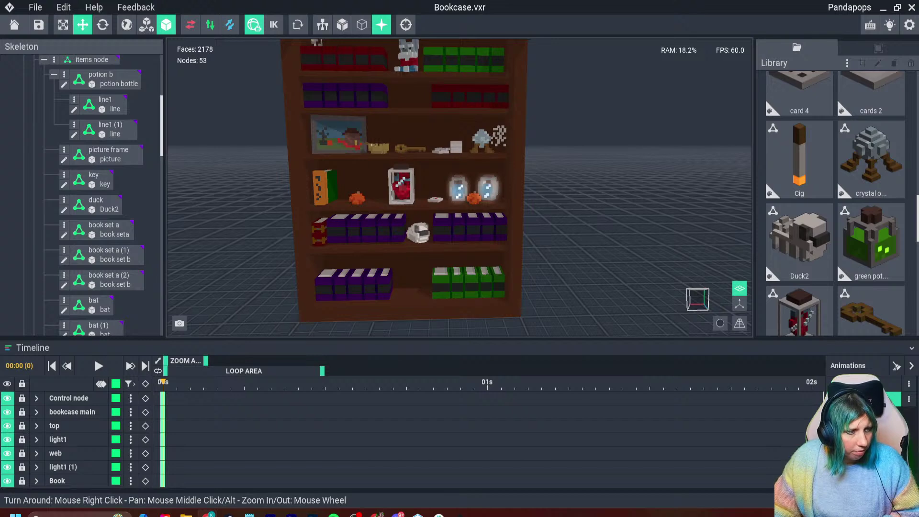
# Switch back to VoxEdit and examine the rearranged bookcase up close and as a whole
pyautogui.moveTo(0, 108); pyautogui.dragTo(335, 0)
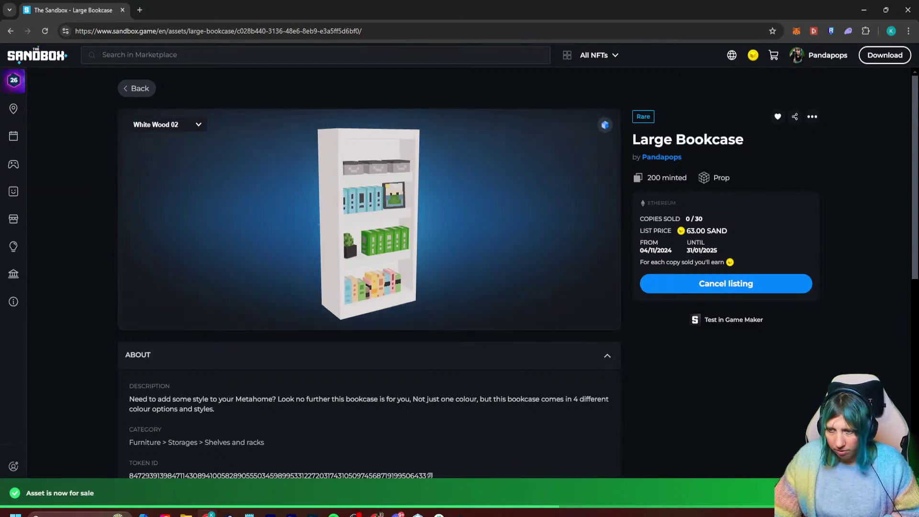
pyautogui.click(907, 9)
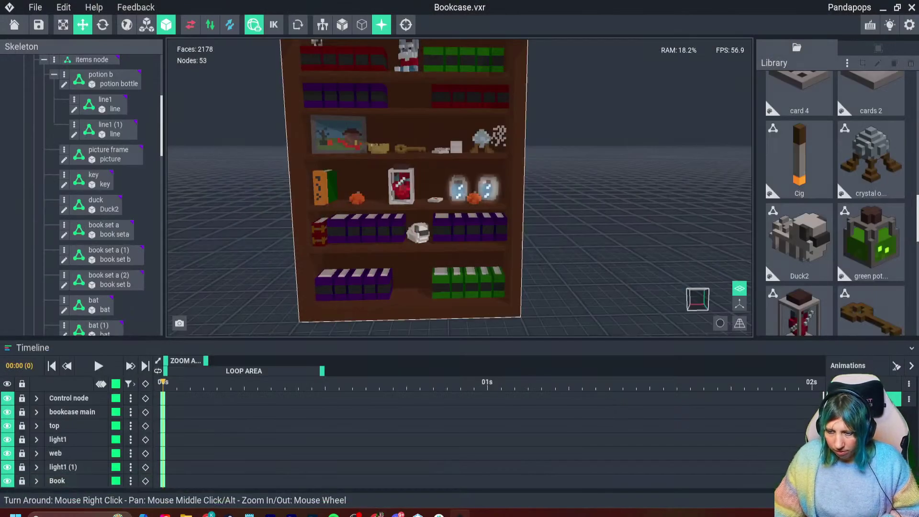
pyautogui.moveTo(477, 265); pyautogui.dragTo(385, 277, button='right')
pyautogui.scroll(3, 460, 278)
pyautogui.scroll(4, 421, 191)
pyautogui.moveTo(431, 249)
pyautogui.mouseDown(button='right')
pyautogui.moveTo(459, 250)
pyautogui.moveTo(438, 249)
pyautogui.mouseUp(button='right')
pyautogui.scroll(-5, 450, 250)
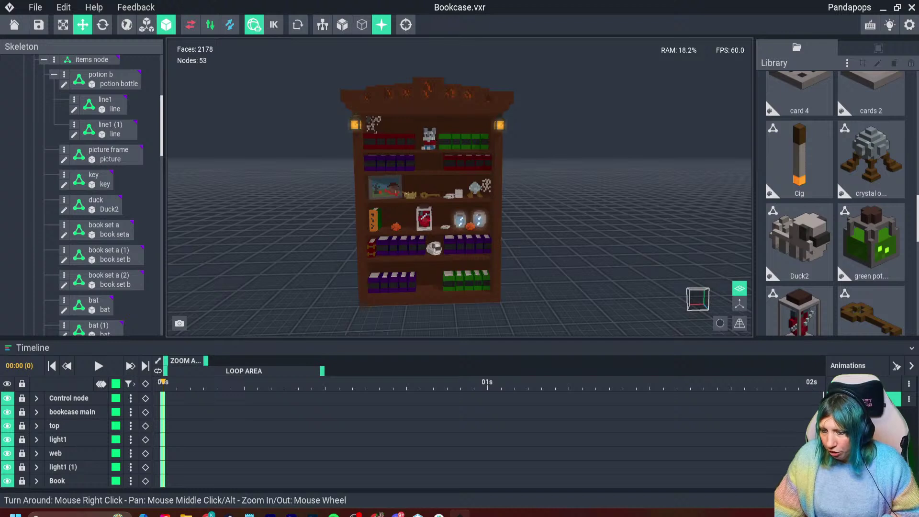
# Move the purple book set on the second shelf slightly toward the middle of the bookcase
pyautogui.click(467, 244)
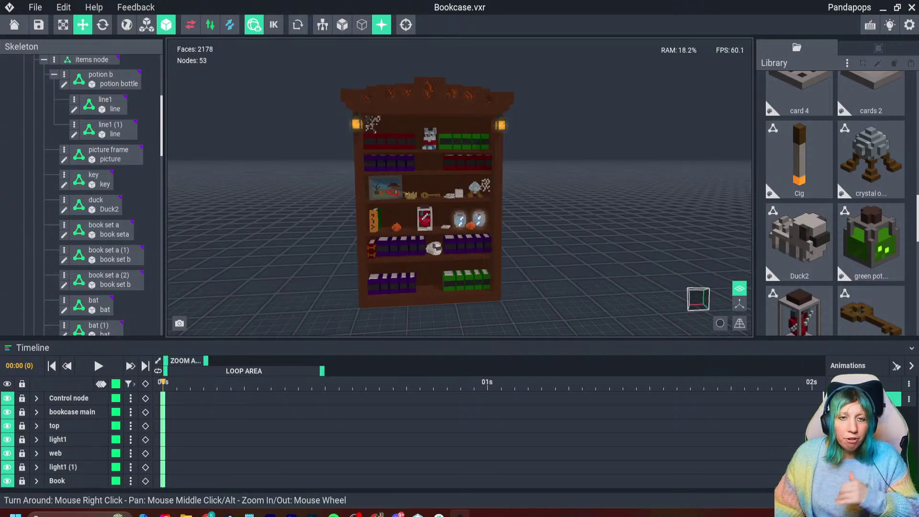
pyautogui.click(105, 253)
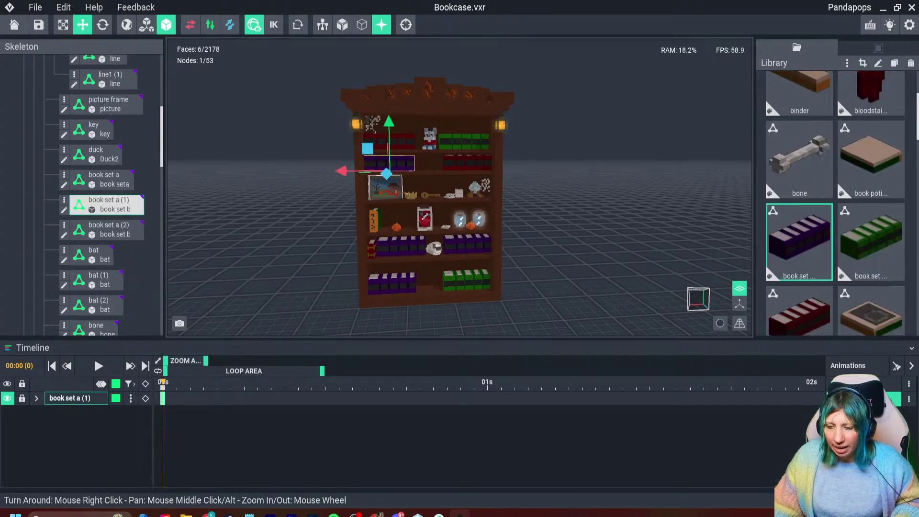
pyautogui.press('Escape')
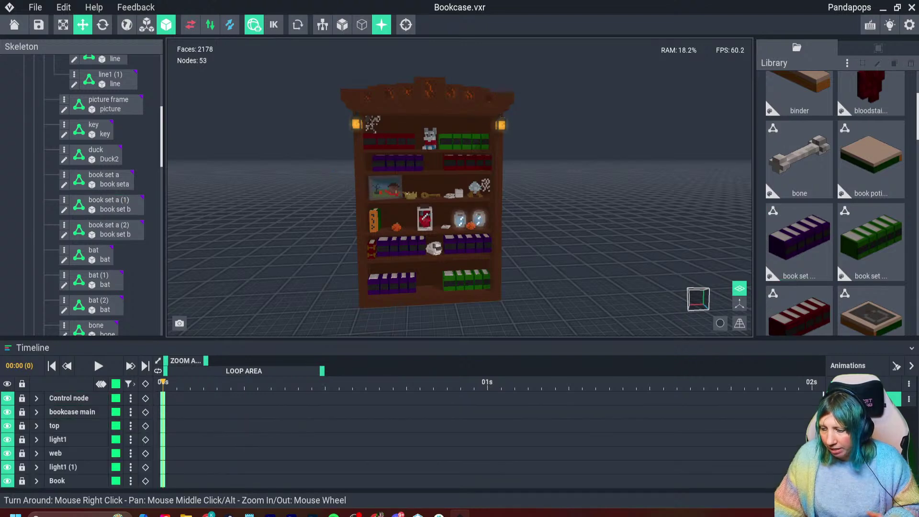
# Compare the bottom shelves' book sets in the Idle 01 animation with those in the second idle animation
pyautogui.click(863, 384)
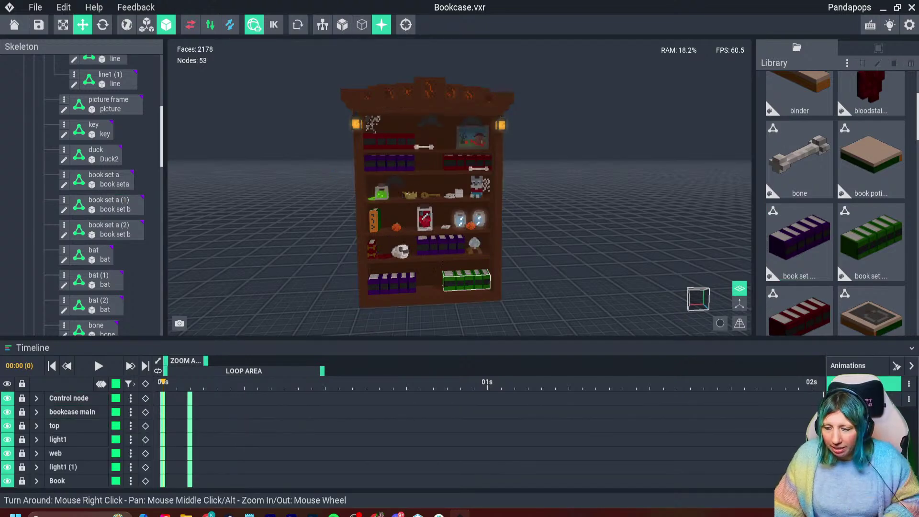
pyautogui.click(467, 281)
pyautogui.scroll(5, 538, 306)
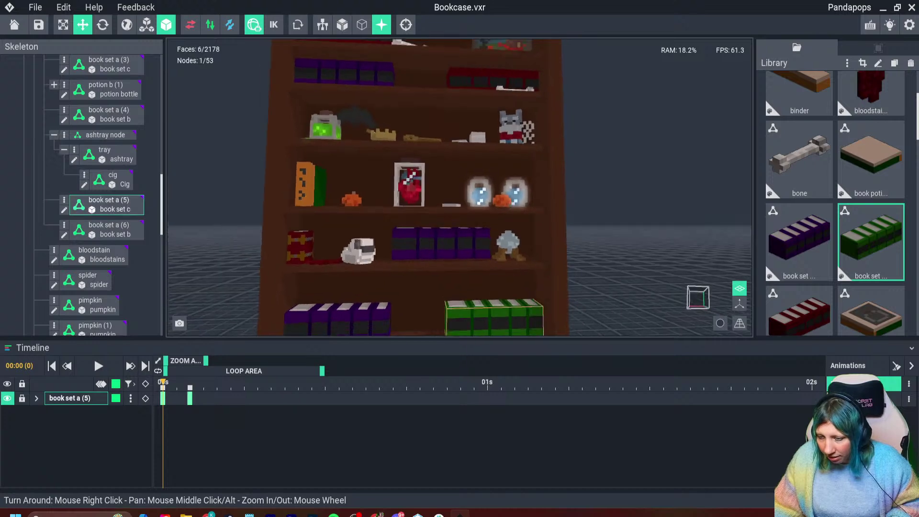
pyautogui.scroll(-2, 459, 188)
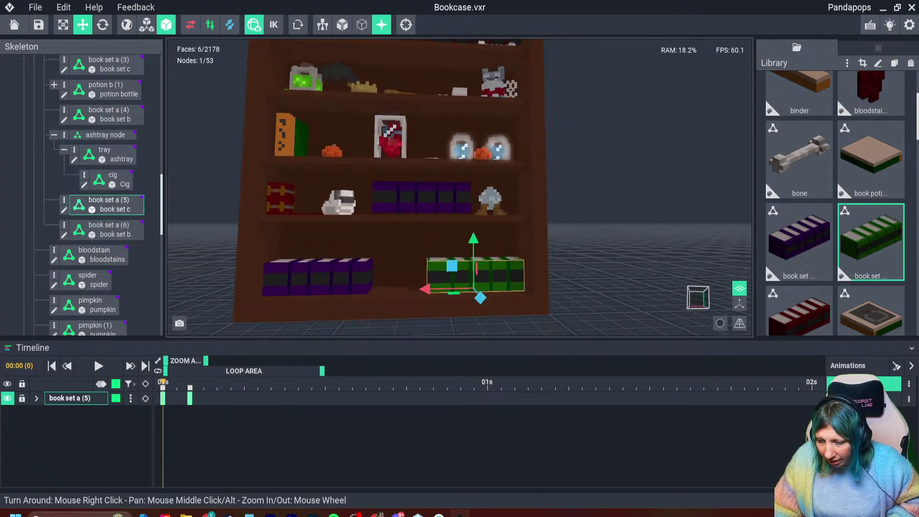
pyautogui.click(504, 289)
pyautogui.moveTo(504, 290)
pyautogui.mouseDown(button='right')
pyautogui.moveTo(526, 285)
pyautogui.moveTo(504, 289)
pyautogui.moveTo(530, 294)
pyautogui.moveTo(504, 289)
pyautogui.mouseUp(button='right')
pyautogui.scroll(-4, 504, 290)
pyautogui.click(861, 399)
pyautogui.scroll(4, 504, 290)
pyautogui.scroll(-3, 505, 289)
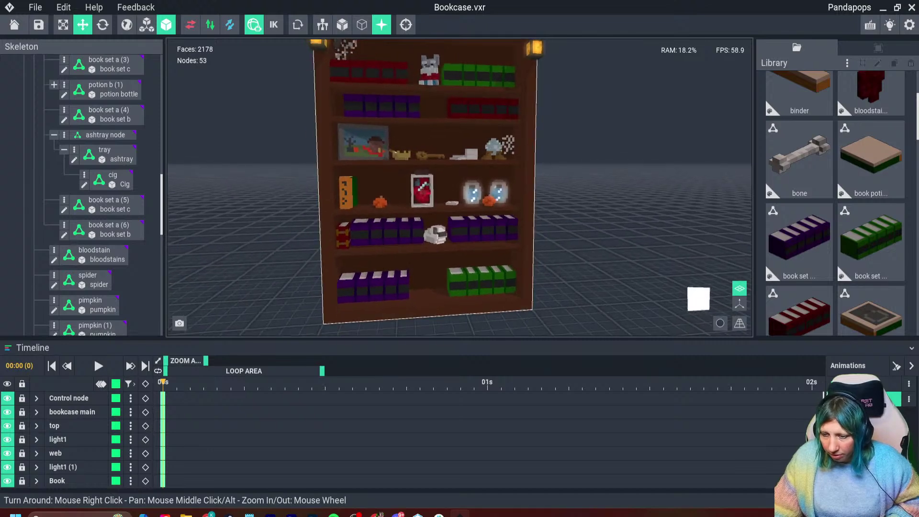
# Add keyframes for all nodes at frame 2 of the second idle animation
pyautogui.click(190, 382)
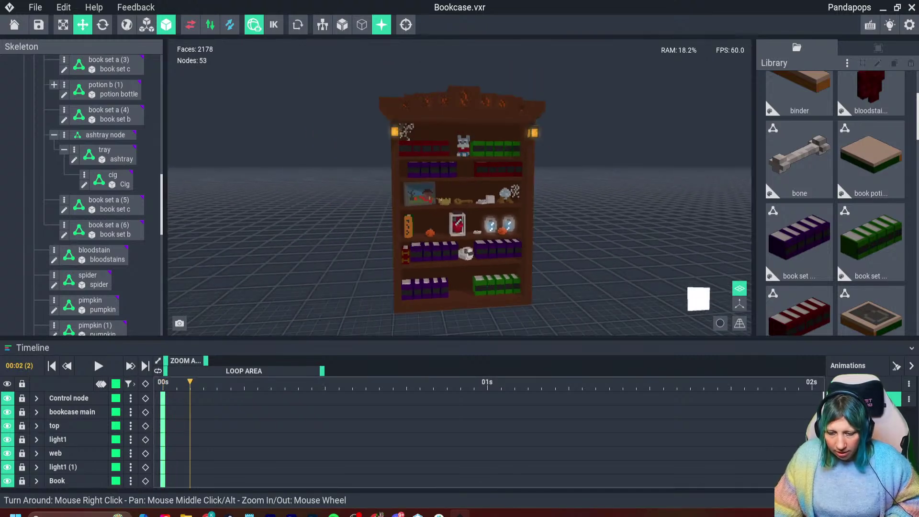
pyautogui.click(146, 384)
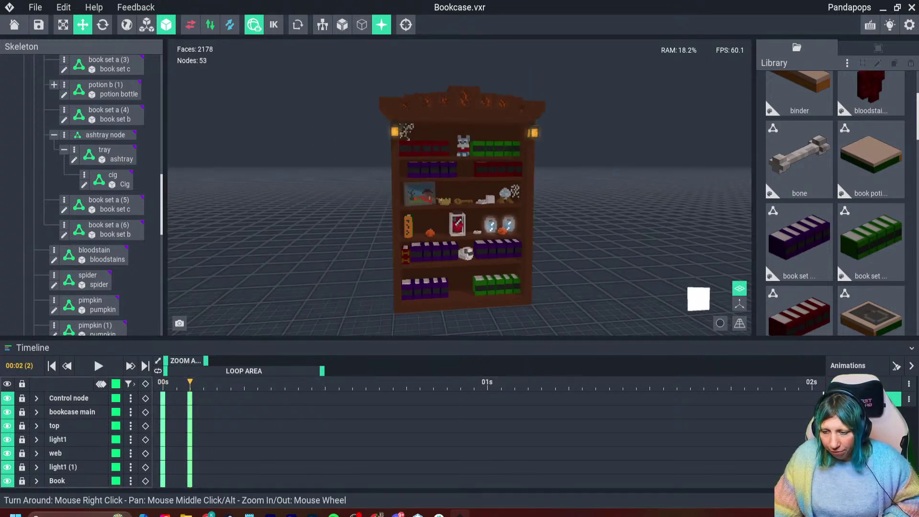
pyautogui.moveTo(529, 291); pyautogui.dragTo(497, 283, button='right')
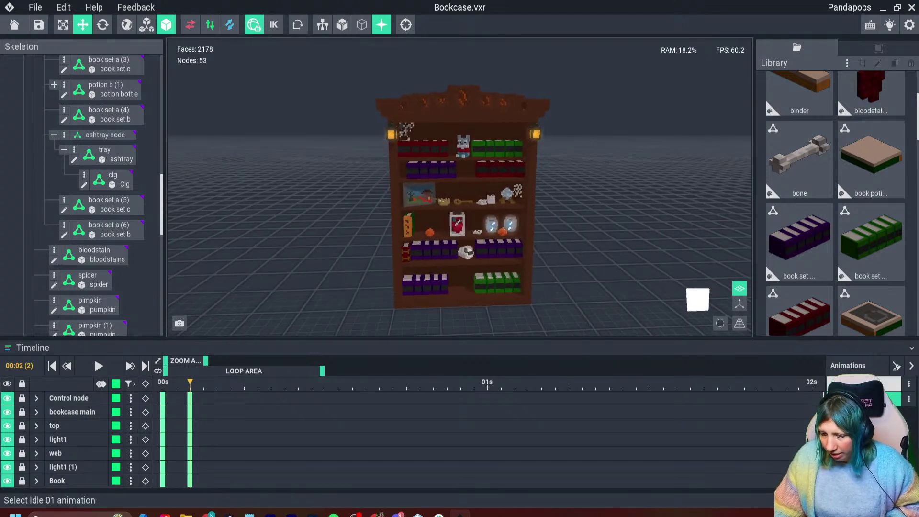
# Create a new animation named Book Open, starting from the Idle 01 shelf arrangement
pyautogui.click(856, 383)
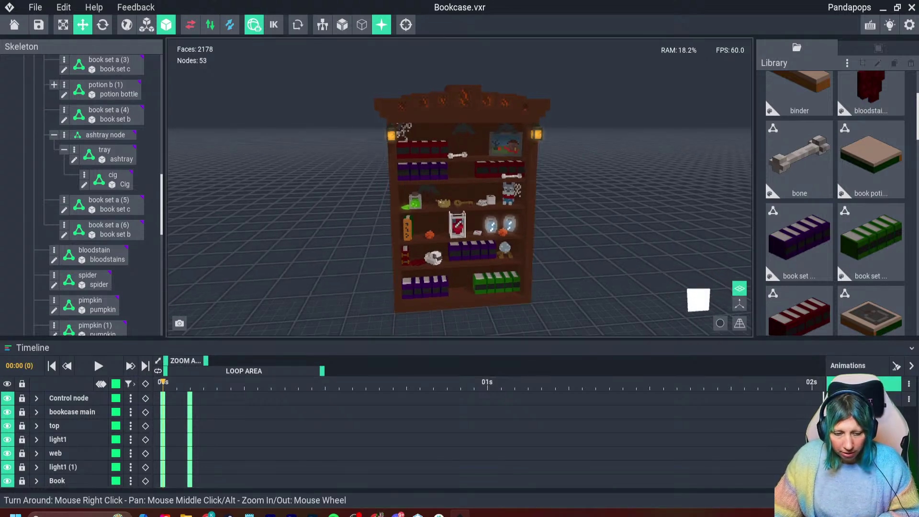
pyautogui.click(864, 413)
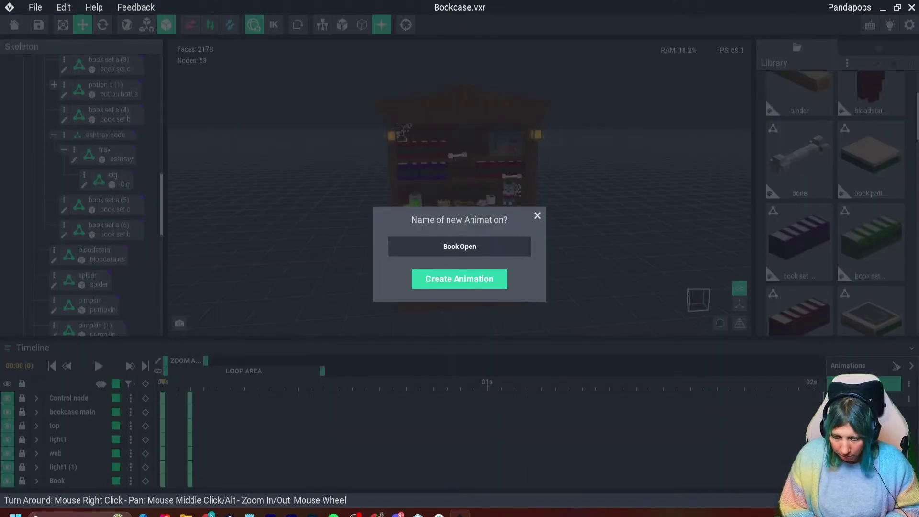
pyautogui.press('Return')
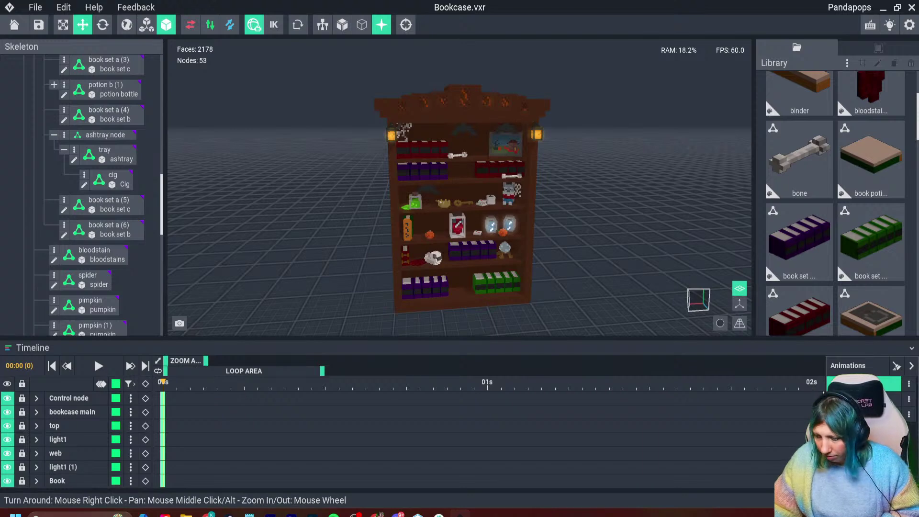
# At frame 3 of the Book Open animation, move the orange binder with its book on the fourth shelf and save the project
pyautogui.click(230, 382)
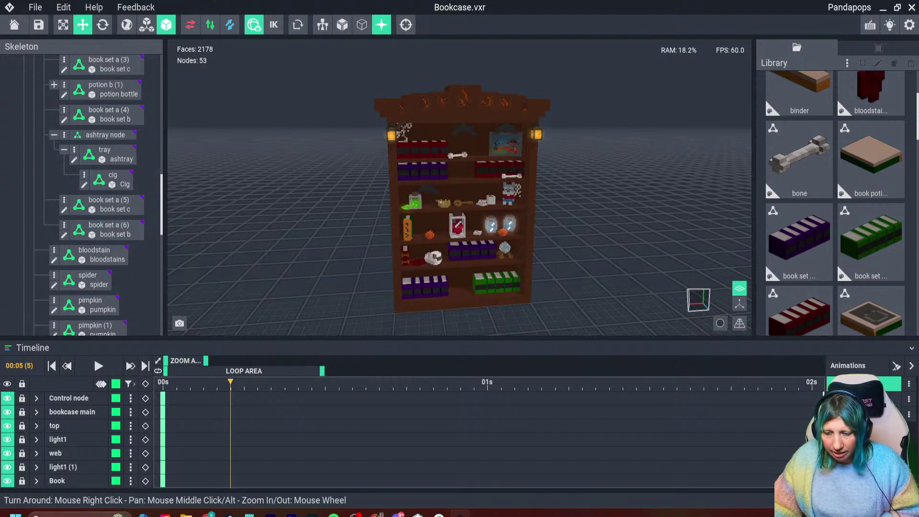
pyautogui.click(203, 381)
pyautogui.scroll(3, 450, 187)
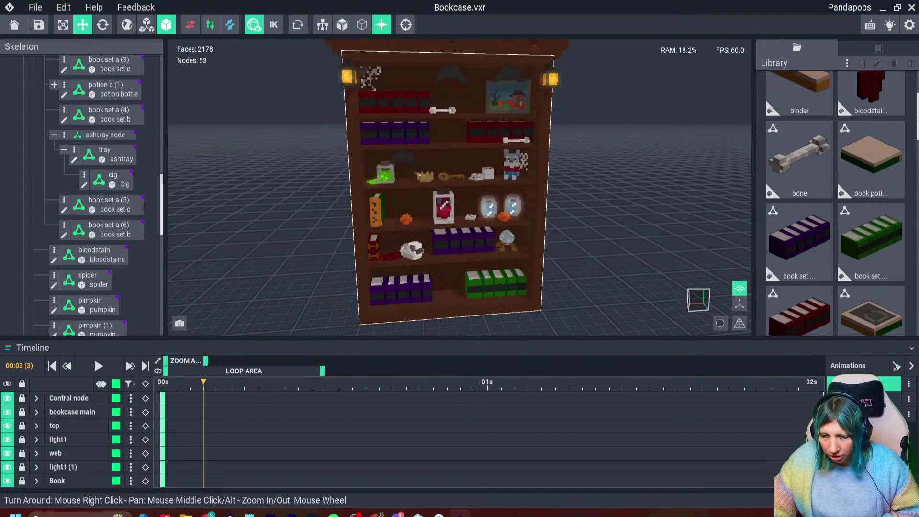
pyautogui.scroll(2, 450, 187)
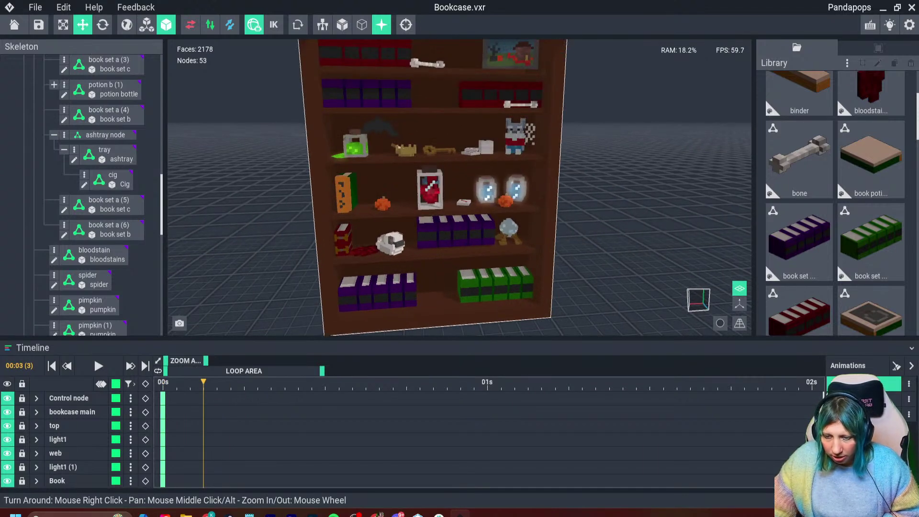
pyautogui.click(343, 194)
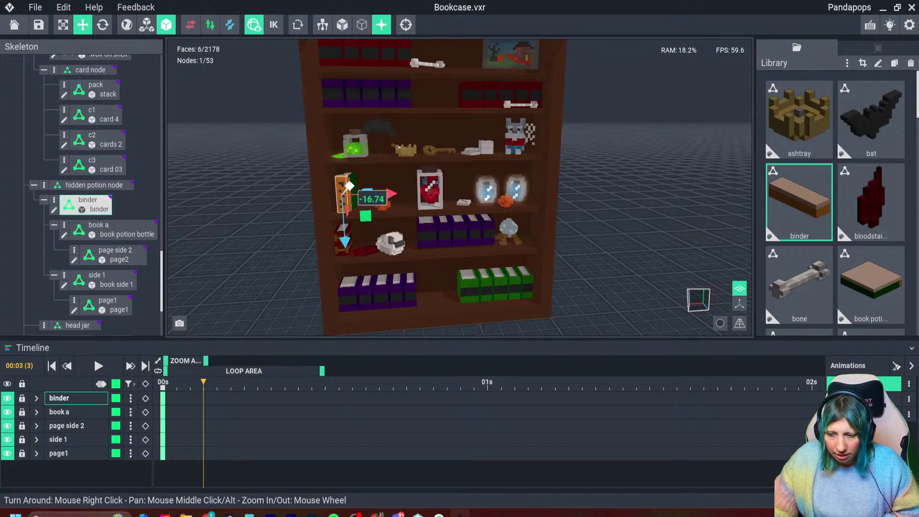
pyautogui.moveTo(349, 186); pyautogui.dragTo(338, 167)
pyautogui.hotkey('ctrl', 's')
# At frame 7, rotate the binder about its vertical axis to turn the whole book in front of the shelf
pyautogui.press('e')
pyautogui.moveTo(163, 382); pyautogui.dragTo(257, 382)
pyautogui.moveTo(353, 193); pyautogui.dragTo(334, 216, button='right')
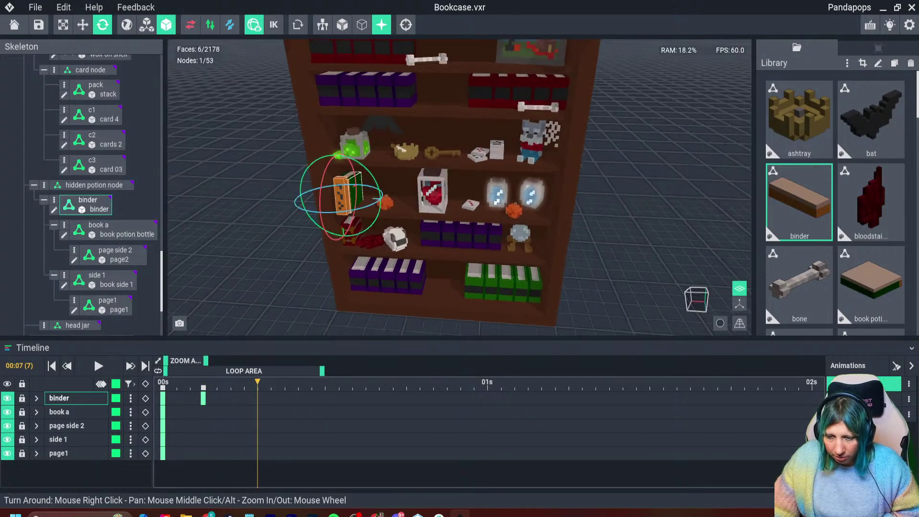
pyautogui.click(371, 203)
pyautogui.moveTo(325, 194); pyautogui.dragTo(329, 205)
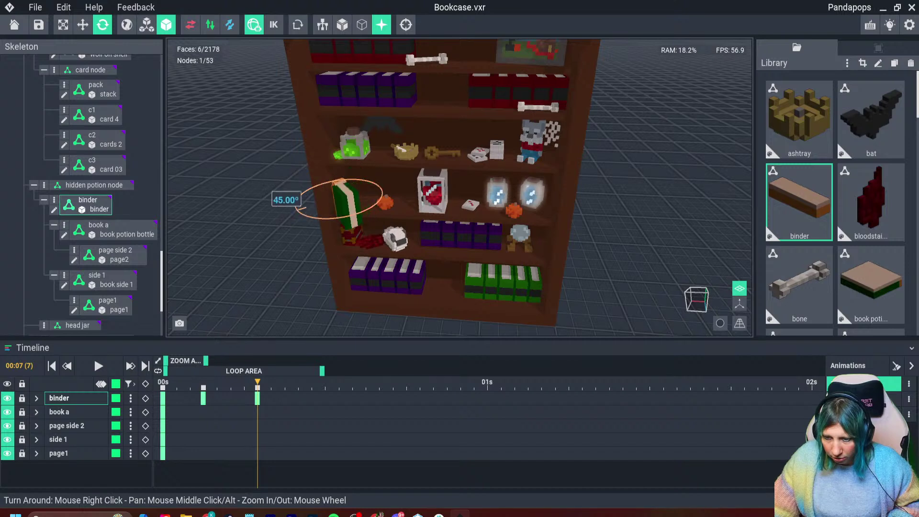
pyautogui.moveTo(296, 201); pyautogui.dragTo(303, 196)
# Retime the binder's movement keyframe to frame 7 and its rotation keyframe to frame 15, and play the animation
pyautogui.moveTo(258, 384); pyautogui.dragTo(352, 384)
pyautogui.click(352, 384)
pyautogui.keyDown('shift'); pyautogui.moveTo(231, 384); pyautogui.dragTo(258, 384); pyautogui.keyUp('shift')
pyautogui.click(99, 365)
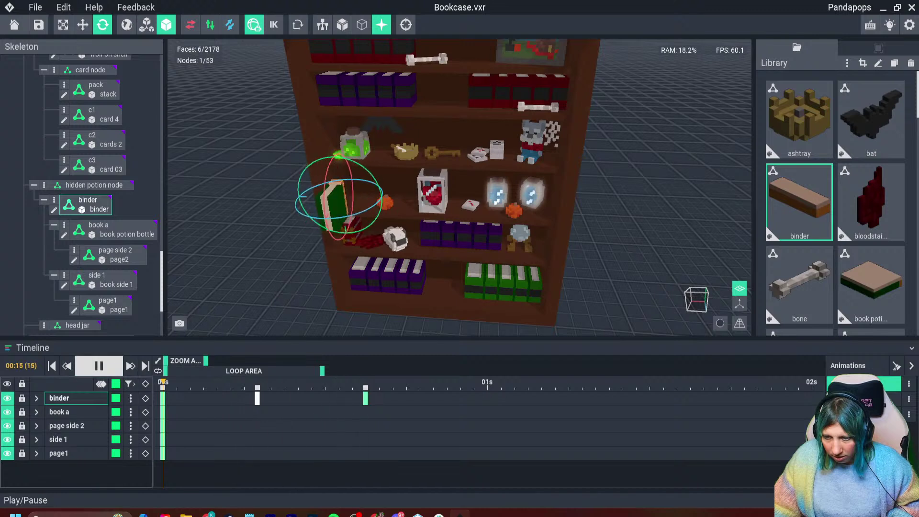
# Retime the binder's movement keyframe to frame 6 and its rotation keyframe to frame 18
pyautogui.press('space')
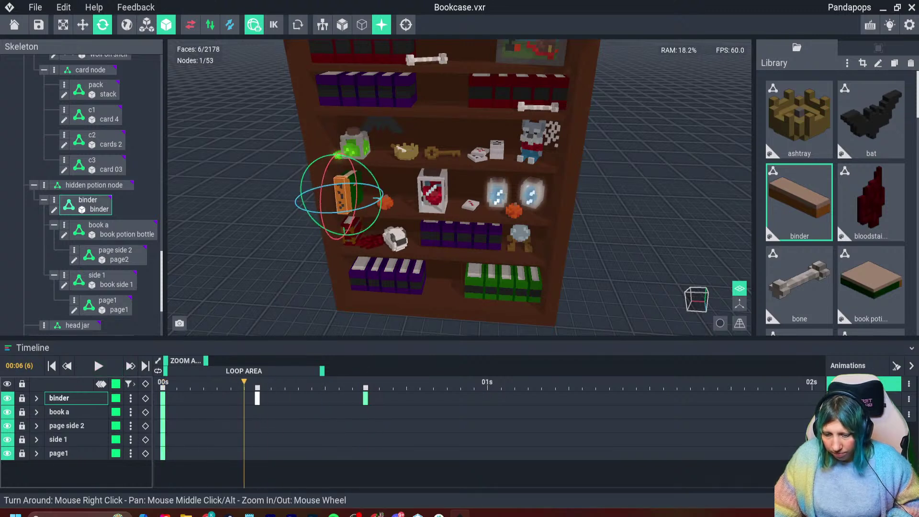
pyautogui.keyDown('shift'); pyautogui.moveTo(217, 383); pyautogui.dragTo(365, 384); pyautogui.keyUp('shift')
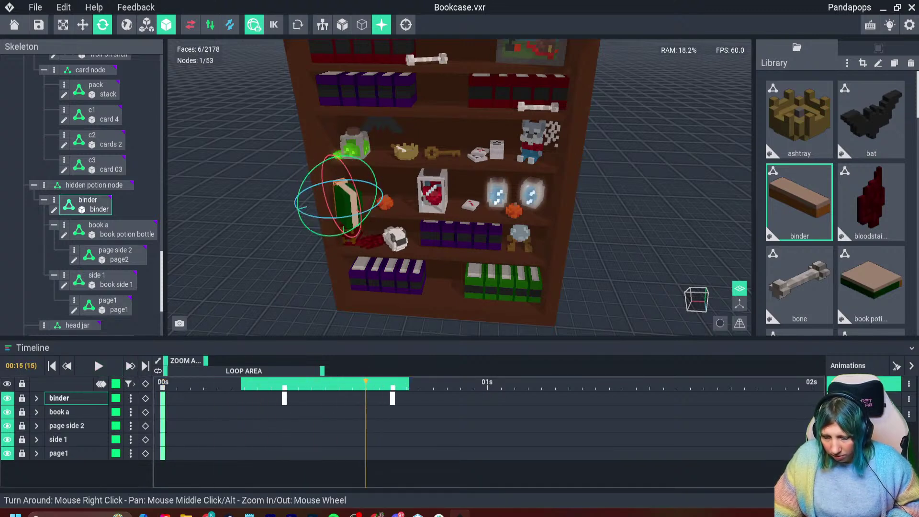
pyautogui.click(365, 384)
pyautogui.keyDown('shift'); pyautogui.moveTo(298, 384); pyautogui.dragTo(244, 384); pyautogui.keyUp('shift')
pyautogui.click(244, 383)
pyautogui.click(162, 383)
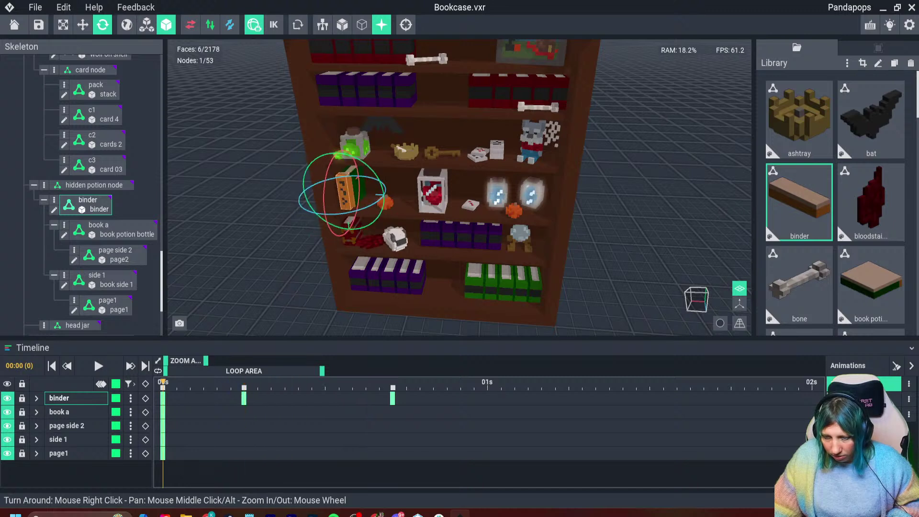
pyautogui.moveTo(163, 384); pyautogui.dragTo(487, 383)
pyautogui.click(406, 383)
# At frame 24, rotate the binder to tip the book over so its spine faces down
pyautogui.moveTo(383, 277); pyautogui.dragTo(357, 244, button='right')
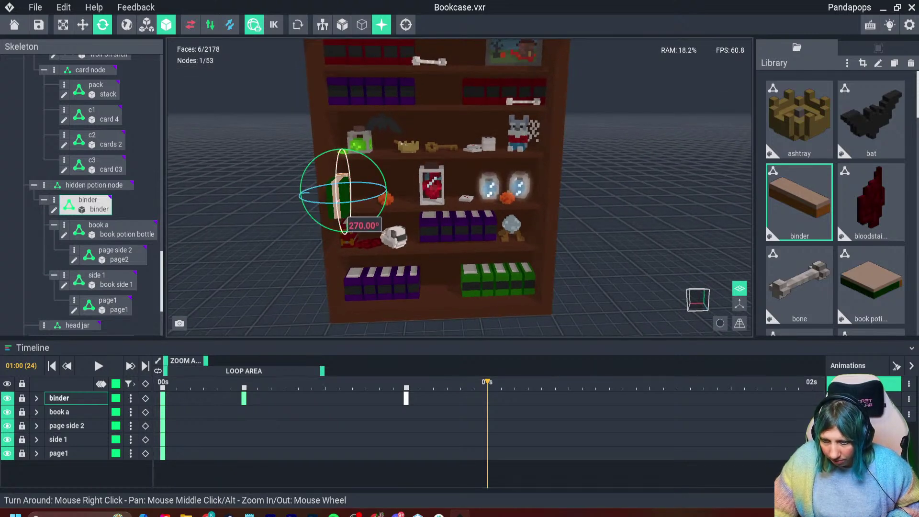
pyautogui.moveTo(347, 216); pyautogui.dragTo(340, 189)
pyautogui.moveTo(339, 191); pyautogui.dragTo(333, 227, button='middle')
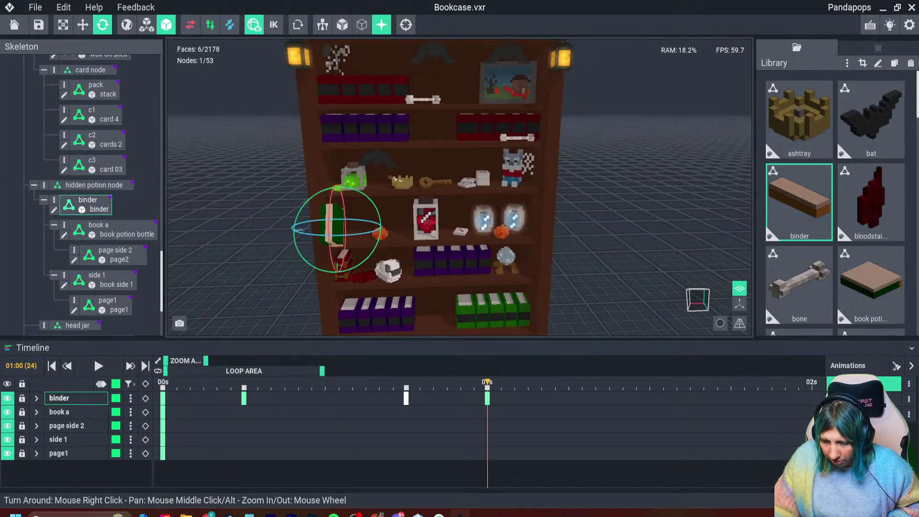
# Add keyframes for side 1 and page1 at frame 31
pyautogui.moveTo(376, 383); pyautogui.dragTo(582, 384)
pyautogui.moveTo(343, 264); pyautogui.dragTo(340, 227, button='right')
pyautogui.scroll(5, 348, 251)
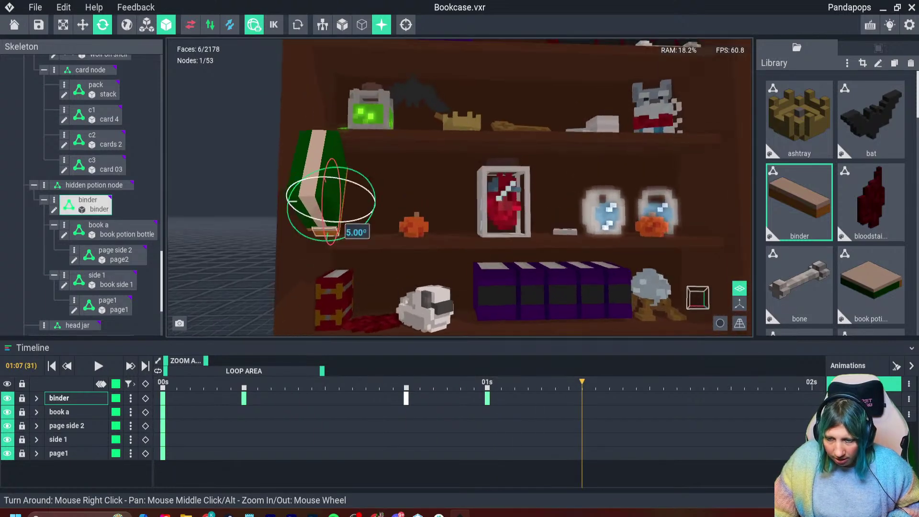
pyautogui.click(103, 279)
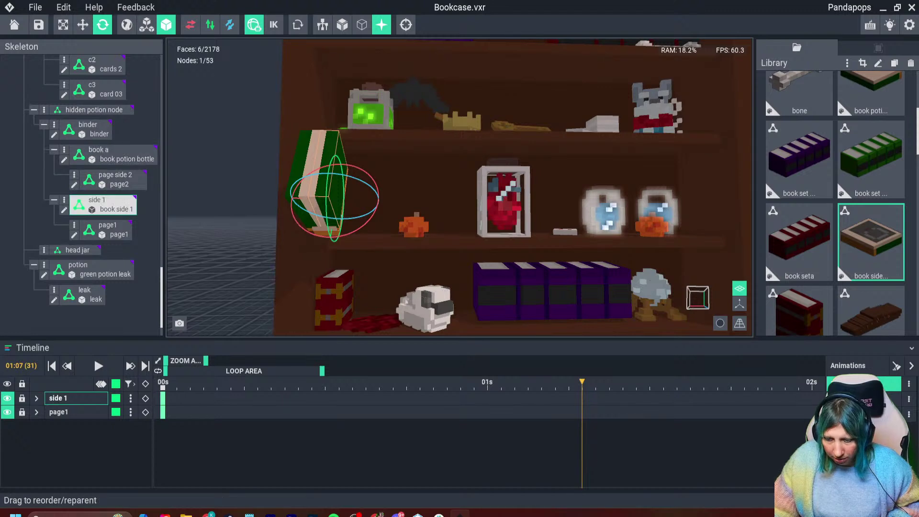
pyautogui.click(146, 384)
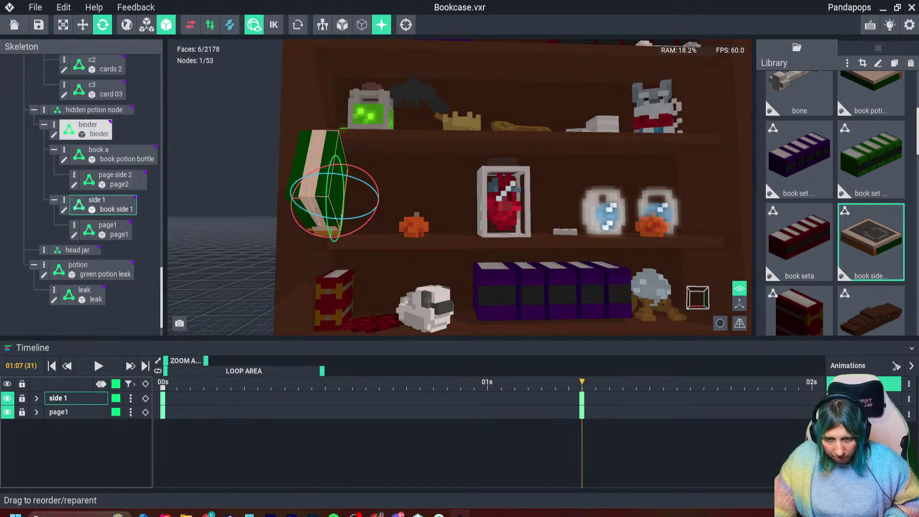
# Add keyframes for side 1 and page1 at frame 24, in line with the binder's last keyframe
pyautogui.click(87, 130)
pyautogui.press('Left')
pyautogui.press('Left')
pyautogui.press('Left')
pyautogui.press('Left')
pyautogui.press('Left')
pyautogui.press('Left')
pyautogui.press('Left')
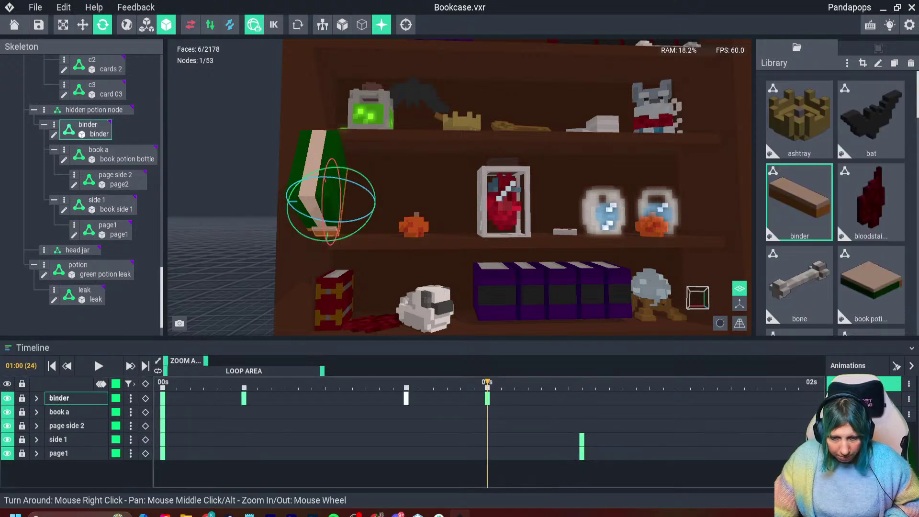
pyautogui.click(77, 268)
pyautogui.click(103, 204)
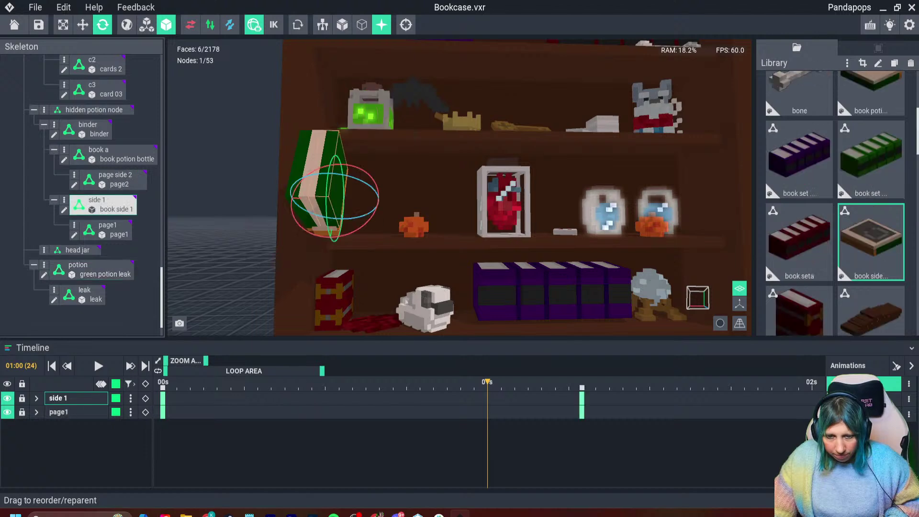
pyautogui.click(145, 384)
# Remove the side 1 and page1 keyframes at frame 31
pyautogui.press('Right')
pyautogui.press('Right')
pyautogui.press('Right')
pyautogui.press('Right')
pyautogui.press('Right')
pyautogui.press('Right')
pyautogui.press('Right')
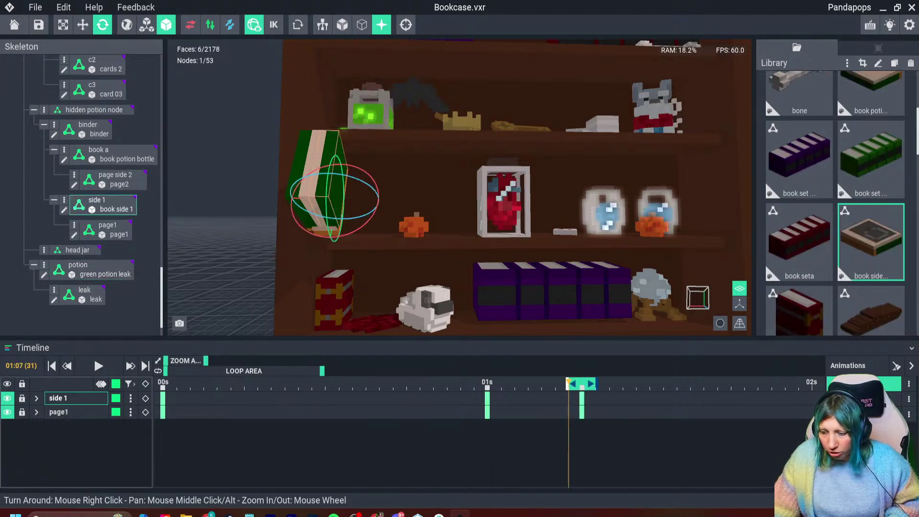
pyautogui.press('Left')
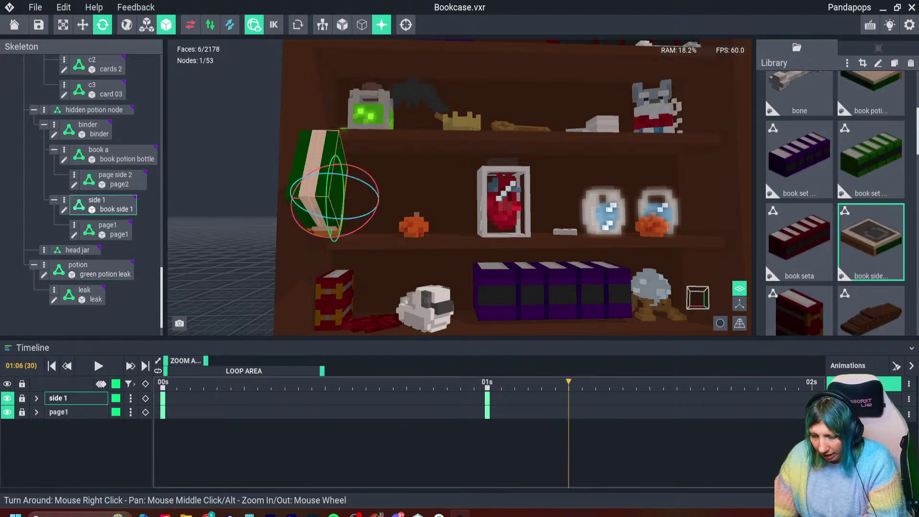
# Try to add keyframes for book a and page side 2 at frame 24
pyautogui.click(114, 154)
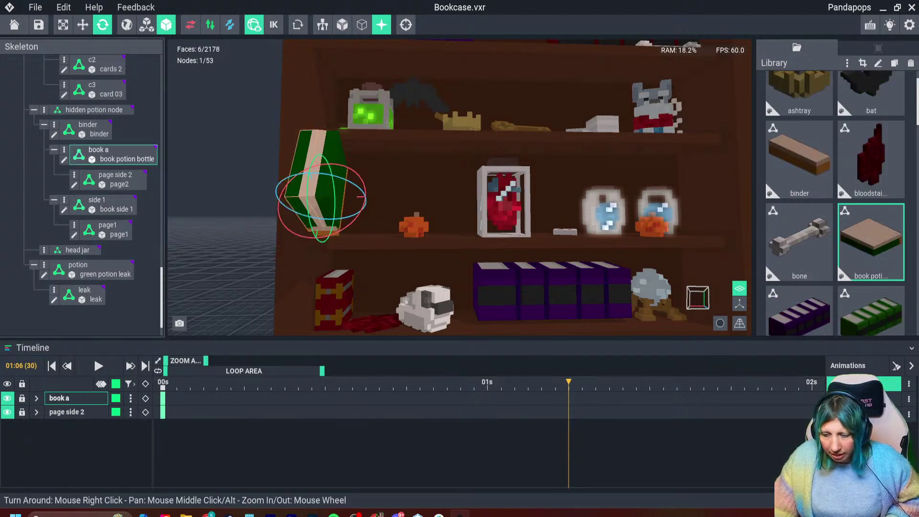
pyautogui.click(87, 129)
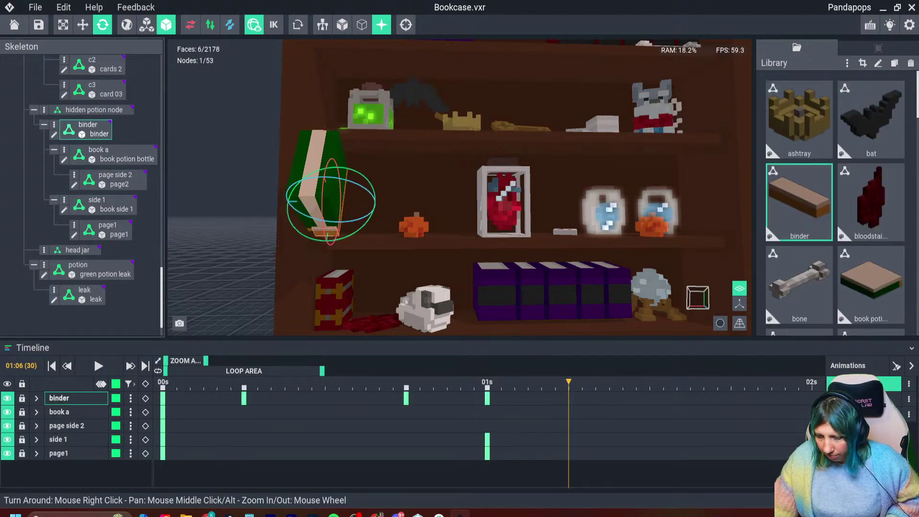
pyautogui.click(501, 383)
pyautogui.moveTo(501, 383); pyautogui.dragTo(487, 382)
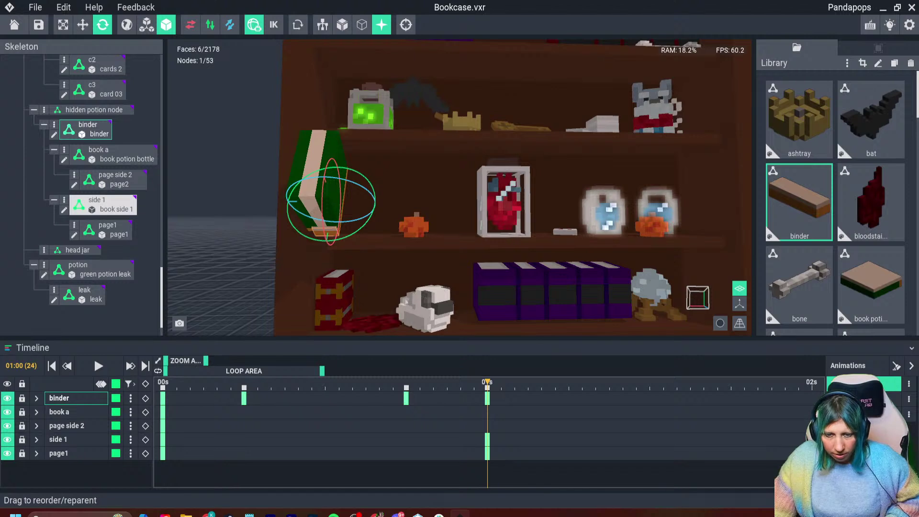
pyautogui.click(103, 204)
pyautogui.click(115, 154)
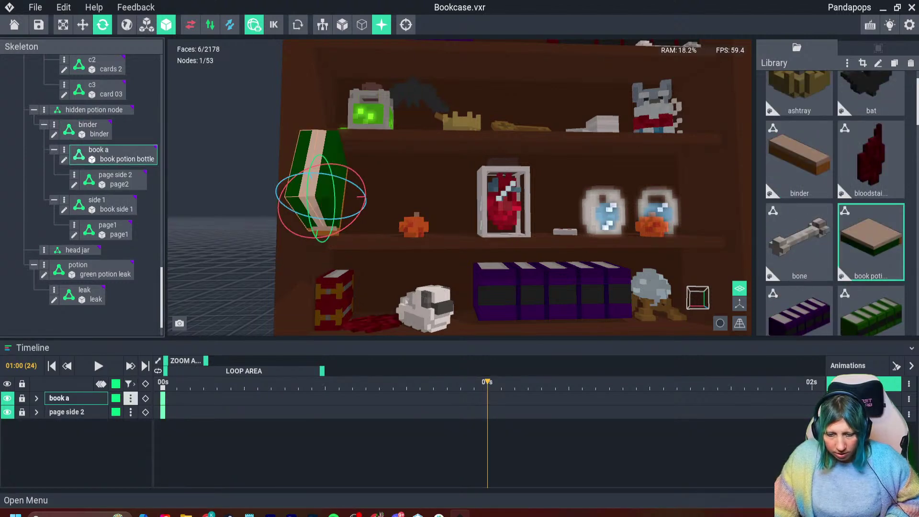
pyautogui.click(145, 384)
# At frame 29, rotate book a outward to fold that half of the book open, and scrub back through the motion
pyautogui.moveTo(487, 382); pyautogui.dragTo(554, 382)
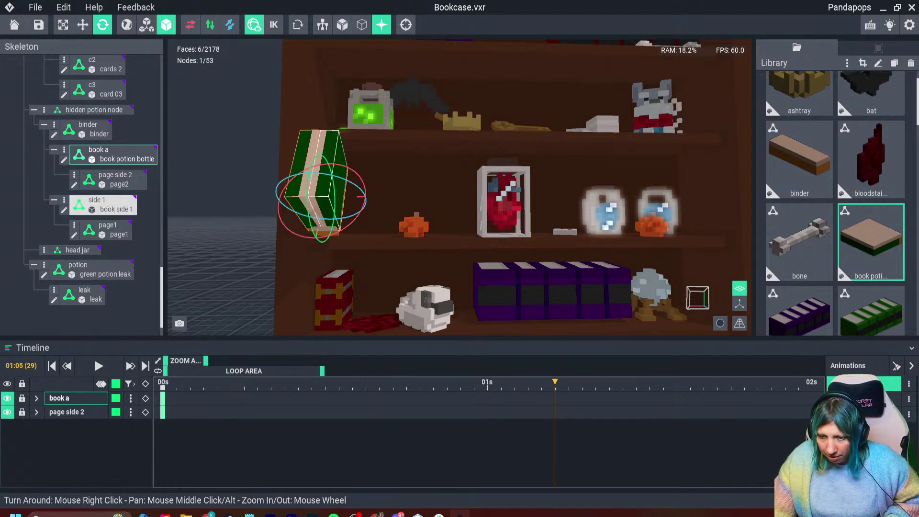
pyautogui.moveTo(310, 177); pyautogui.dragTo(314, 171, button='right')
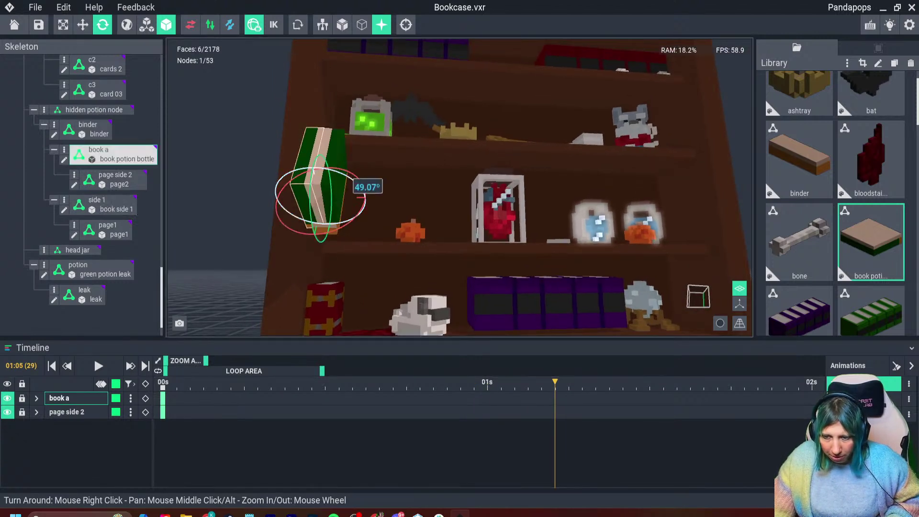
pyautogui.moveTo(361, 201); pyautogui.dragTo(301, 203)
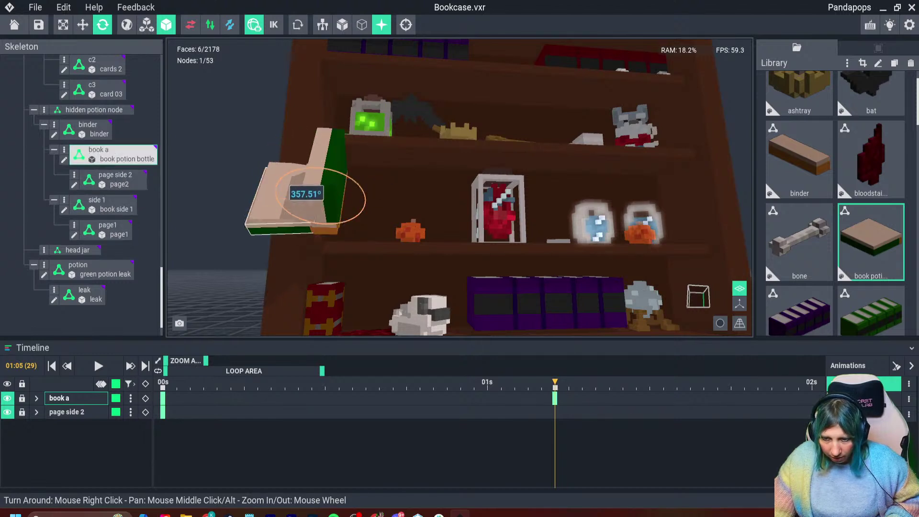
pyautogui.moveTo(554, 382); pyautogui.dragTo(325, 382)
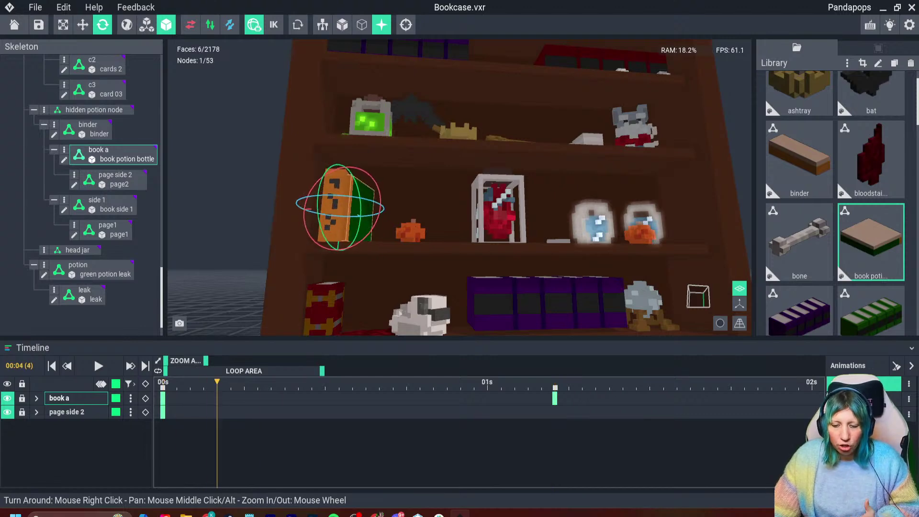
# Copy the frame 0 keyframes of book a and page side 2 and paste them at frame 24
pyautogui.moveTo(328, 230); pyautogui.dragTo(328, 257, button='right')
pyautogui.click(325, 186)
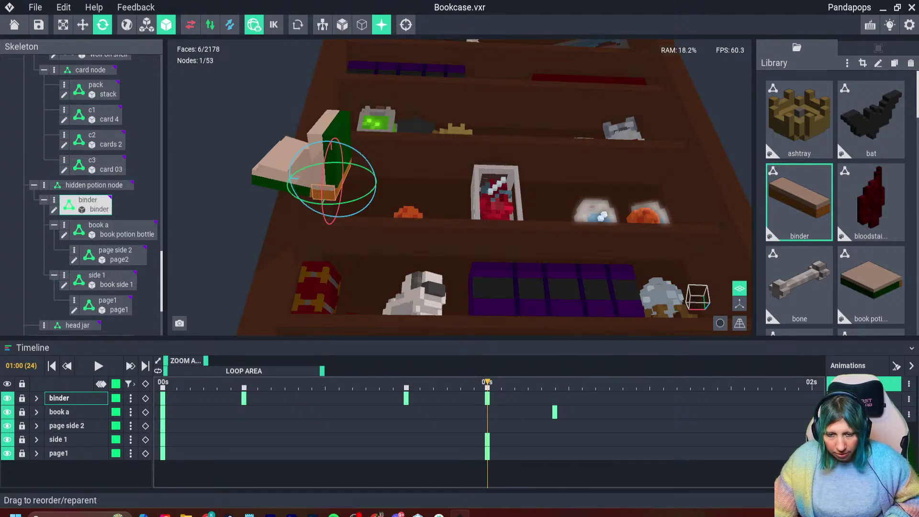
pyautogui.click(115, 230)
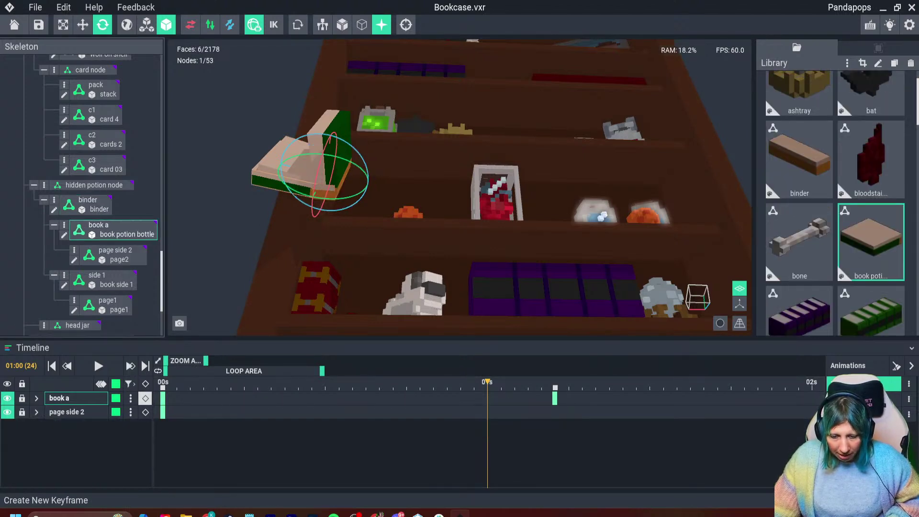
pyautogui.moveTo(179, 383); pyautogui.dragTo(163, 383)
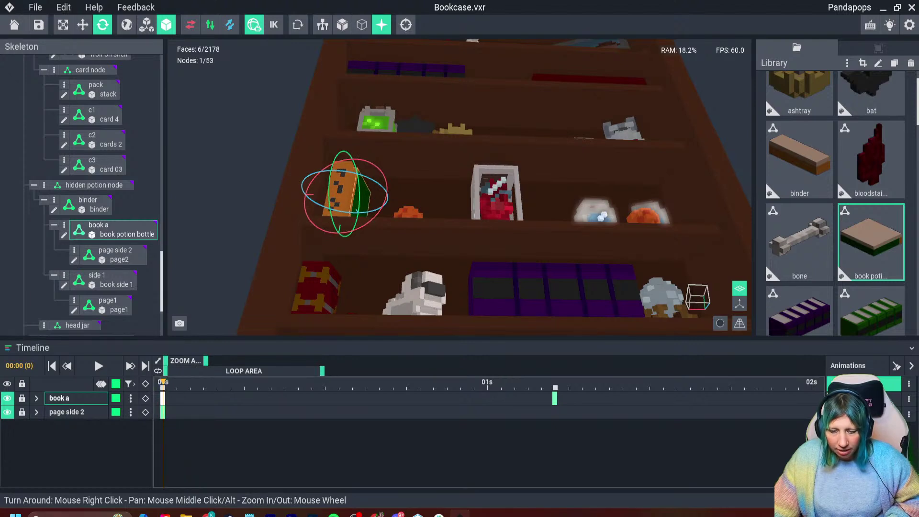
pyautogui.keyDown('ctrl'); pyautogui.click(163, 412); pyautogui.keyUp('ctrl')
pyautogui.rightClick(163, 411)
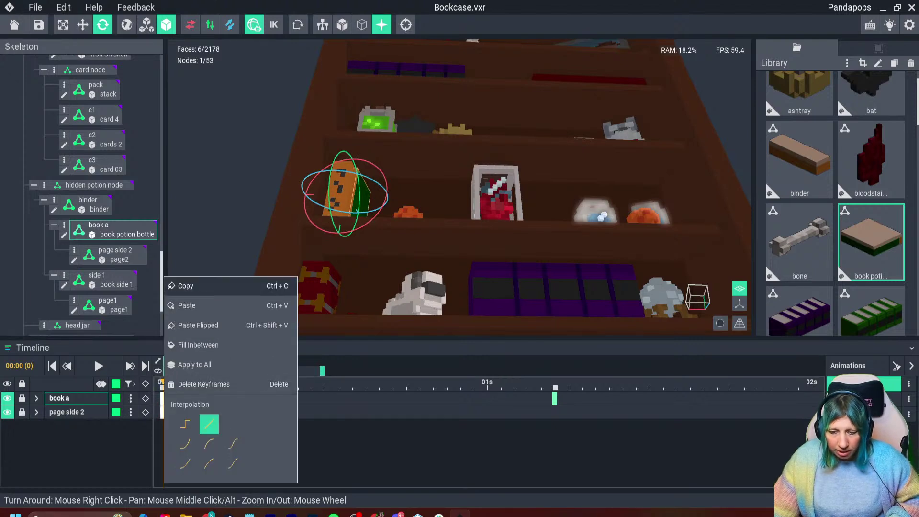
pyautogui.click(186, 286)
pyautogui.moveTo(473, 383); pyautogui.dragTo(487, 384)
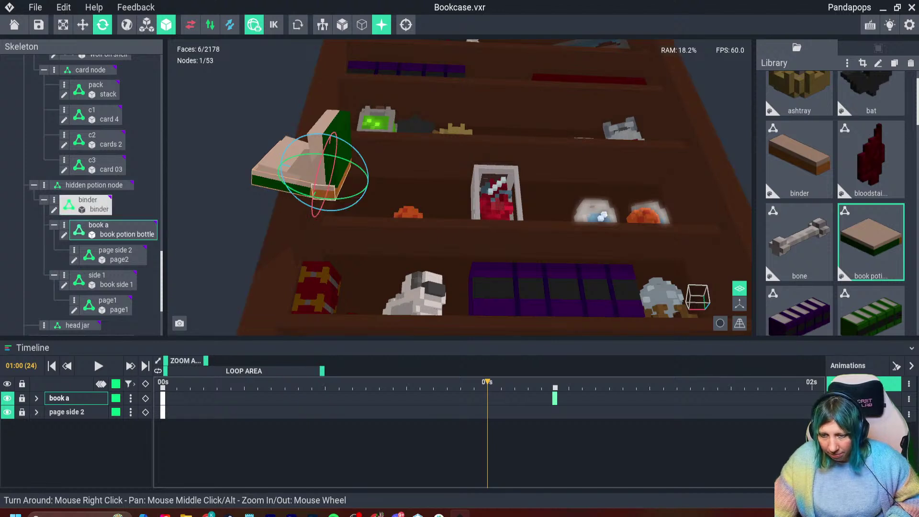
pyautogui.click(89, 204)
pyautogui.click(98, 229)
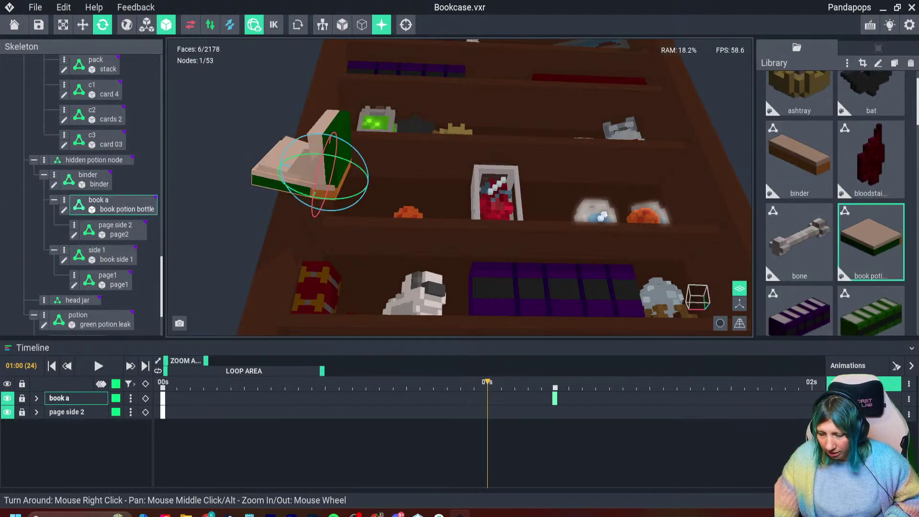
pyautogui.hotkey('ctrl', 'v')
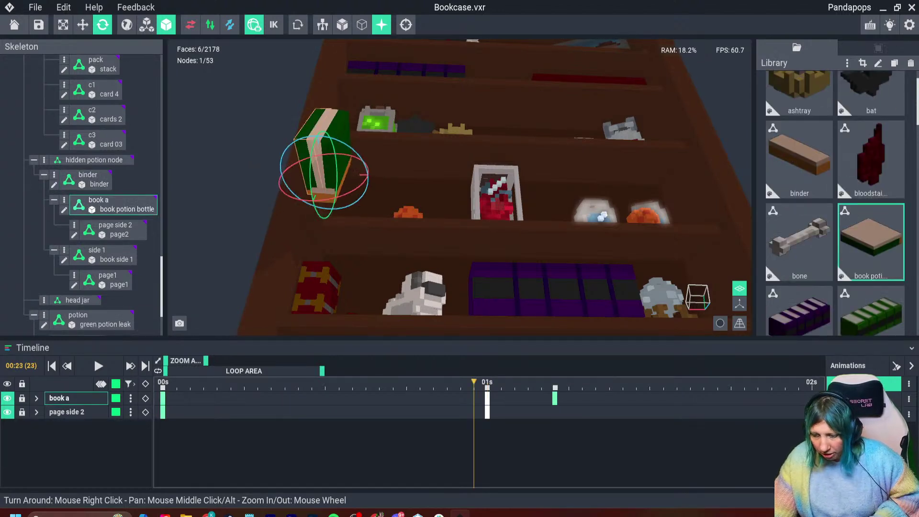
# Play the animation and retime book a's opening keyframe to frame 32
pyautogui.press('Home')
pyautogui.press('space')
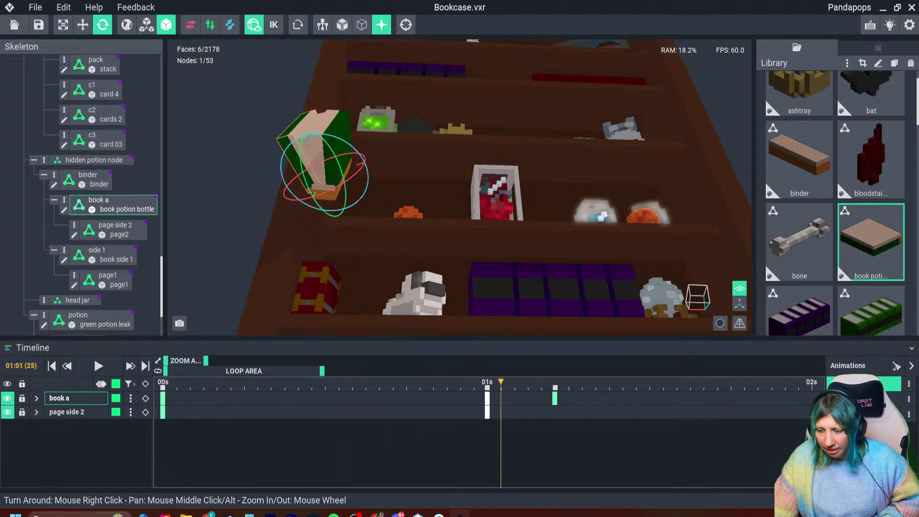
pyautogui.moveTo(514, 382); pyautogui.dragTo(595, 388)
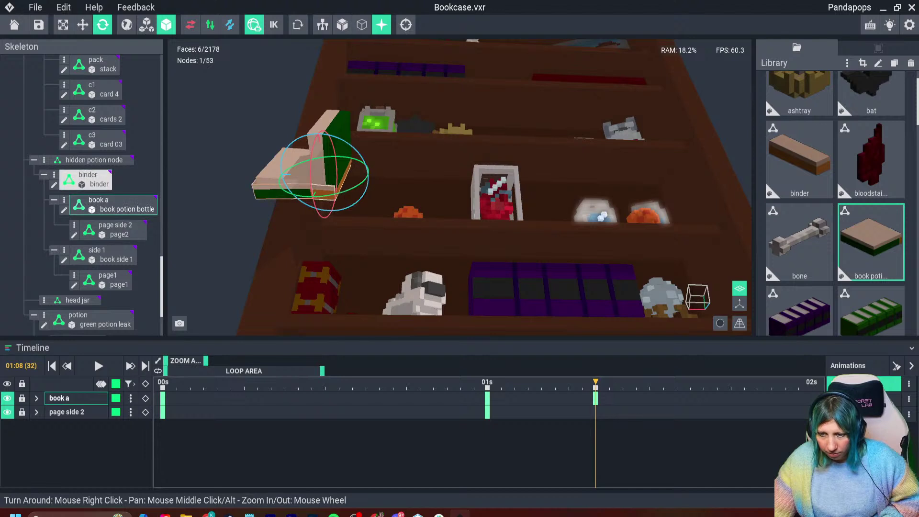
# At frame 32, rotate side 1 outward to fold the potion half of the book open flat
pyautogui.click(98, 255)
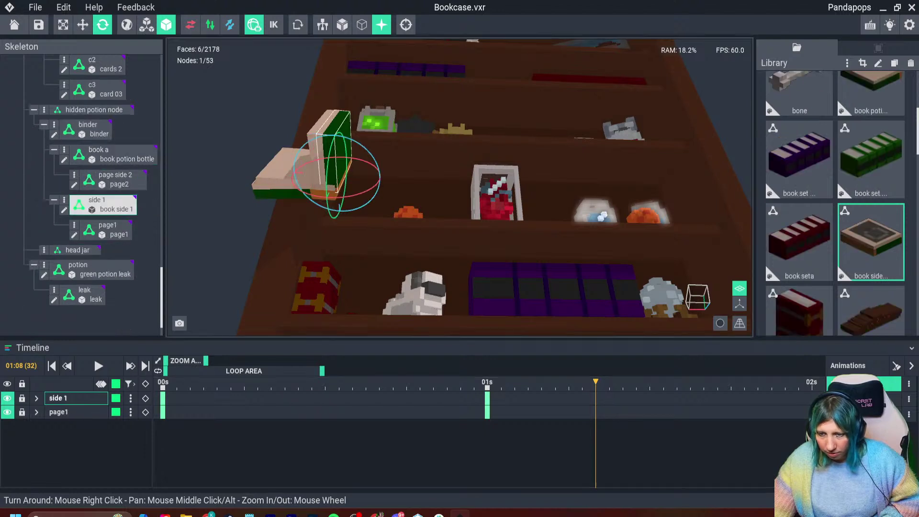
pyautogui.moveTo(364, 146); pyautogui.dragTo(394, 205)
pyautogui.moveTo(385, 228); pyautogui.dragTo(350, 201, button='right')
# Play the Book Open animation from the start to review the book's turn and opening
pyautogui.click(114, 180)
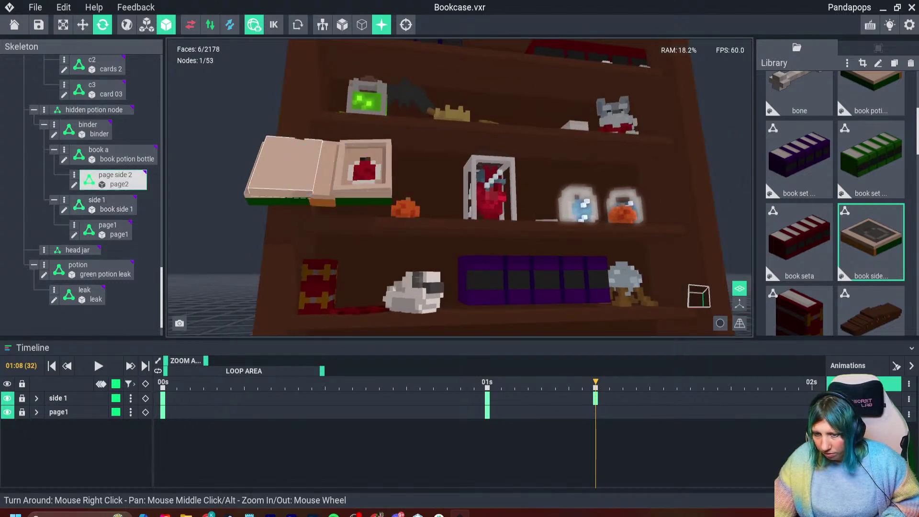
pyautogui.moveTo(595, 382); pyautogui.dragTo(163, 382)
pyautogui.click(99, 366)
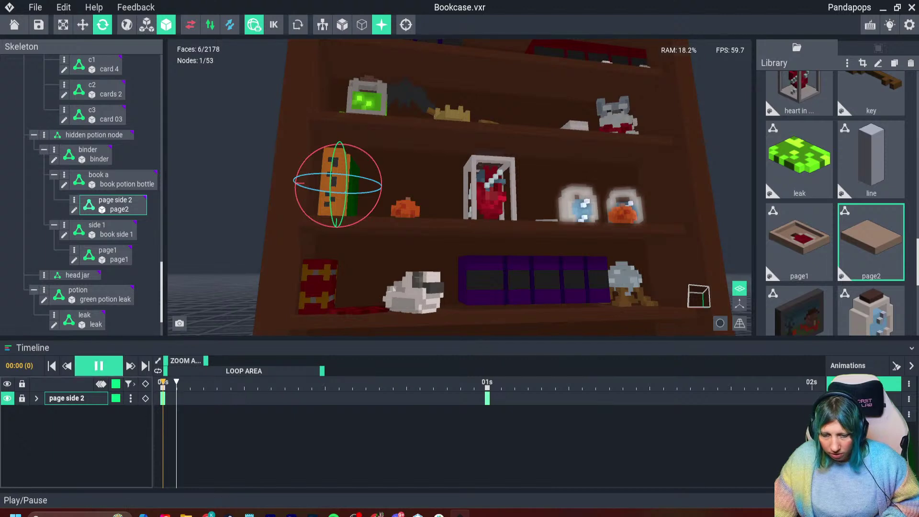
pyautogui.scroll(-4, 354, 222)
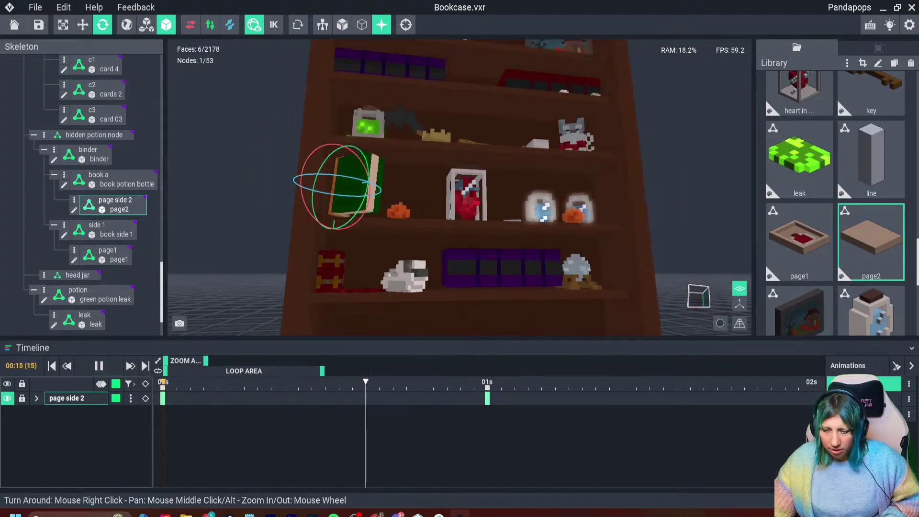
pyautogui.click(98, 365)
# Key the binder and all of its child nodes at frame 40 to hold the opened book
pyautogui.moveTo(217, 383); pyautogui.dragTo(704, 383)
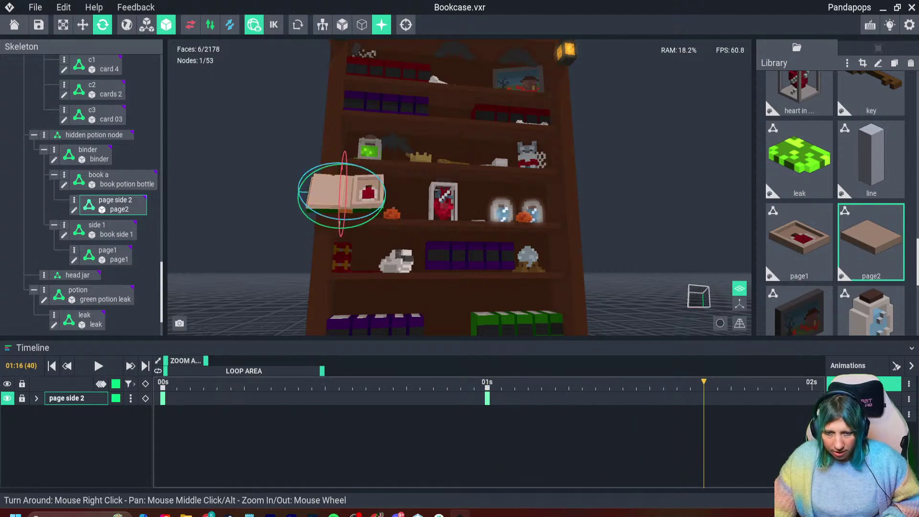
pyautogui.scroll(1, 89, 185)
pyautogui.click(88, 184)
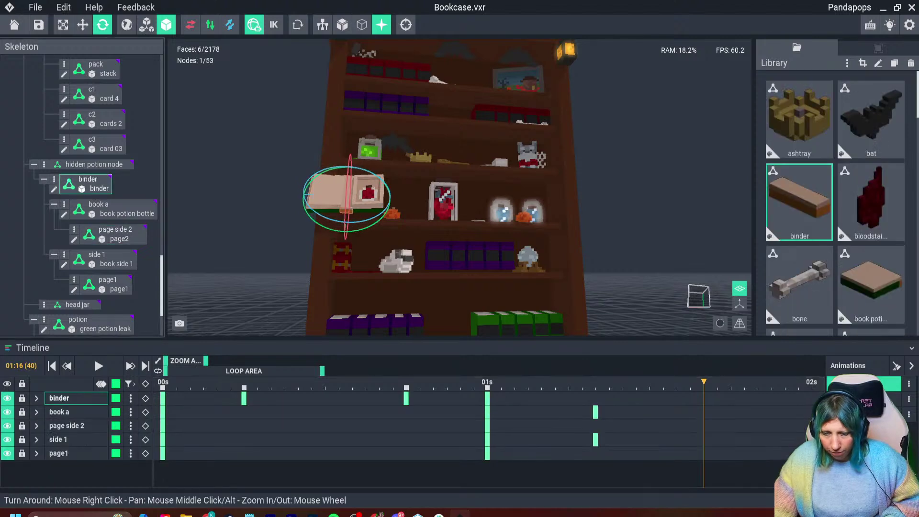
pyautogui.click(145, 383)
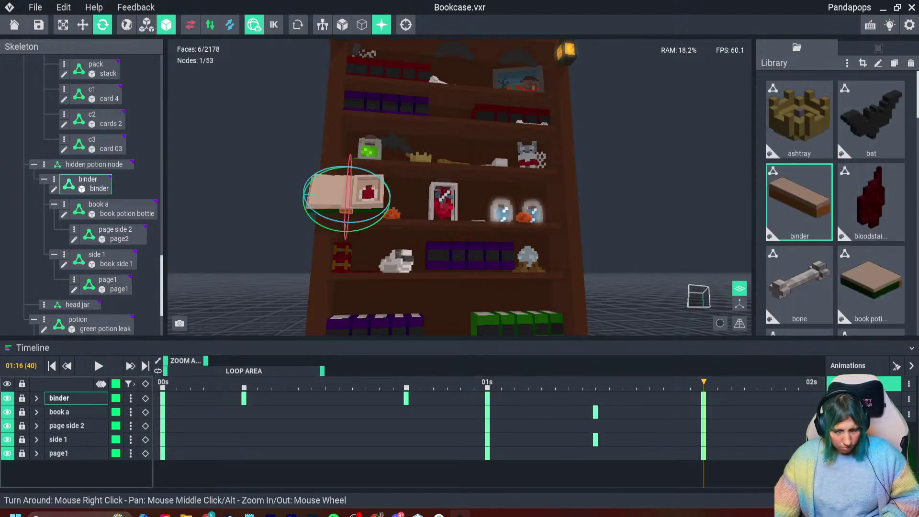
# Play the animation with nothing selected and examine the opened book from the front of the bookcase
pyautogui.click(98, 366)
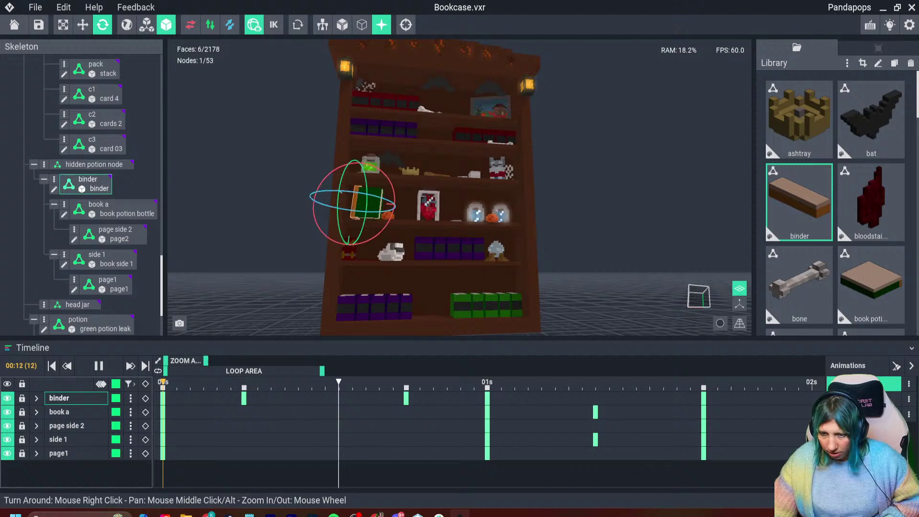
pyautogui.click(273, 224)
pyautogui.scroll(-4, 375, 225)
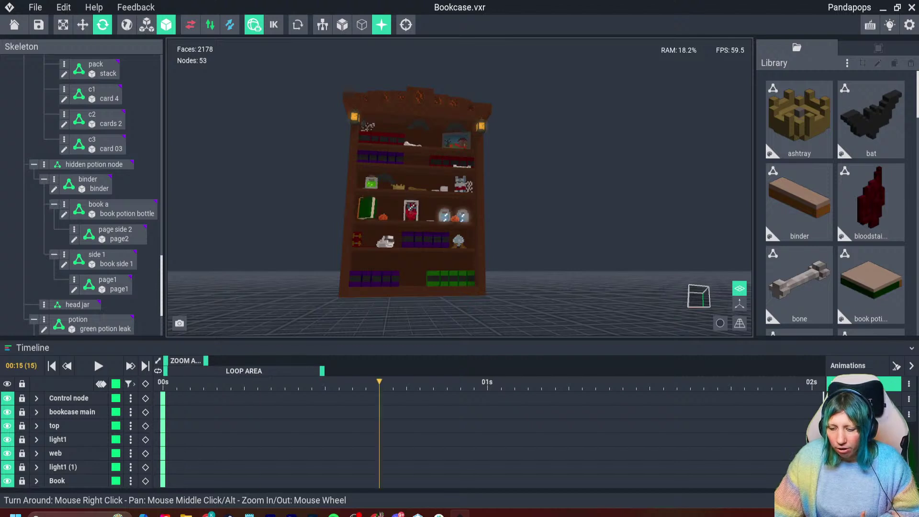
pyautogui.press('space')
pyautogui.press('Right')
pyautogui.press('Right')
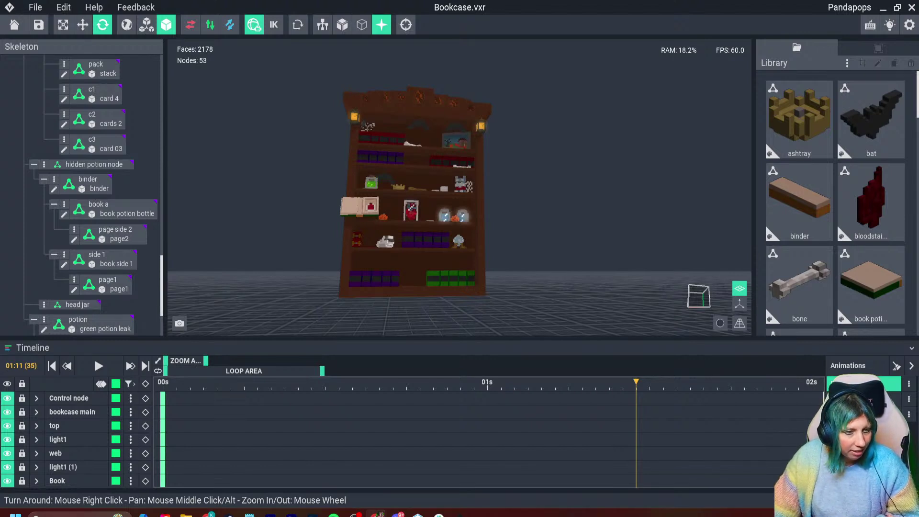
pyautogui.moveTo(373, 220); pyautogui.dragTo(361, 244, button='right')
pyautogui.scroll(5, 366, 224)
pyautogui.scroll(1, 374, 236)
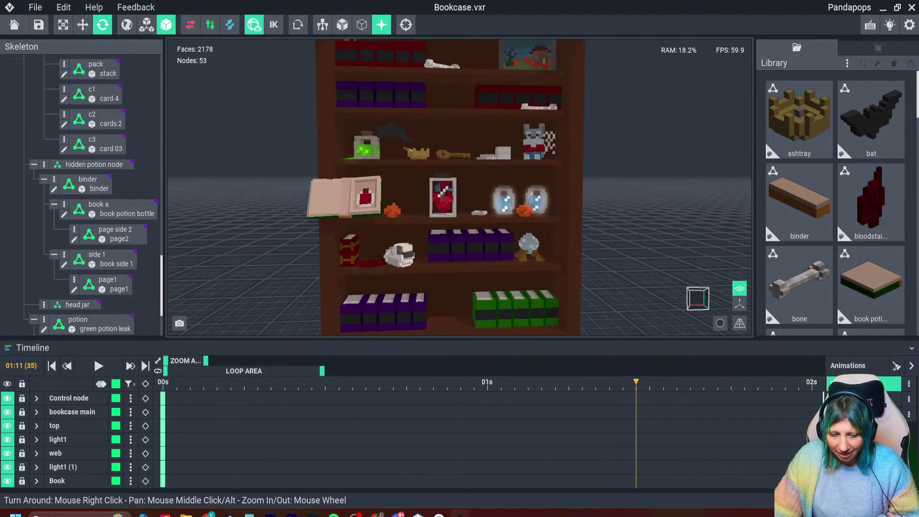
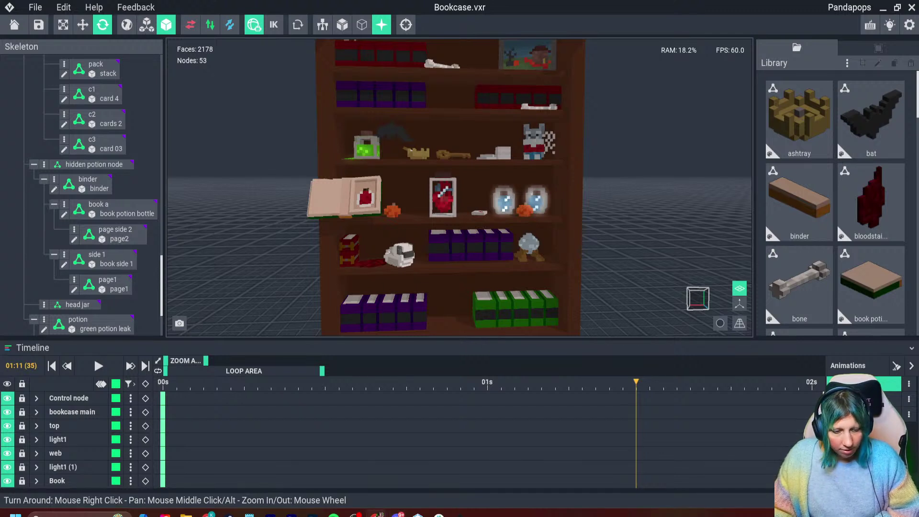
# Replay the book opening from its first frames while viewing the whole bookcase
pyautogui.moveTo(498, 191); pyautogui.dragTo(497, 203, button='right')
pyautogui.moveTo(635, 381); pyautogui.dragTo(177, 381)
pyautogui.click(98, 365)
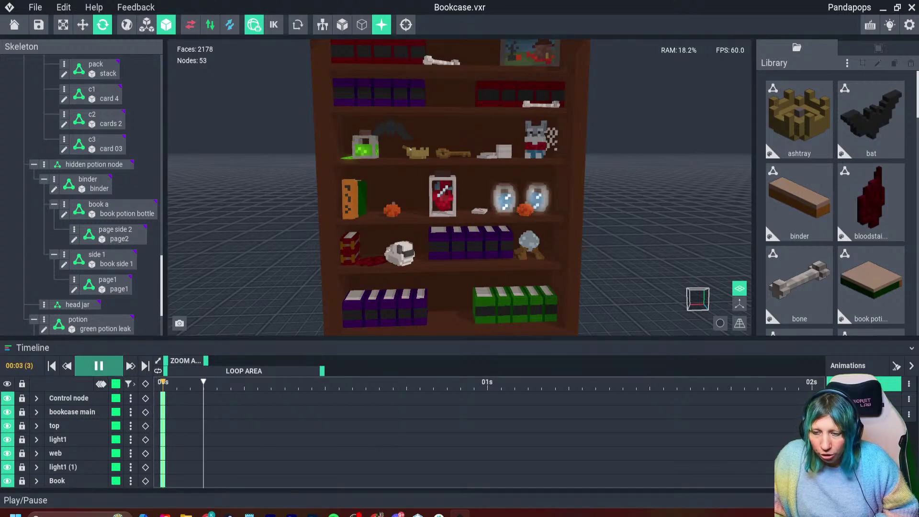
pyautogui.scroll(-3, 459, 191)
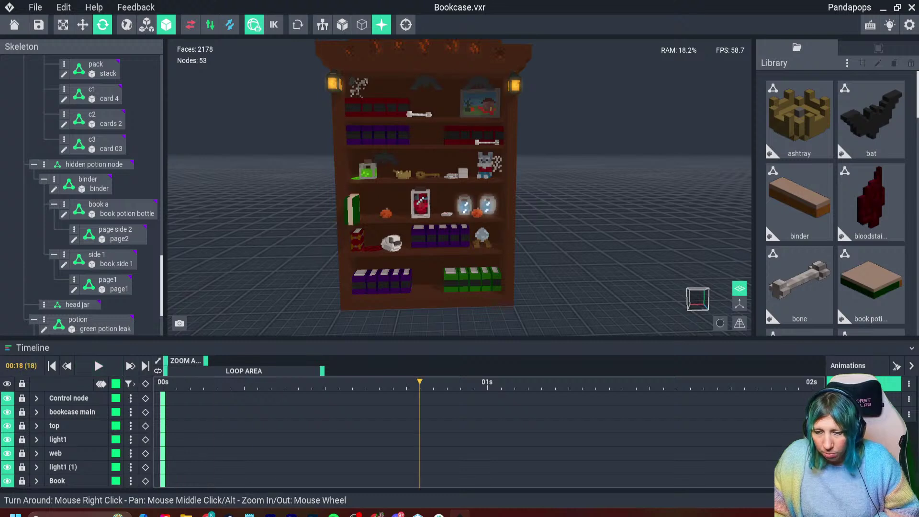
pyautogui.press('space')
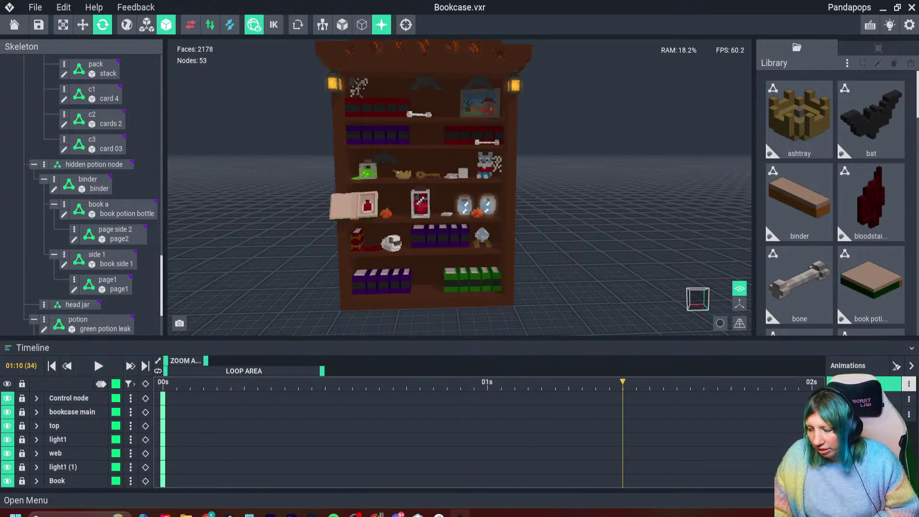
# Rename the Book Open 01 animation to Book Openening 01
pyautogui.click(908, 383)
pyautogui.click(786, 421)
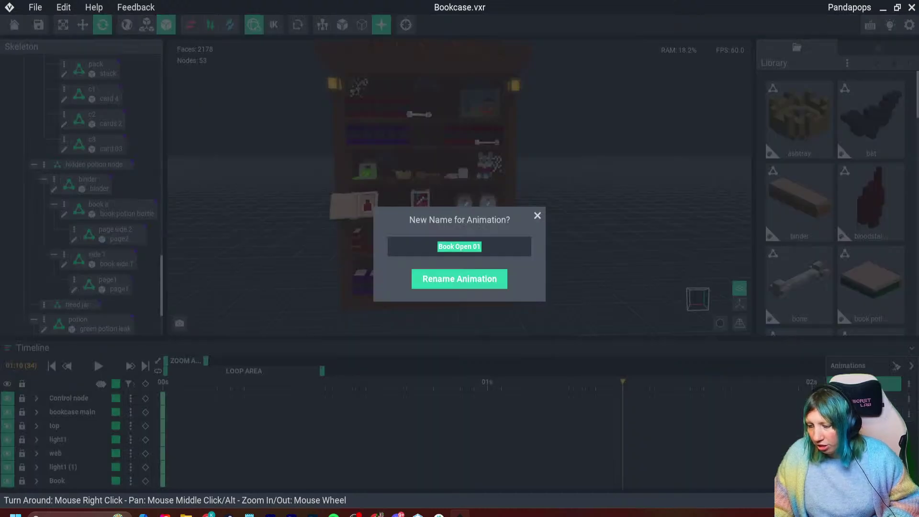
pyautogui.press('Right')
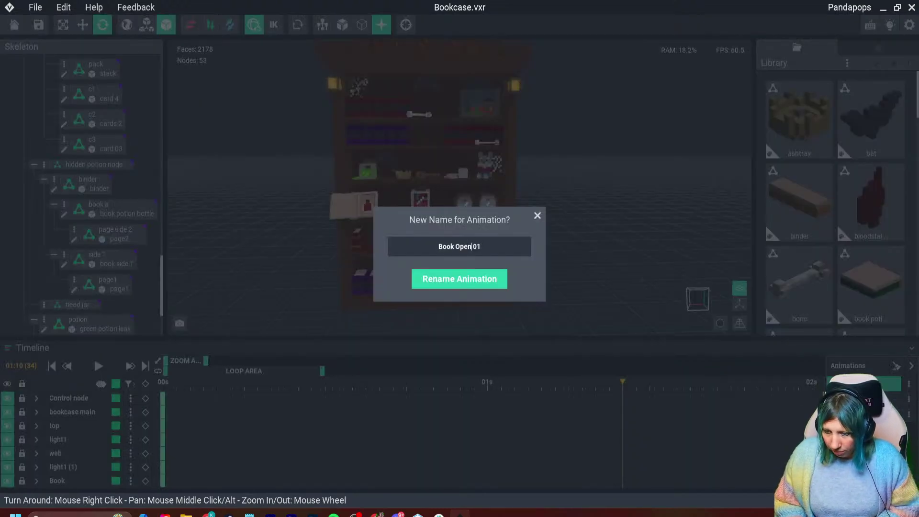
pyautogui.write('ening')
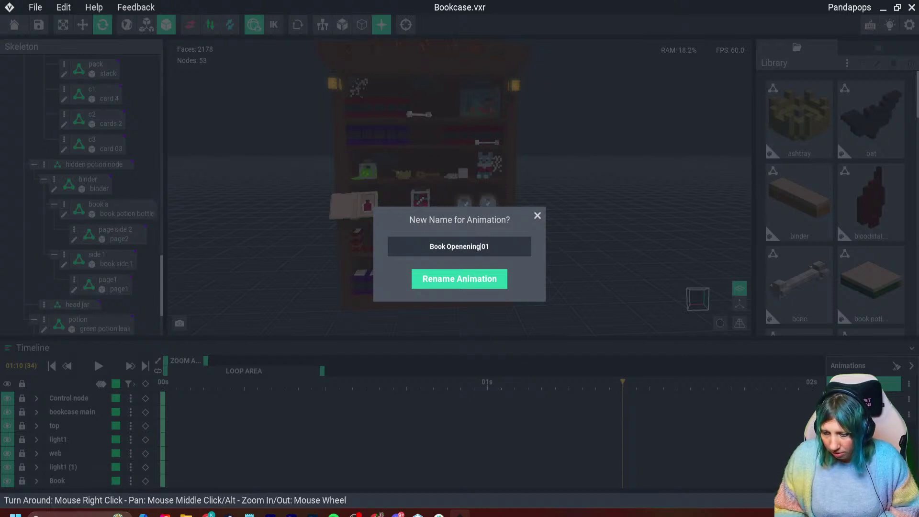
pyautogui.press('Return')
# Create a new animation named Book Open 01 and key all nodes in the open-book pose at frame 2
pyautogui.click(864, 429)
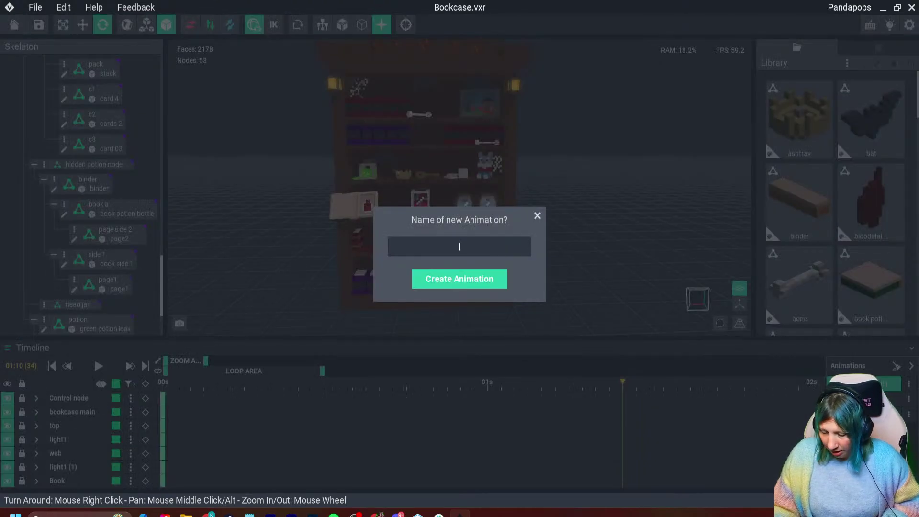
pyautogui.write('Book Open 0')
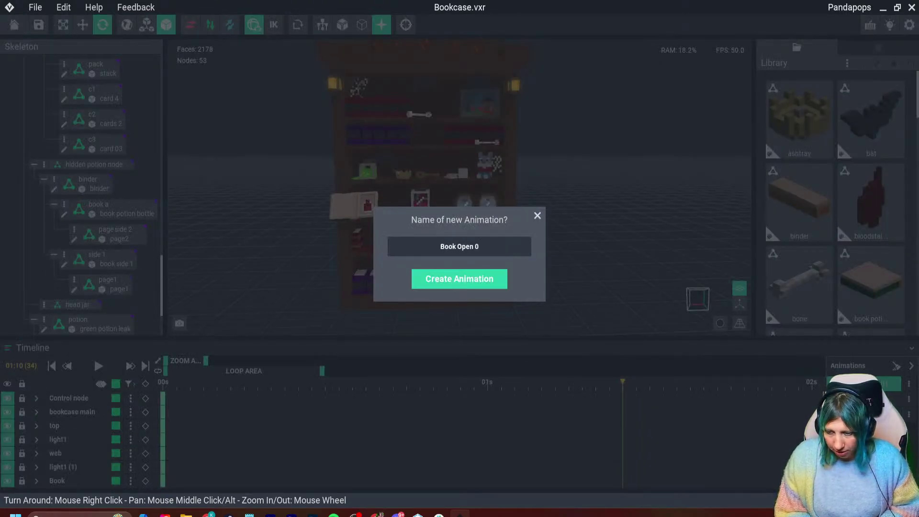
pyautogui.press('Return')
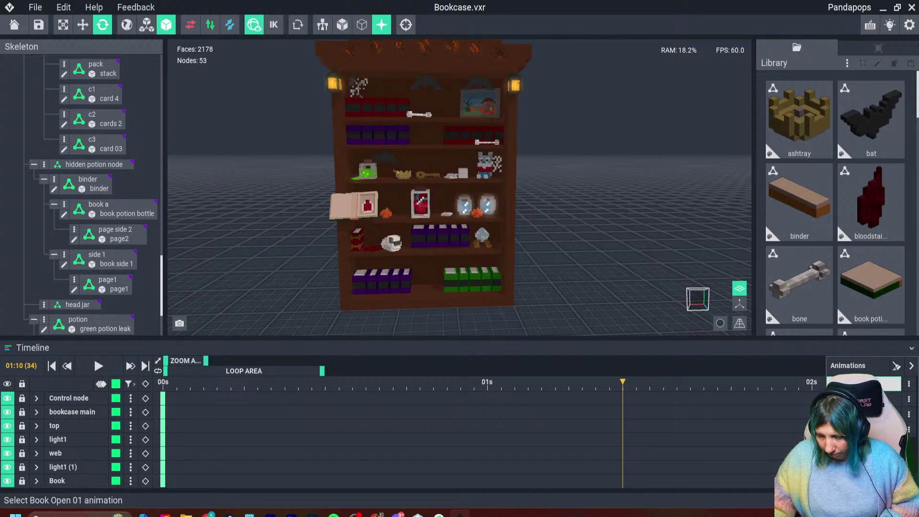
pyautogui.click(190, 383)
pyautogui.click(145, 384)
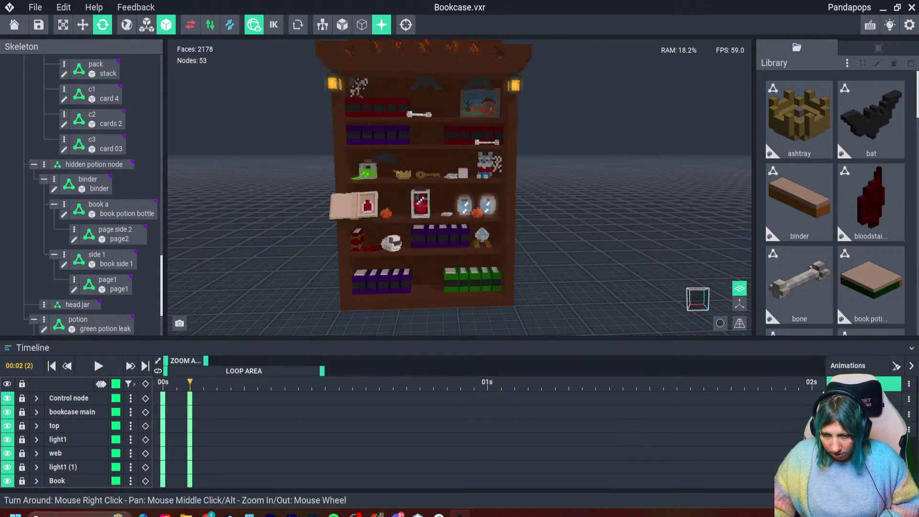
pyautogui.moveTo(163, 383)
pyautogui.mouseDown()
pyautogui.moveTo(244, 383)
pyautogui.moveTo(163, 383)
pyautogui.mouseUp()
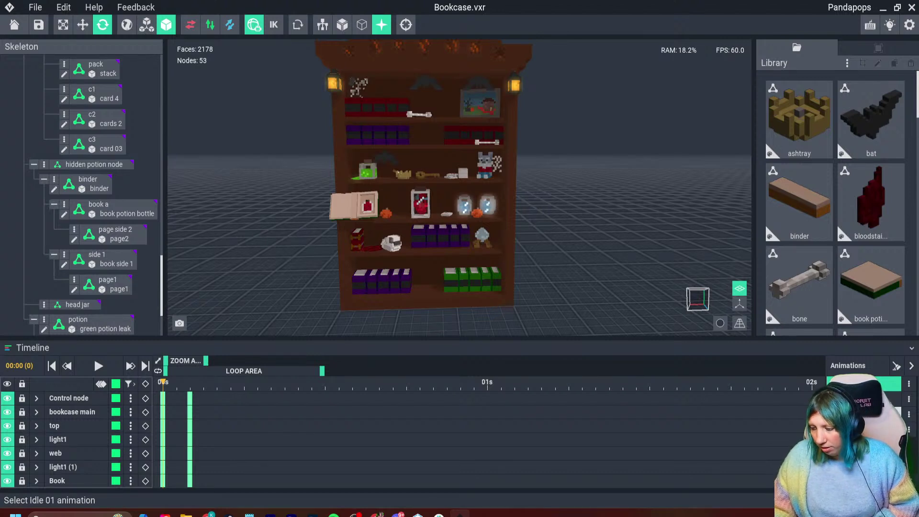
# Scrub the opening animation to frame 37 and compare its pose with frame 0 of Book Open 01
pyautogui.click(861, 399)
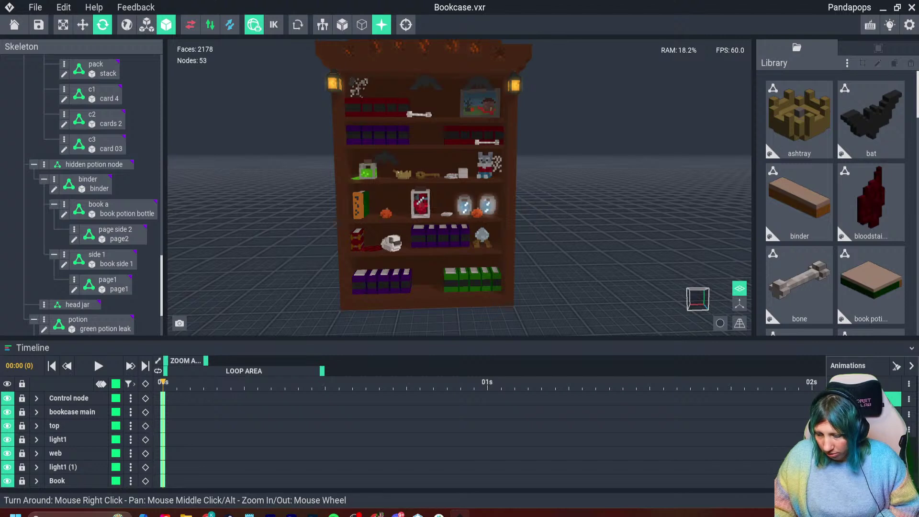
pyautogui.moveTo(163, 383); pyautogui.dragTo(663, 382)
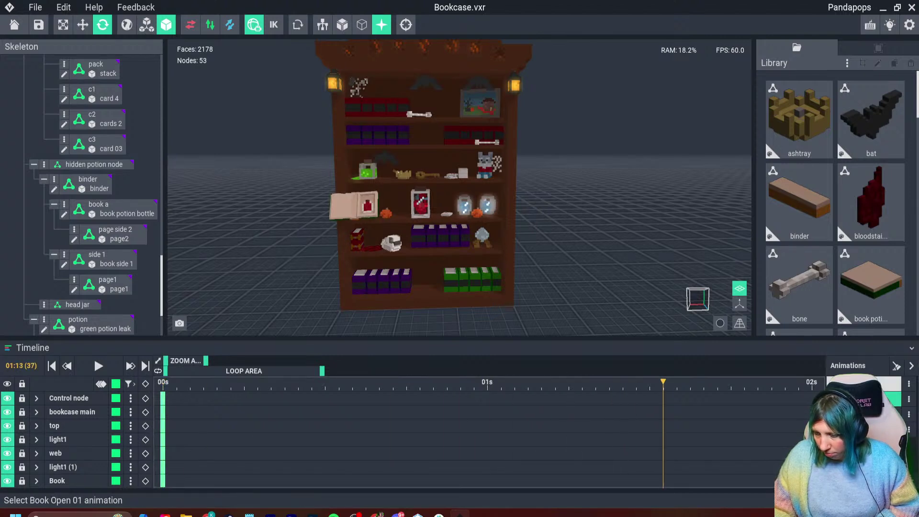
pyautogui.click(856, 383)
pyautogui.moveTo(189, 383); pyautogui.dragTo(163, 382)
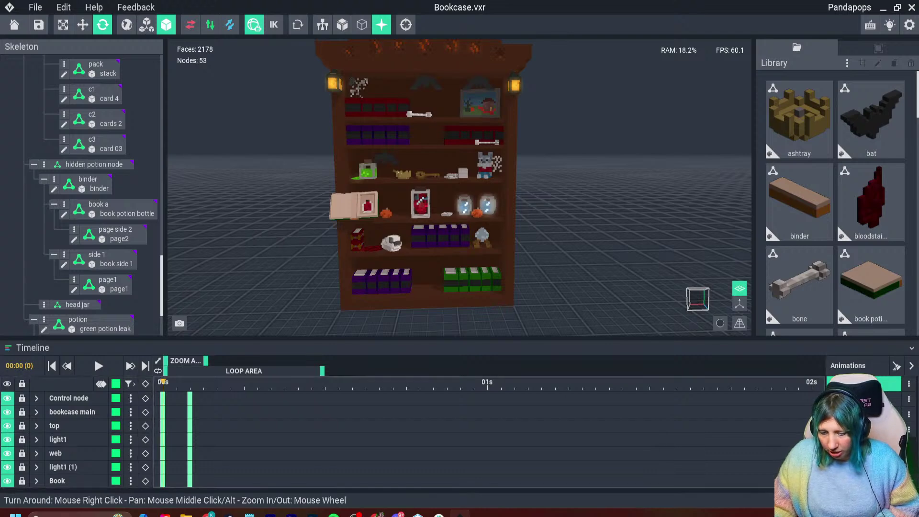
# Create a new animation named Book Closing 01
pyautogui.write('Boo')
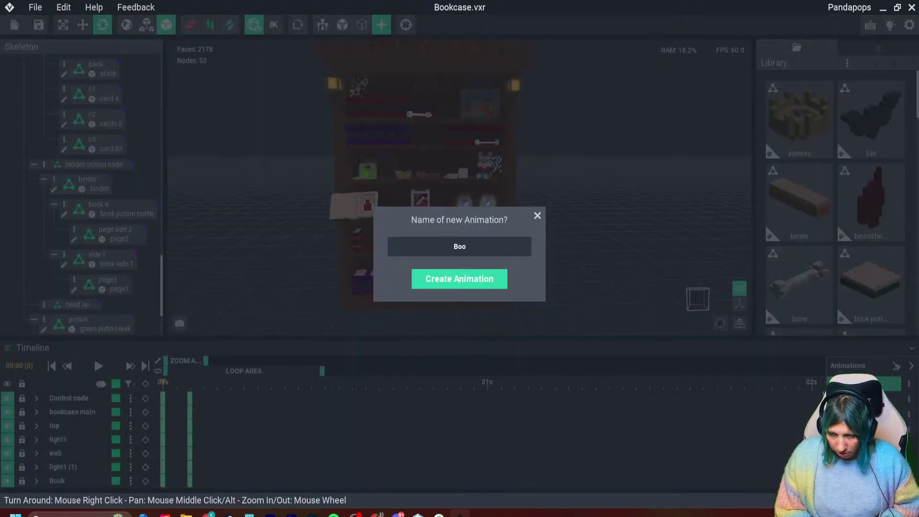
pyautogui.write('k Closing 01')
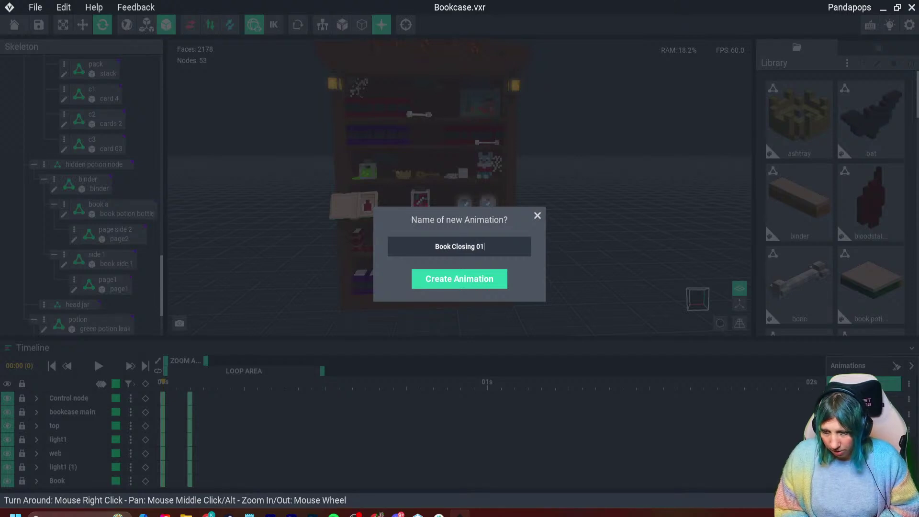
pyautogui.press('Return')
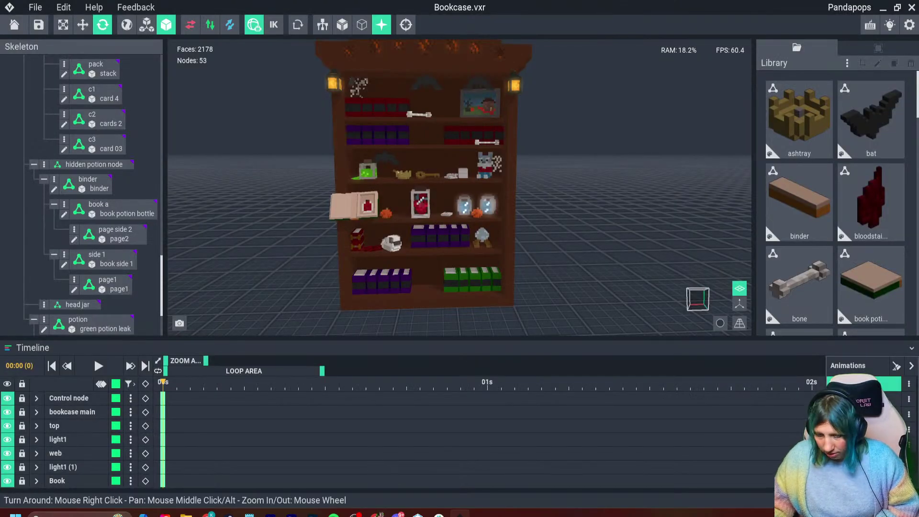
# Key the binder and all of its child nodes at frame 4 in the open-book pose
pyautogui.press('Right')
pyautogui.press('Right')
pyautogui.press('Right')
pyautogui.press('Right')
pyautogui.press('Right')
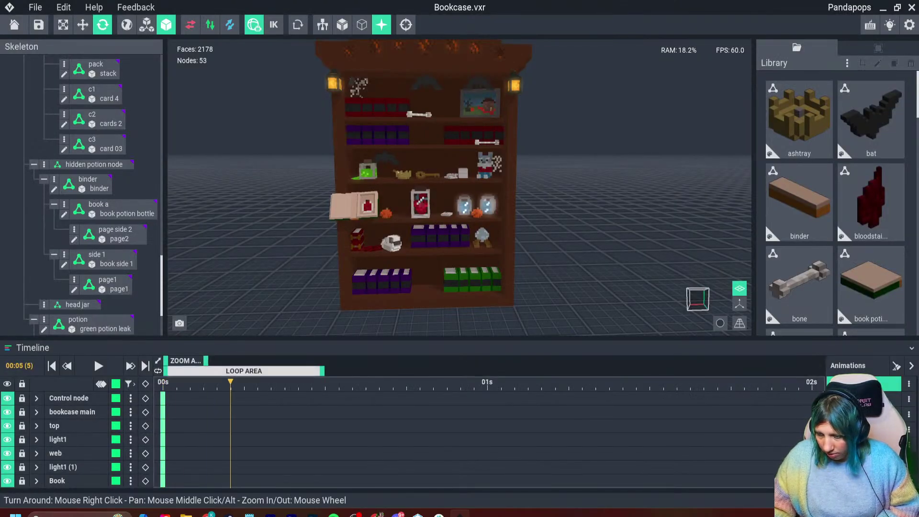
pyautogui.scroll(5, 334, 211)
pyautogui.click(334, 205)
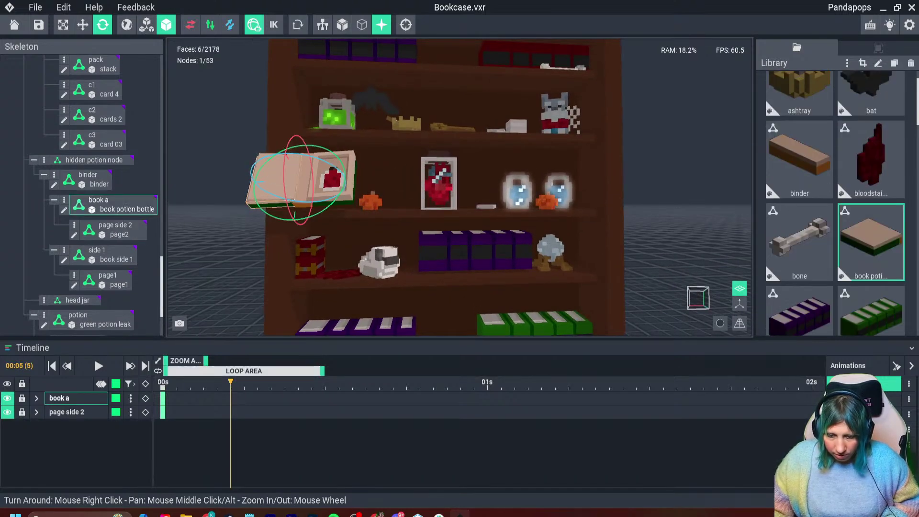
pyautogui.press('Left')
pyautogui.click(89, 178)
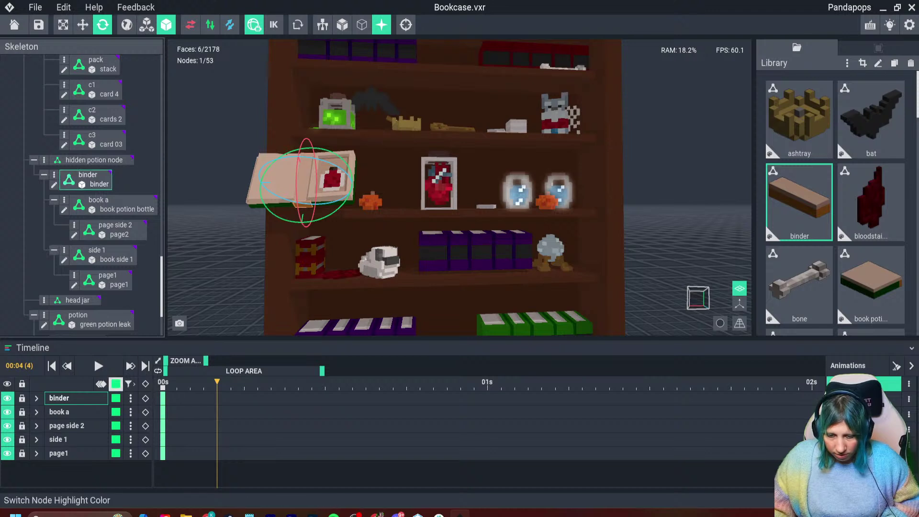
pyautogui.click(145, 383)
# At frame 8, rotate book a and side 1 upward to fold the two halves of the book together
pyautogui.click(271, 381)
pyautogui.click(299, 182)
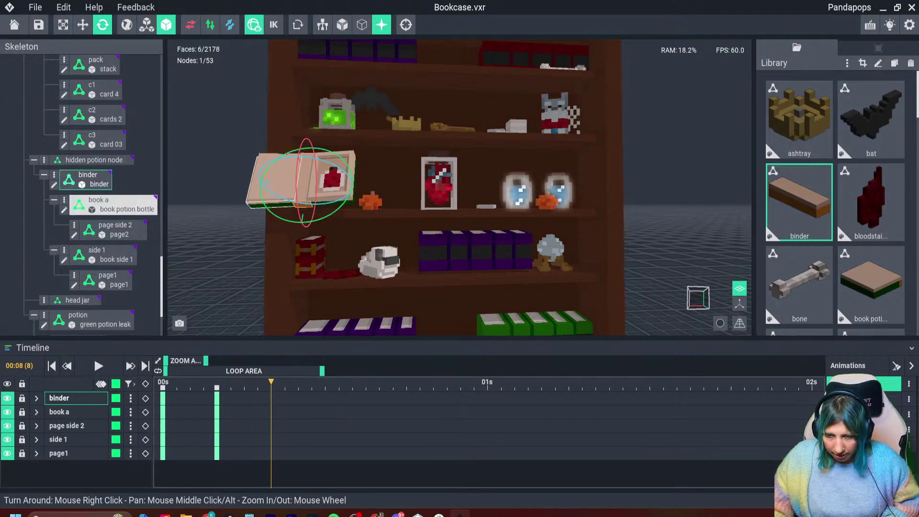
pyautogui.moveTo(270, 213); pyautogui.dragTo(244, 178)
pyautogui.hotkey('ctrl', 'z')
pyautogui.scroll(2, 249, 184)
pyautogui.moveTo(246, 203); pyautogui.dragTo(265, 180, button='right')
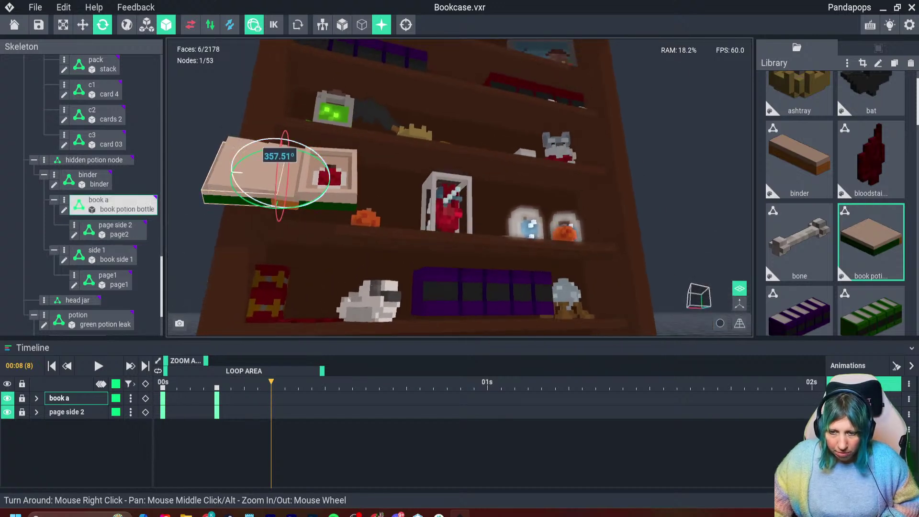
pyautogui.moveTo(286, 153)
pyautogui.mouseDown()
pyautogui.moveTo(353, 179)
pyautogui.moveTo(334, 178)
pyautogui.moveTo(297, 152)
pyautogui.moveTo(269, 152)
pyautogui.mouseUp()
pyautogui.click(336, 205)
# Retime the folded keyframes of side 1 and book a to frame 12
pyautogui.moveTo(271, 382); pyautogui.dragTo(325, 383)
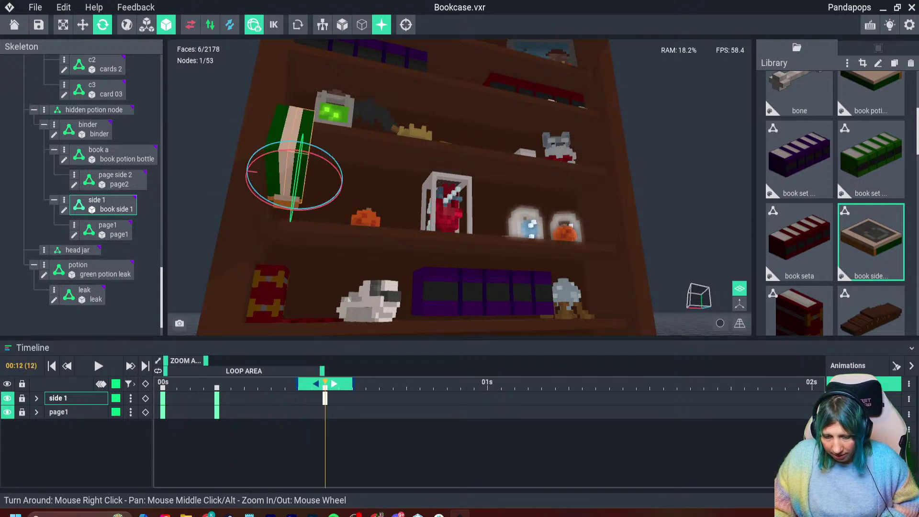
pyautogui.click(114, 154)
pyautogui.scroll(1, 115, 154)
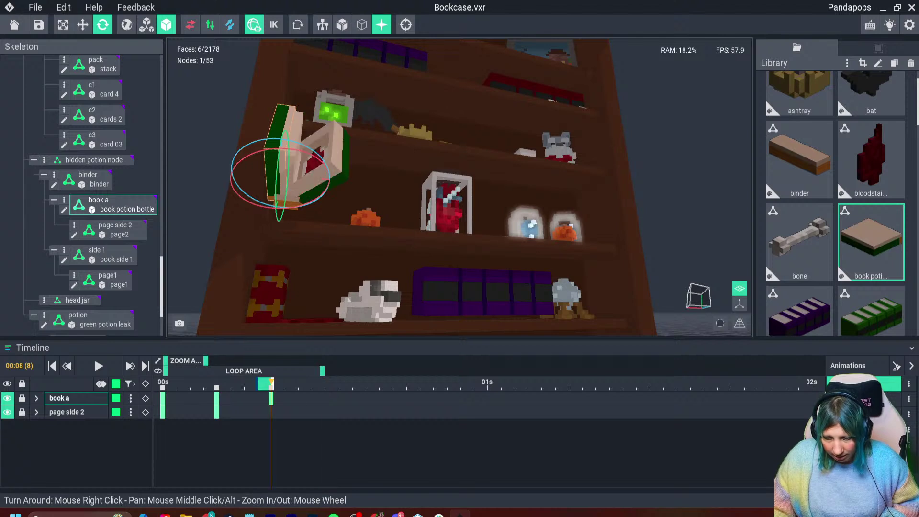
pyautogui.moveTo(324, 384)
pyautogui.mouseDown()
pyautogui.moveTo(338, 384)
pyautogui.moveTo(244, 382)
pyautogui.moveTo(352, 382)
pyautogui.moveTo(325, 398)
pyautogui.mouseUp()
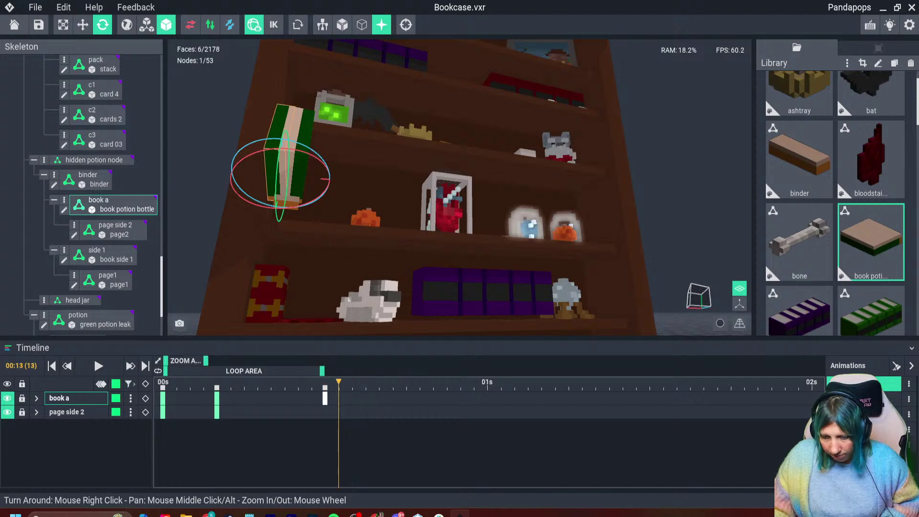
# At frame 18, rotate the binder to turn the folded book, and copy the binder's frame 4 keyframe to frame 10
pyautogui.click(406, 383)
pyautogui.moveTo(354, 192); pyautogui.dragTo(337, 258, button='right')
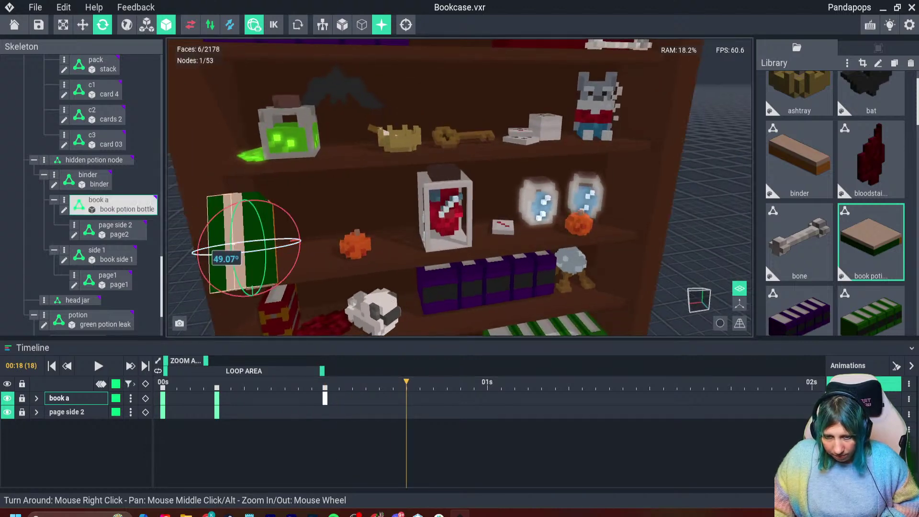
pyautogui.click(87, 180)
pyautogui.moveTo(262, 250); pyautogui.dragTo(274, 284)
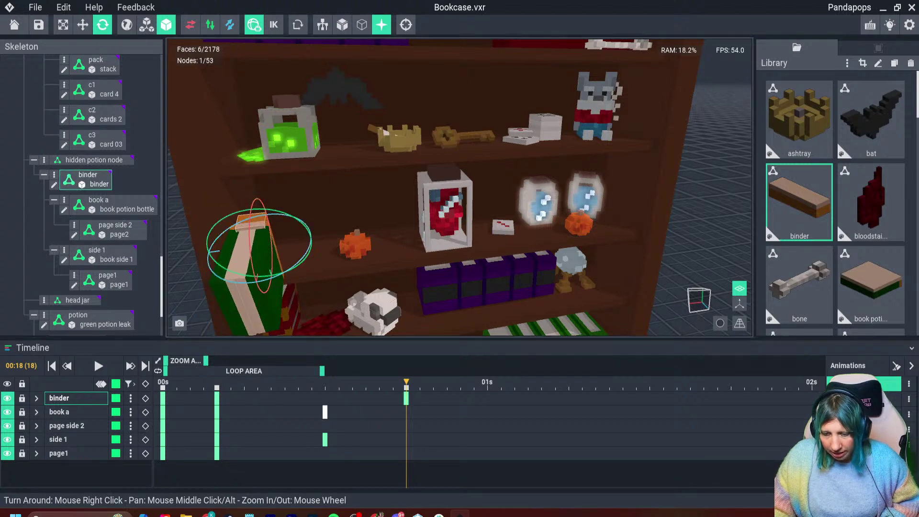
pyautogui.press('space')
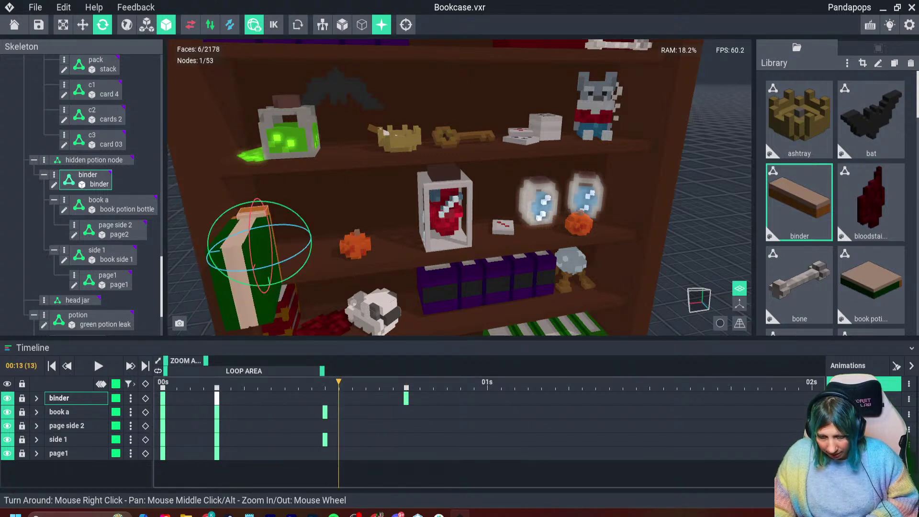
pyautogui.moveTo(298, 382); pyautogui.dragTo(460, 382)
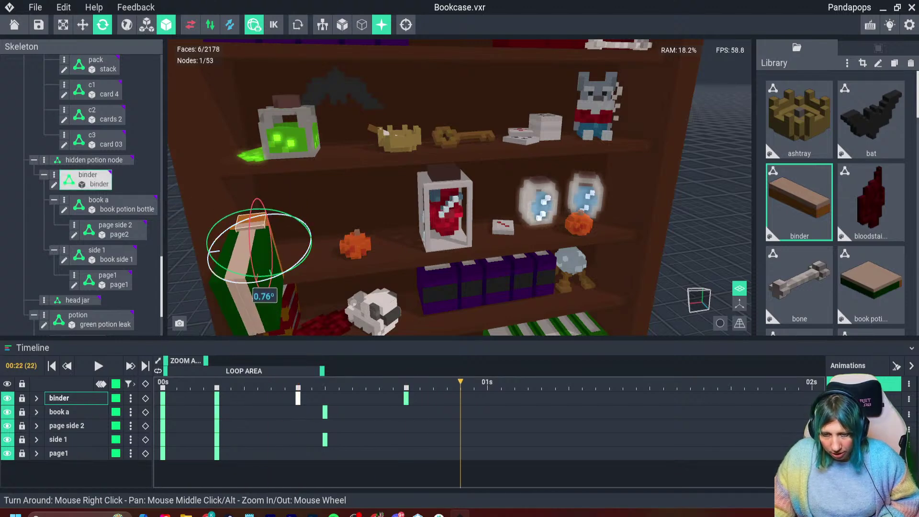
# At frame 22, rotate the binder so the book's spine faces outward, and retime that keyframe to frame 26
pyautogui.moveTo(309, 251); pyautogui.dragTo(291, 218)
pyautogui.moveTo(341, 275); pyautogui.dragTo(304, 239, button='right')
pyautogui.moveTo(256, 234); pyautogui.dragTo(257, 223)
pyautogui.moveTo(433, 107); pyautogui.dragTo(397, 136, button='right')
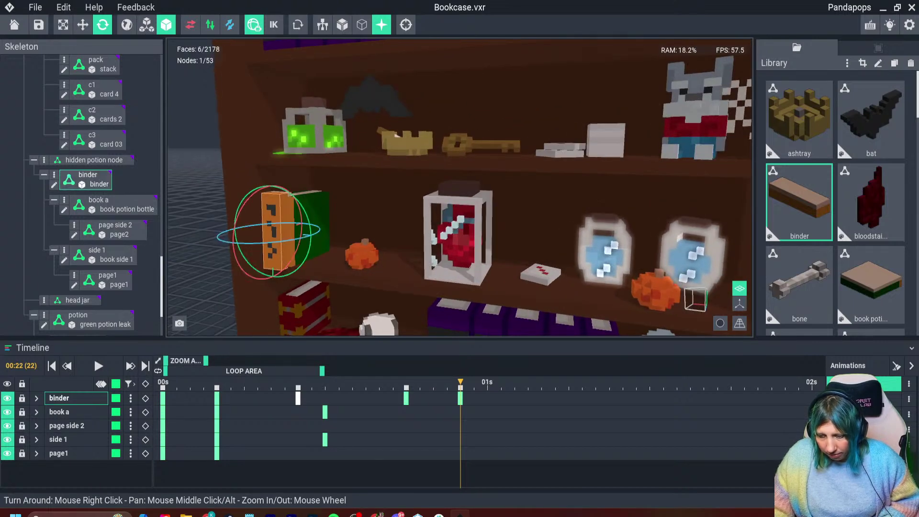
pyautogui.moveTo(460, 398); pyautogui.dragTo(582, 382)
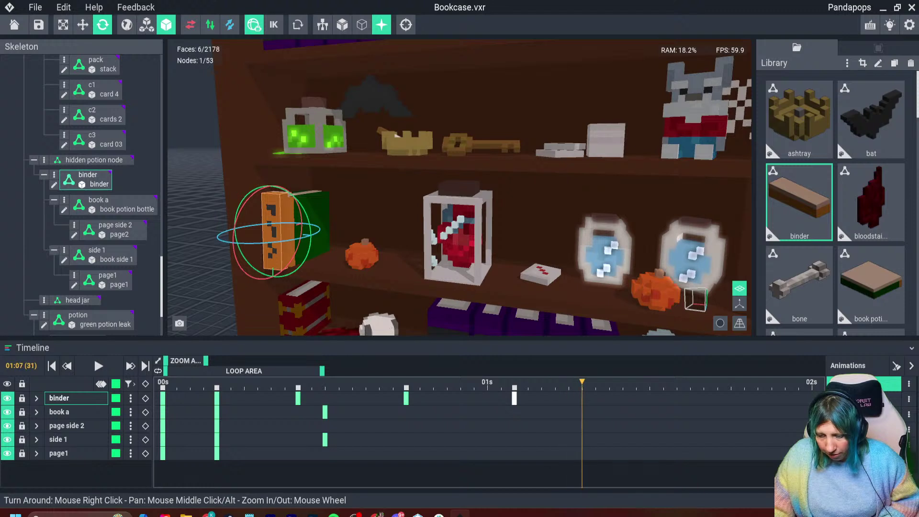
# At frame 31, move the binder back into the shelf and play the closing animation
pyautogui.click(83, 24)
pyautogui.moveTo(306, 223); pyautogui.dragTo(316, 219)
pyautogui.moveTo(371, 382); pyautogui.dragTo(163, 382)
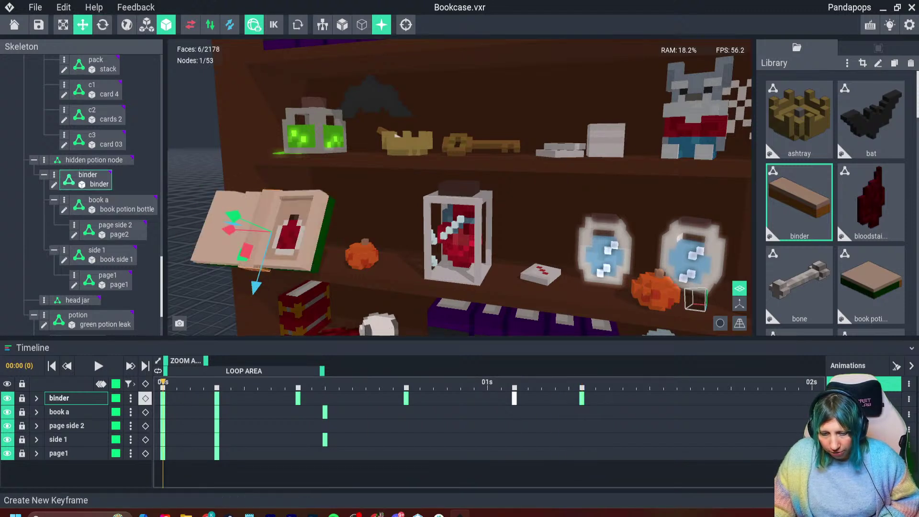
pyautogui.click(99, 366)
pyautogui.scroll(-5, 460, 191)
pyautogui.press('Escape')
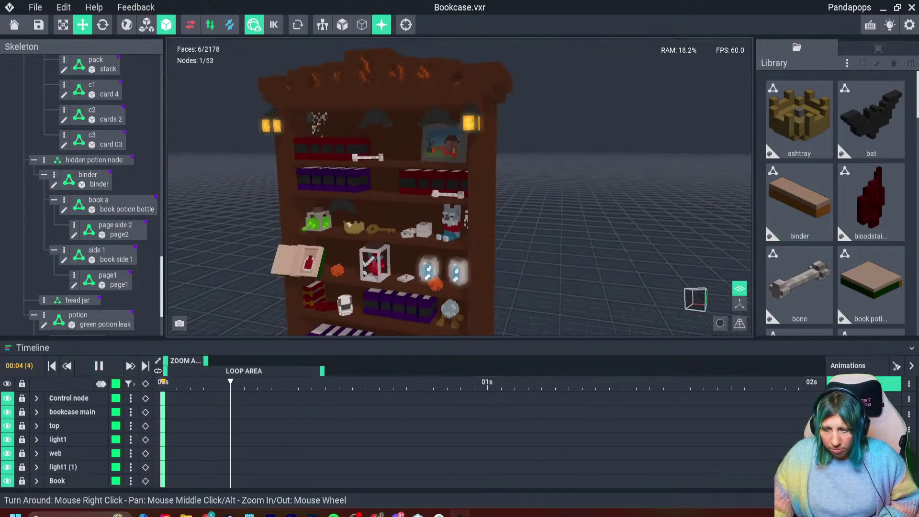
pyautogui.scroll(-2, 320, 279)
pyautogui.moveTo(320, 279); pyautogui.dragTo(330, 258, button='right')
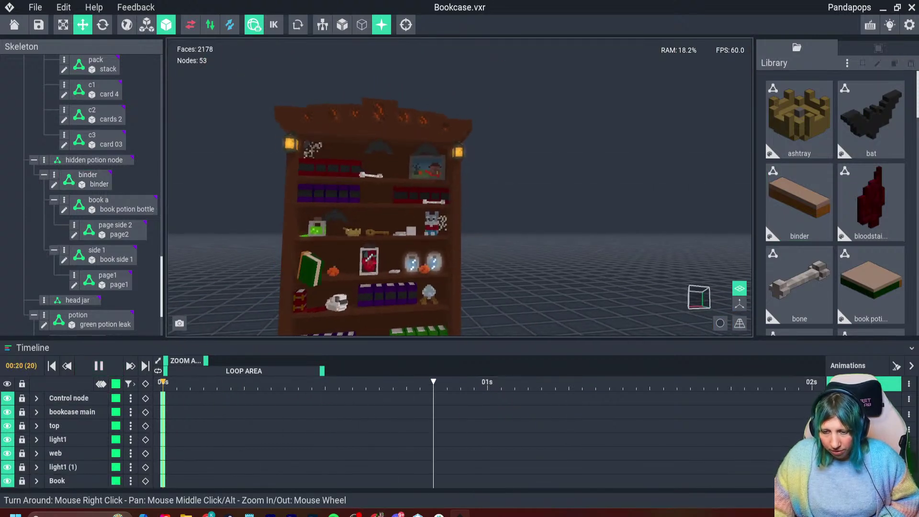
pyautogui.click(98, 366)
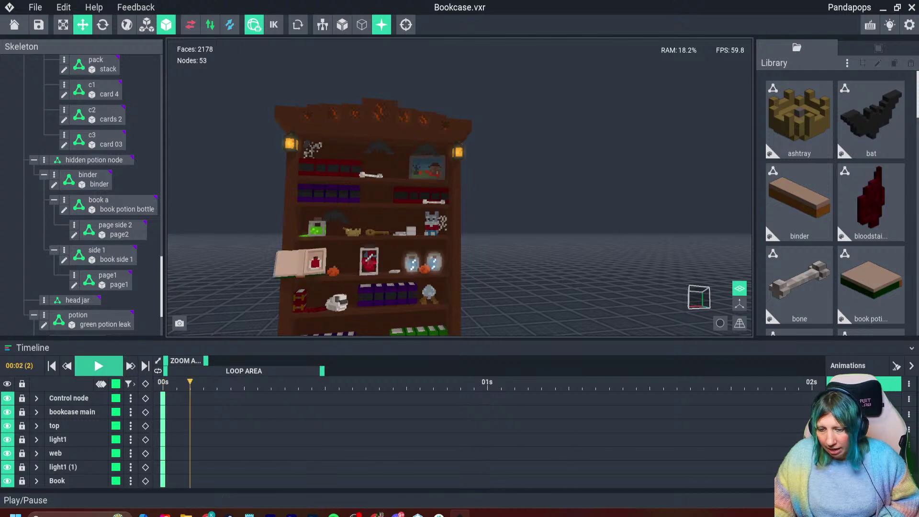
# Copy the frame 0 keyframes of the binder and all its child nodes from the book-opening animation
pyautogui.click(862, 399)
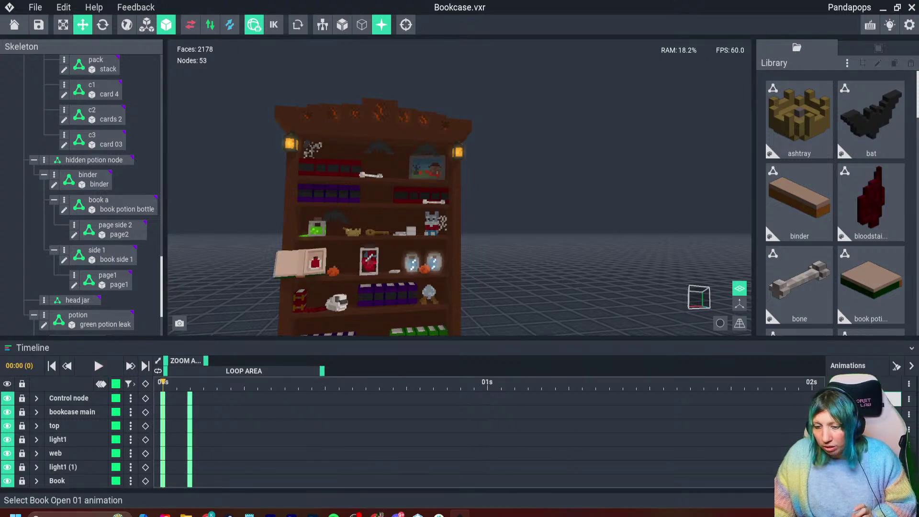
pyautogui.click(889, 414)
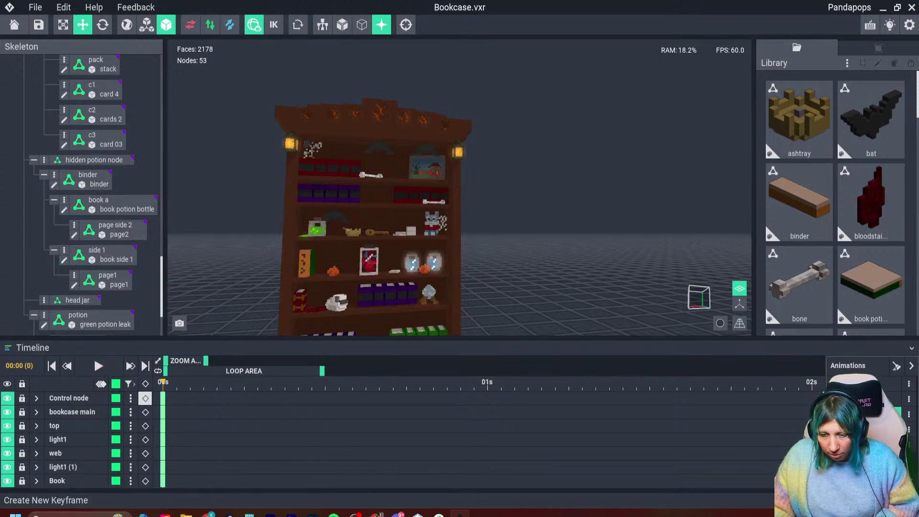
pyautogui.click(87, 179)
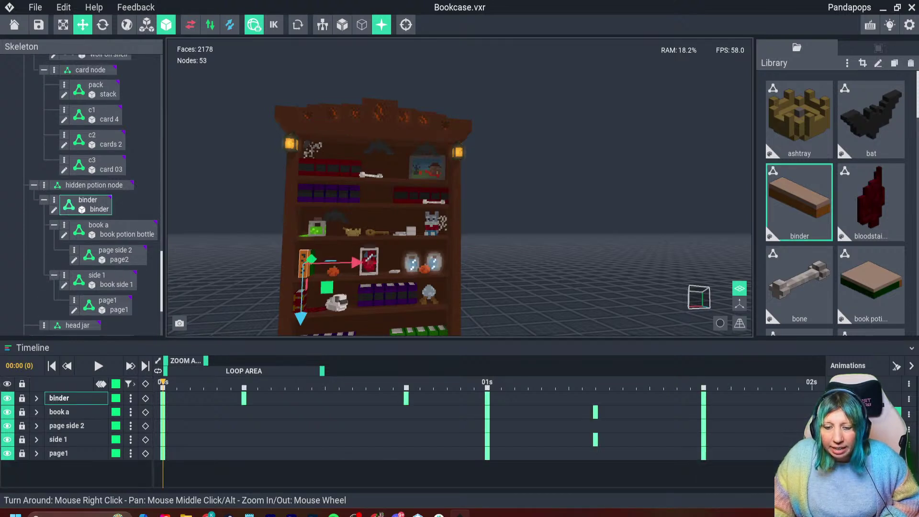
pyautogui.click(163, 398)
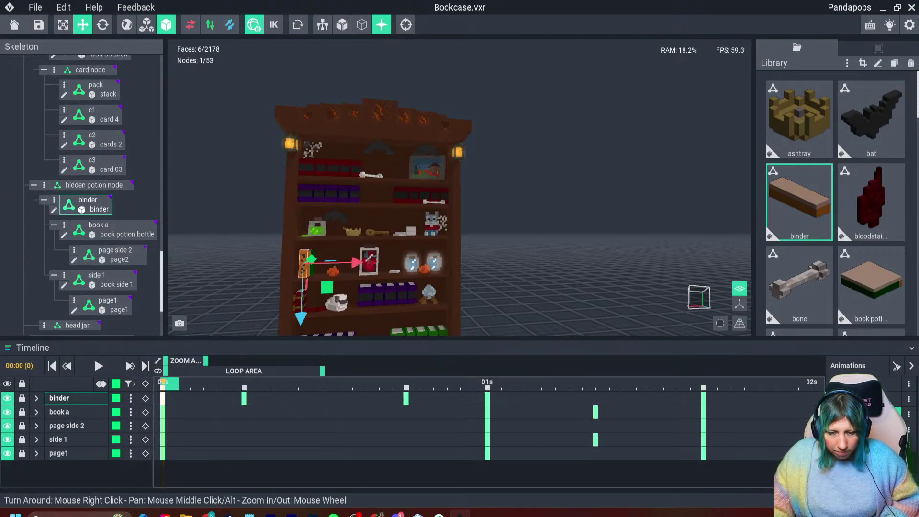
pyautogui.hotkey('ctrl', 'a')
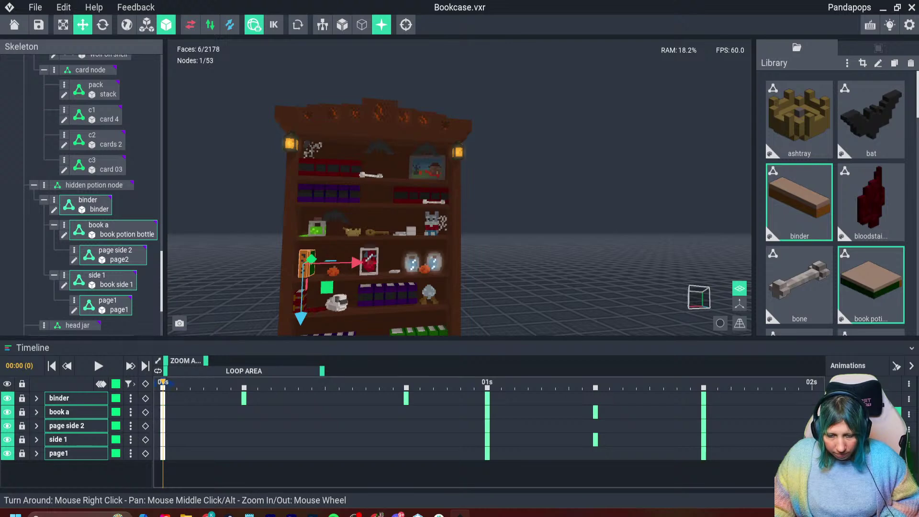
pyautogui.rightClick(164, 482)
pyautogui.click(187, 305)
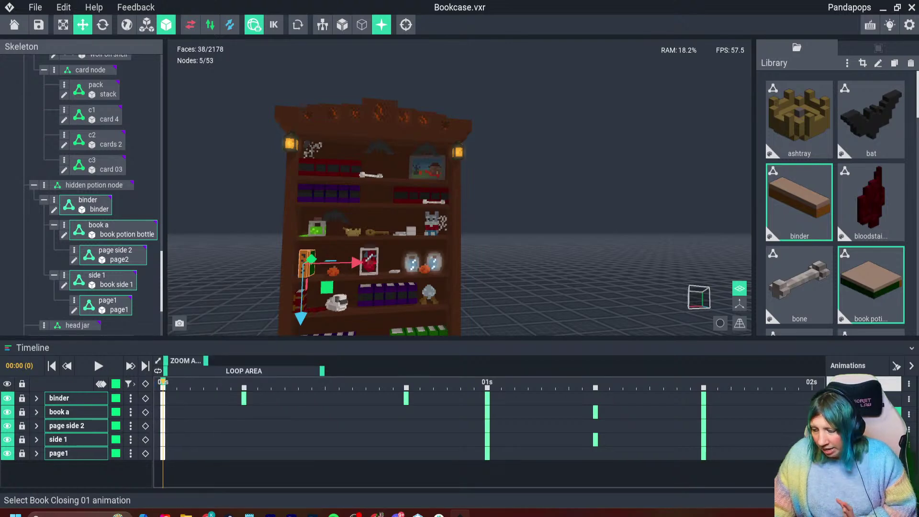
# Paste the copied shelved-book keyframes at frame 31 of the Book Closing 01 animation
pyautogui.scroll(3, 321, 273)
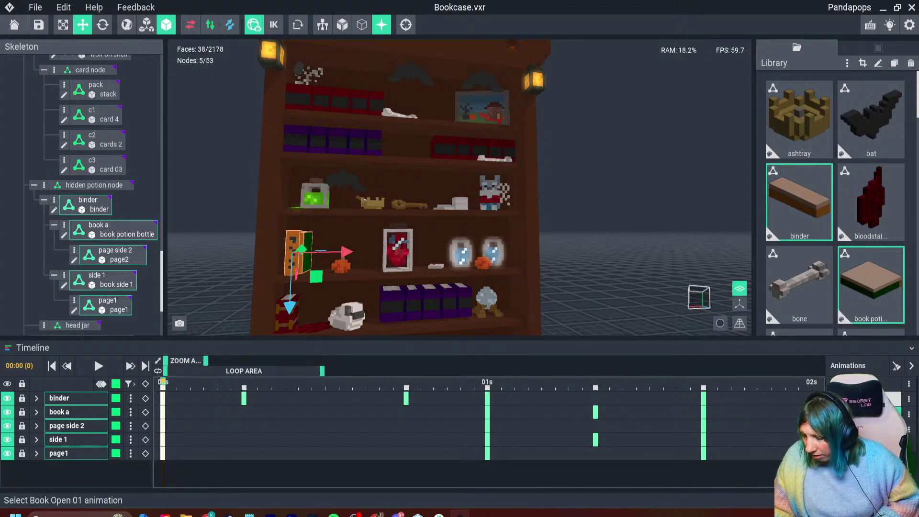
pyautogui.click(856, 383)
pyautogui.moveTo(596, 382)
pyautogui.mouseDown()
pyautogui.moveTo(432, 383)
pyautogui.moveTo(582, 383)
pyautogui.mouseUp()
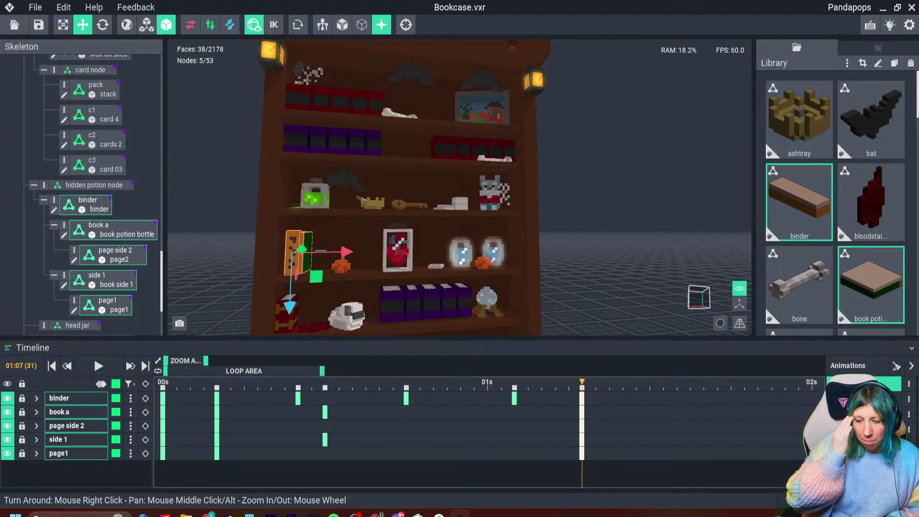
# Save the Bookcase file and play back the Book Closing 01 animation
pyautogui.moveTo(582, 382); pyautogui.dragTo(230, 383)
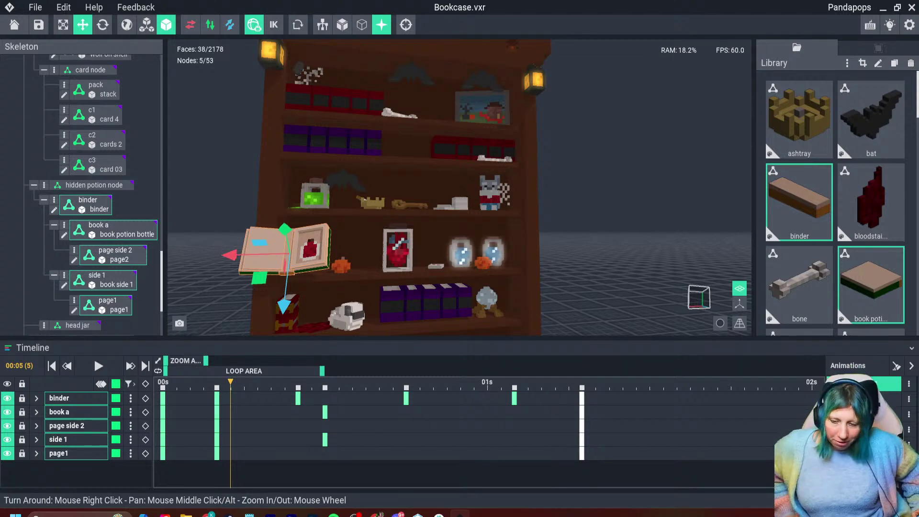
pyautogui.scroll(5, 322, 307)
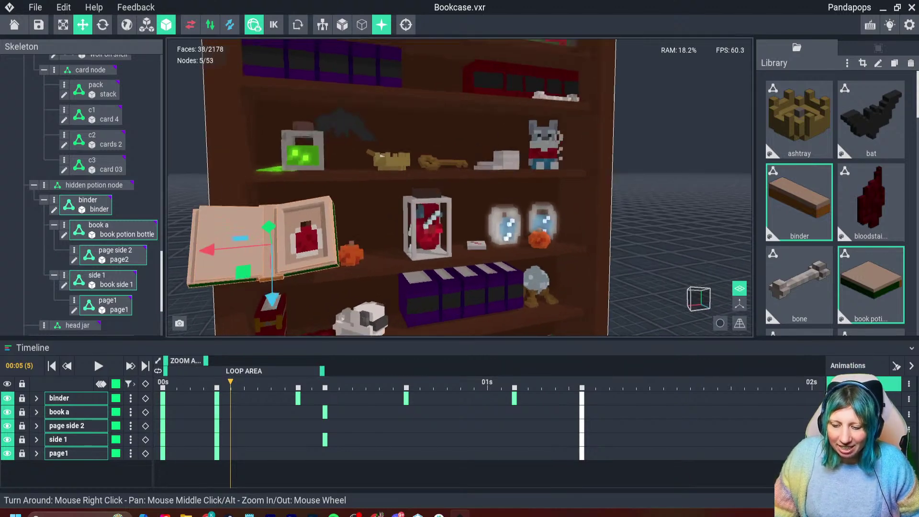
pyautogui.press('space')
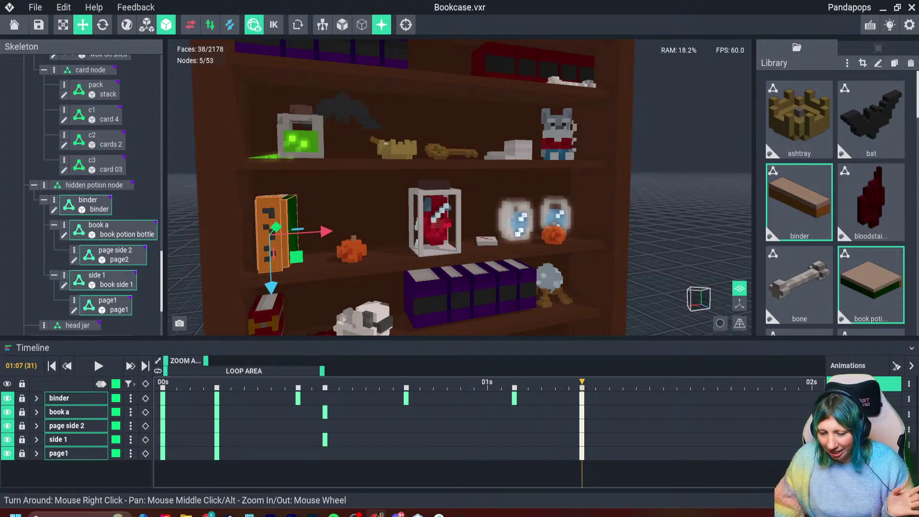
pyautogui.hotkey('ctrl', 's')
pyautogui.press('Escape')
pyautogui.click(98, 366)
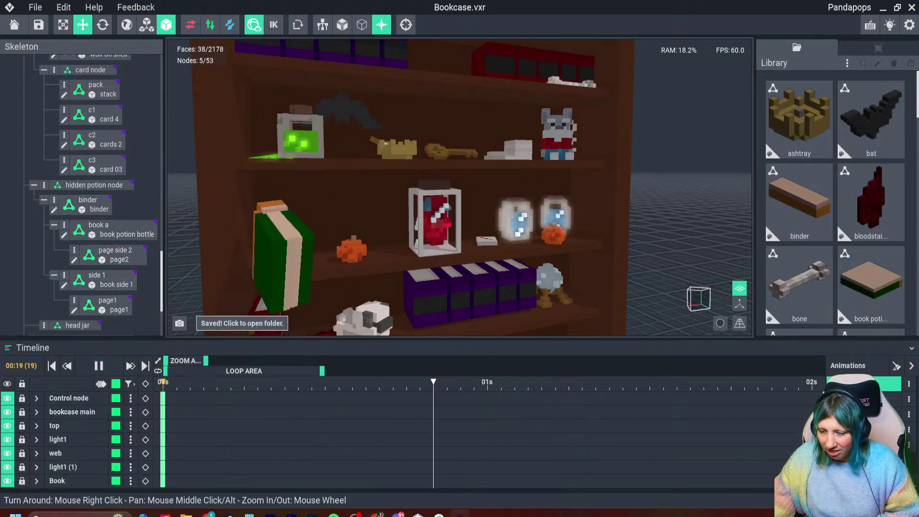
pyautogui.click(98, 366)
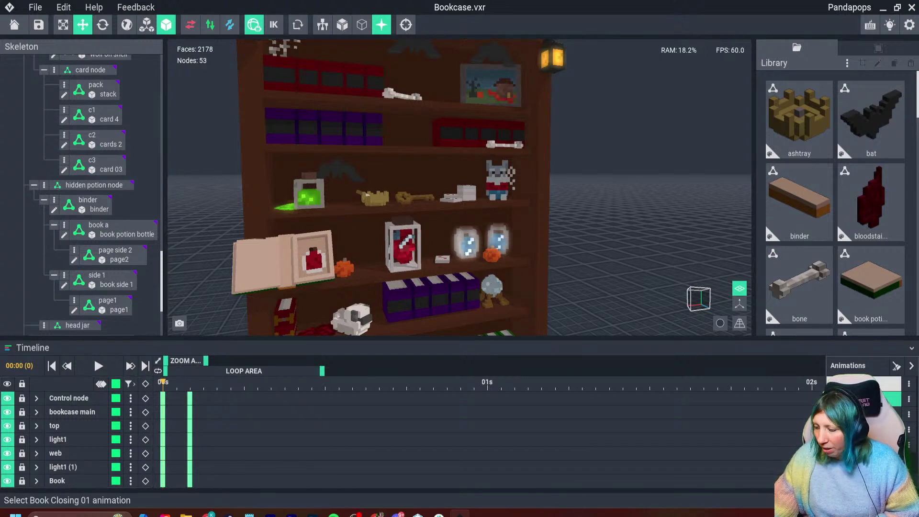
# Key all nodes at frame 31 of Book Closing 01 and at frame 40 of the book-opening animation
pyautogui.click(144, 366)
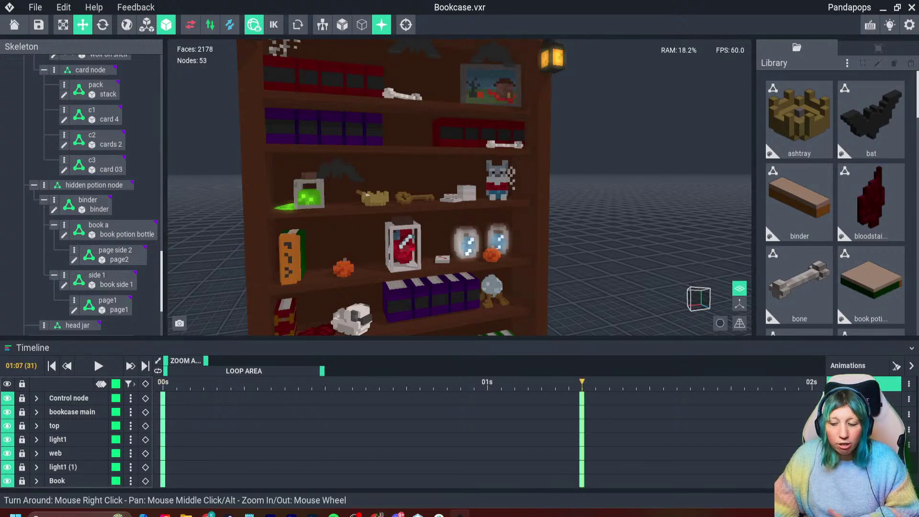
pyautogui.click(863, 399)
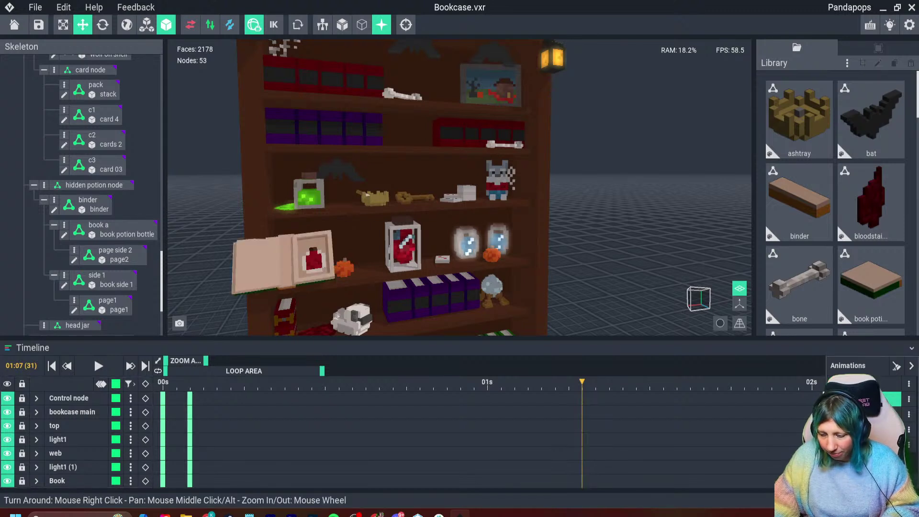
pyautogui.click(863, 414)
pyautogui.click(144, 366)
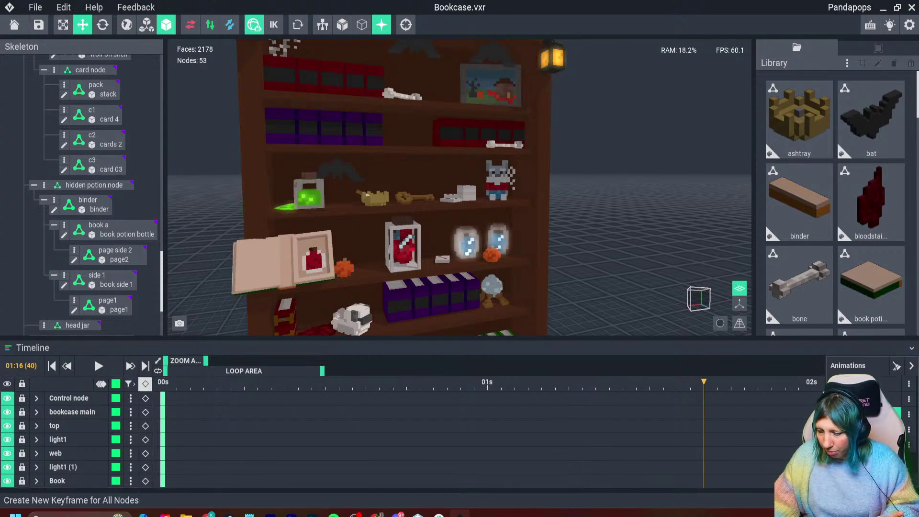
pyautogui.click(146, 383)
# Look through the bookcase's other animations and compare the shelf item arrangements across the whole model
pyautogui.click(864, 429)
pyautogui.scroll(-5, 459, 187)
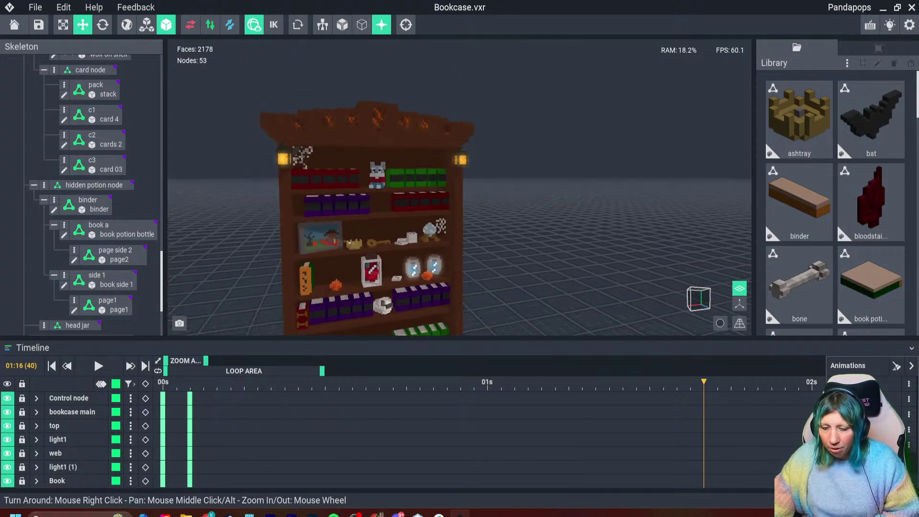
pyautogui.moveTo(460, 187); pyautogui.dragTo(442, 180, button='right')
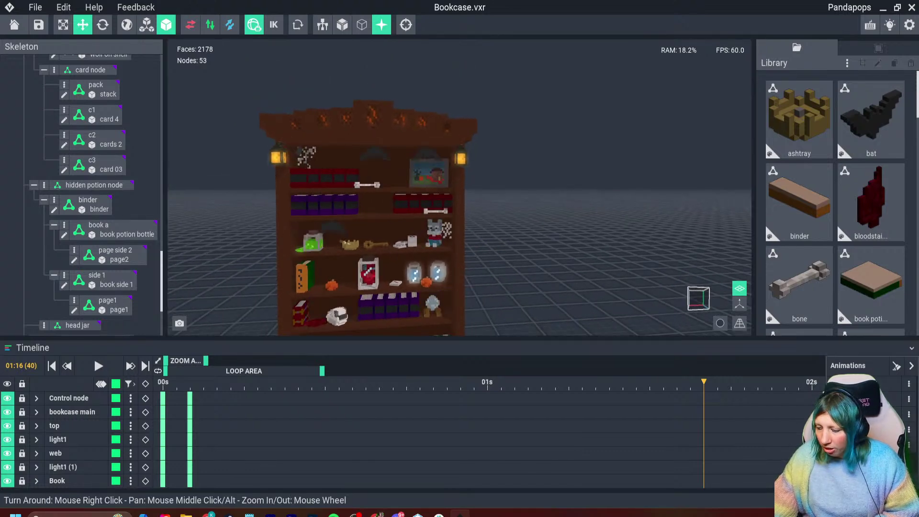
pyautogui.click(863, 445)
pyautogui.moveTo(459, 215); pyautogui.dragTo(466, 187, button='middle')
pyautogui.scroll(-5, 460, 187)
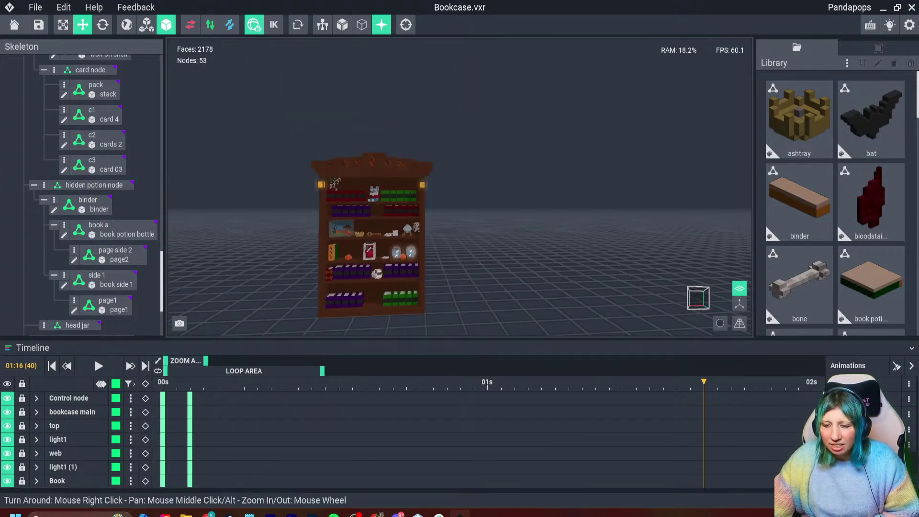
pyautogui.scroll(6, 371, 234)
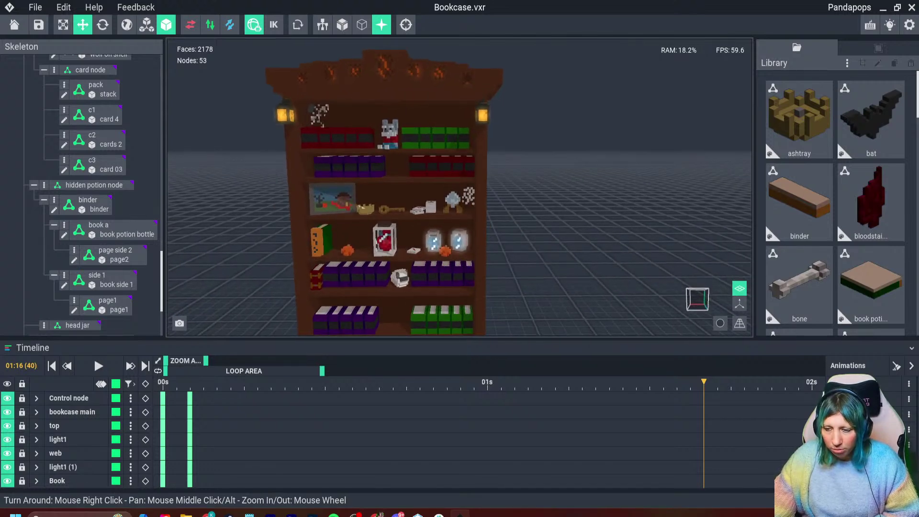
pyautogui.moveTo(459, 215); pyautogui.dragTo(470, 193, button='middle')
pyautogui.click(861, 398)
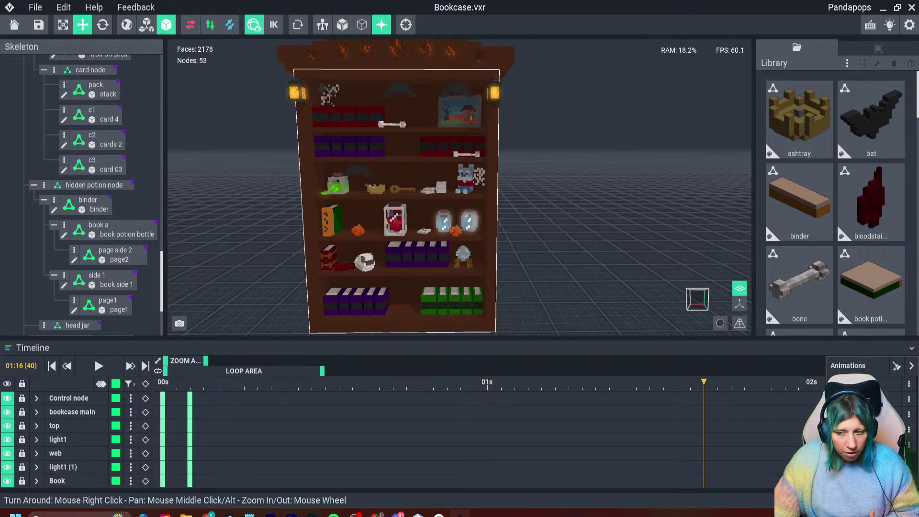
pyautogui.moveTo(431, 191)
pyautogui.mouseDown(button='right')
pyautogui.moveTo(428, 203)
pyautogui.moveTo(431, 189)
pyautogui.mouseUp(button='right')
pyautogui.scroll(-4, 430, 191)
pyautogui.scroll(3, 430, 192)
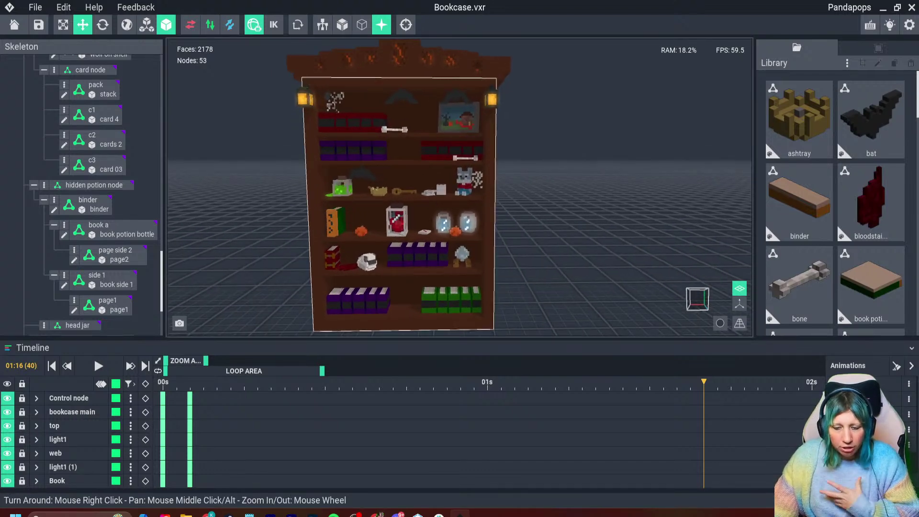
# Play the book-opening animation from frame 0 with the full bookcase in view
pyautogui.moveTo(350, 383); pyautogui.dragTo(163, 383)
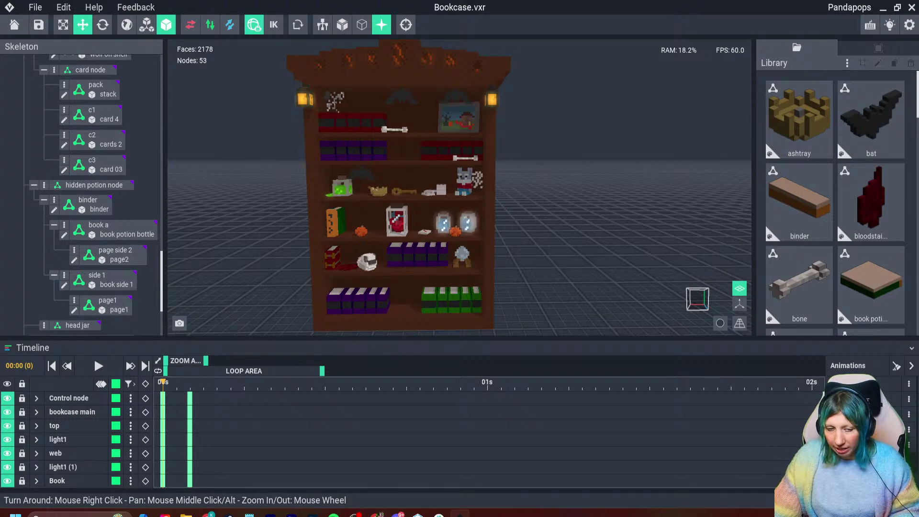
pyautogui.moveTo(431, 191)
pyautogui.mouseDown(button='right')
pyautogui.moveTo(459, 199)
pyautogui.moveTo(442, 196)
pyautogui.mouseUp(button='right')
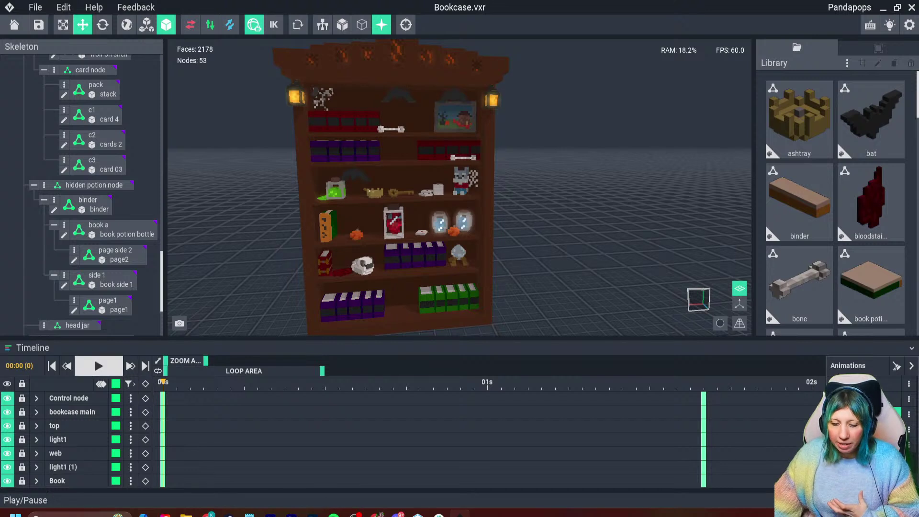
pyautogui.click(98, 365)
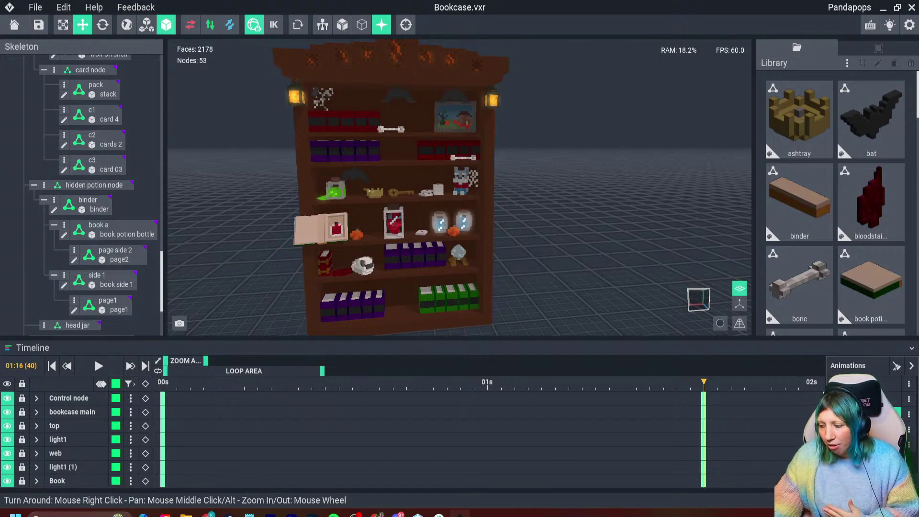
# Play back the Book Closing 01 animation with the full bookcase in view
pyautogui.click(861, 383)
pyautogui.click(98, 365)
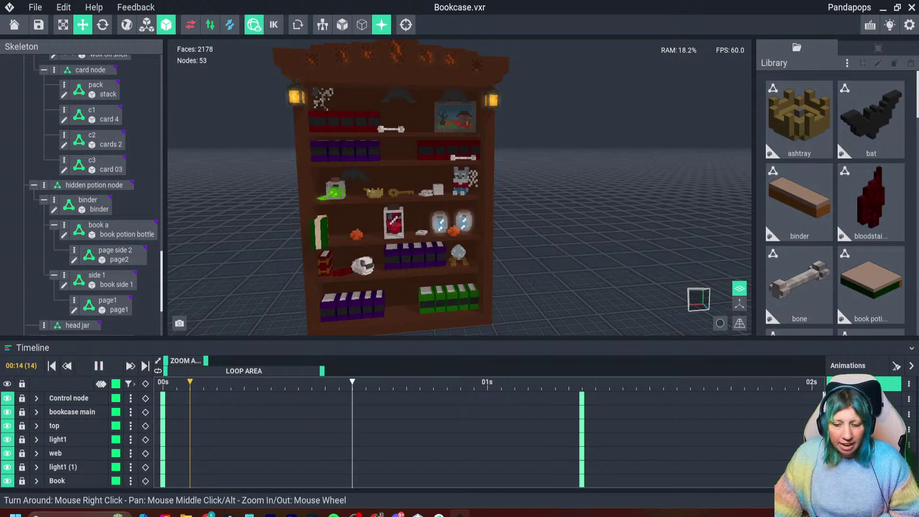
pyautogui.click(98, 365)
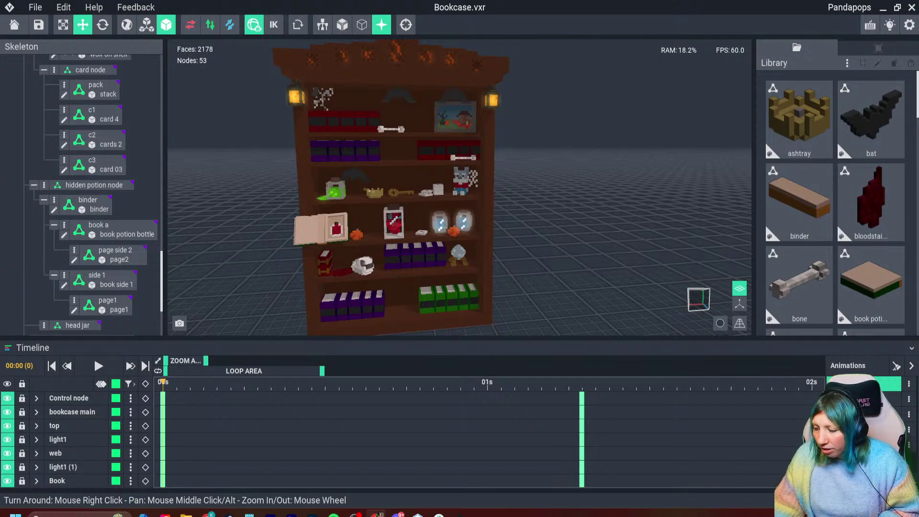
# Create a new animation named "No Key 01" for the bookcase
pyautogui.click(863, 413)
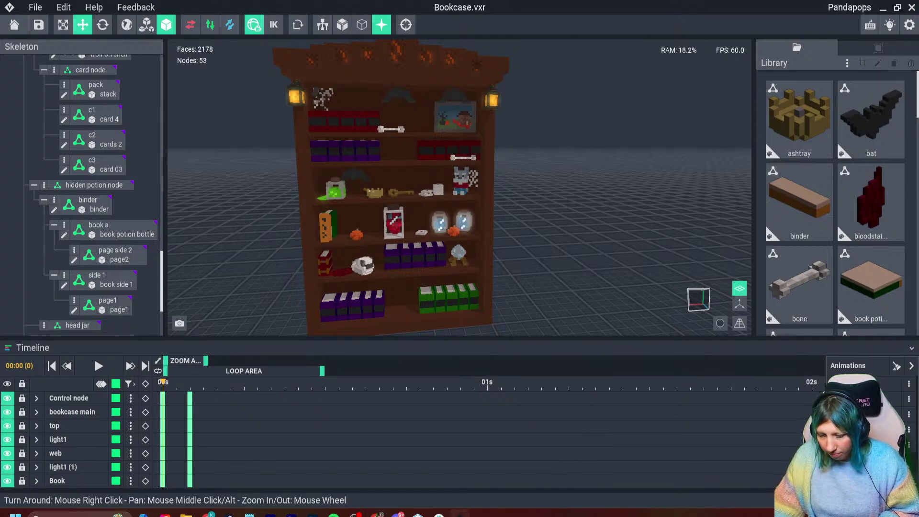
pyautogui.click(897, 366)
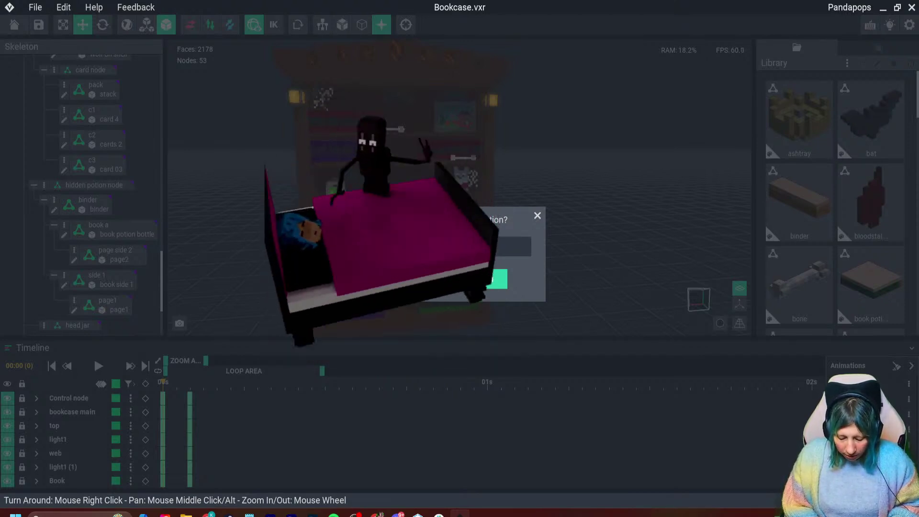
pyautogui.write('N')
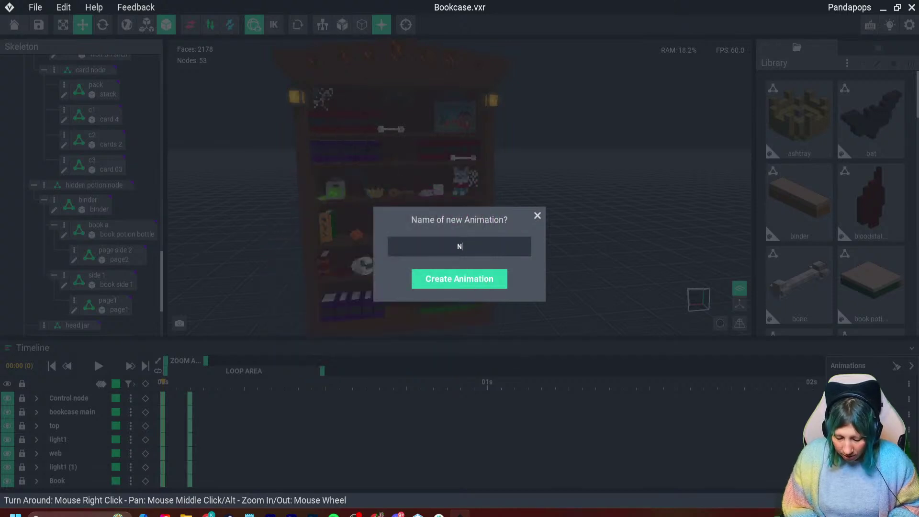
pyautogui.write('o key 01')
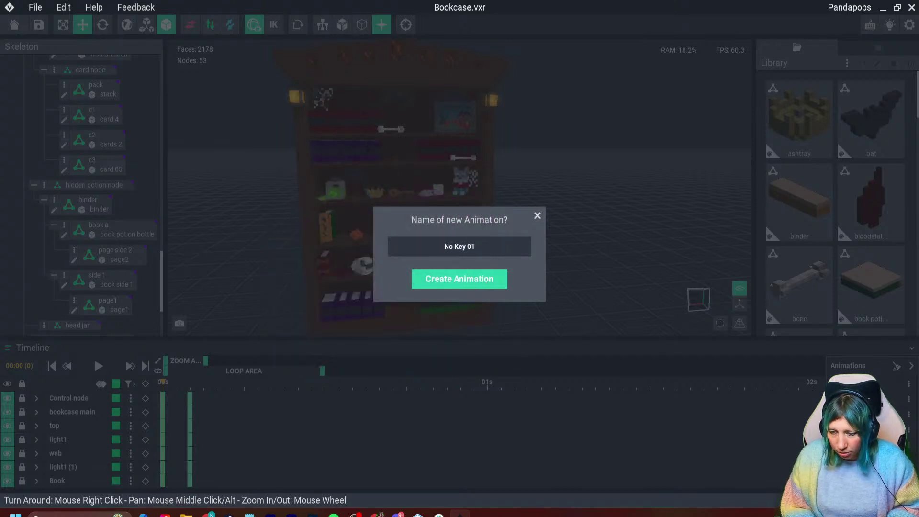
pyautogui.press('Return')
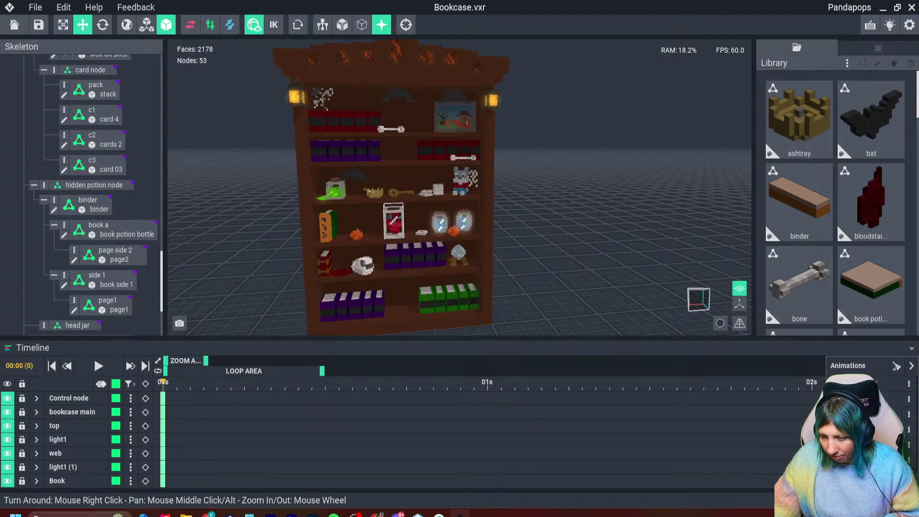
# Hide the key at frame 0 by moving it up and back into the bookcase, out of sight from the shelf
pyautogui.click(401, 192)
pyautogui.moveTo(418, 191); pyautogui.dragTo(447, 211, button='right')
pyautogui.scroll(4, 438, 208)
pyautogui.moveTo(430, 209); pyautogui.dragTo(401, 184)
pyautogui.moveTo(378, 145); pyautogui.dragTo(380, 126)
pyautogui.moveTo(380, 126); pyautogui.dragTo(373, 174, button='right')
pyautogui.click(190, 383)
pyautogui.scroll(4, 77, 110)
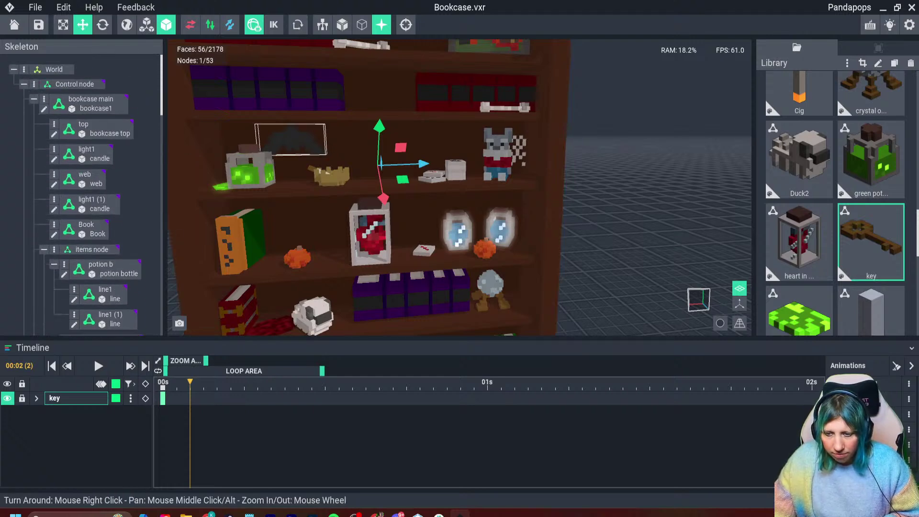
# Push the bat above the green potion back into the bookcase at frame 0 so it is hidden from view
pyautogui.moveTo(299, 139); pyautogui.dragTo(287, 157, button='right')
pyautogui.scroll(-4, 306, 152)
pyautogui.click(75, 84)
pyautogui.click(298, 150)
pyautogui.click(268, 163)
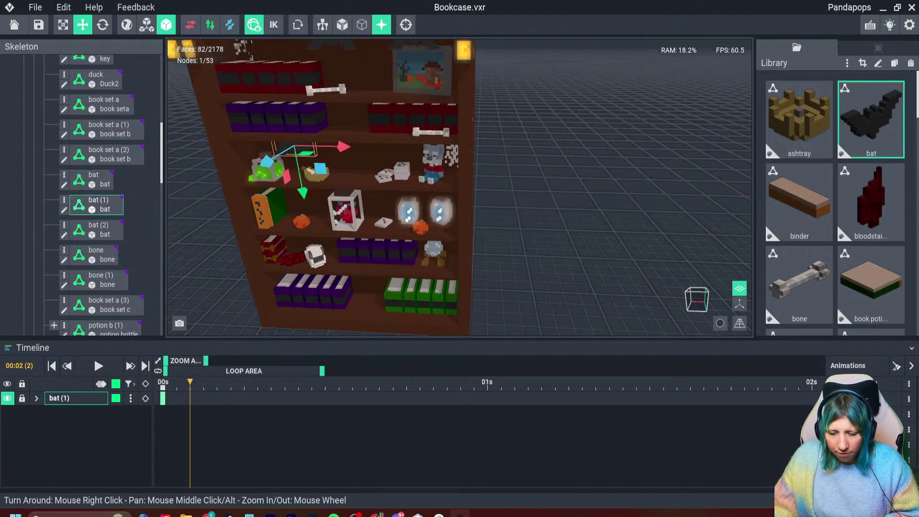
pyautogui.click(163, 383)
pyautogui.moveTo(268, 162); pyautogui.dragTo(281, 156)
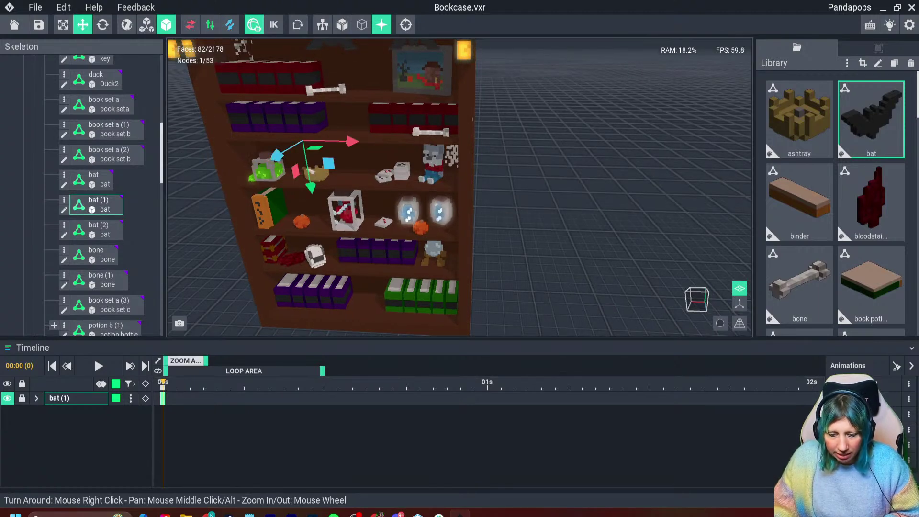
# Key all nodes under the Control node at frame 2 of the No Key 01 animation
pyautogui.moveTo(287, 160); pyautogui.dragTo(290, 147, button='right')
pyautogui.moveTo(162, 382); pyautogui.dragTo(190, 382)
pyautogui.scroll(10, 91, 191)
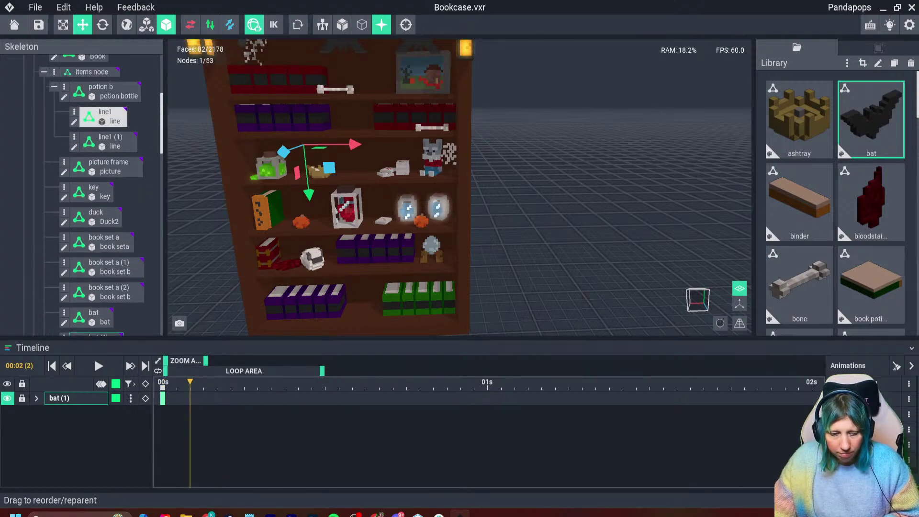
pyautogui.click(73, 85)
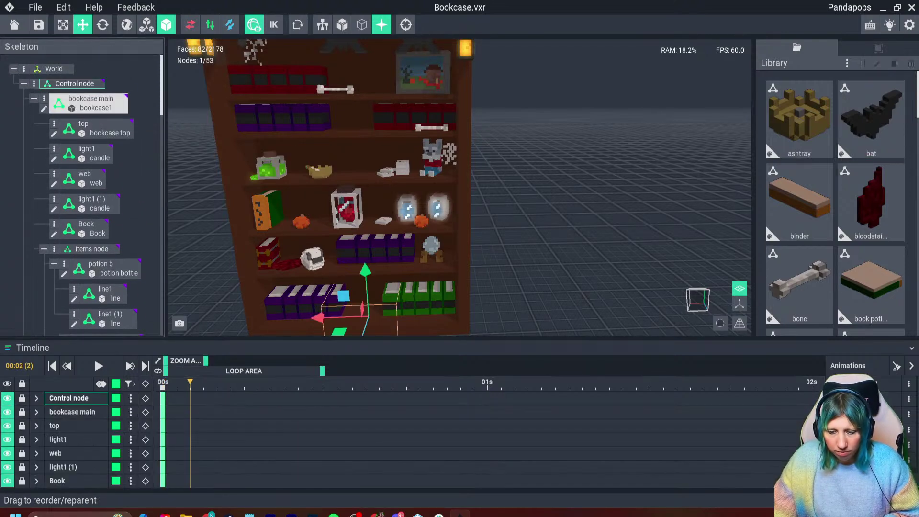
pyautogui.click(145, 384)
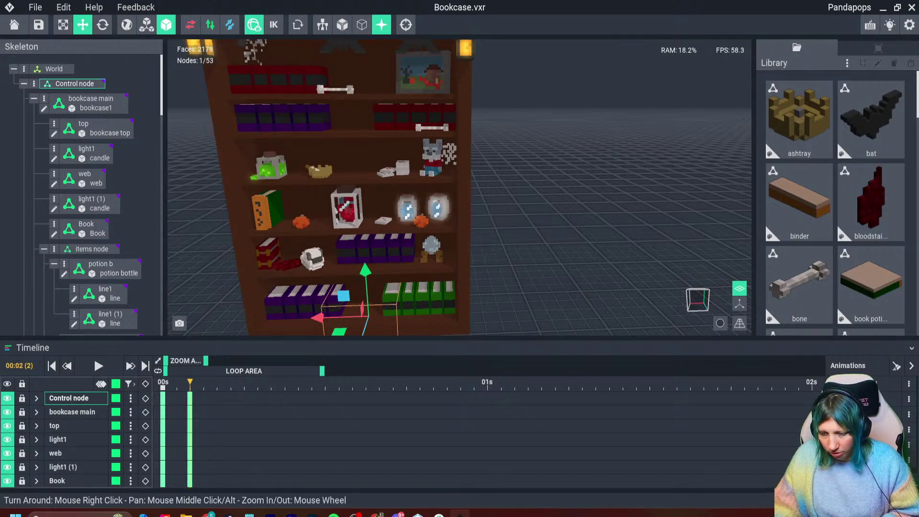
pyautogui.moveTo(279, 251); pyautogui.dragTo(279, 222, button='right')
pyautogui.scroll(-4, 279, 223)
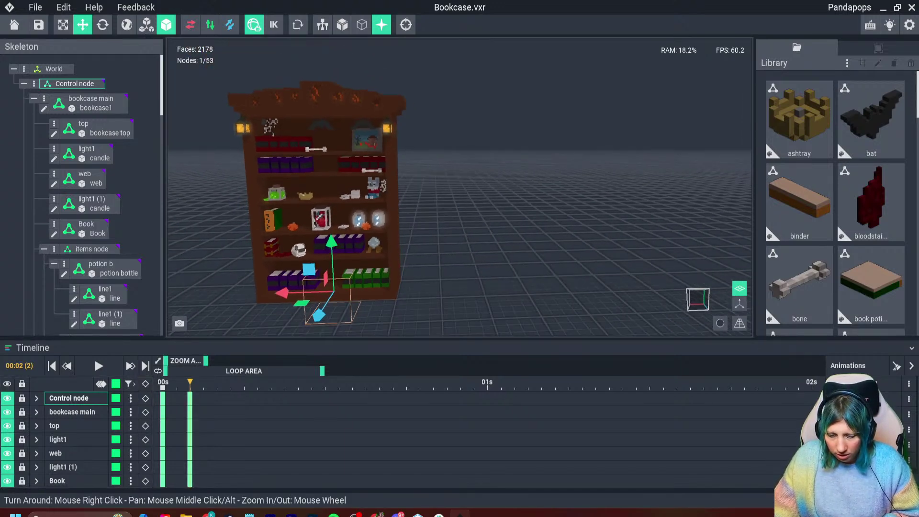
pyautogui.click(146, 384)
# Play back No Key 01, return to frame 0 and inspect the shelf items from several angles
pyautogui.click(99, 366)
pyautogui.click(99, 366)
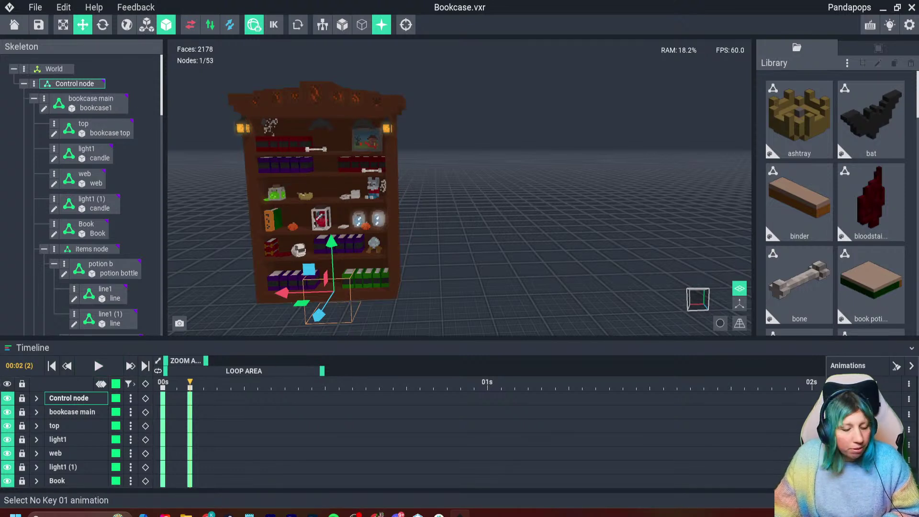
pyautogui.click(162, 383)
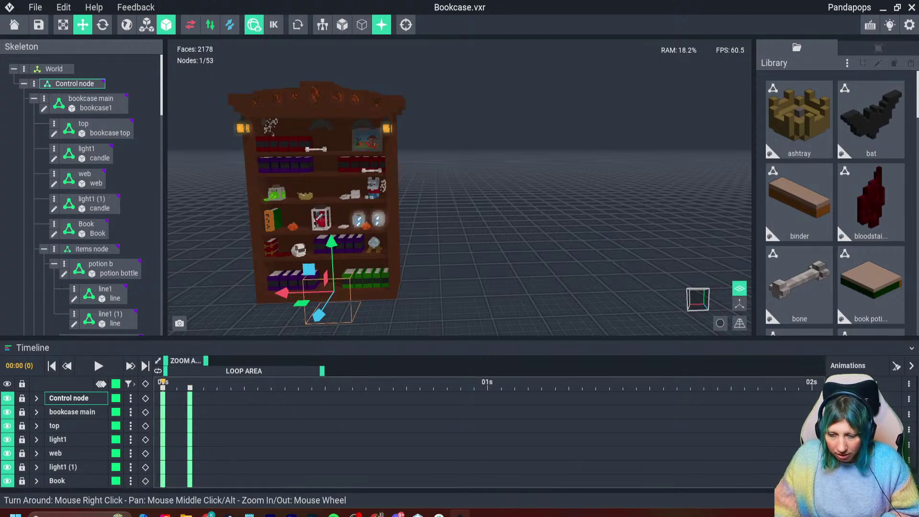
pyautogui.click(483, 206)
pyautogui.moveTo(483, 206); pyautogui.dragTo(507, 198, button='right')
pyautogui.scroll(4, 313, 278)
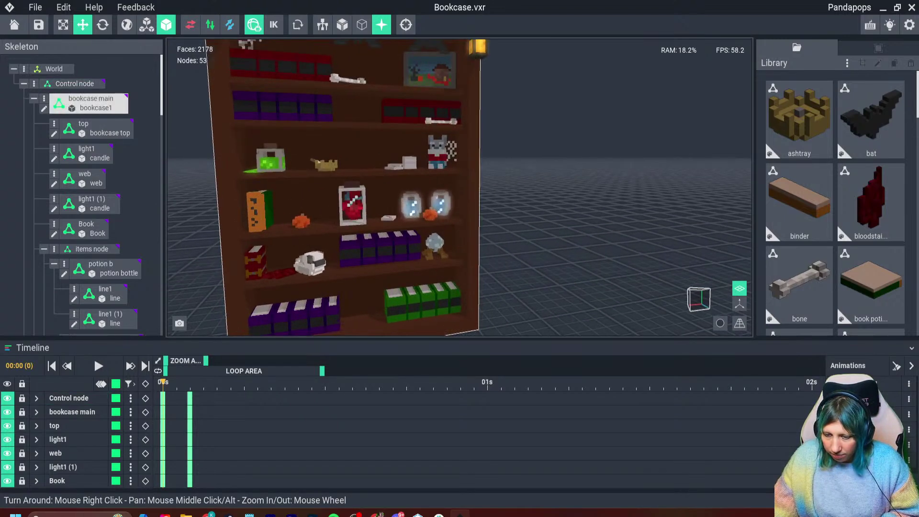
pyautogui.moveTo(312, 277)
pyautogui.mouseDown(button='right')
pyautogui.moveTo(280, 268)
pyautogui.moveTo(244, 282)
pyautogui.moveTo(373, 270)
pyautogui.mouseUp(button='right')
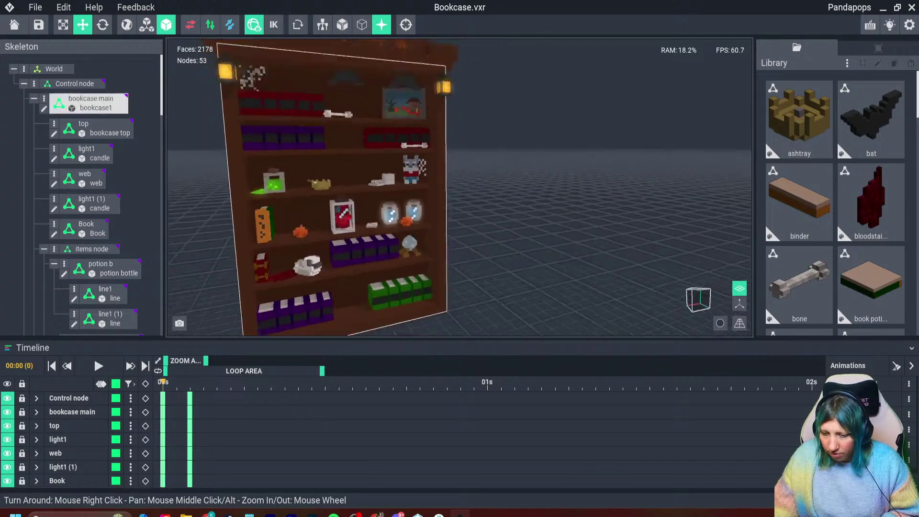
pyautogui.scroll(-4, 312, 277)
pyautogui.moveTo(313, 277)
pyautogui.mouseDown(button='right')
pyautogui.moveTo(254, 278)
pyautogui.moveTo(310, 277)
pyautogui.mouseUp(button='right')
pyautogui.scroll(3, 313, 278)
pyautogui.scroll(-2, 313, 277)
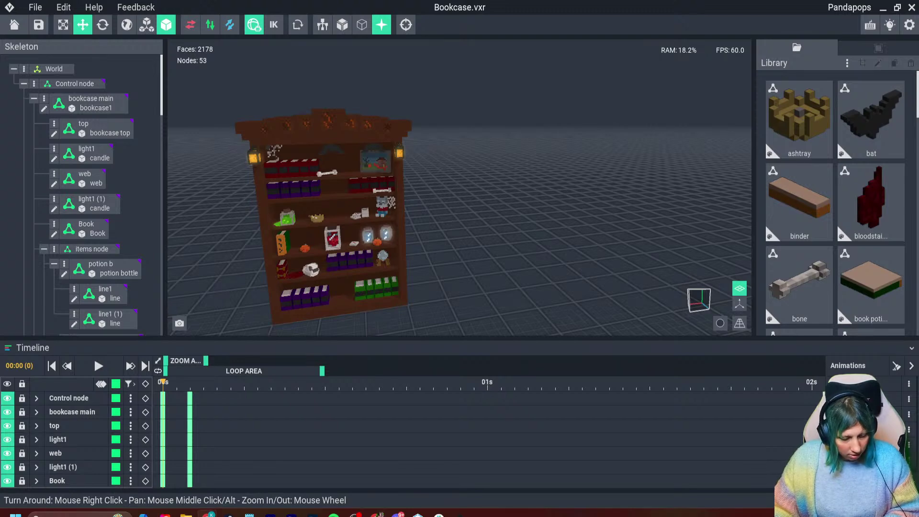
# Switch to the browser's random number generator, draw random numbers between 2 and 27, and close the browser window
pyautogui.hotkey('alt', 'Tab')
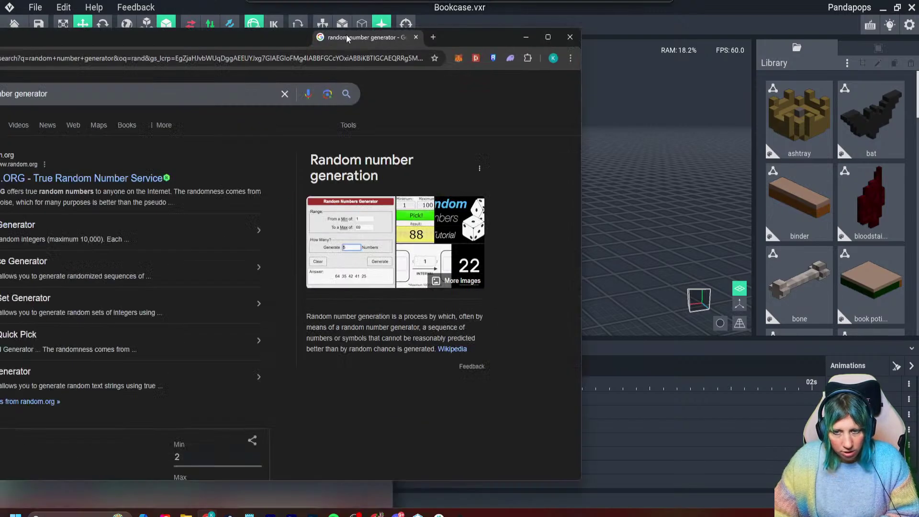
pyautogui.press('Return')
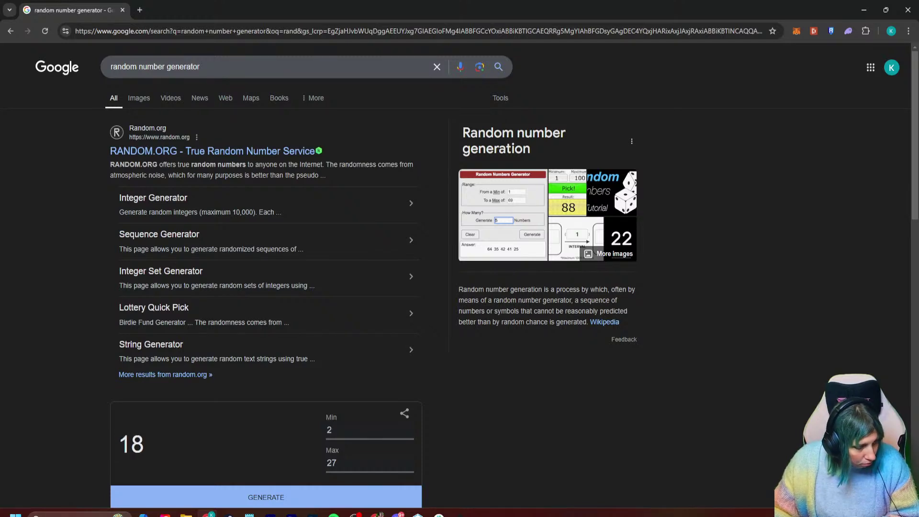
pyautogui.hotkey('alt', 'Tab')
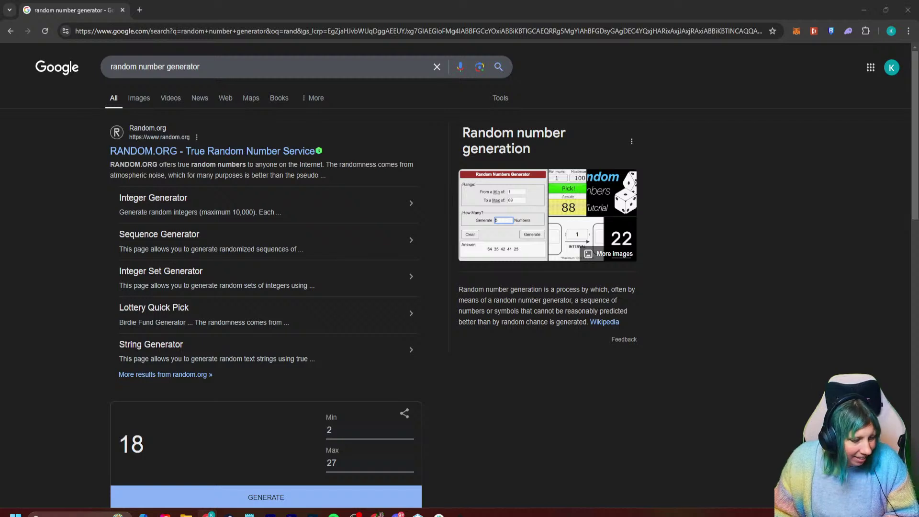
pyautogui.click(266, 497)
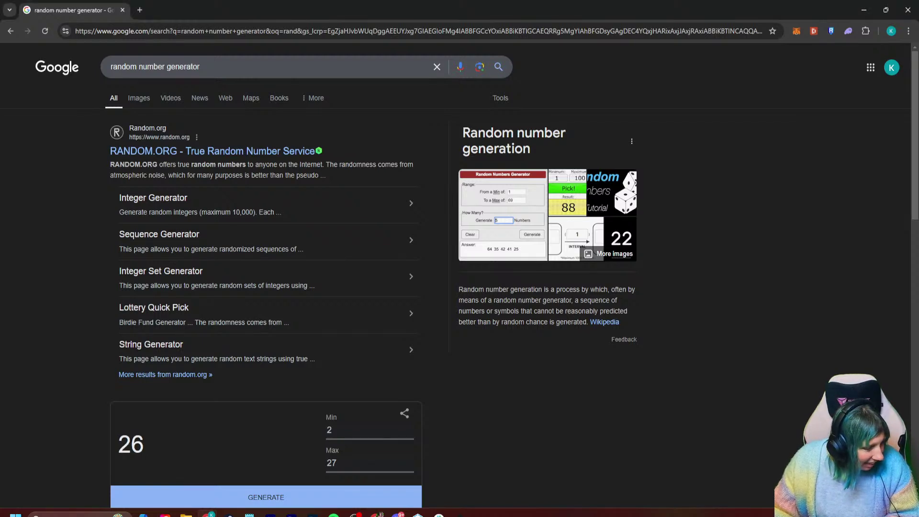
pyautogui.hotkey('alt', 'Tab')
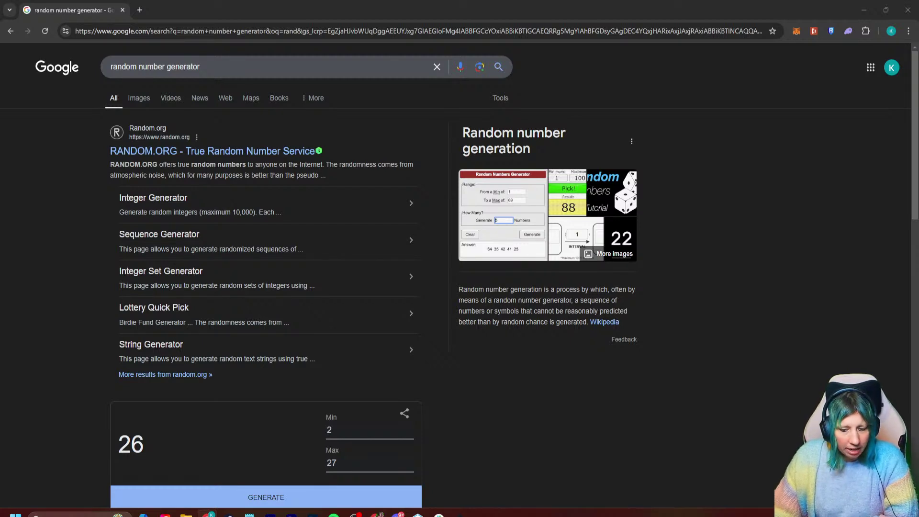
pyautogui.click(266, 497)
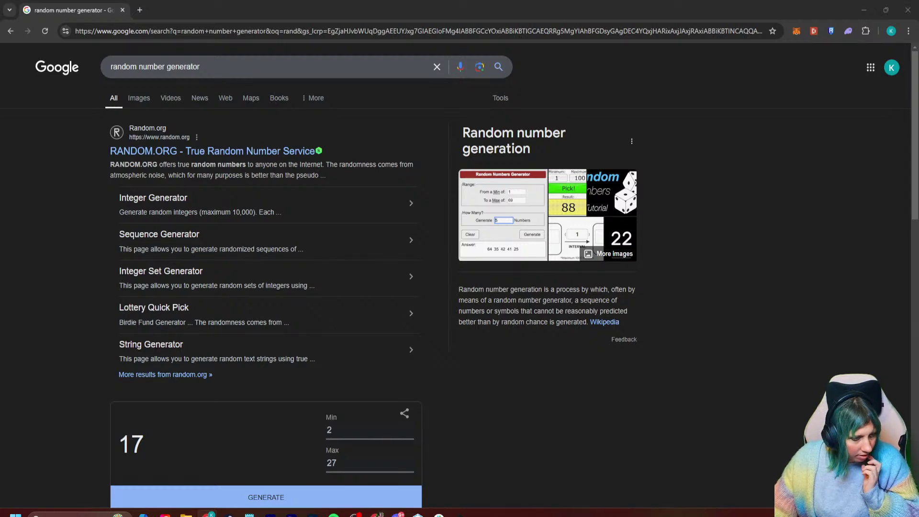
pyautogui.click(908, 9)
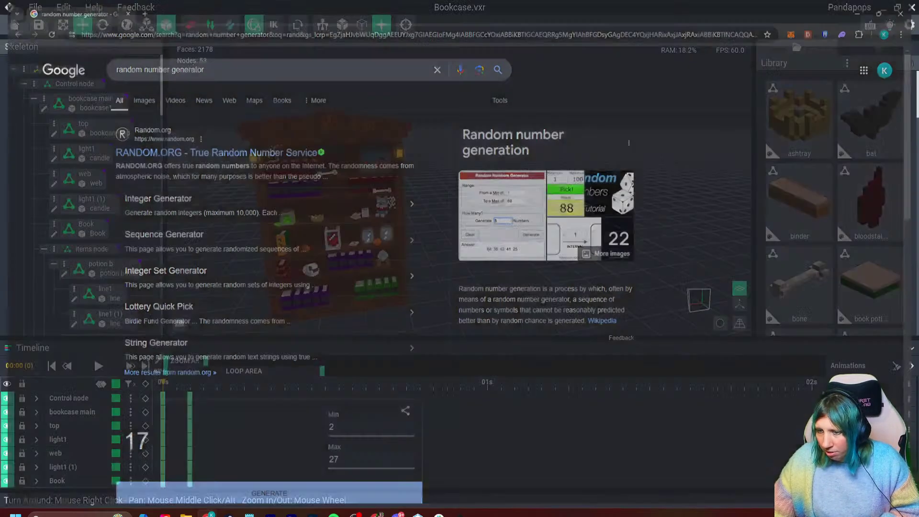
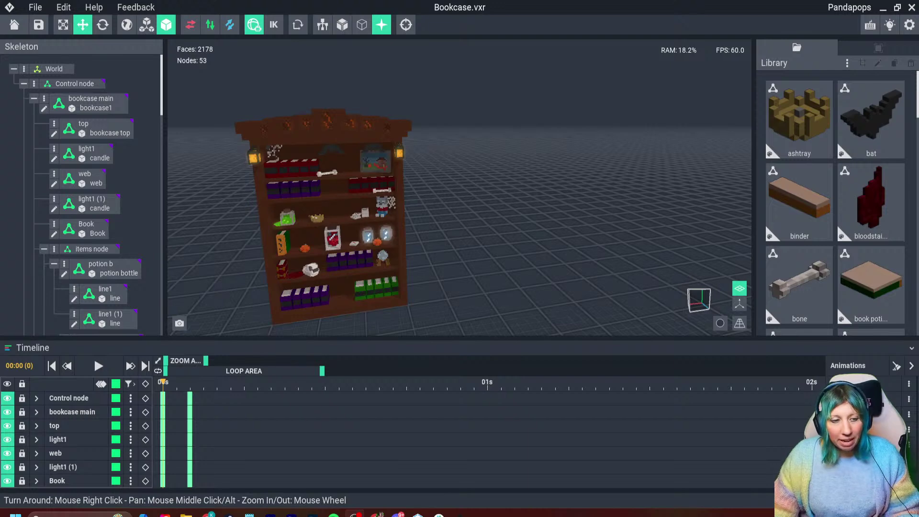
# Save the Bookcase file
pyautogui.hotkey('ctrl', 's')
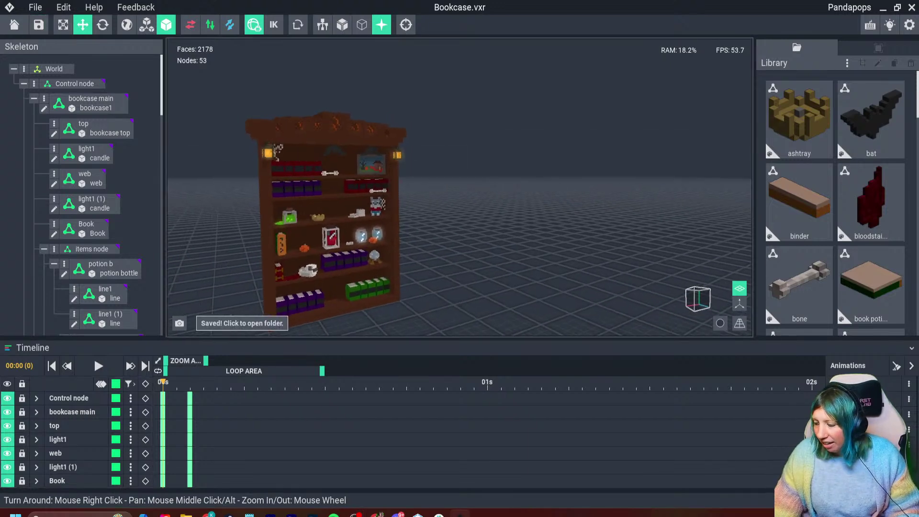